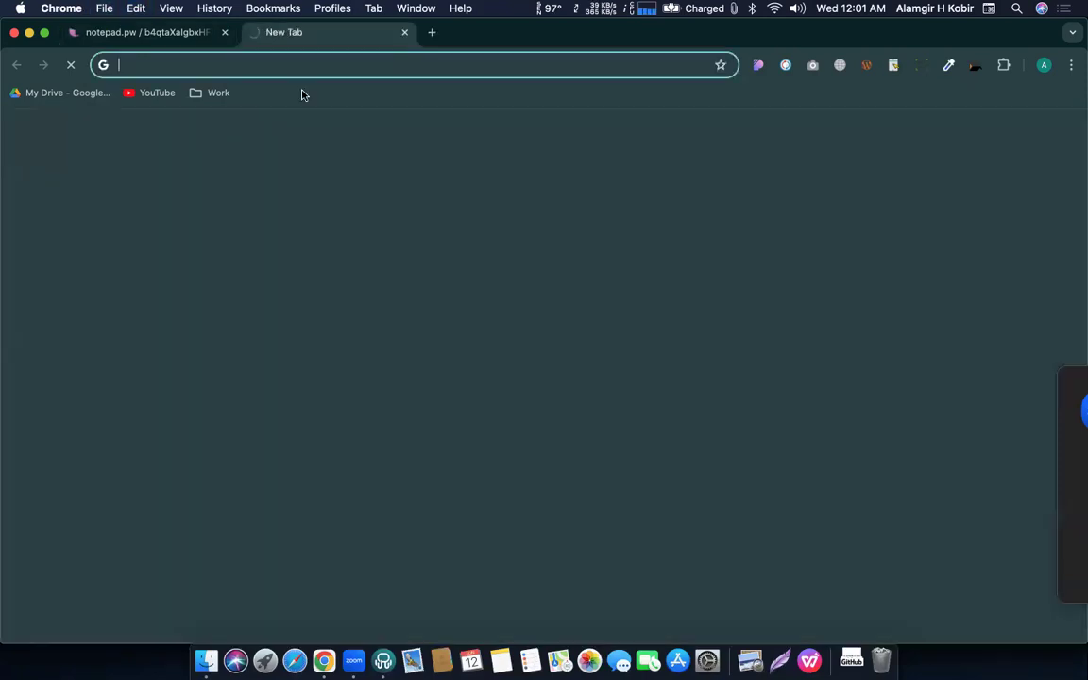
Load the domain's /cpanel login page, then return to the notepad.pw note with the hosting credentials.
{"action": "type", "text": "freelancerpallab.com/cpanel"}
{"action": "key", "text": "Return"}
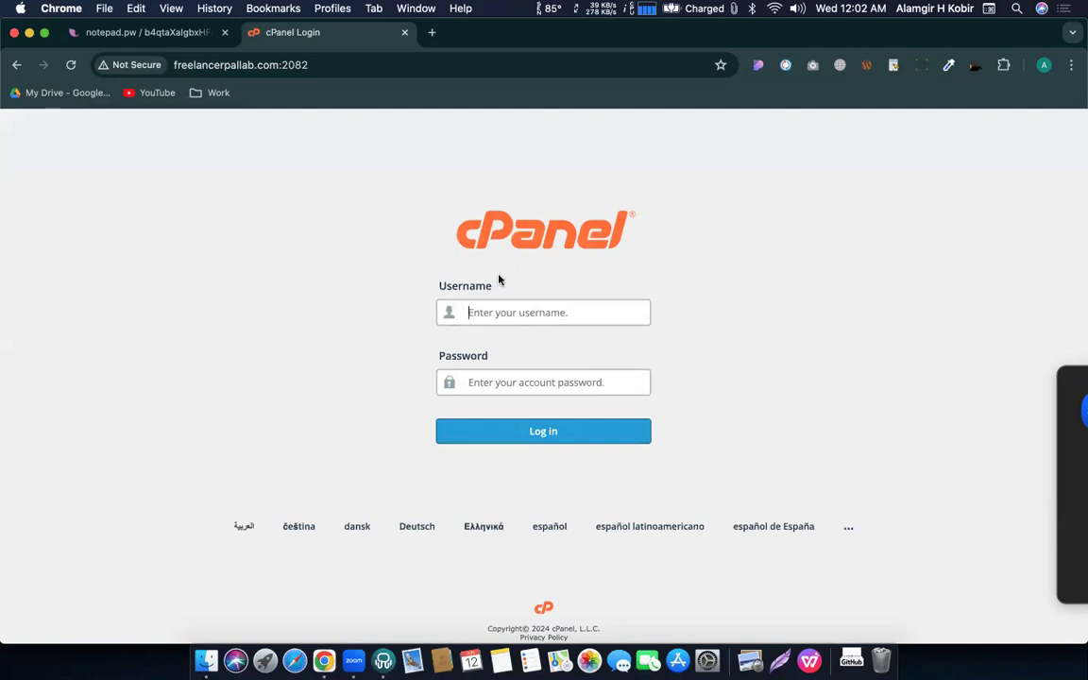
{"action": "left_click", "coordinate": [166, 36]}
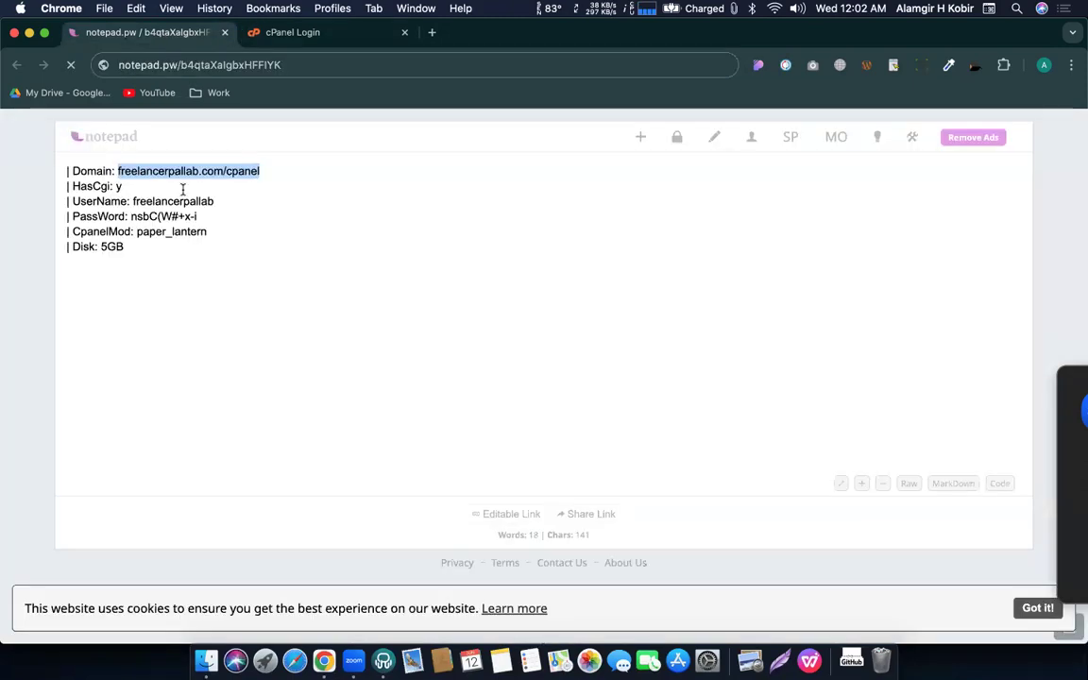
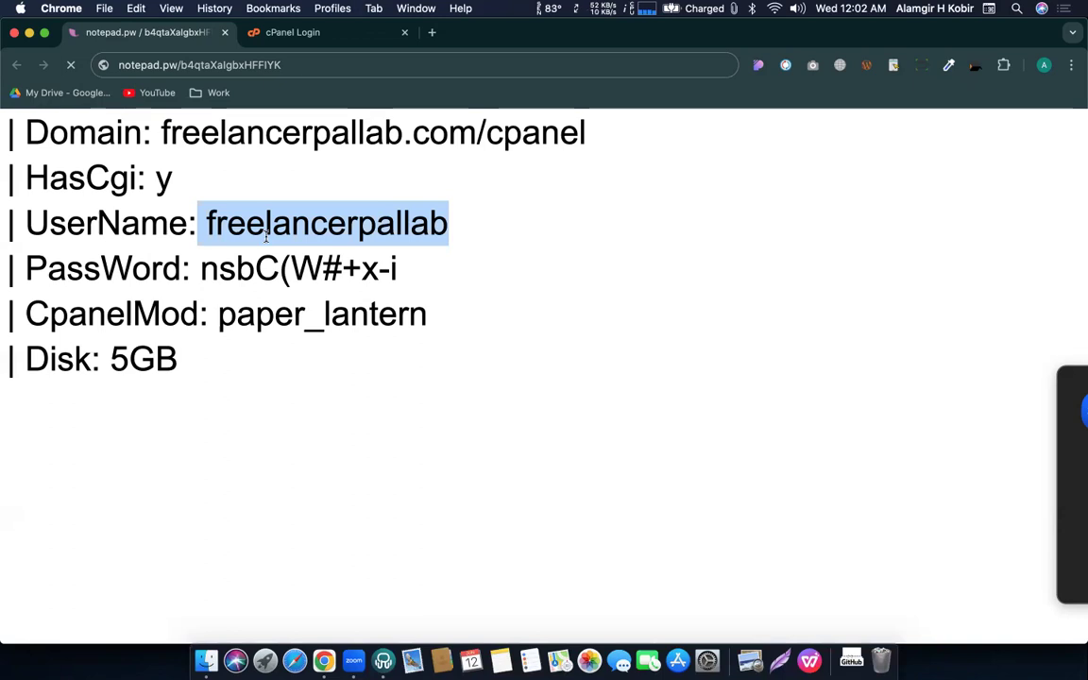
Select the saved cPanel username in the notepad.pw note, ready to copy.
{"action": "left_click", "coordinate": [185, 202]}
{"action": "left_click_drag", "start_coordinate": [208, 222], "coordinate": [441, 224]}
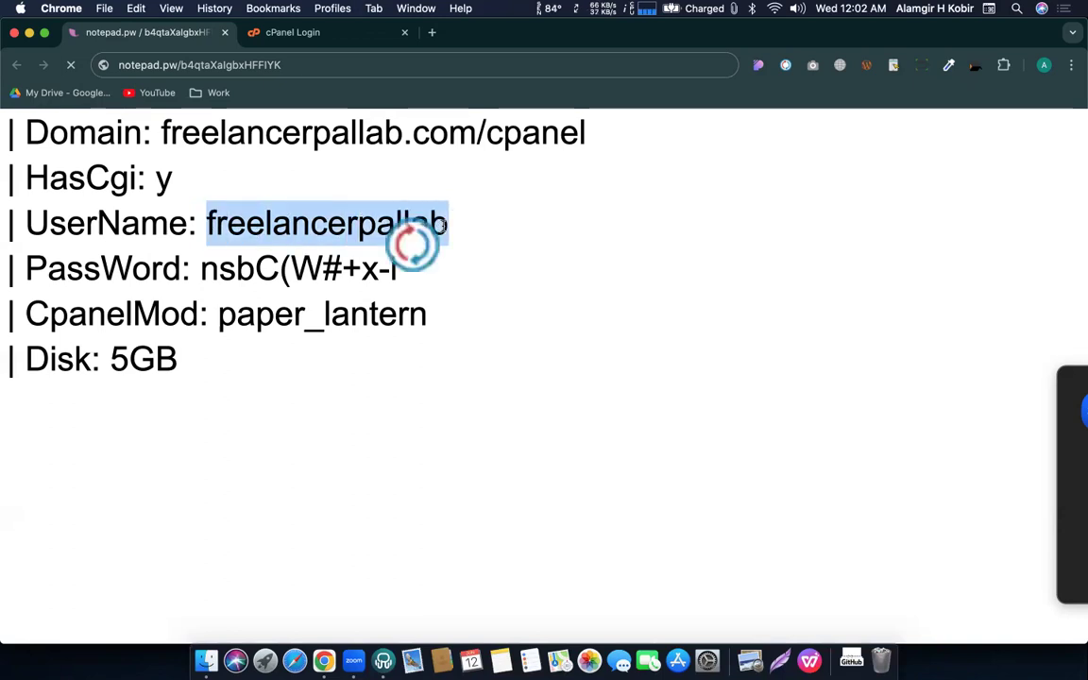
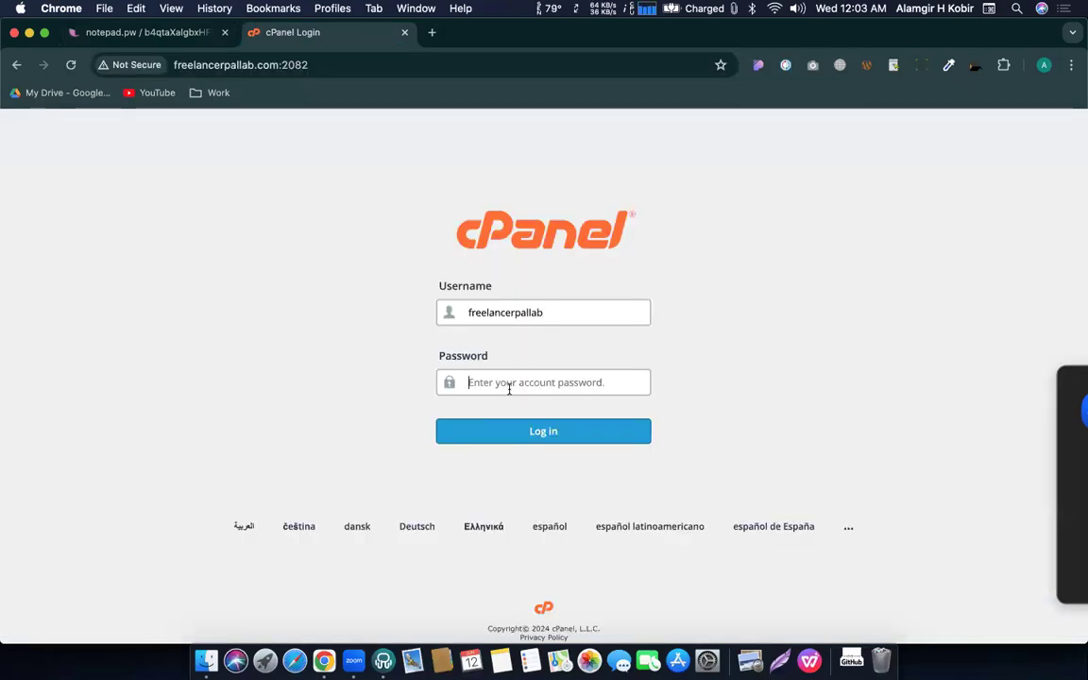
Paste the account password into the cPanel login form and submit it.
{"action": "key", "text": "super+v"}
{"action": "key", "text": "Return"}
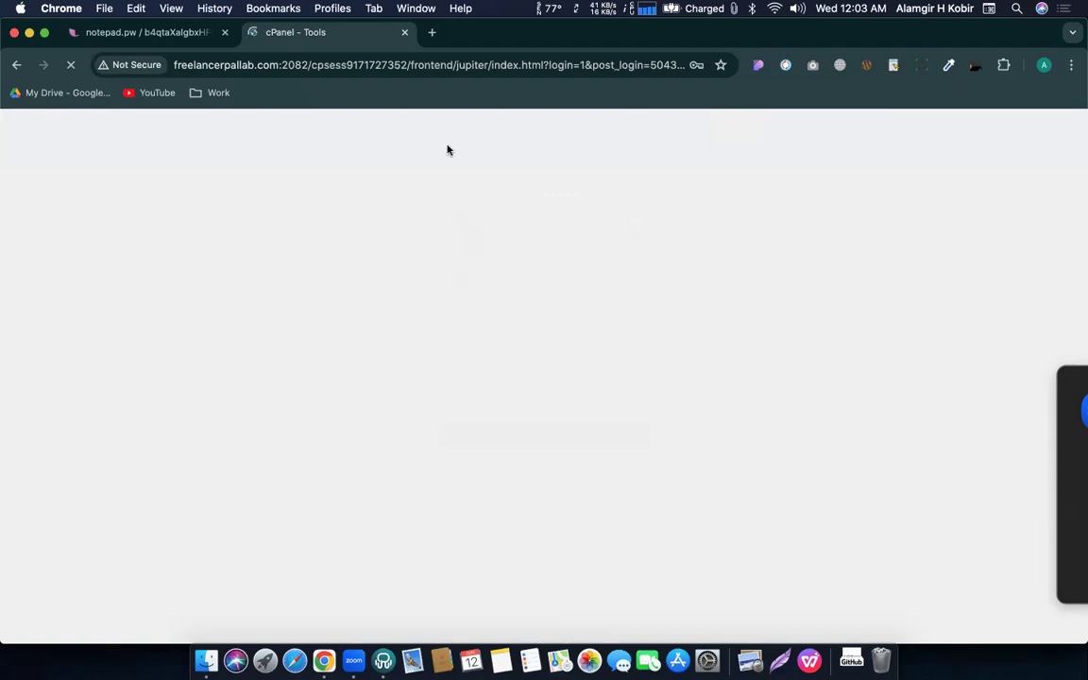
Hide Chrome's bookmarks bar and decline saving the cPanel login password.
{"action": "right_click", "coordinate": [402, 92]}
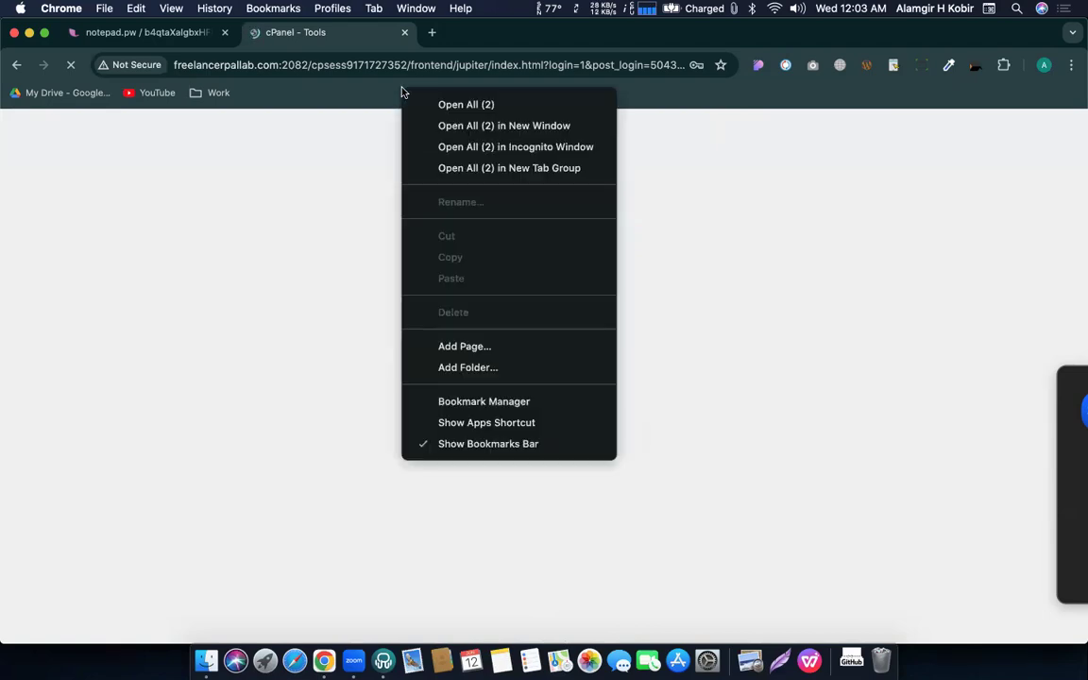
{"action": "left_click", "coordinate": [436, 444]}
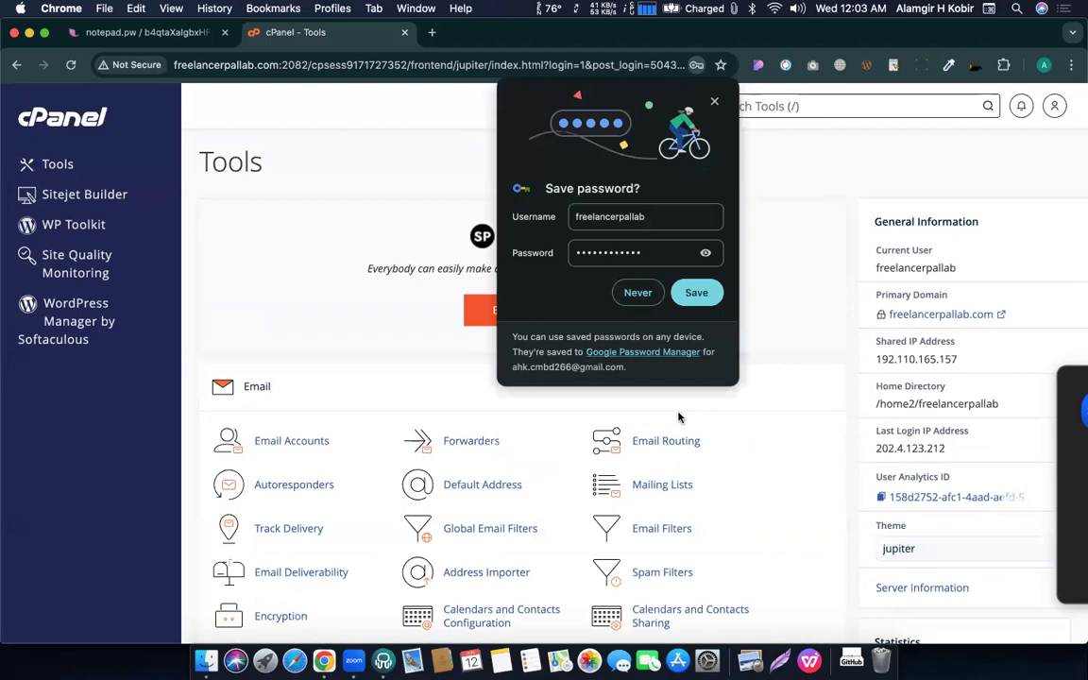
{"action": "key", "text": "Return"}
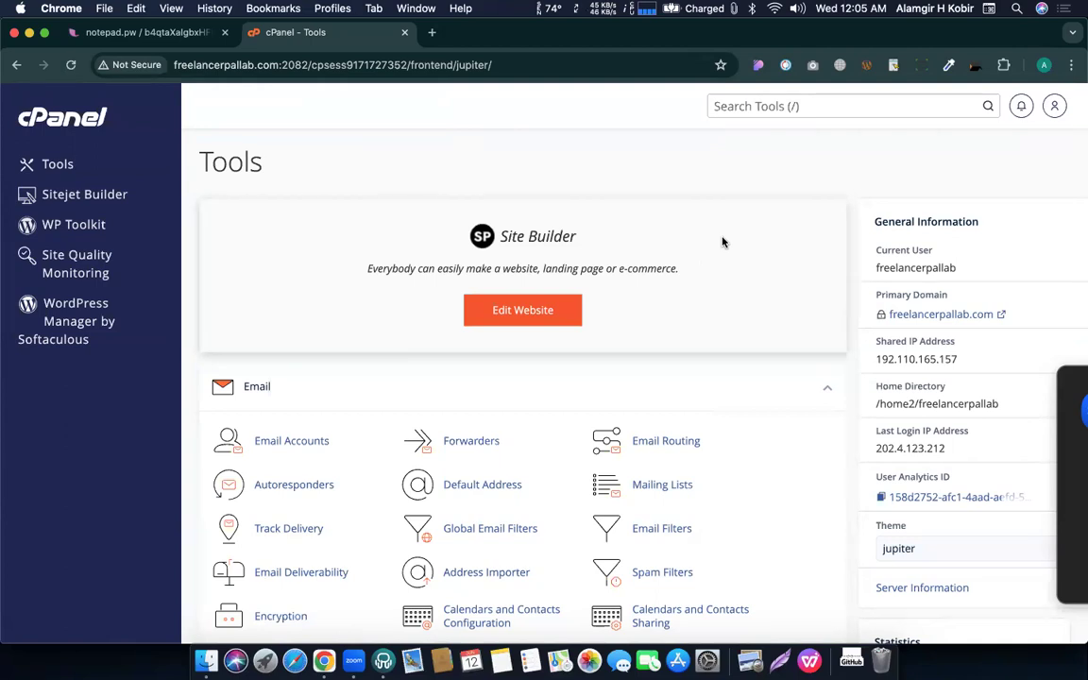
{"action": "left_click", "coordinate": [1055, 106]}
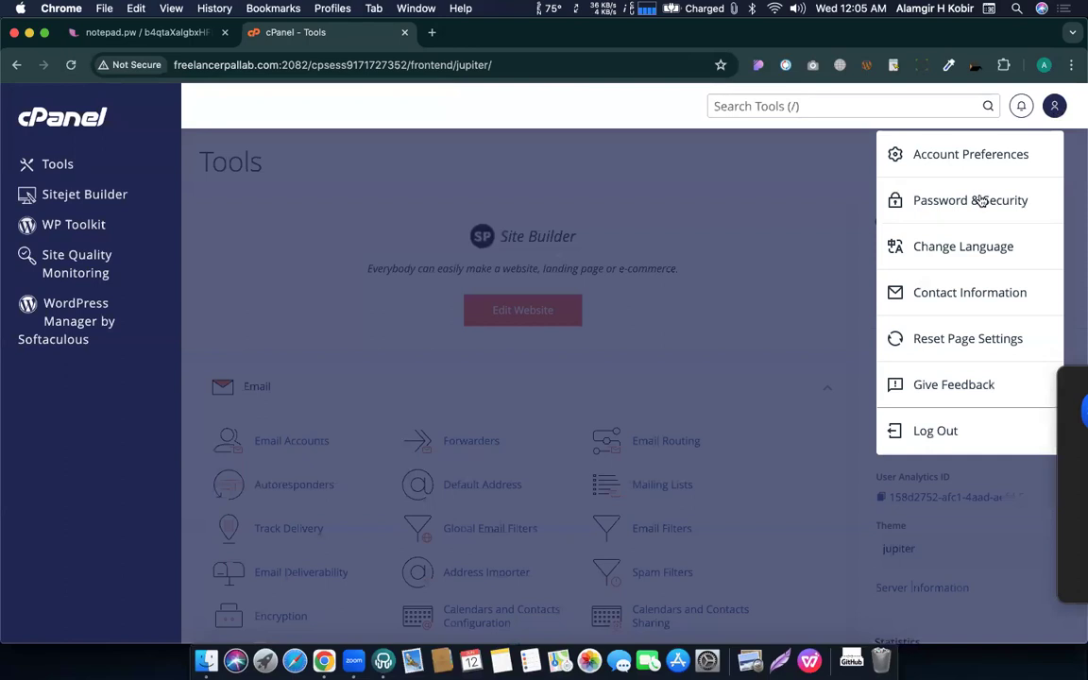
{"action": "left_click", "coordinate": [916, 207]}
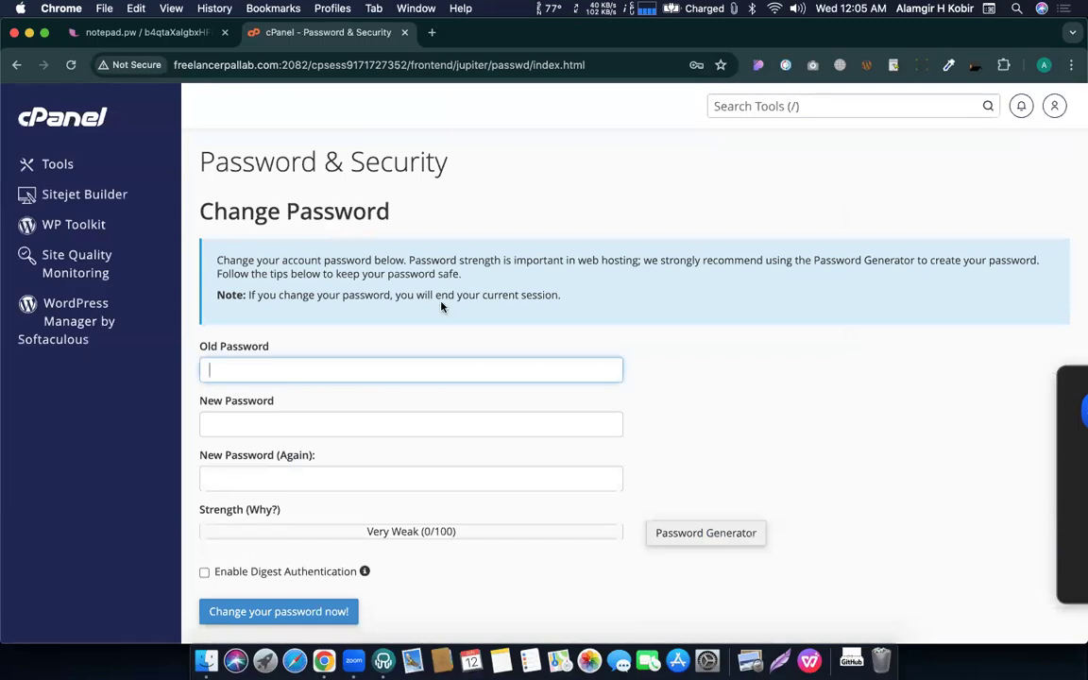
{"action": "scroll", "coordinate": [440, 302], "scroll_direction": "down", "scroll_amount": 5}
{"action": "scroll", "coordinate": [264, 246], "scroll_direction": "up", "scroll_amount": 3}
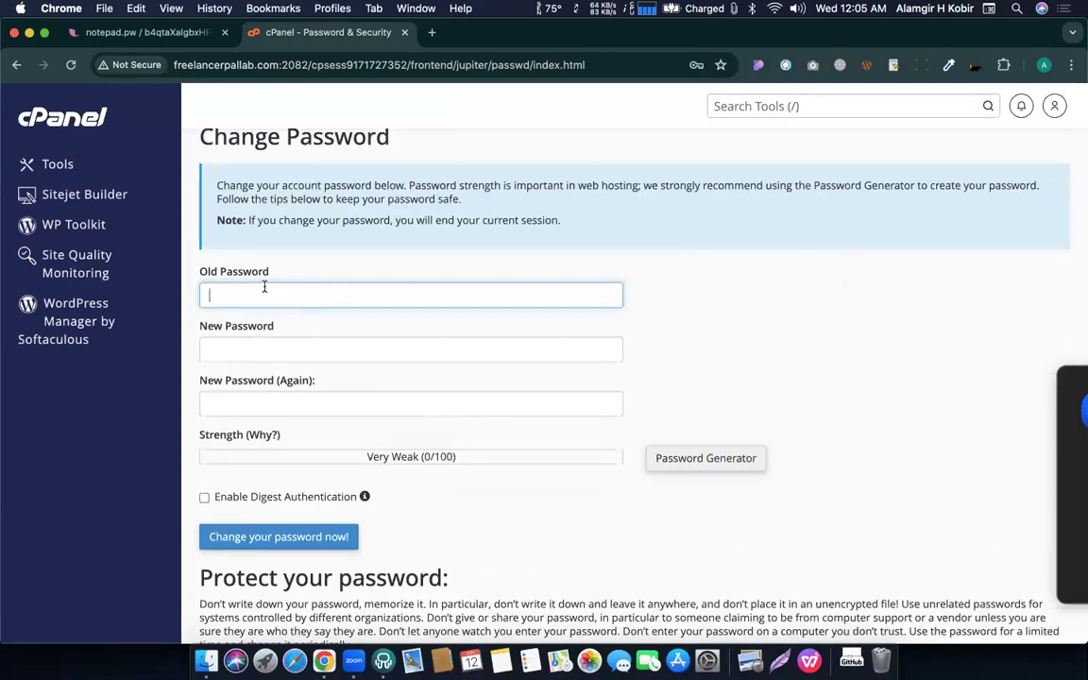
{"action": "left_click", "coordinate": [263, 288]}
{"action": "key", "text": "super+v"}
{"action": "left_click", "coordinate": [287, 345]}
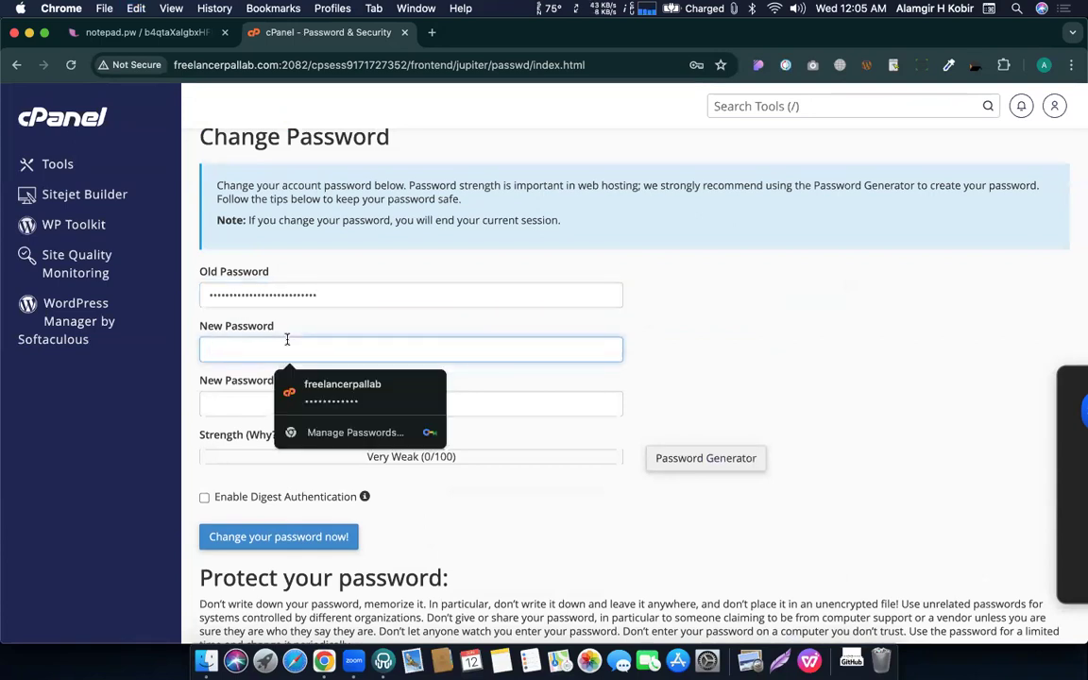
{"action": "type", "text": "•••••"}
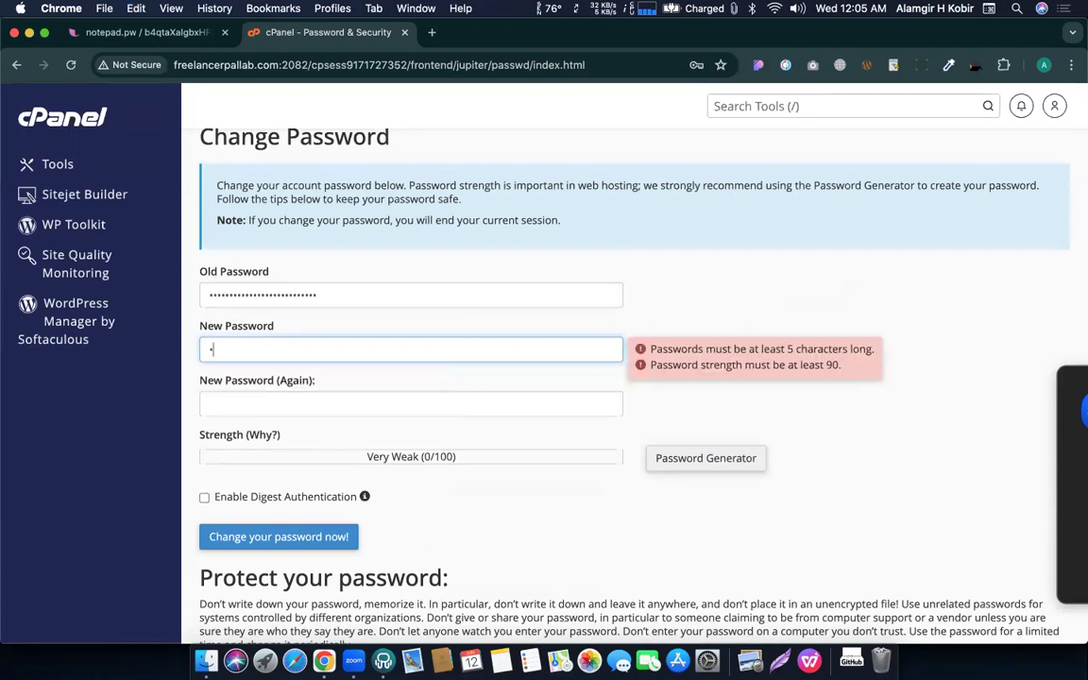
{"action": "type", "text": "•••"}
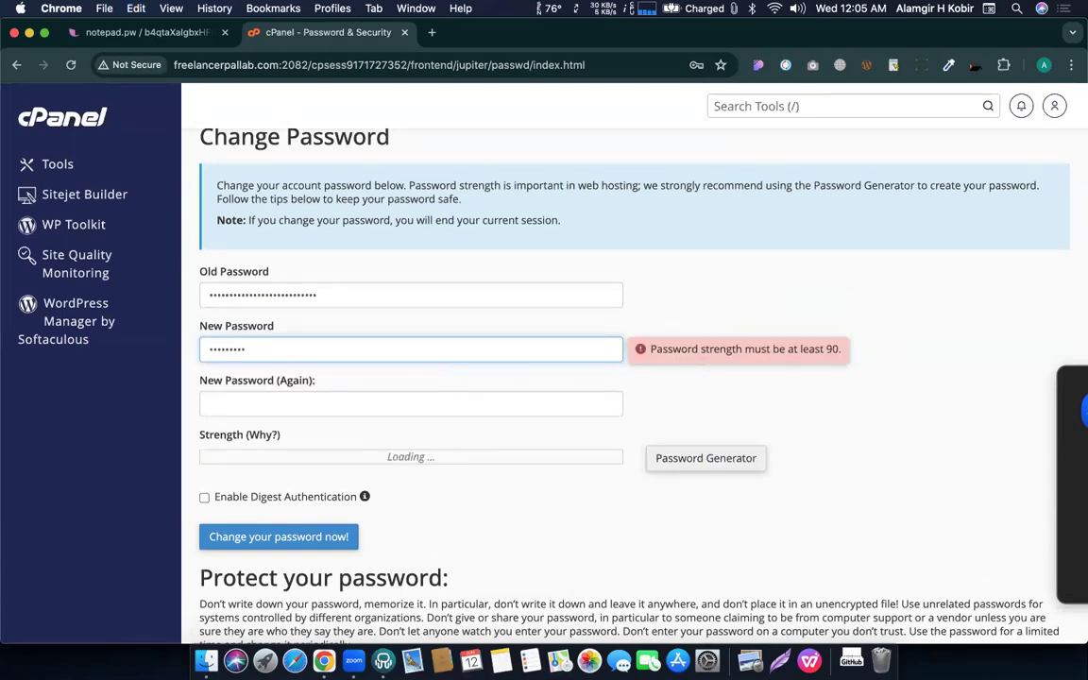
{"action": "type", "text": "••••"}
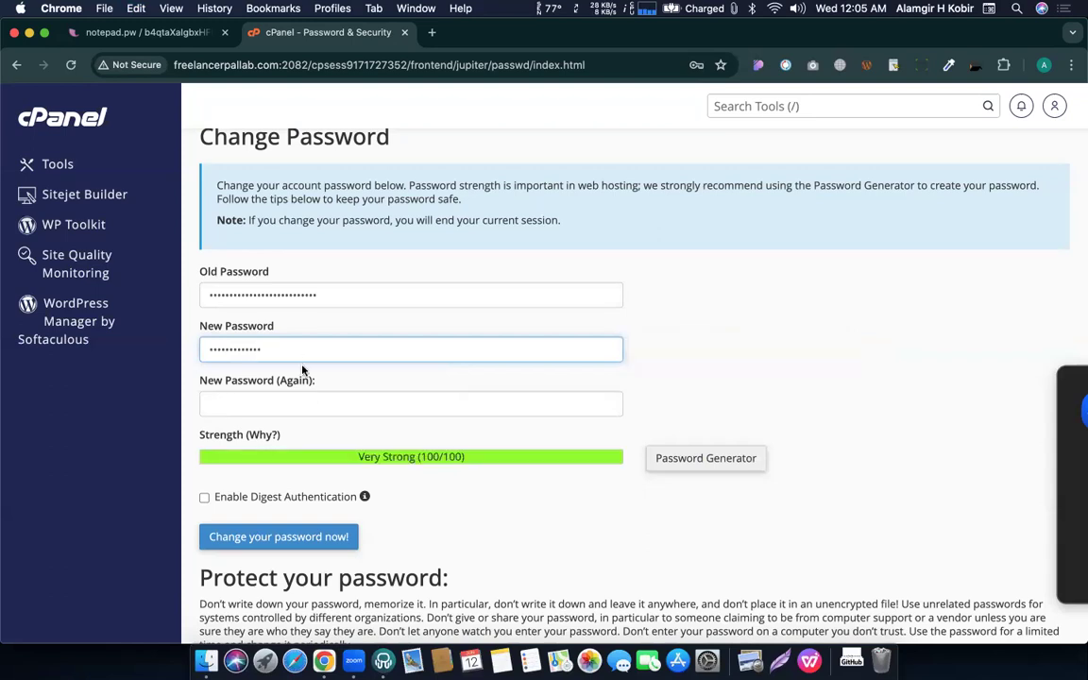
{"action": "left_click", "coordinate": [423, 444]}
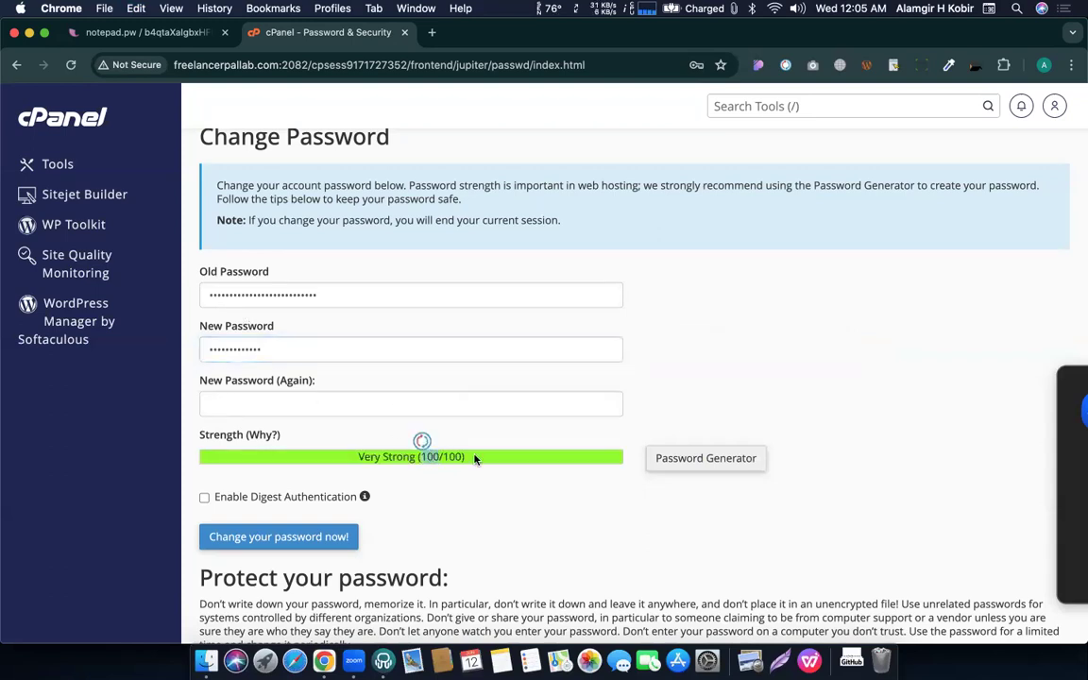
{"action": "left_click", "coordinate": [282, 347]}
{"action": "left_click", "coordinate": [286, 402]}
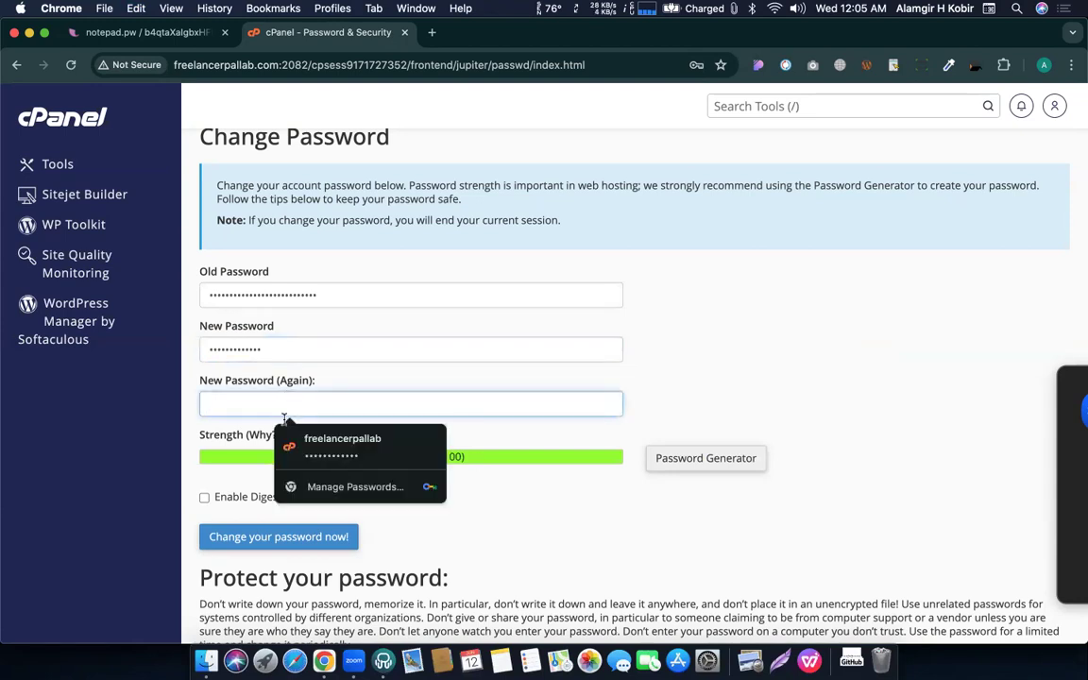
{"action": "left_click", "coordinate": [348, 580]}
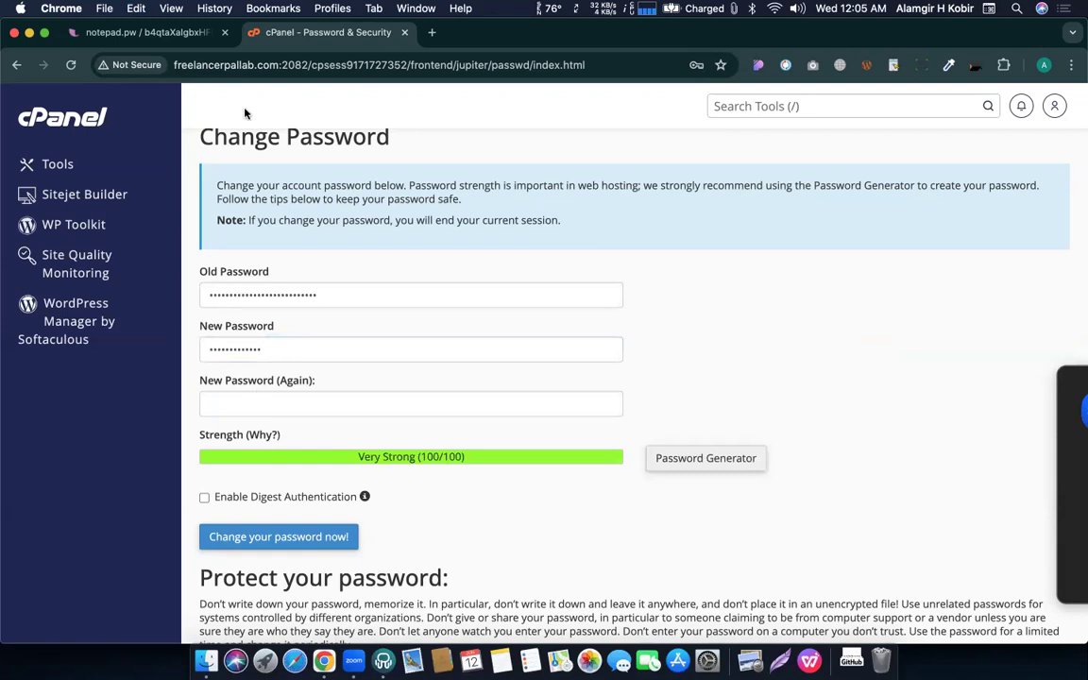
{"action": "left_click", "coordinate": [53, 120]}
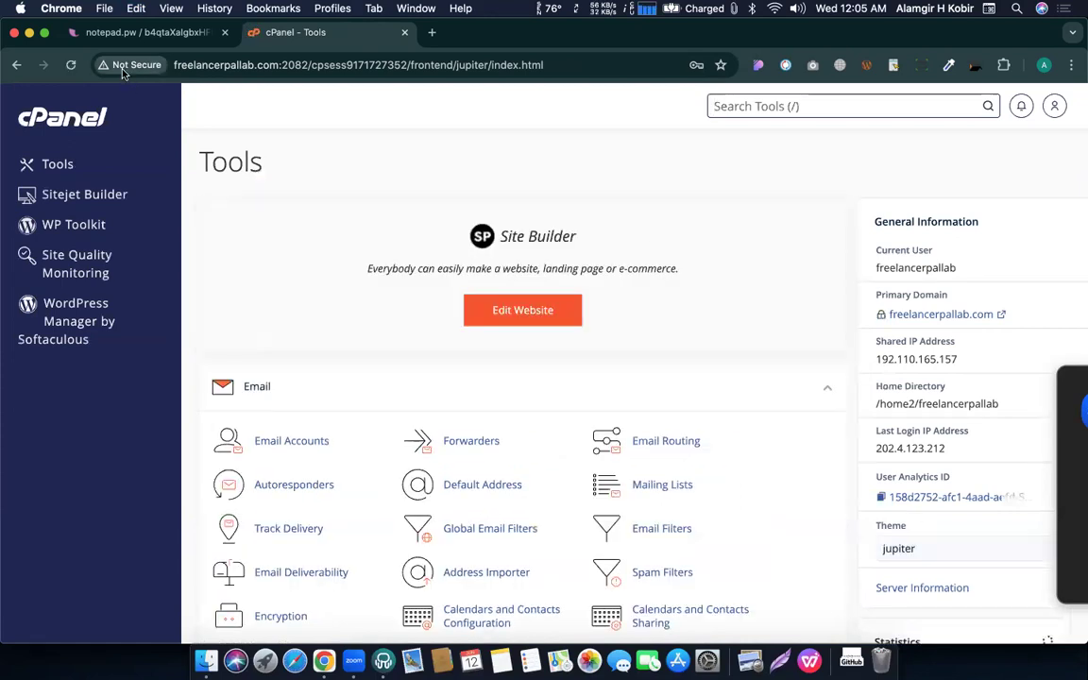
{"action": "mouse_move", "coordinate": [882, 317]}
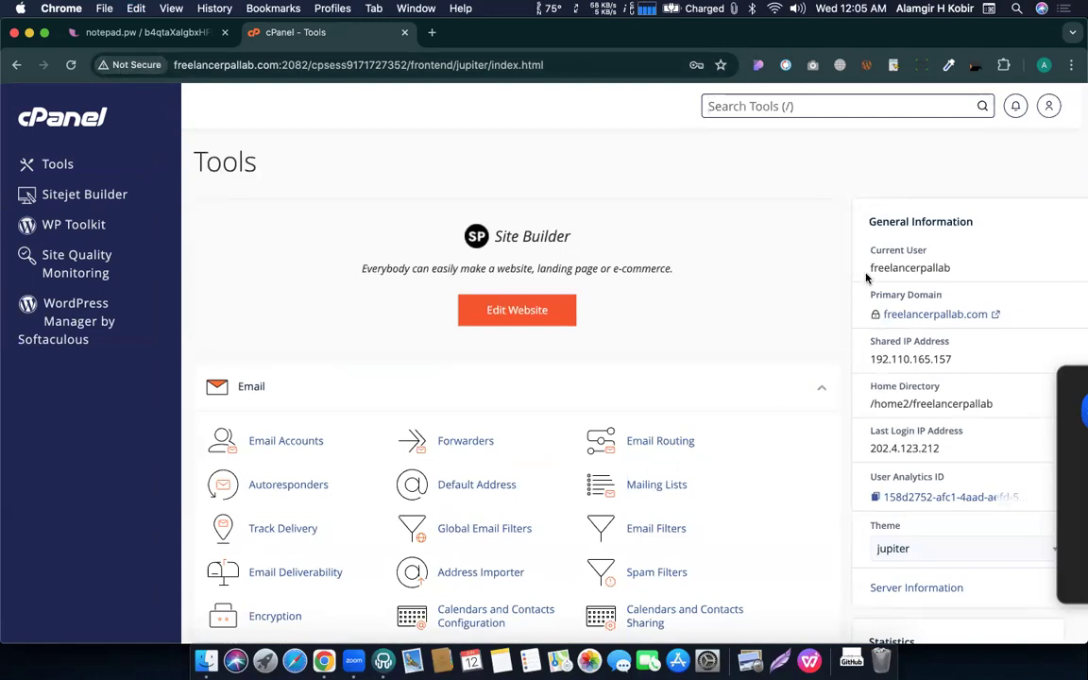
{"action": "mouse_move", "coordinate": [875, 316]}
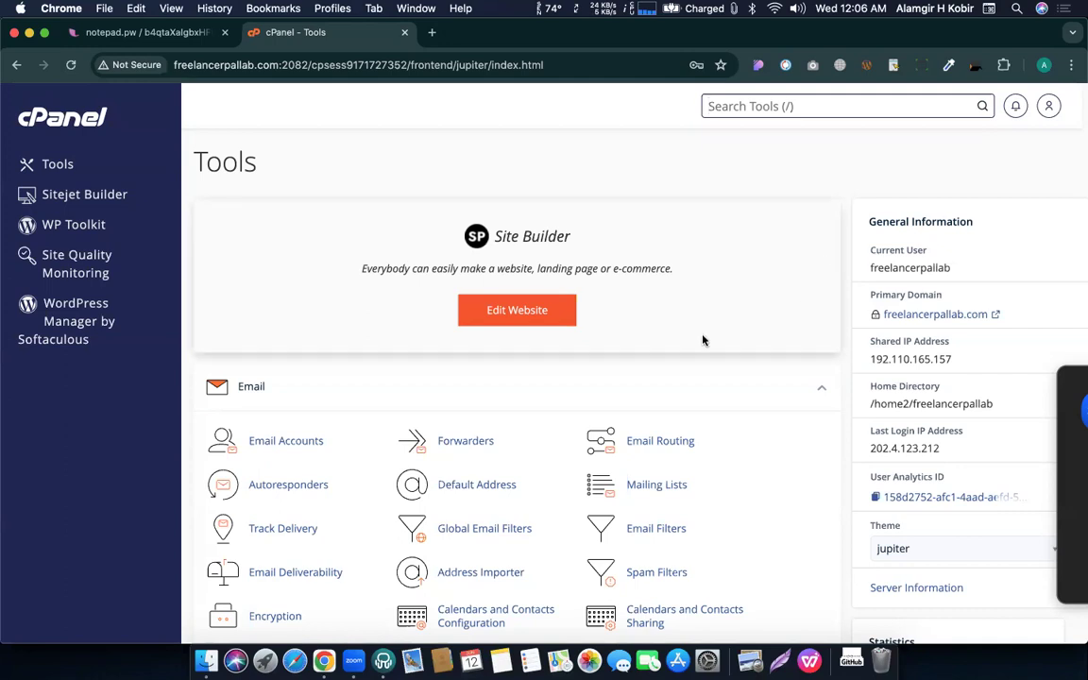
{"action": "scroll", "coordinate": [703, 340], "scroll_direction": "down", "scroll_amount": 5}
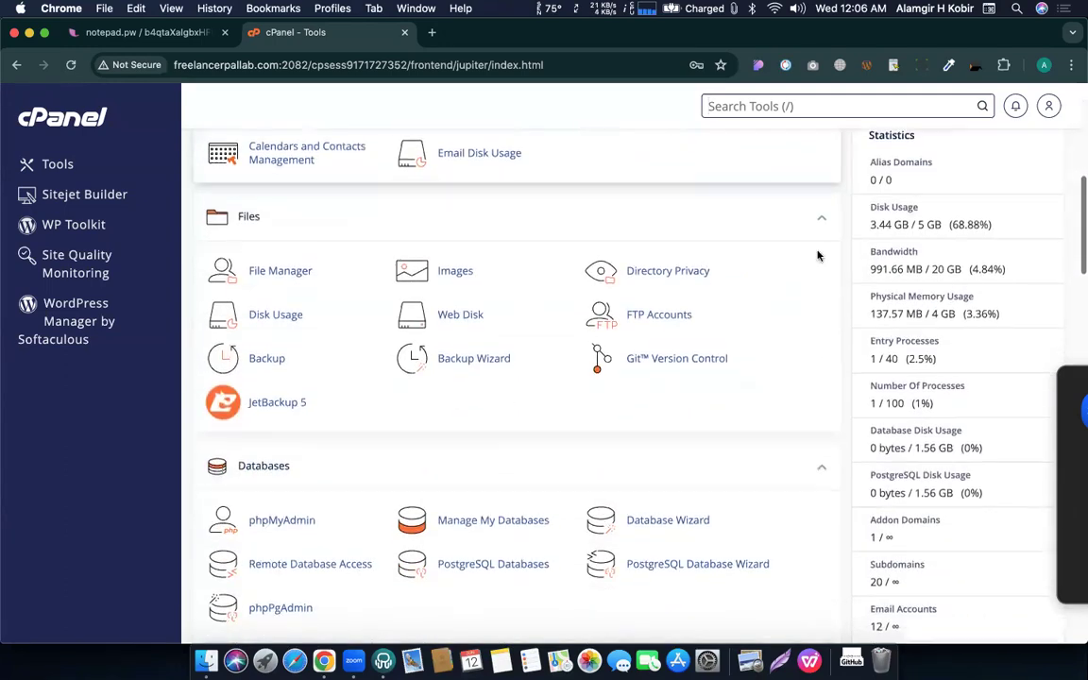
{"action": "scroll", "coordinate": [832, 249], "scroll_direction": "up", "scroll_amount": 1}
{"action": "left_click_drag", "start_coordinate": [868, 234], "coordinate": [936, 234]}
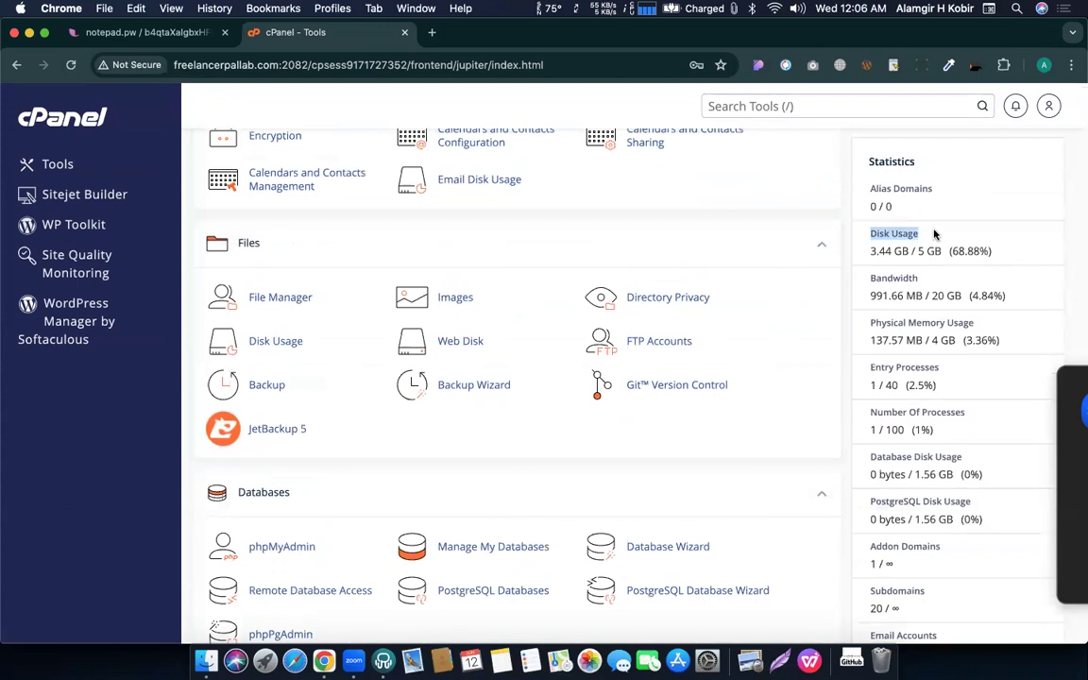
{"action": "left_click", "coordinate": [921, 244]}
{"action": "mouse_move", "coordinate": [868, 251]}
{"action": "left_mouse_down"}
{"action": "mouse_move", "coordinate": [909, 250]}
{"action": "mouse_move", "coordinate": [870, 252]}
{"action": "left_mouse_up"}
{"action": "left_click", "coordinate": [902, 251]}
{"action": "left_click", "coordinate": [881, 251]}
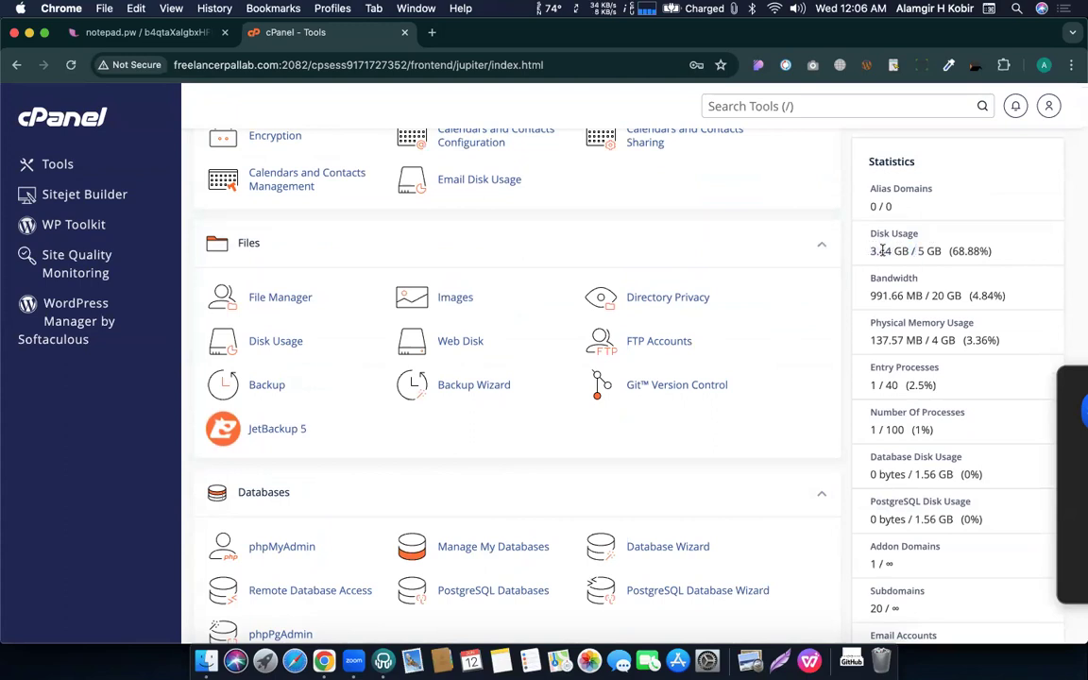
{"action": "left_click_drag", "start_coordinate": [907, 251], "coordinate": [942, 251]}
{"action": "left_click", "coordinate": [907, 252]}
{"action": "scroll", "coordinate": [954, 248], "scroll_direction": "down", "scroll_amount": 1}
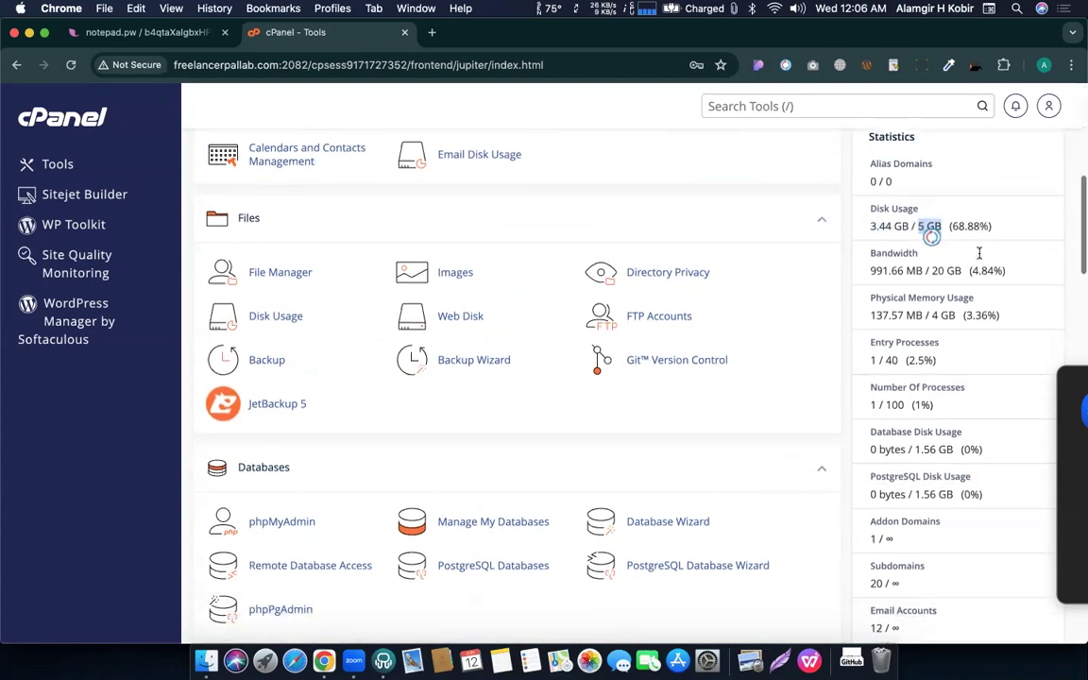
{"action": "left_click", "coordinate": [940, 268]}
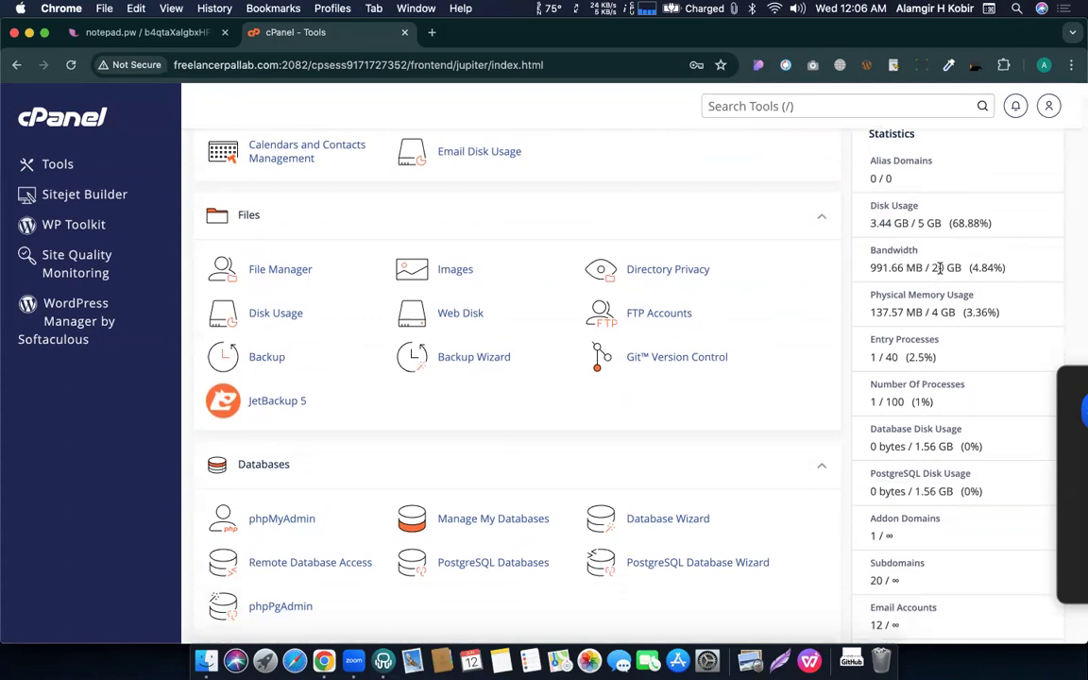
{"action": "double_click", "coordinate": [935, 268]}
{"action": "left_click", "coordinate": [994, 250]}
{"action": "left_click_drag", "start_coordinate": [867, 252], "coordinate": [942, 250]}
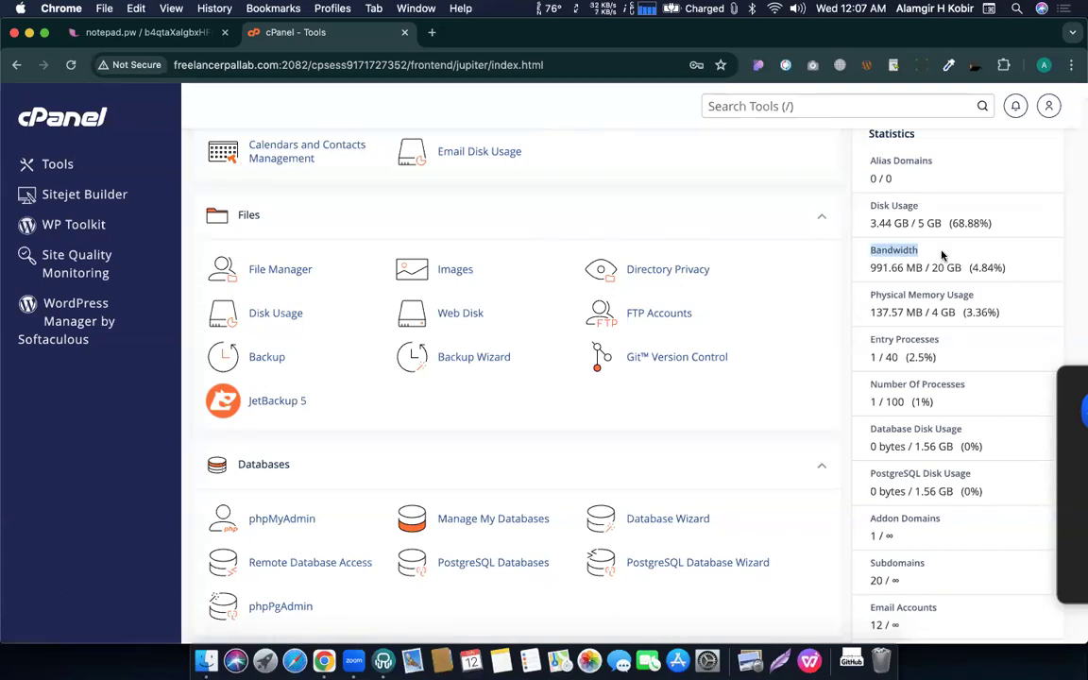
{"action": "left_click", "coordinate": [983, 250]}
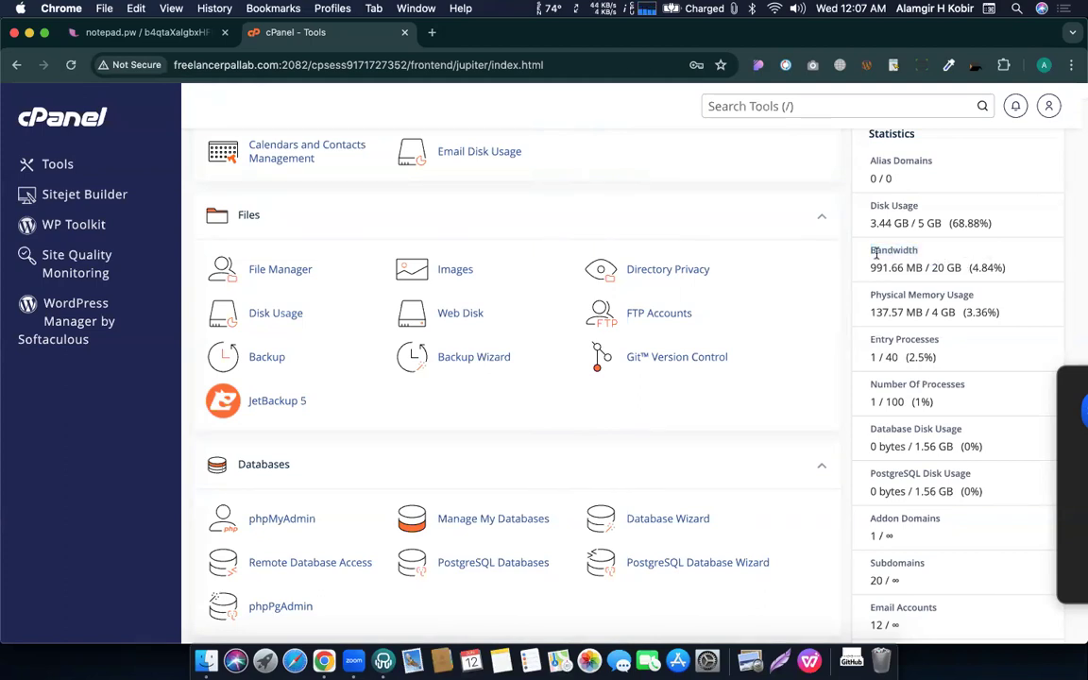
{"action": "left_click_drag", "start_coordinate": [923, 268], "coordinate": [862, 272]}
{"action": "left_click", "coordinate": [930, 276]}
{"action": "left_click_drag", "start_coordinate": [931, 268], "coordinate": [960, 269]}
{"action": "triple_click", "coordinate": [956, 275]}
{"action": "left_click", "coordinate": [932, 268]}
{"action": "left_click_drag", "start_coordinate": [933, 268], "coordinate": [960, 268]}
{"action": "scroll", "coordinate": [958, 260], "scroll_direction": "down", "scroll_amount": 5}
{"action": "scroll", "coordinate": [958, 260], "scroll_direction": "down", "scroll_amount": 3}
{"action": "scroll", "coordinate": [912, 182], "scroll_direction": "down", "scroll_amount": 1}
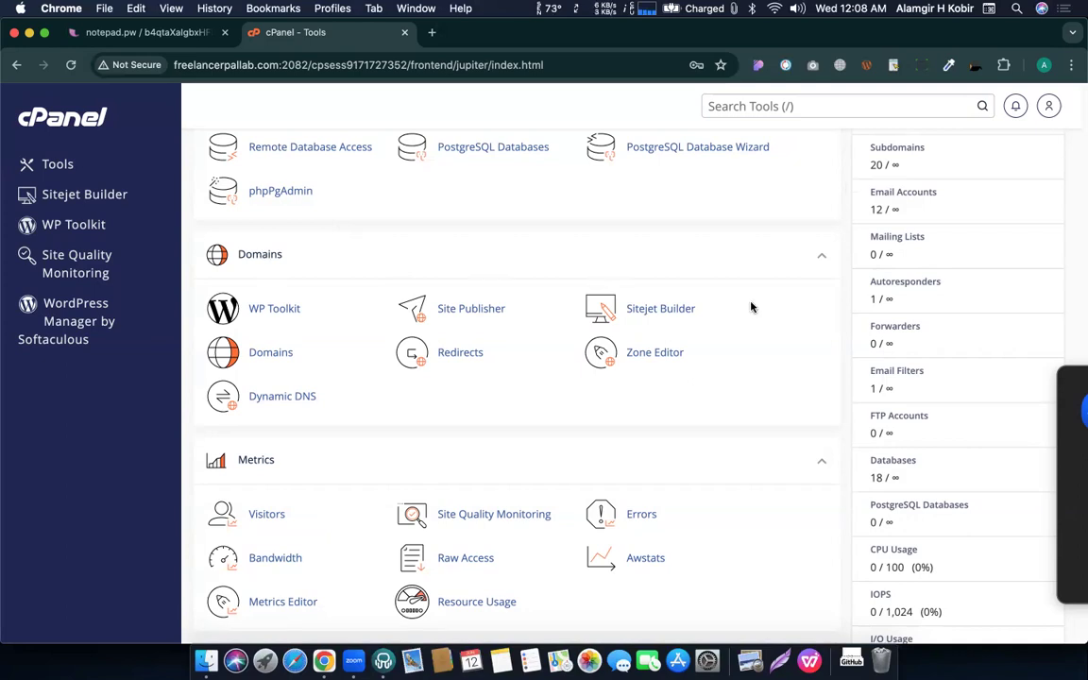
{"action": "right_click", "coordinate": [891, 166]}
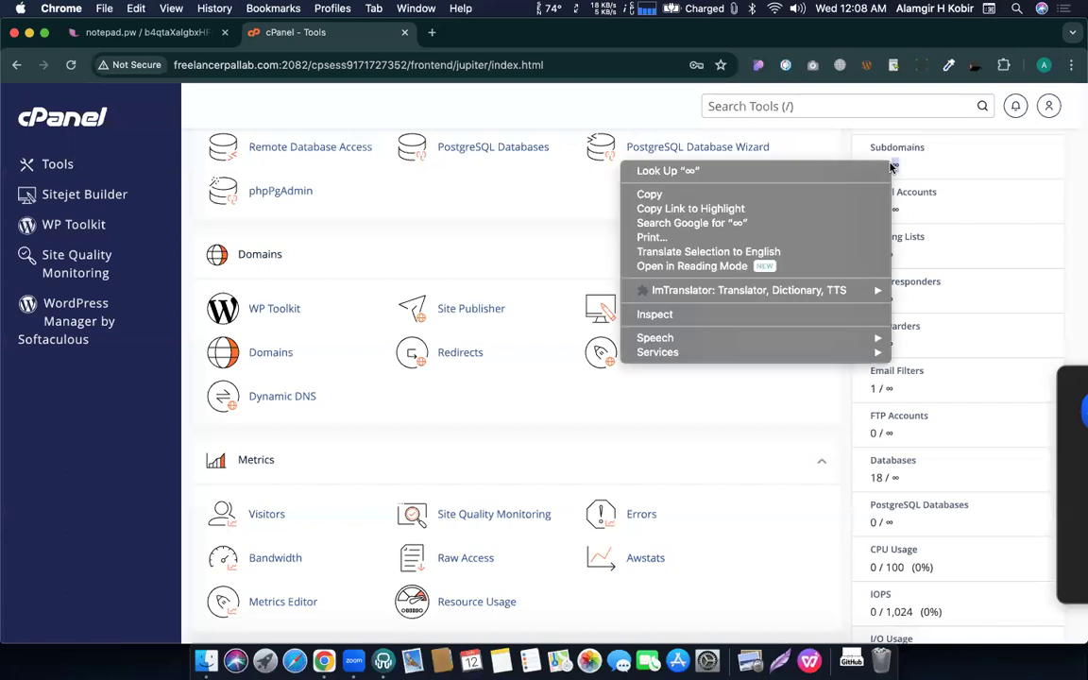
{"action": "key", "text": "Escape"}
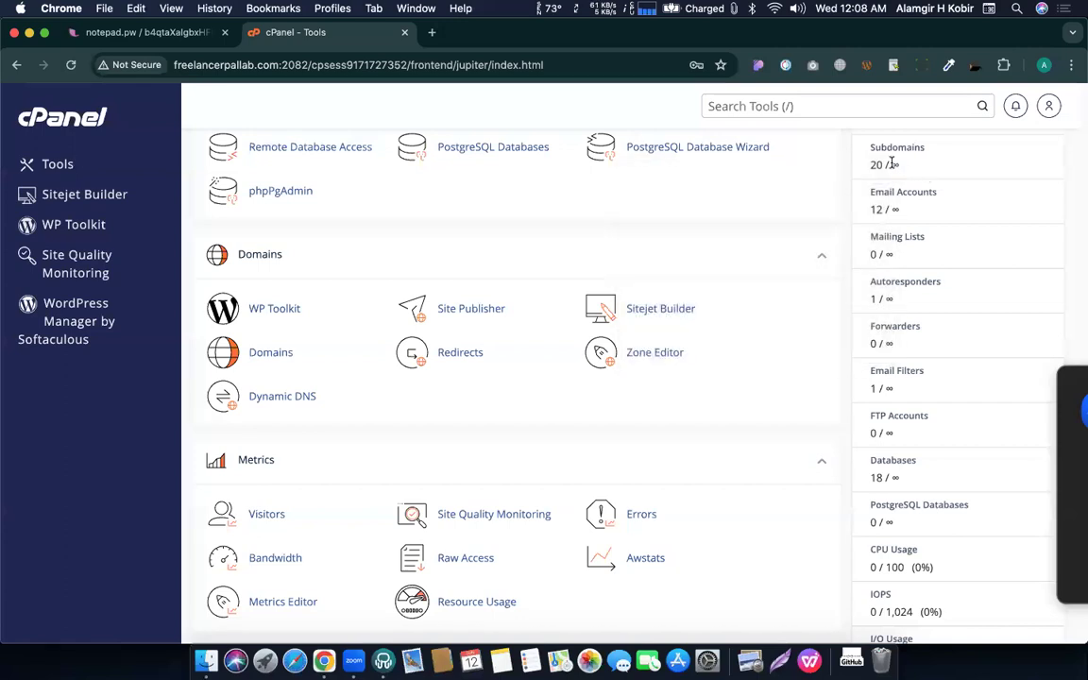
{"action": "scroll", "coordinate": [893, 166], "scroll_direction": "up", "scroll_amount": 5}
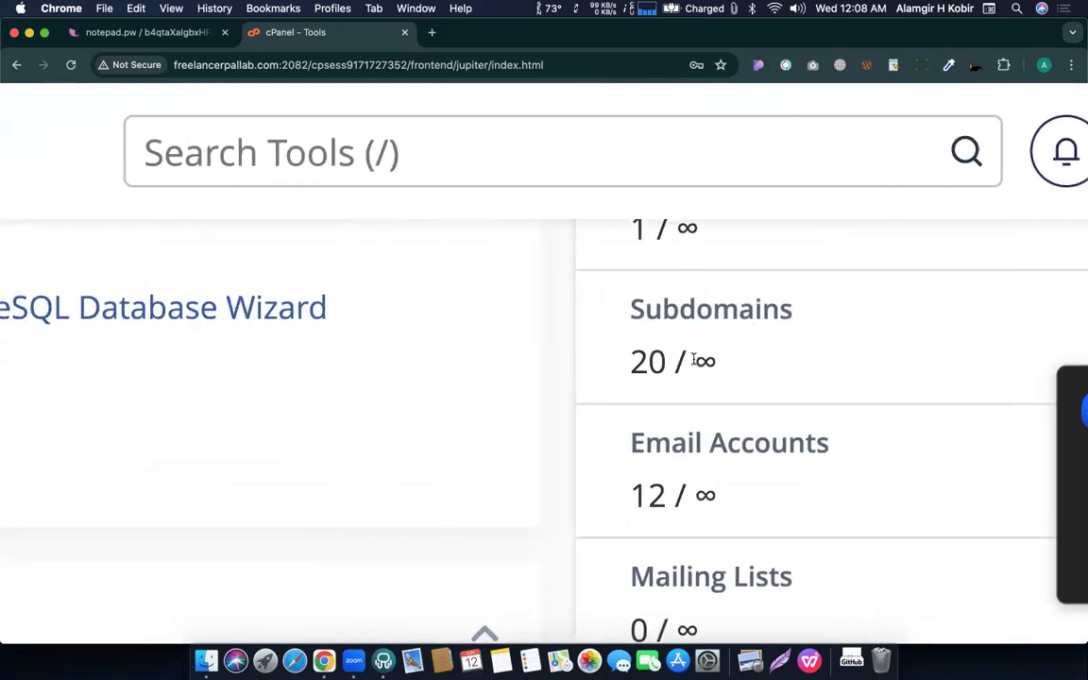
{"action": "triple_click", "coordinate": [695, 360]}
{"action": "left_click", "coordinate": [730, 369]}
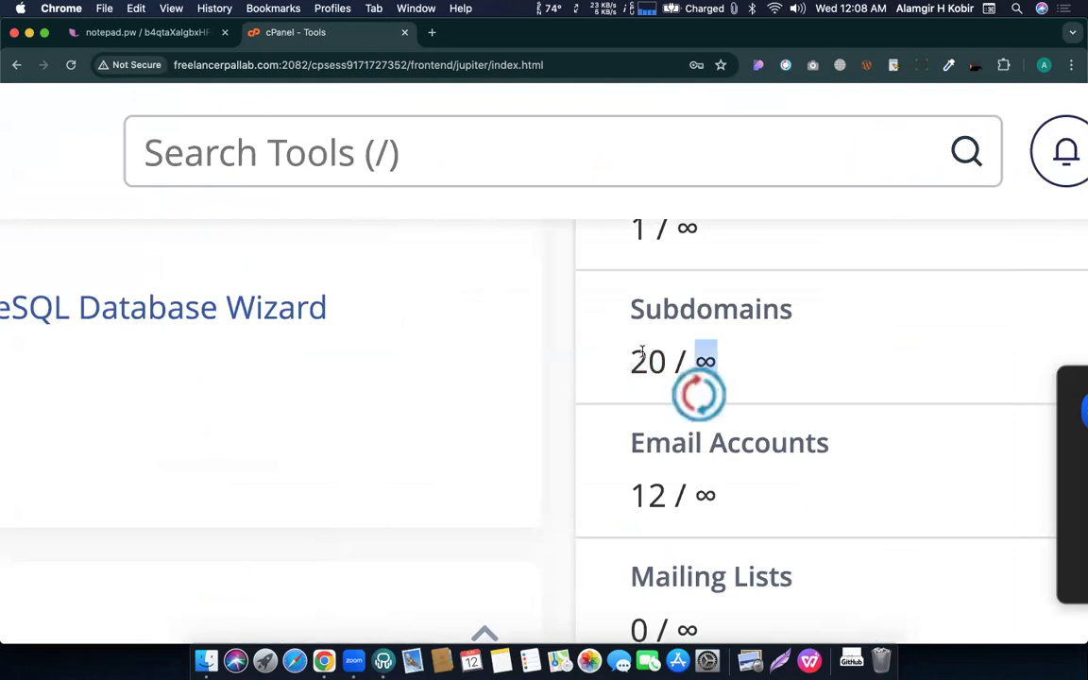
{"action": "left_click_drag", "start_coordinate": [638, 357], "coordinate": [663, 360]}
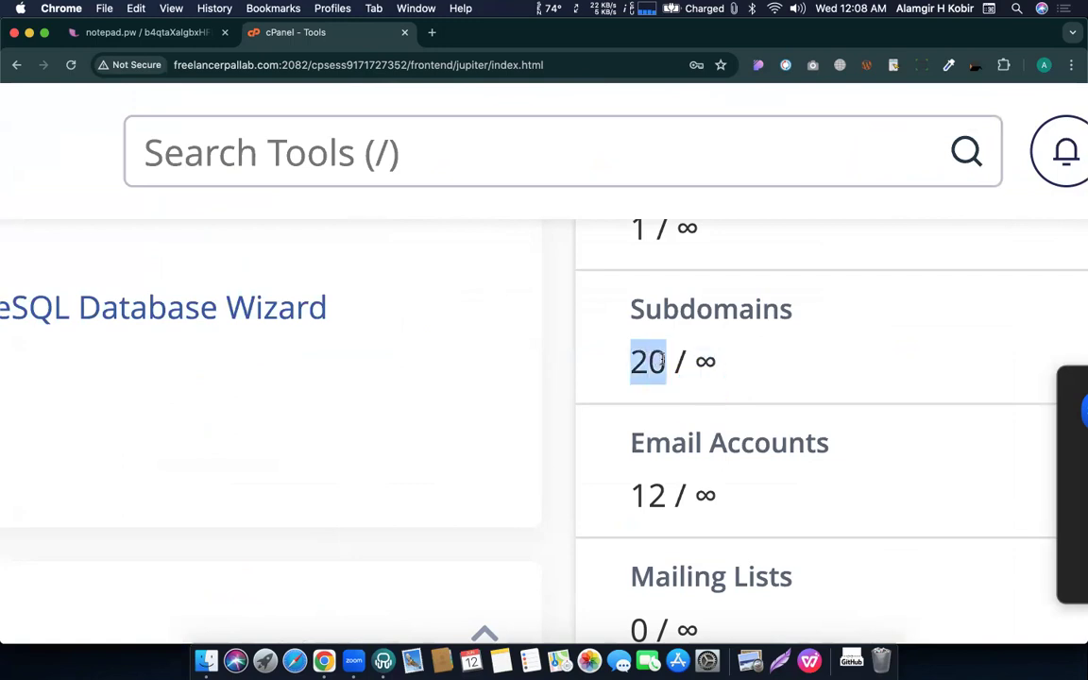
{"action": "key", "text": "super+0"}
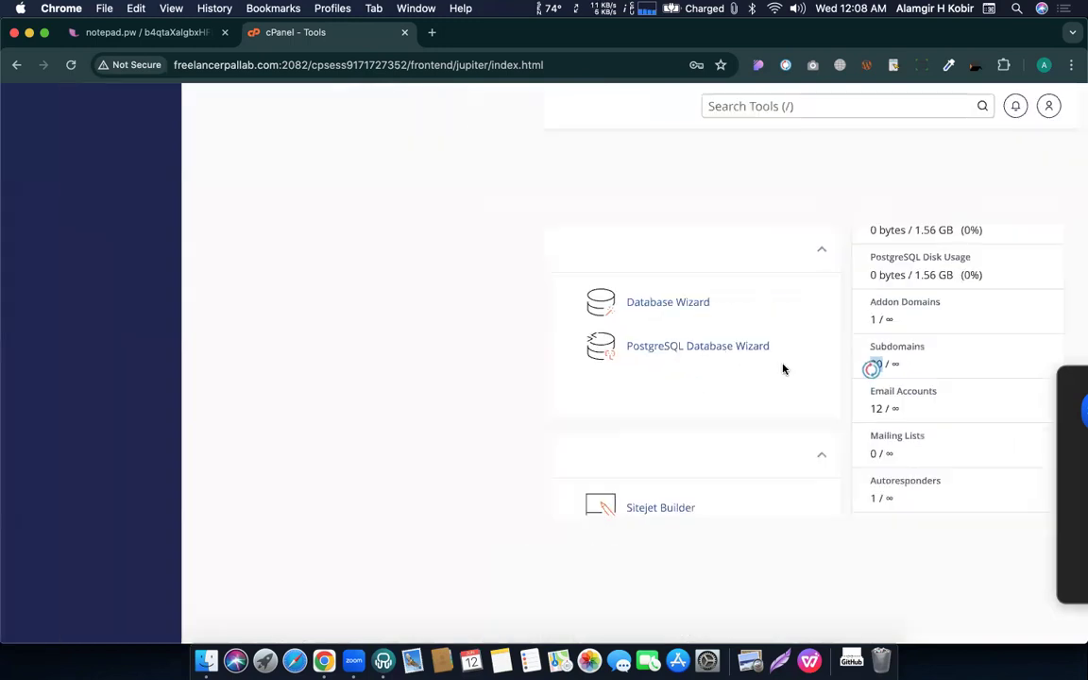
{"action": "left_click", "coordinate": [872, 367]}
{"action": "left_click", "coordinate": [888, 347]}
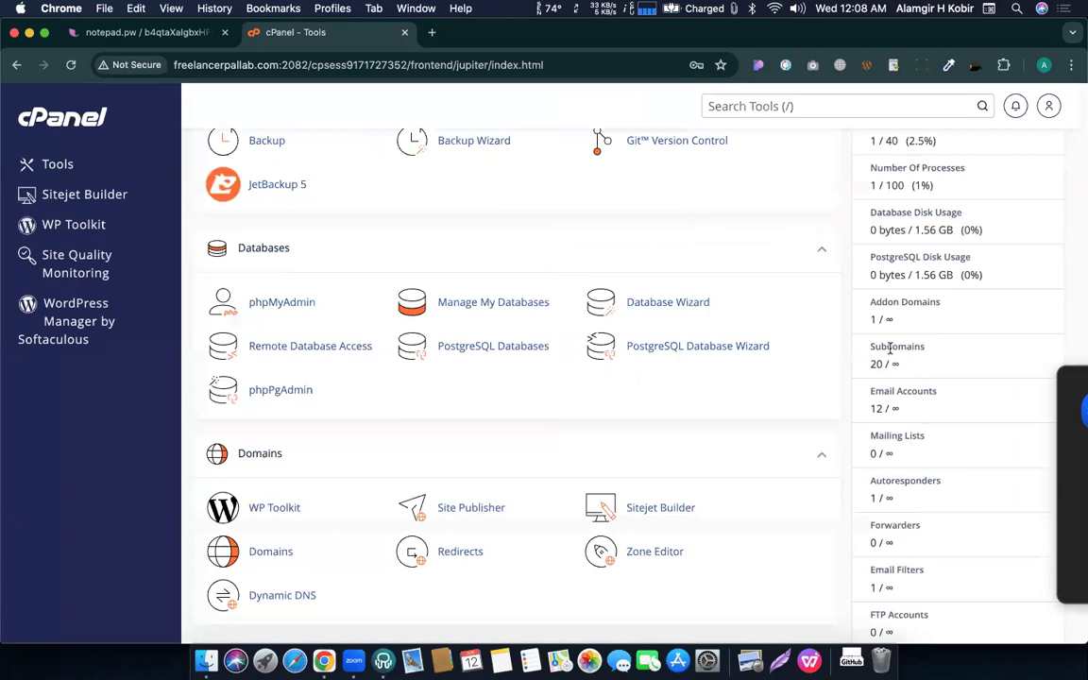
{"action": "left_click_drag", "start_coordinate": [871, 348], "coordinate": [913, 357]}
{"action": "left_click", "coordinate": [912, 357]}
{"action": "scroll", "coordinate": [904, 356], "scroll_direction": "down", "scroll_amount": 2}
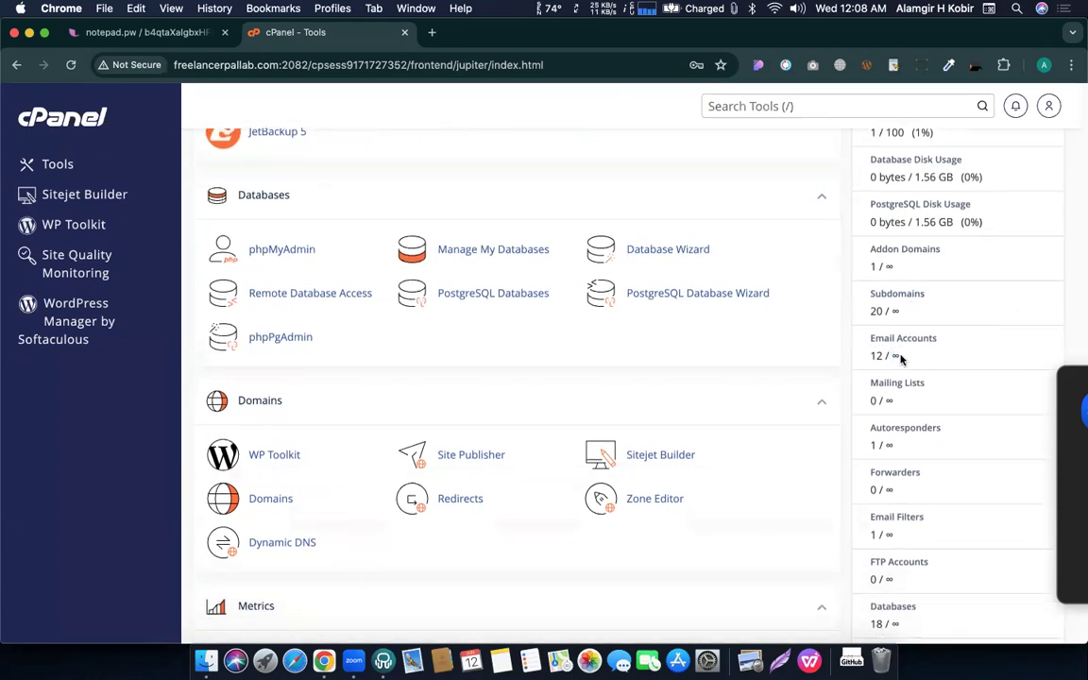
{"action": "scroll", "coordinate": [930, 364], "scroll_direction": "down", "scroll_amount": 3}
{"action": "scroll", "coordinate": [931, 363], "scroll_direction": "down", "scroll_amount": 5}
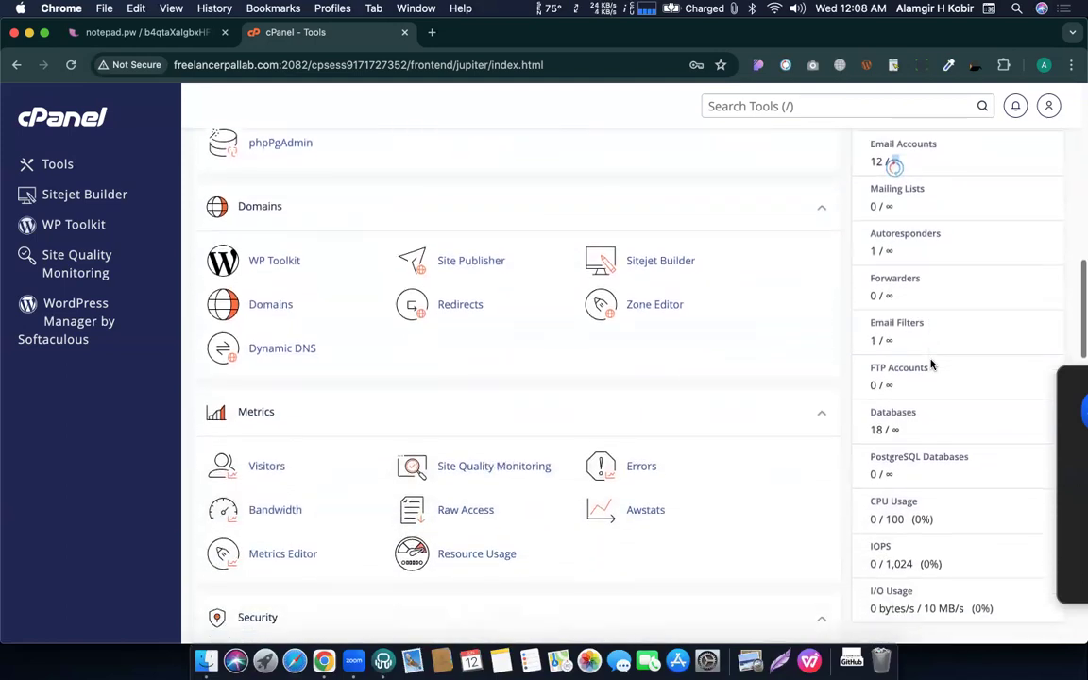
{"action": "scroll", "coordinate": [931, 364], "scroll_direction": "up", "scroll_amount": 6}
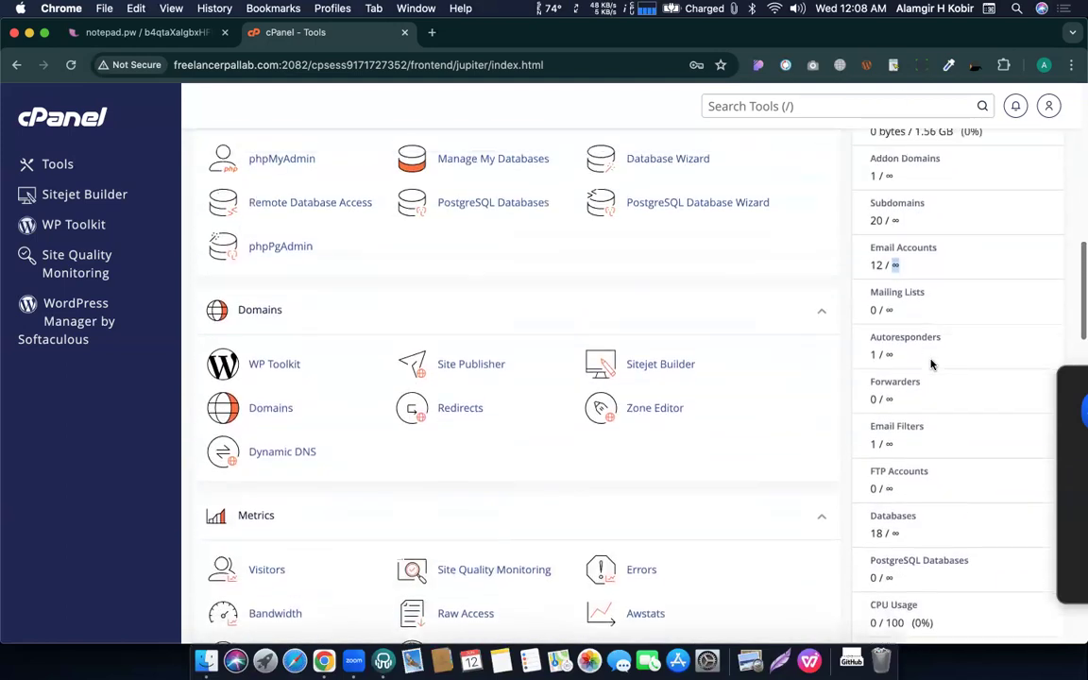
{"action": "scroll", "coordinate": [930, 299], "scroll_direction": "up", "scroll_amount": 5}
{"action": "scroll", "coordinate": [930, 299], "scroll_direction": "up", "scroll_amount": 5}
{"action": "scroll", "coordinate": [930, 302], "scroll_direction": "down", "scroll_amount": 7}
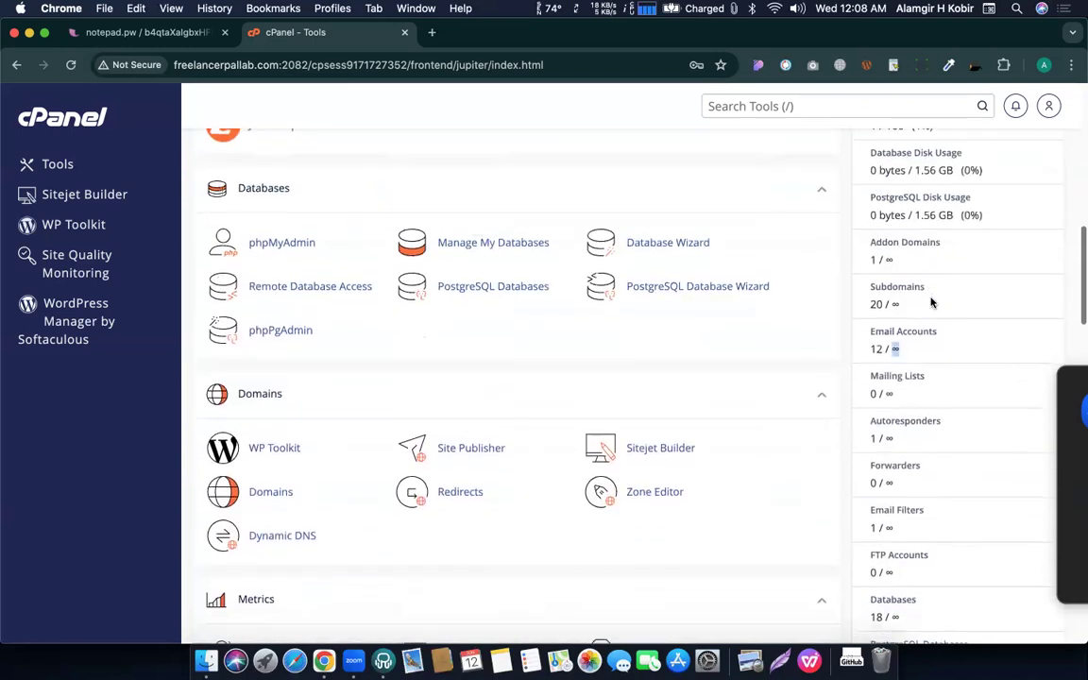
{"action": "scroll", "coordinate": [931, 322], "scroll_direction": "down", "scroll_amount": 3}
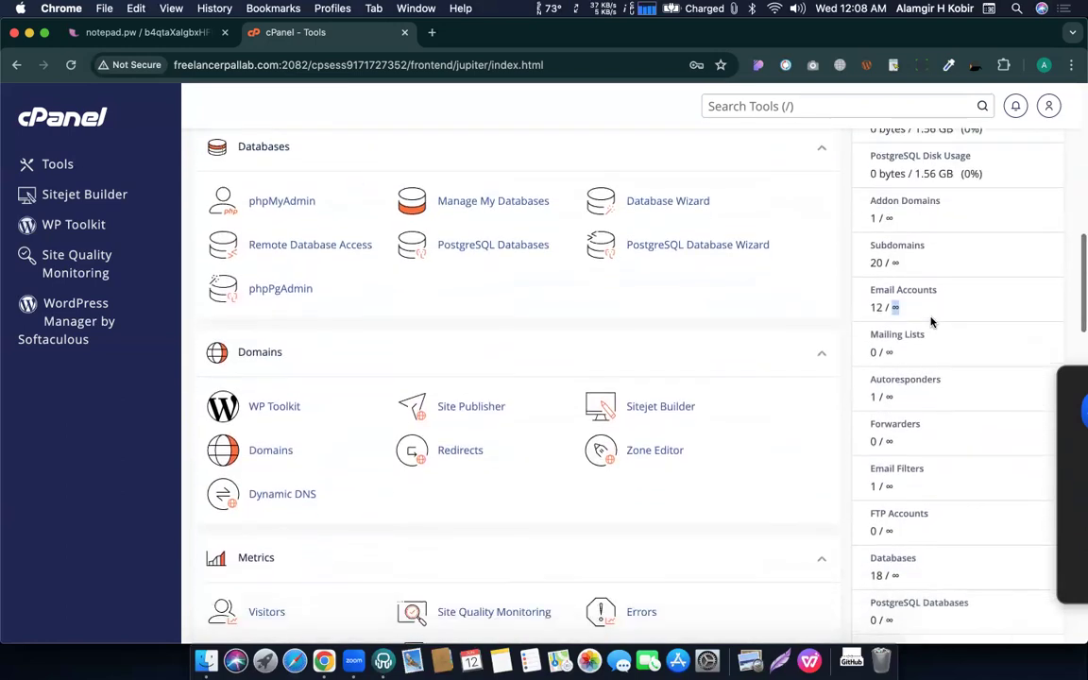
{"action": "scroll", "coordinate": [908, 500], "scroll_direction": "down", "scroll_amount": 2}
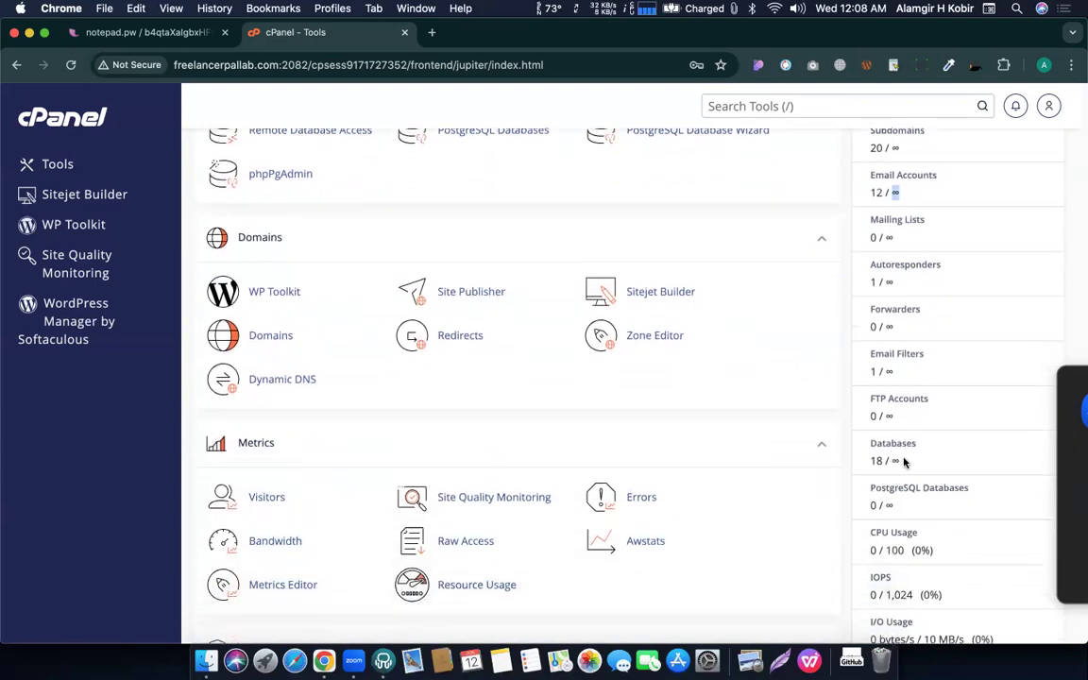
{"action": "scroll", "coordinate": [904, 461], "scroll_direction": "up", "scroll_amount": 5}
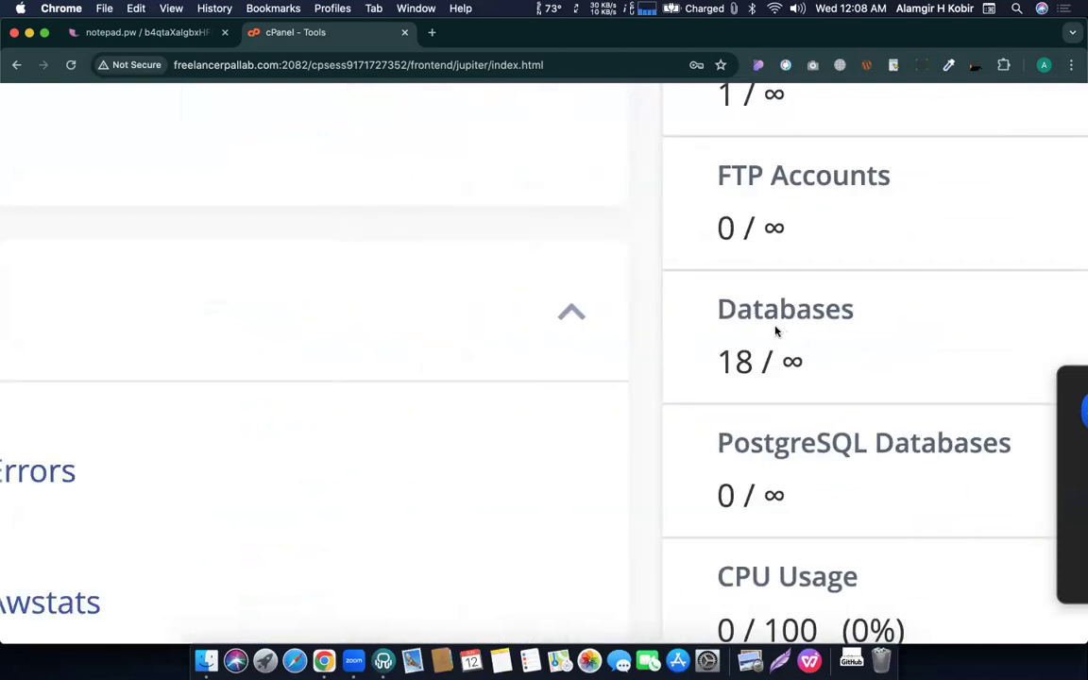
{"action": "scroll", "coordinate": [776, 331], "scroll_direction": "down", "scroll_amount": 5}
{"action": "scroll", "coordinate": [874, 340], "scroll_direction": "up", "scroll_amount": 5}
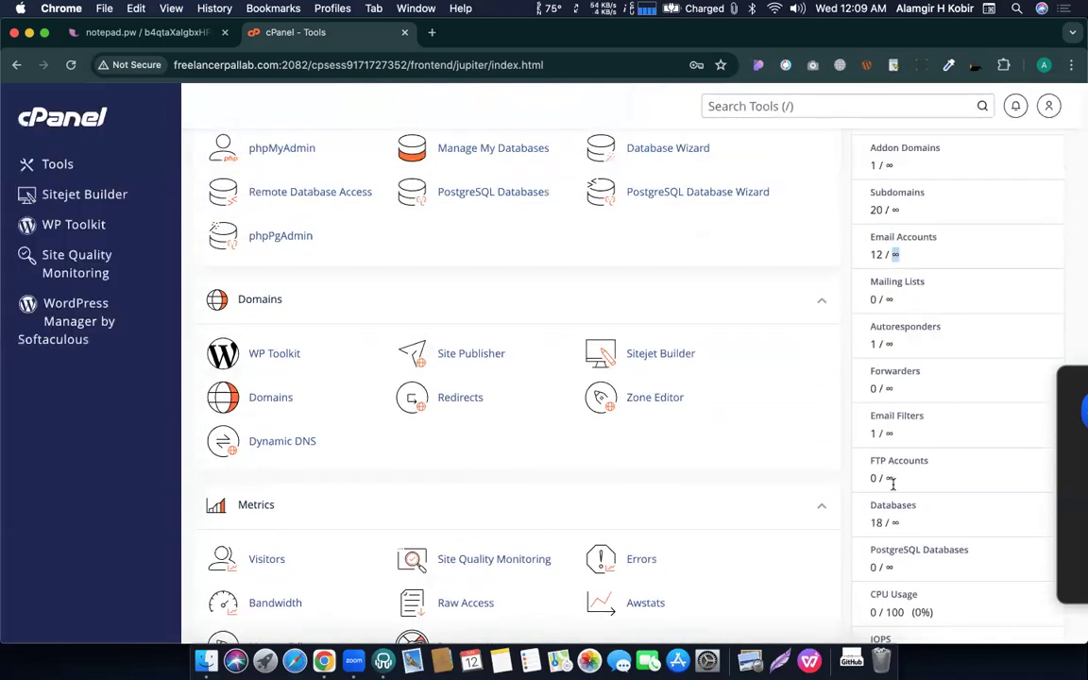
{"action": "double_click", "coordinate": [874, 209]}
{"action": "left_click", "coordinate": [870, 213]}
{"action": "scroll", "coordinate": [883, 378], "scroll_direction": "down", "scroll_amount": 1}
{"action": "double_click", "coordinate": [870, 484]}
{"action": "left_click", "coordinate": [895, 483]}
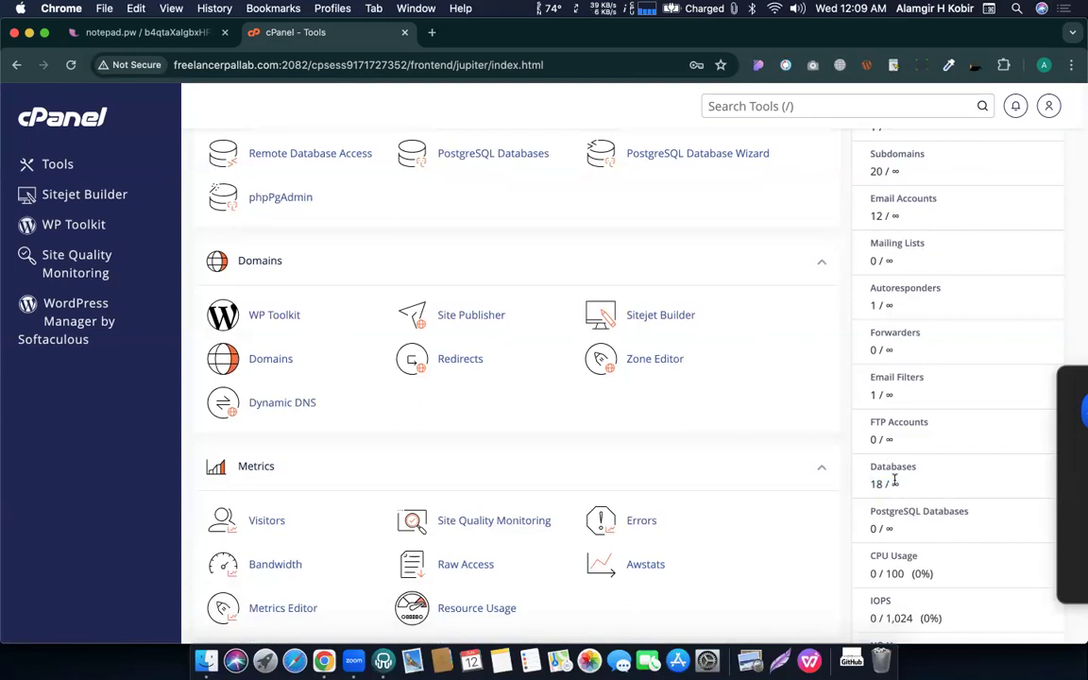
{"action": "double_click", "coordinate": [895, 483]}
{"action": "scroll", "coordinate": [921, 489], "scroll_direction": "up", "scroll_amount": 5}
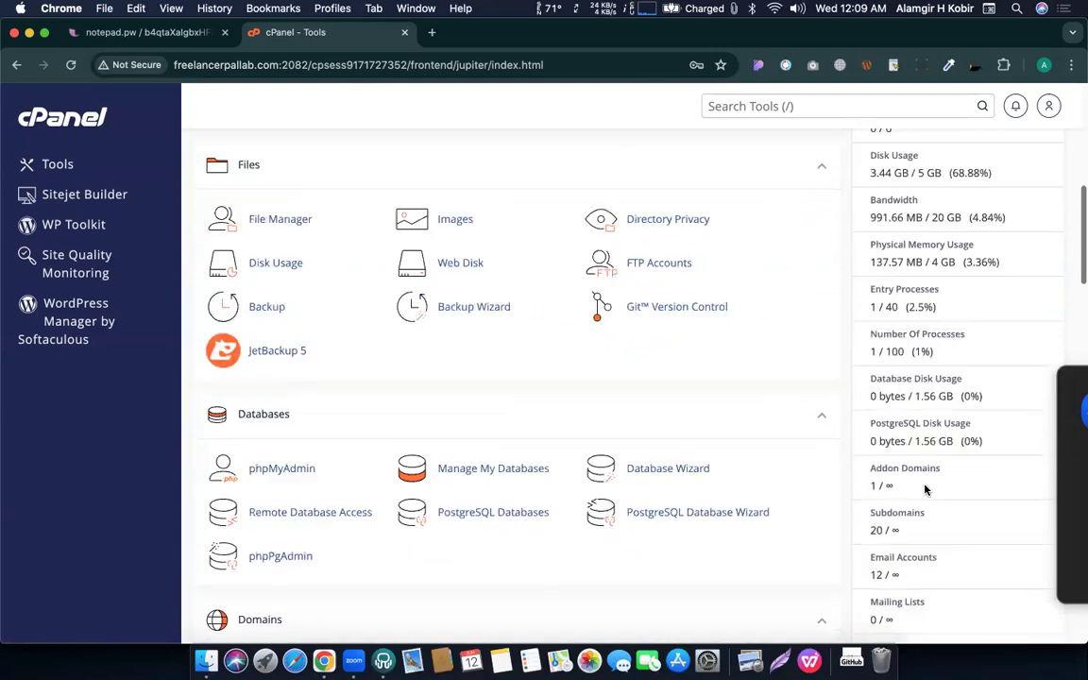
{"action": "scroll", "coordinate": [925, 488], "scroll_direction": "up", "scroll_amount": 10}
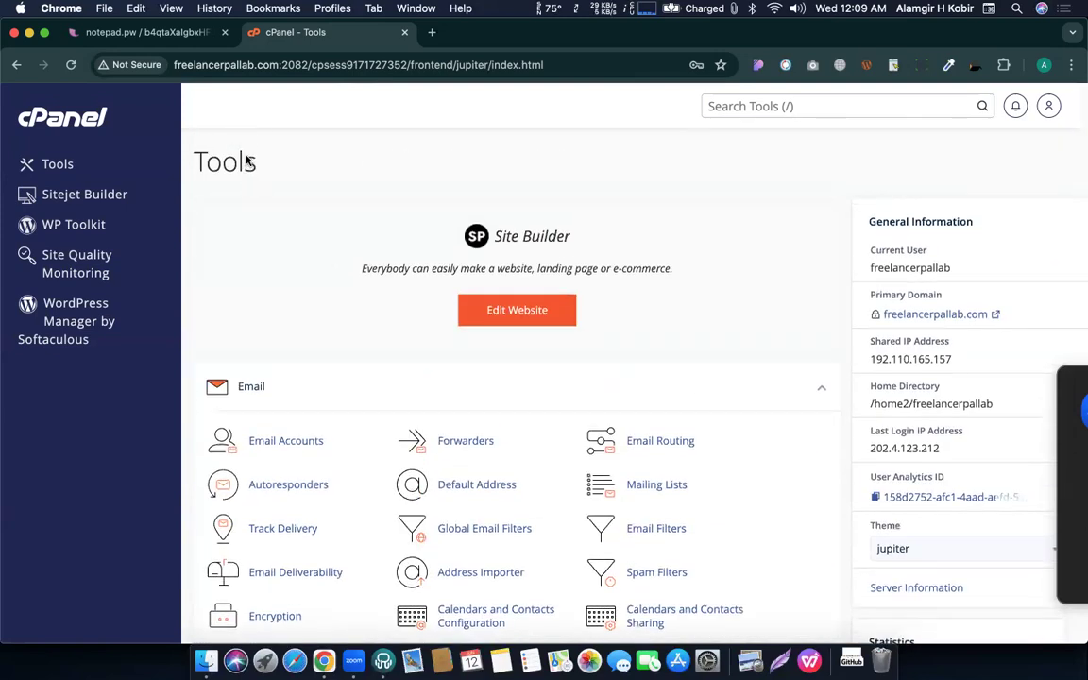
Dismiss the stray Finder window and bring the Softaculous Apps Installer section into view.
{"action": "scroll", "coordinate": [248, 161], "scroll_direction": "left", "scroll_amount": 1}
{"action": "key", "text": "super+Tab"}
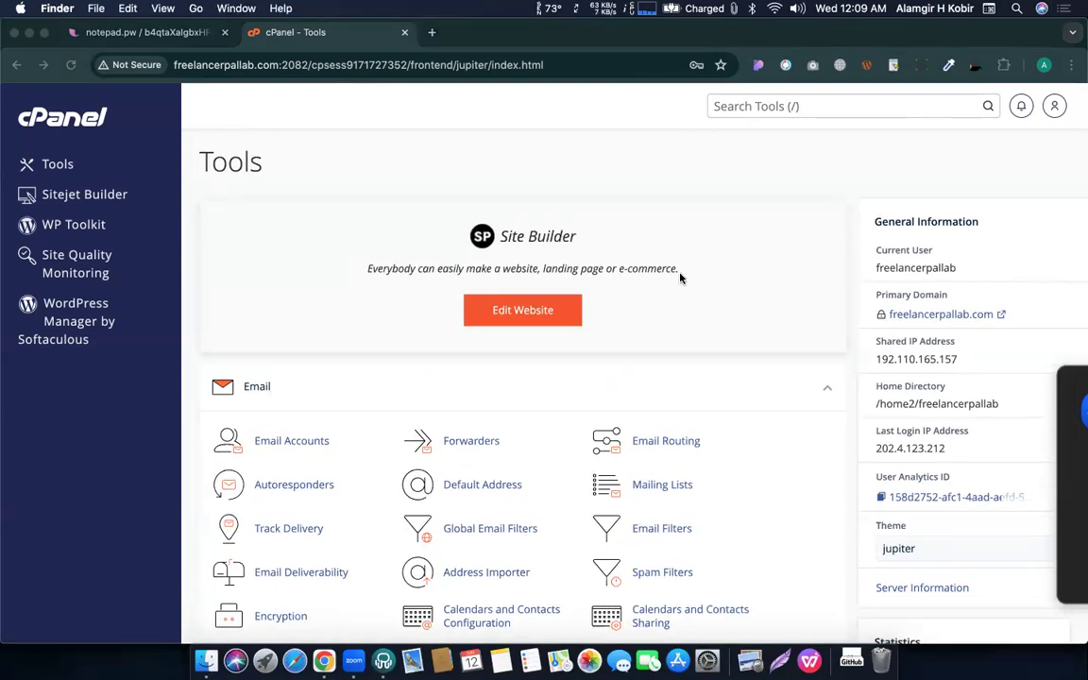
{"action": "scroll", "coordinate": [678, 294], "scroll_direction": "down", "scroll_amount": 20}
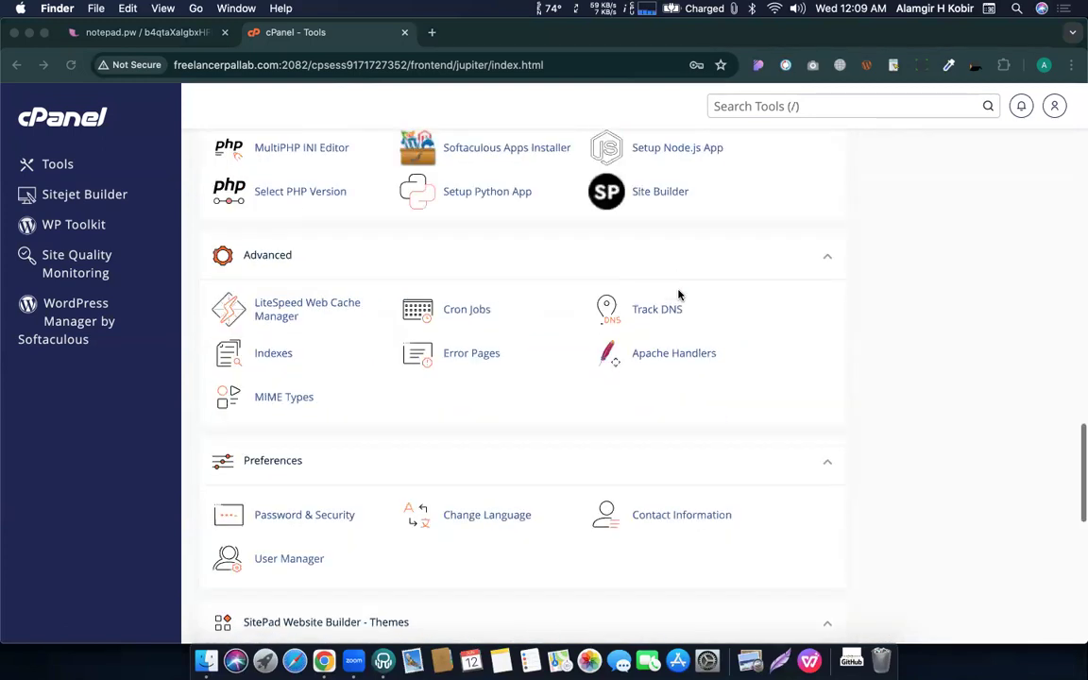
{"action": "scroll", "coordinate": [678, 294], "scroll_direction": "down", "scroll_amount": 15}
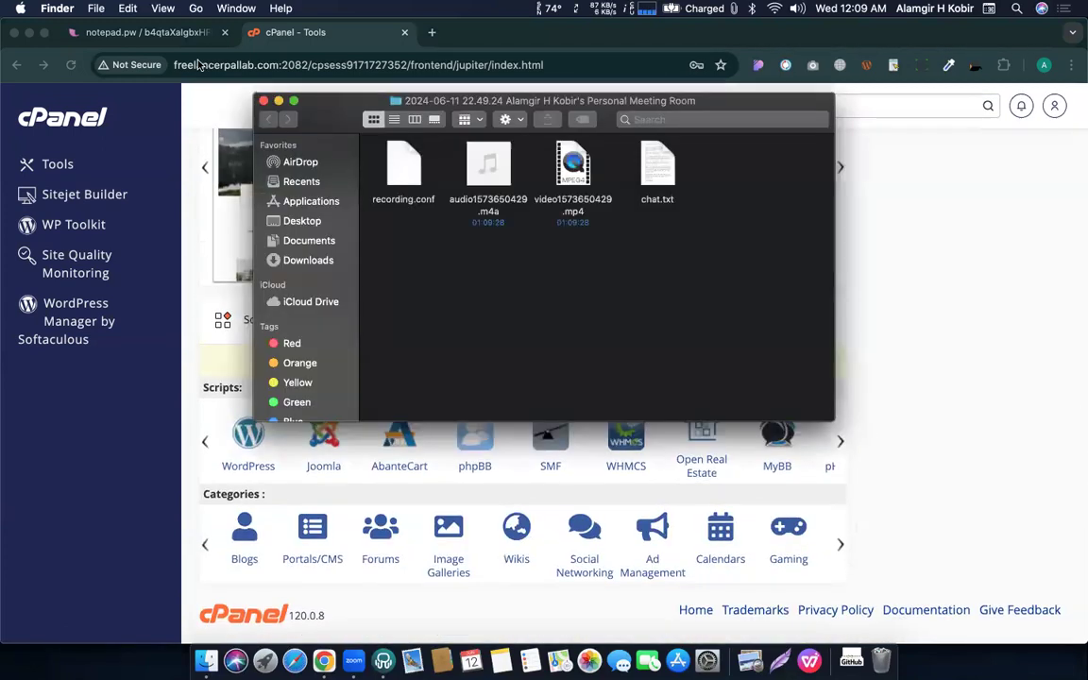
{"action": "left_click", "coordinate": [961, 328]}
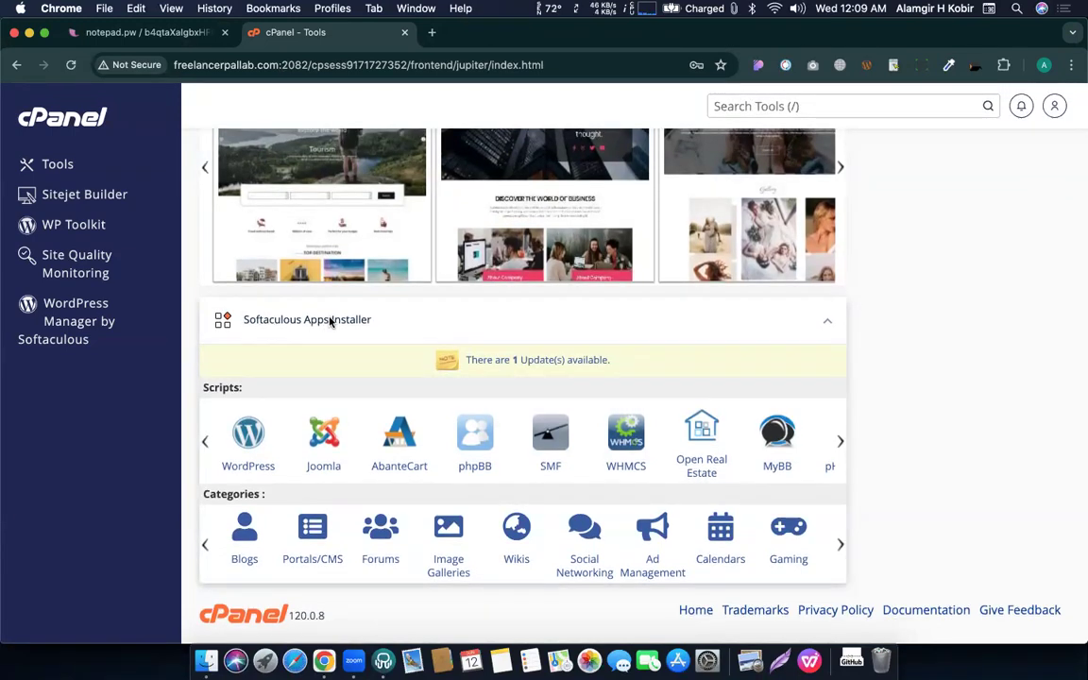
Open WordPress in Softaculous and scroll down to its Install Now button.
{"action": "left_click", "coordinate": [249, 430]}
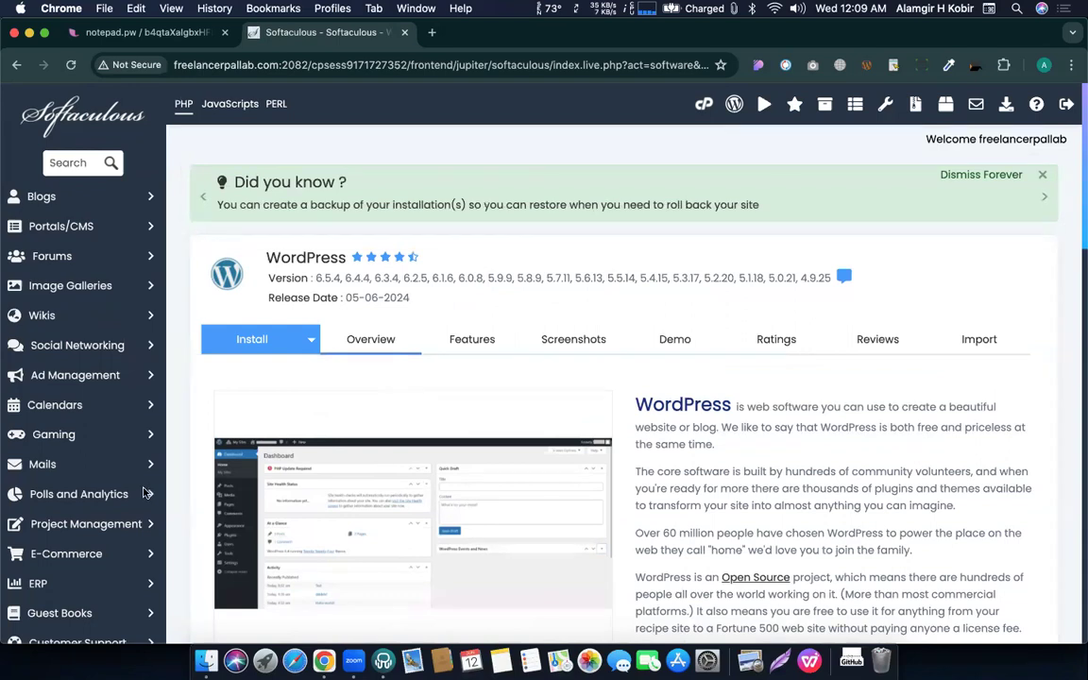
{"action": "scroll", "coordinate": [441, 409], "scroll_direction": "down", "scroll_amount": 3}
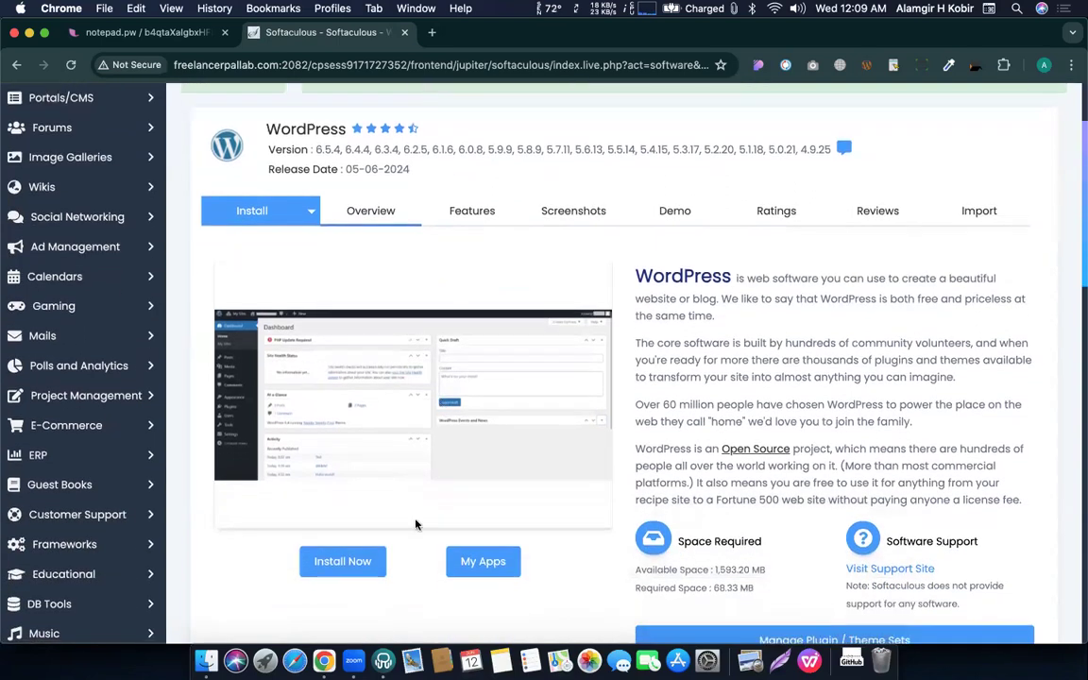
{"action": "scroll", "coordinate": [340, 567], "scroll_direction": "down", "scroll_amount": 1}
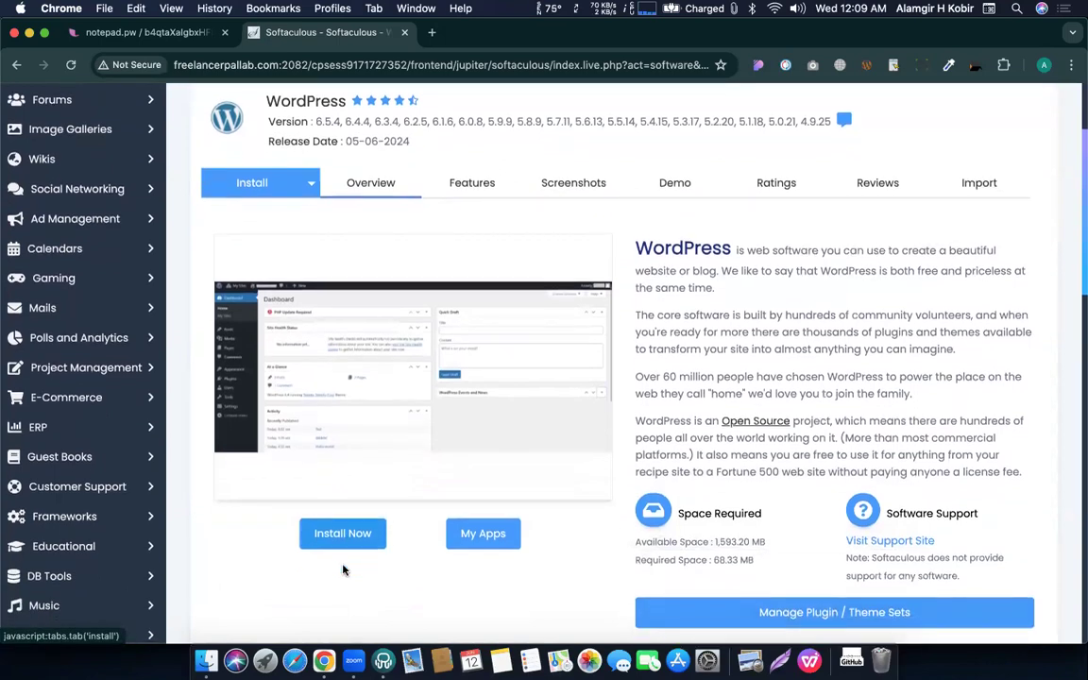
Start a new WordPress install with the In Directory field left empty for the domain root.
{"action": "left_click", "coordinate": [340, 535]}
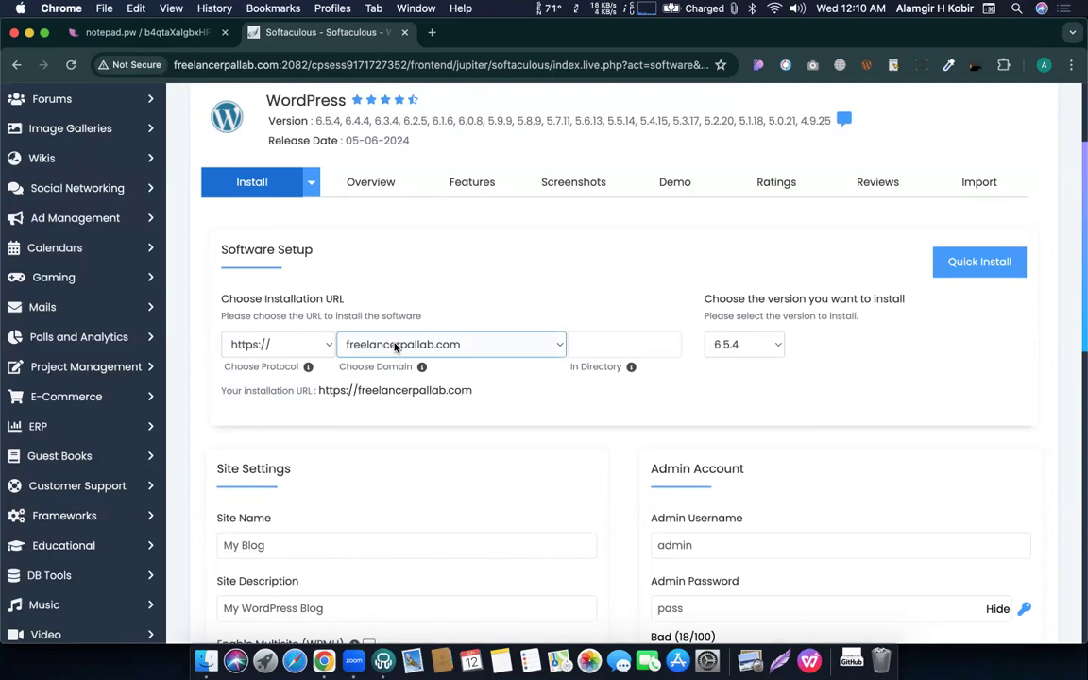
{"action": "left_click", "coordinate": [607, 345]}
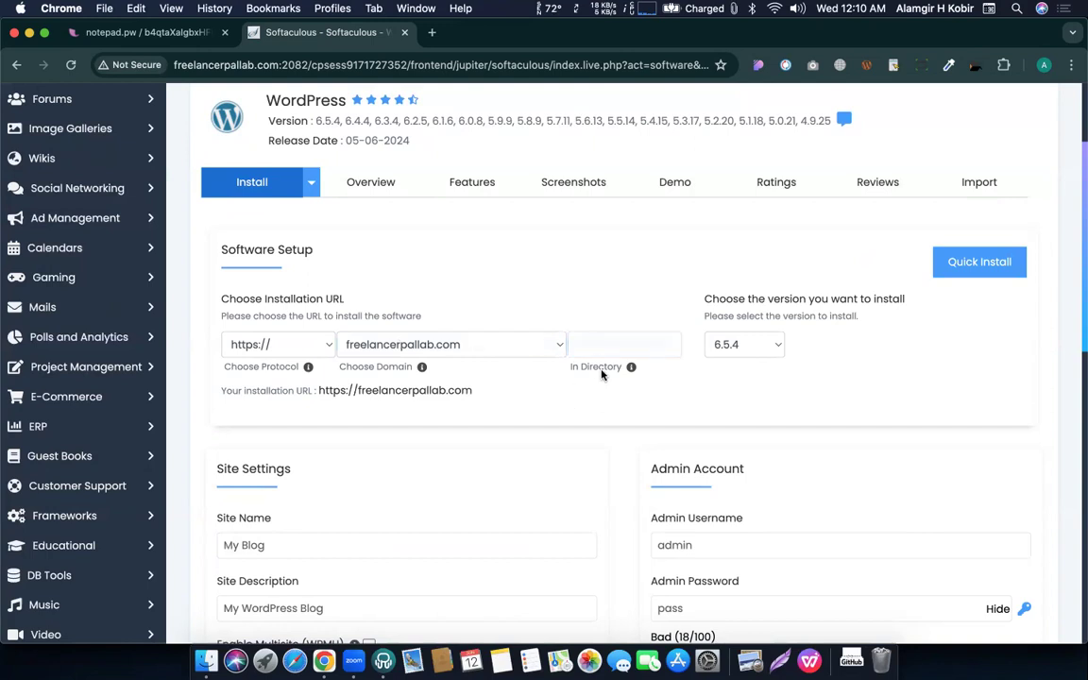
{"action": "left_click", "coordinate": [594, 344]}
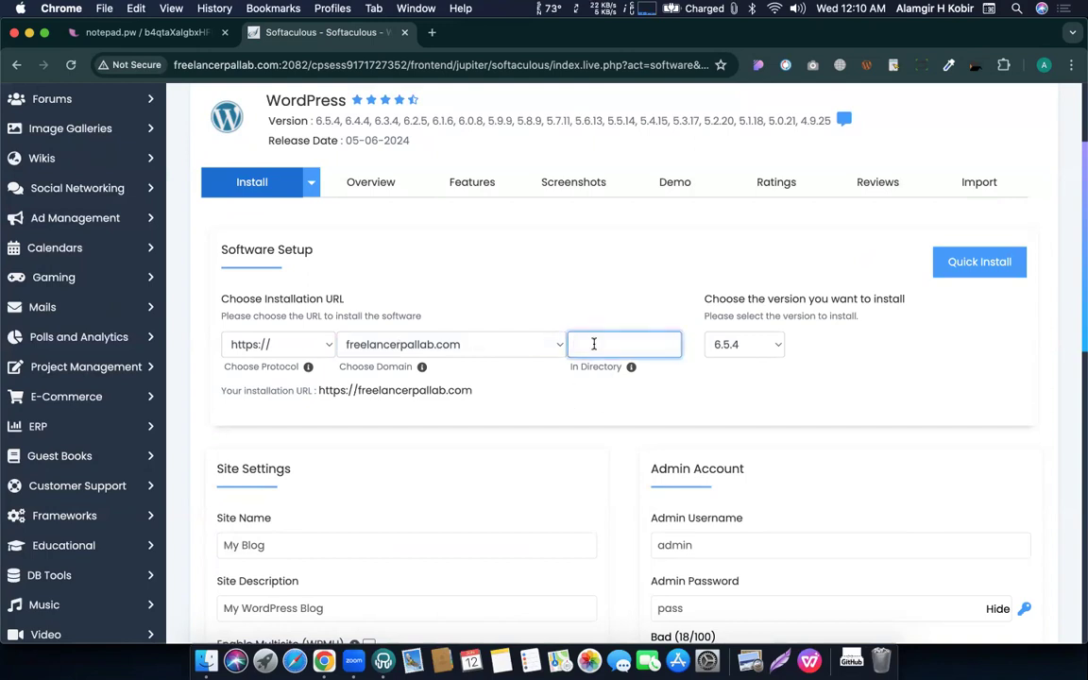
{"action": "type", "text": "wp"}
{"action": "key", "text": "BackSpace"}
{"action": "key", "text": "BackSpace"}
{"action": "left_click", "coordinate": [682, 407]}
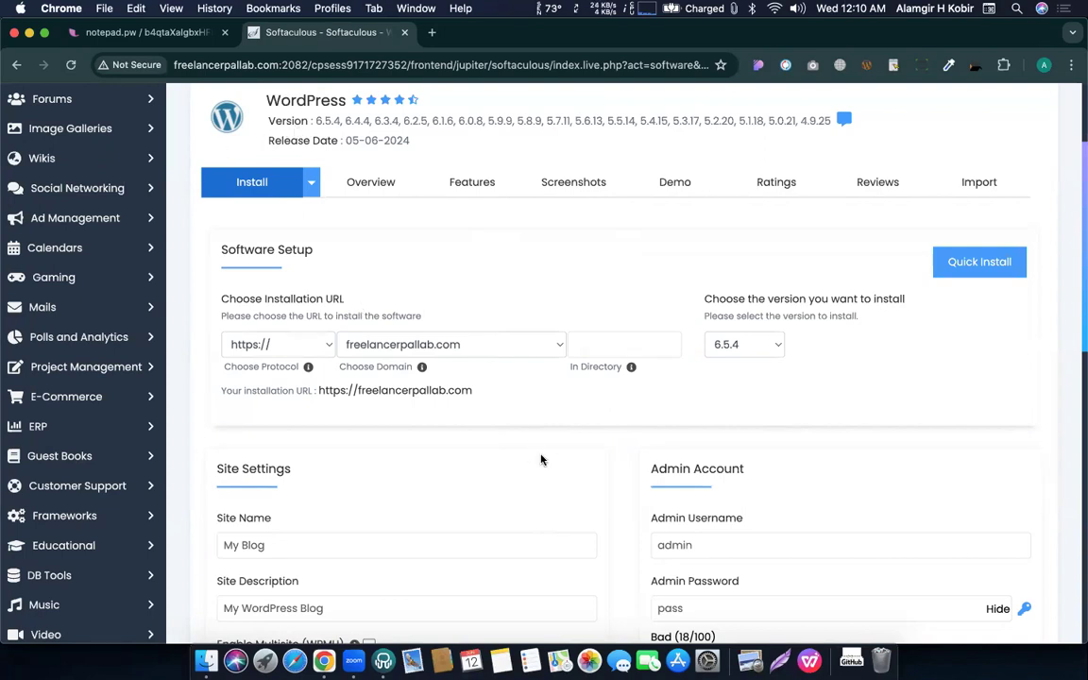
{"action": "scroll", "coordinate": [610, 390], "scroll_direction": "down", "scroll_amount": 5}
{"action": "scroll", "coordinate": [610, 391], "scroll_direction": "up", "scroll_amount": 1}
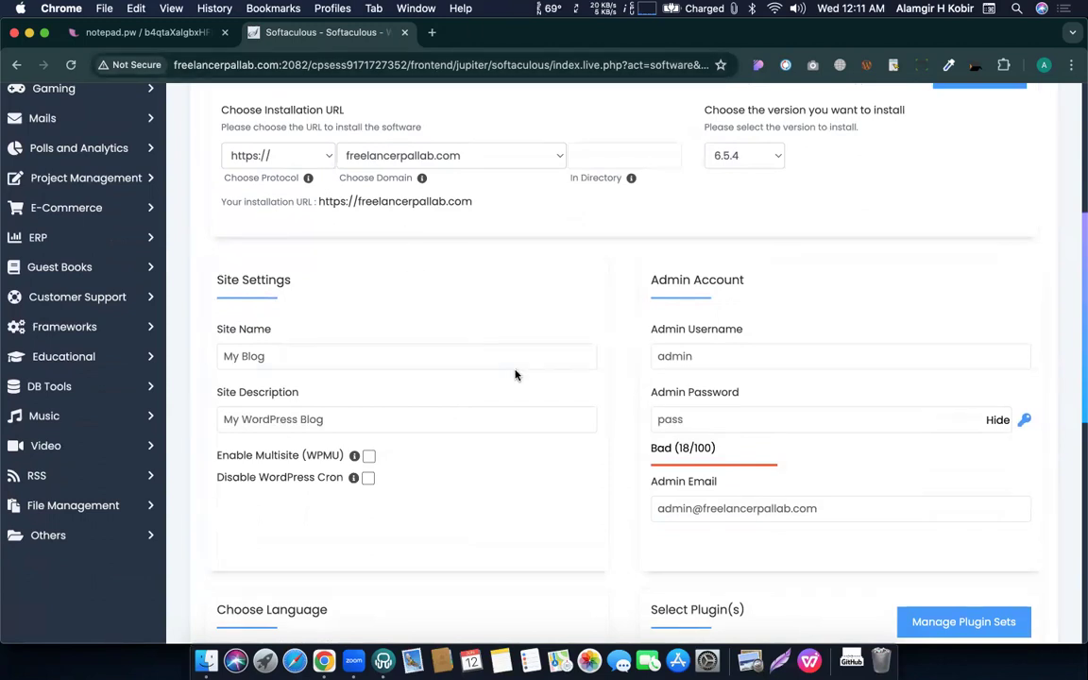
Set the WordPress admin username to 'admin'.
{"action": "double_click", "coordinate": [681, 356]}
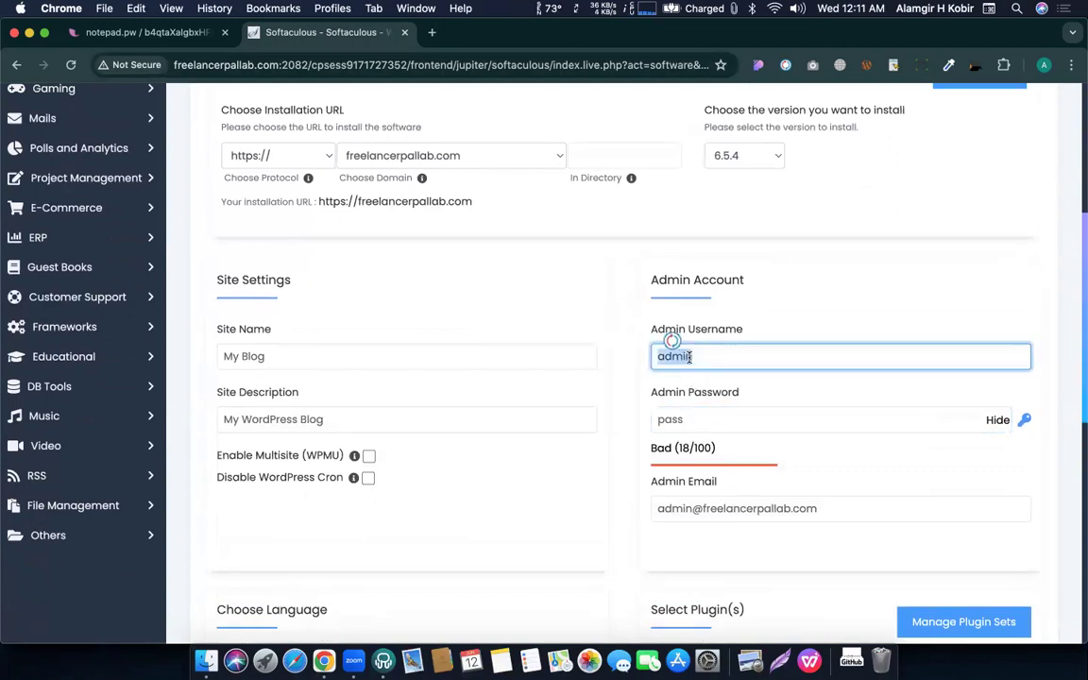
{"action": "type", "text": "Alamgir"}
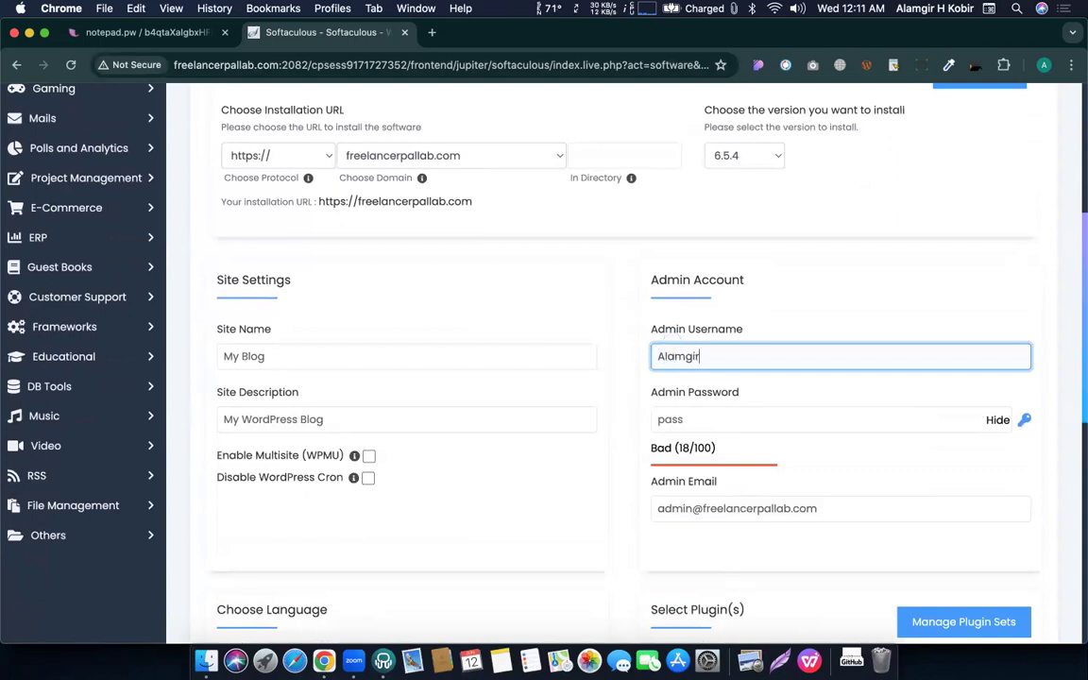
{"action": "type", "text": "883"}
{"action": "left_click", "coordinate": [721, 403]}
{"action": "double_click", "coordinate": [706, 356]}
{"action": "type", "text": "a"}
{"action": "key", "text": "BackSpace"}
{"action": "type", "text": "admin"}
{"action": "left_click", "coordinate": [707, 423]}
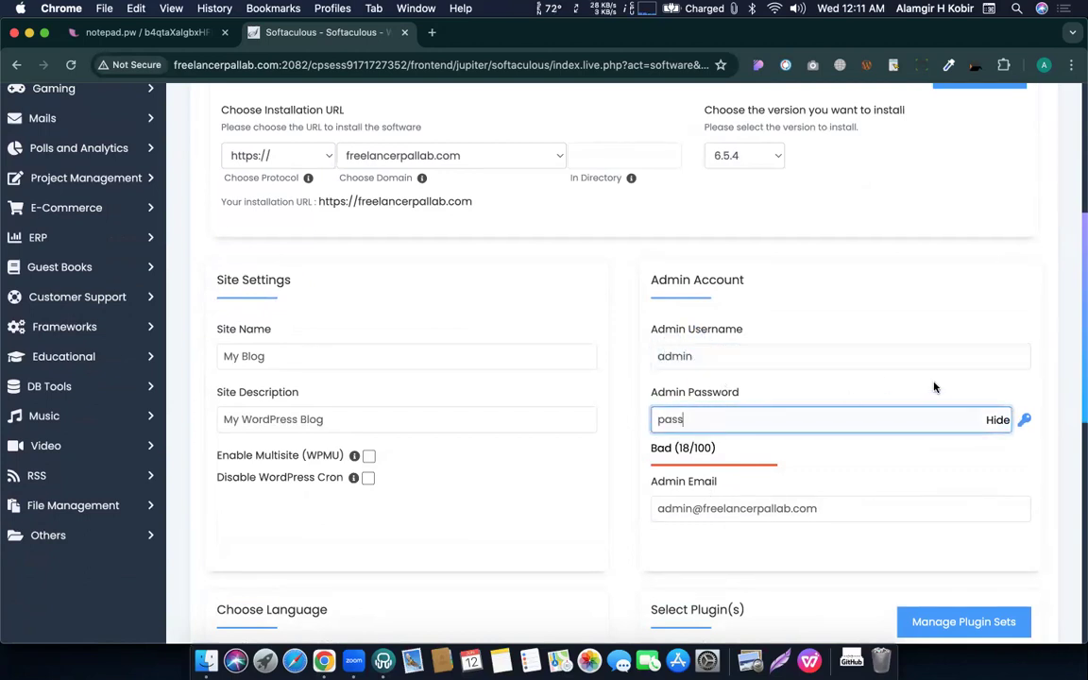
Mask the admin password field and replace the password with a new short one.
{"action": "left_click", "coordinate": [997, 419]}
{"action": "left_click", "coordinate": [696, 415]}
{"action": "double_click", "coordinate": [693, 421]}
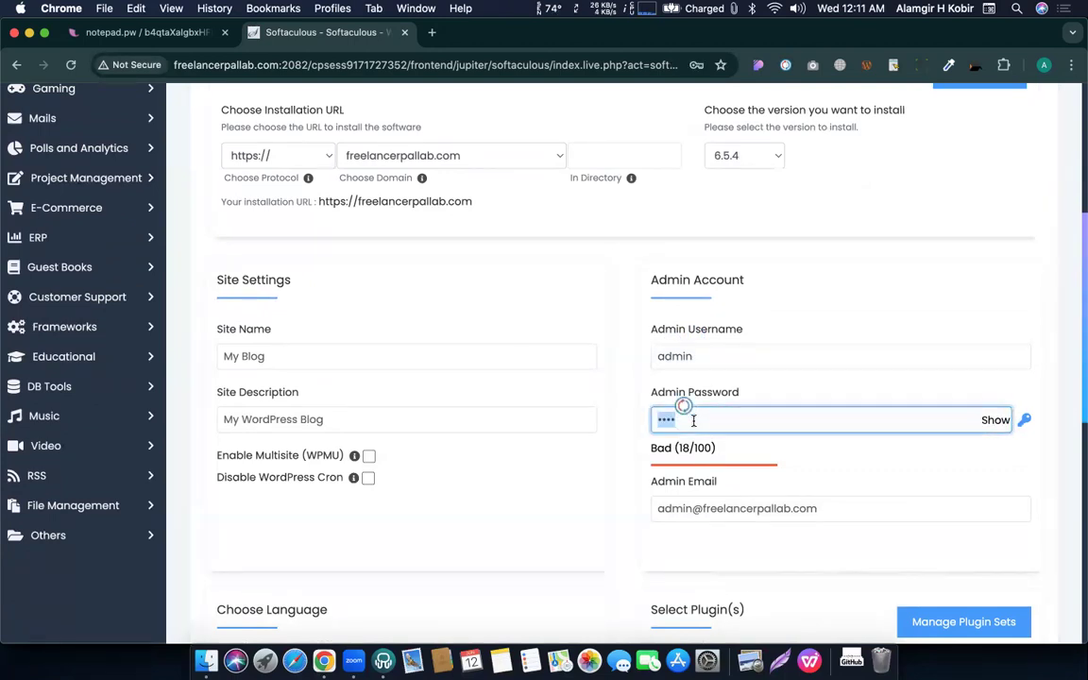
{"action": "type", "text": "12345678"}
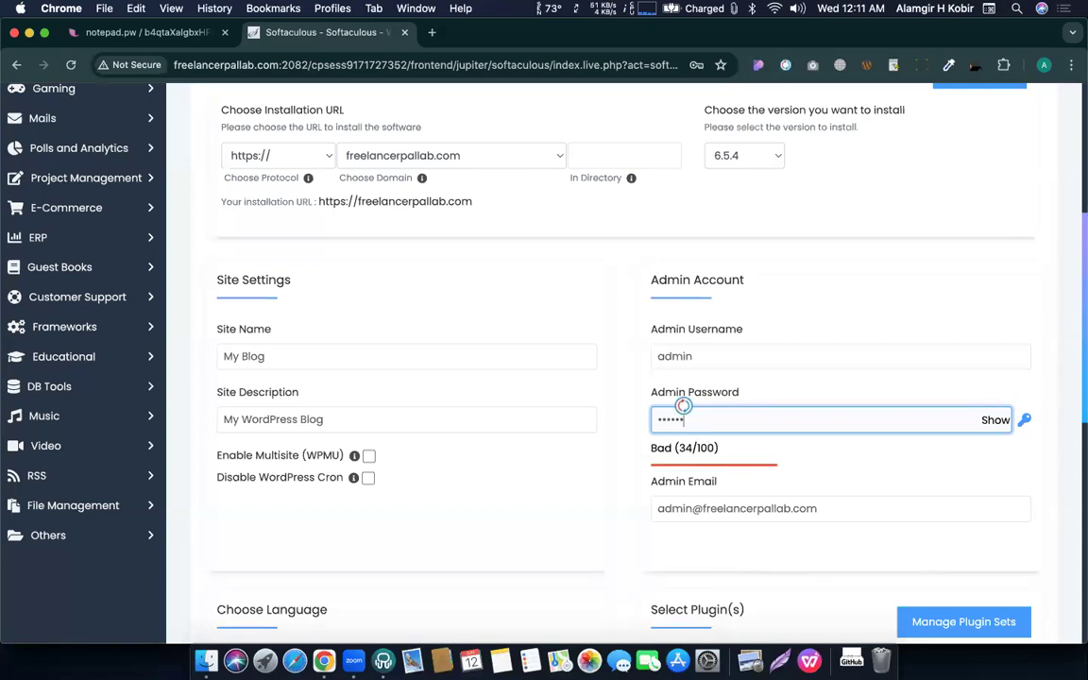
{"action": "type", "text": "90"}
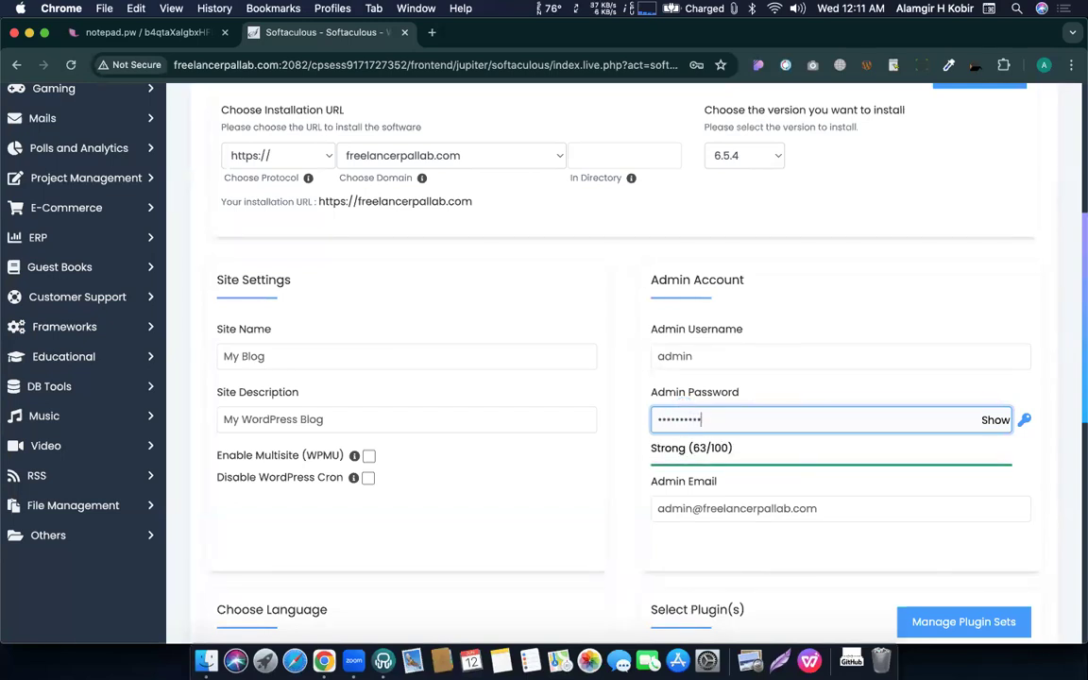
{"action": "double_click", "coordinate": [747, 408]}
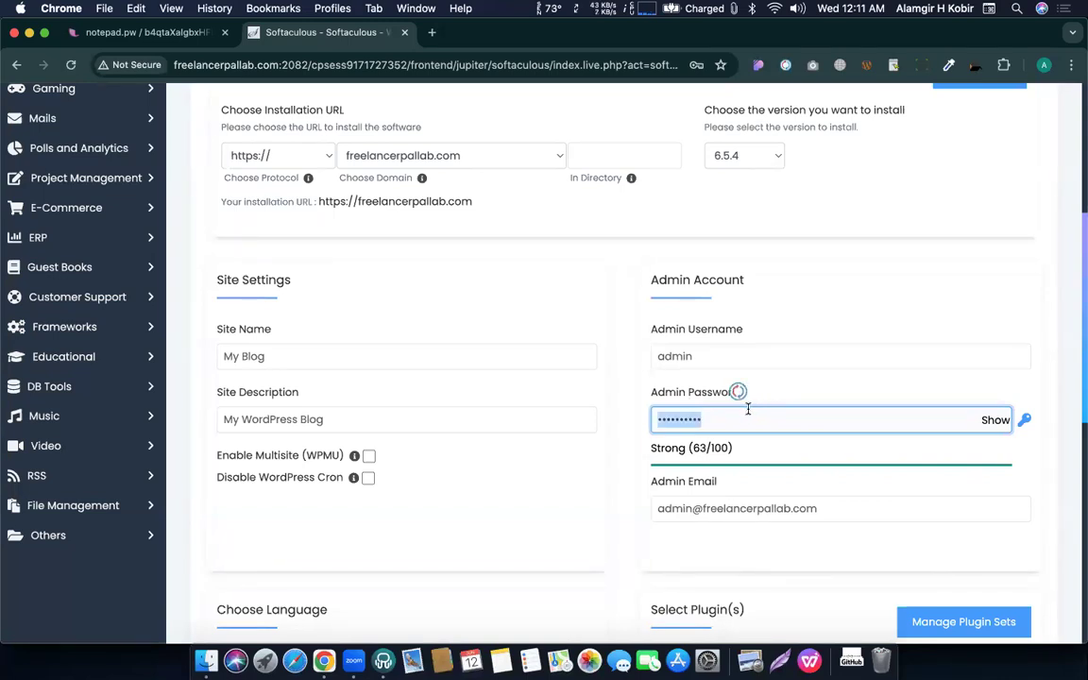
{"action": "type", "text": "1234"}
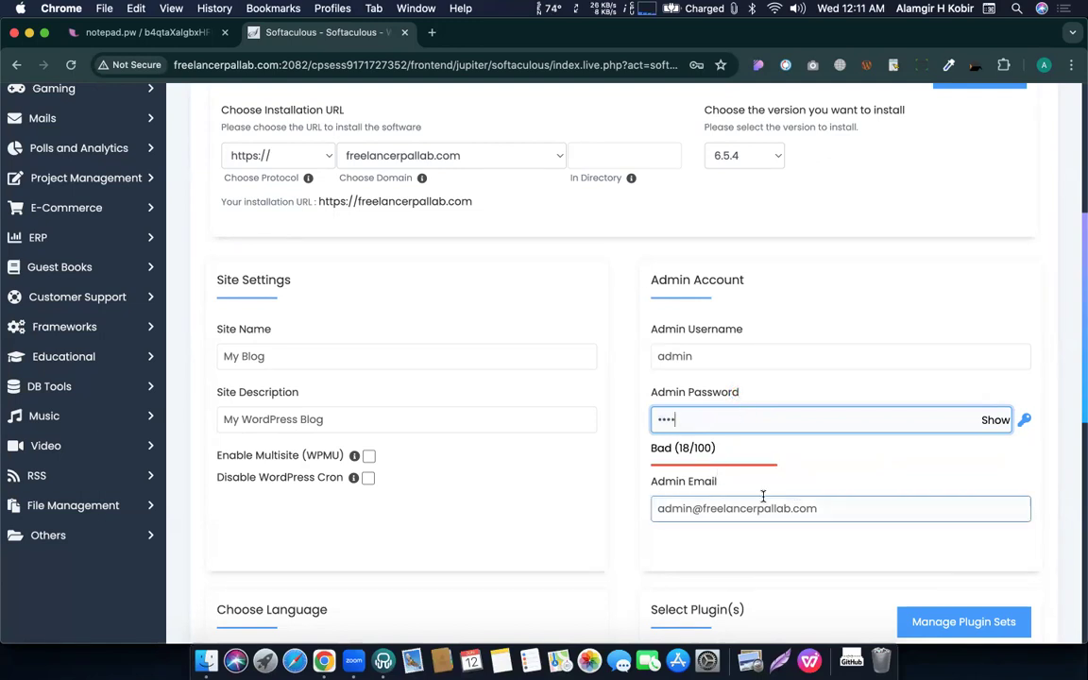
Replace the default admin e-mail with the owner's own e-mail address.
{"action": "scroll", "coordinate": [761, 482], "scroll_direction": "down", "scroll_amount": 2}
{"action": "triple_click", "coordinate": [720, 437]}
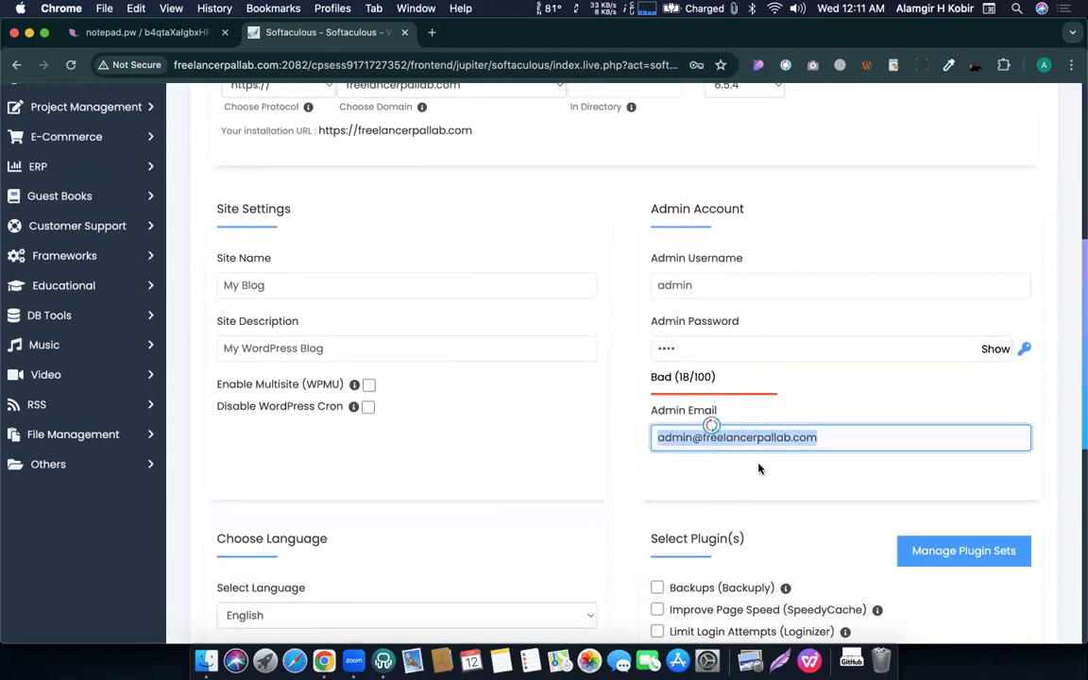
{"action": "scroll", "coordinate": [761, 468], "scroll_direction": "down", "scroll_amount": 1}
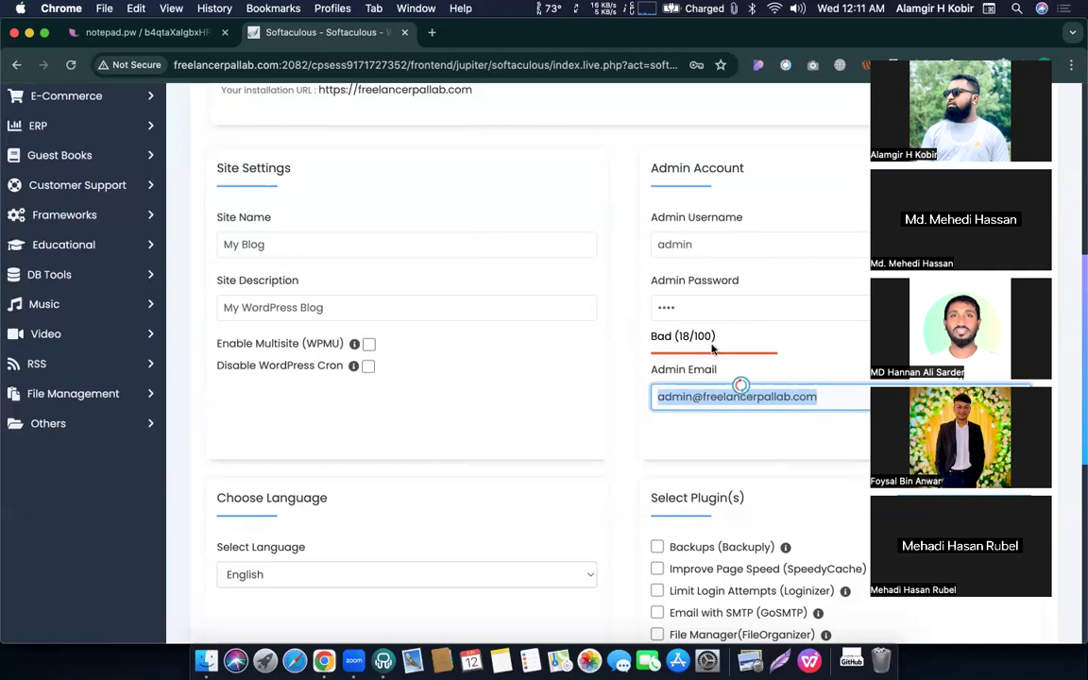
{"action": "left_click", "coordinate": [726, 398]}
{"action": "type", "text": "la"}
{"action": "key", "text": "super+a"}
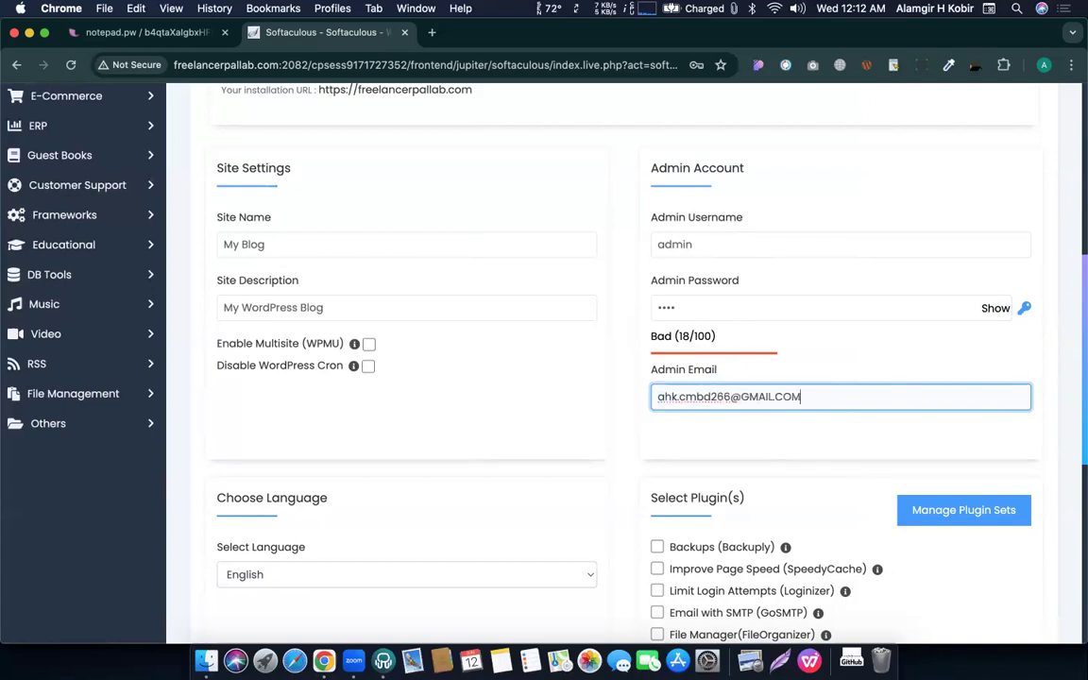
{"action": "type", "text": "gmail.com"}
{"action": "left_click", "coordinate": [729, 430]}
{"action": "scroll", "coordinate": [728, 433], "scroll_direction": "up", "scroll_amount": 1}
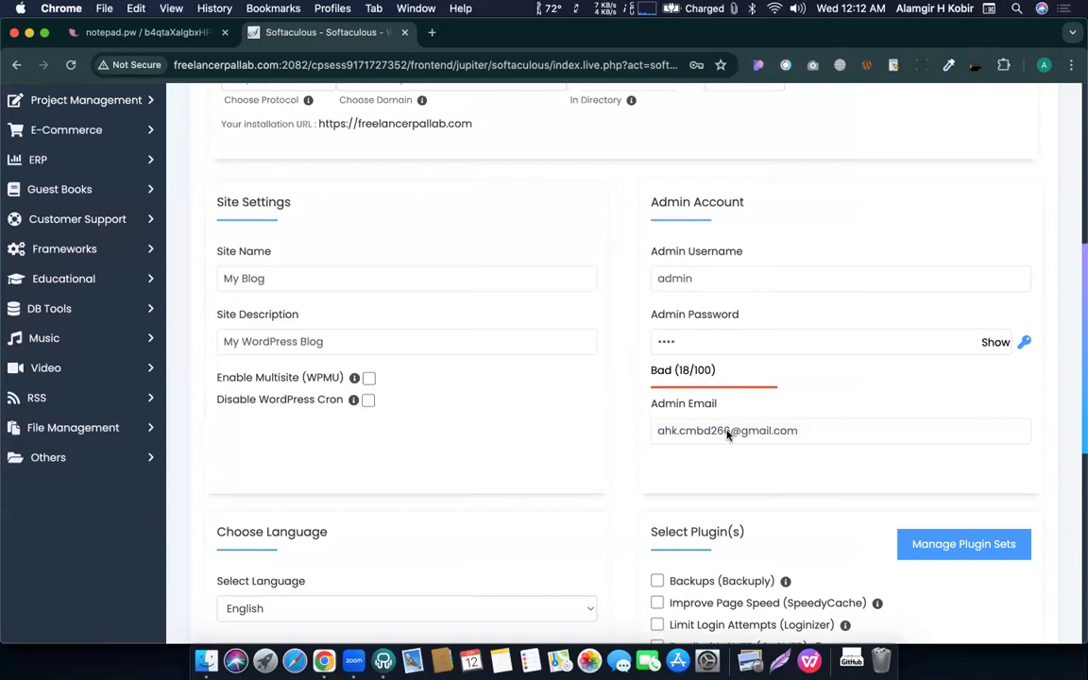
{"action": "scroll", "coordinate": [729, 432], "scroll_direction": "up", "scroll_amount": 1}
{"action": "left_click", "coordinate": [681, 372]}
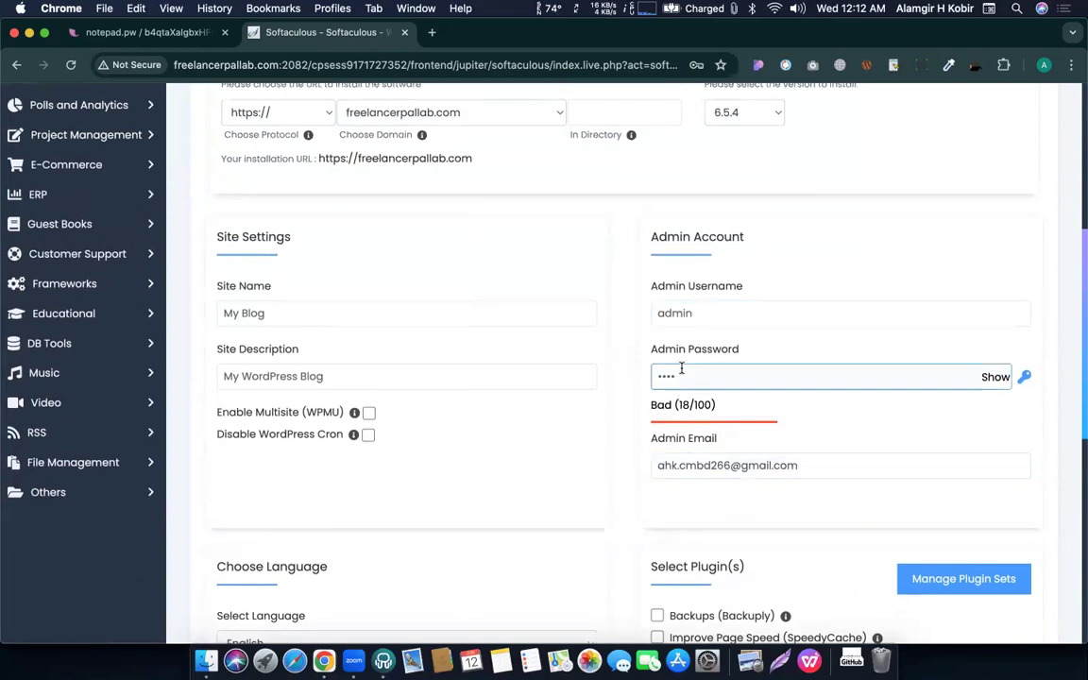
{"action": "left_click", "coordinate": [734, 467]}
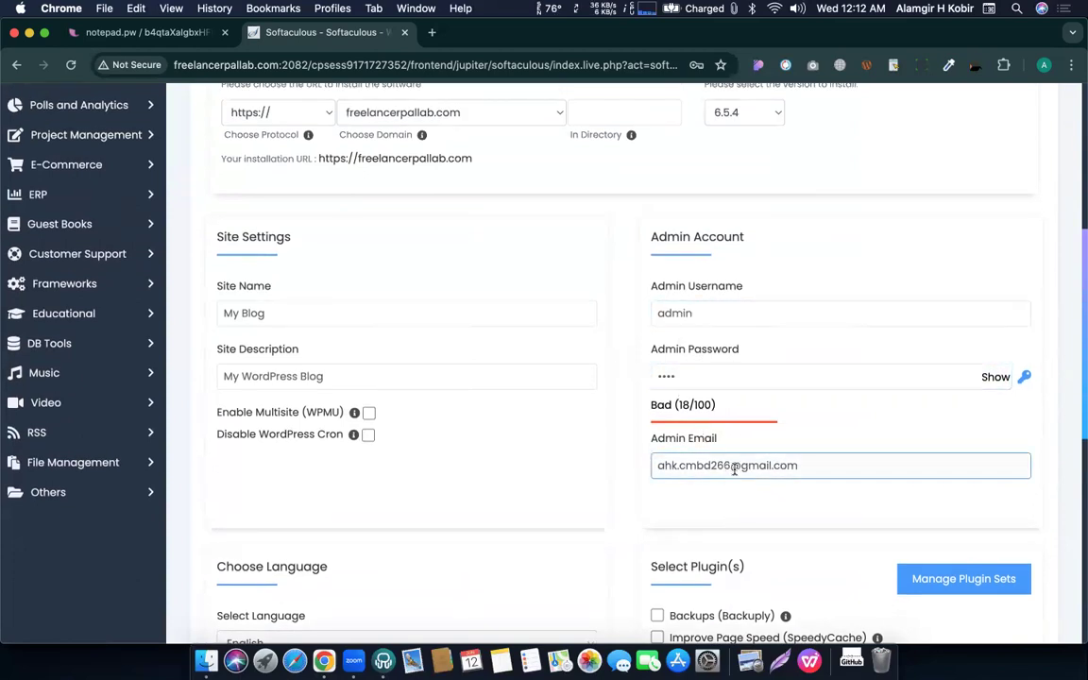
{"action": "scroll", "coordinate": [734, 469], "scroll_direction": "down", "scroll_amount": 15}
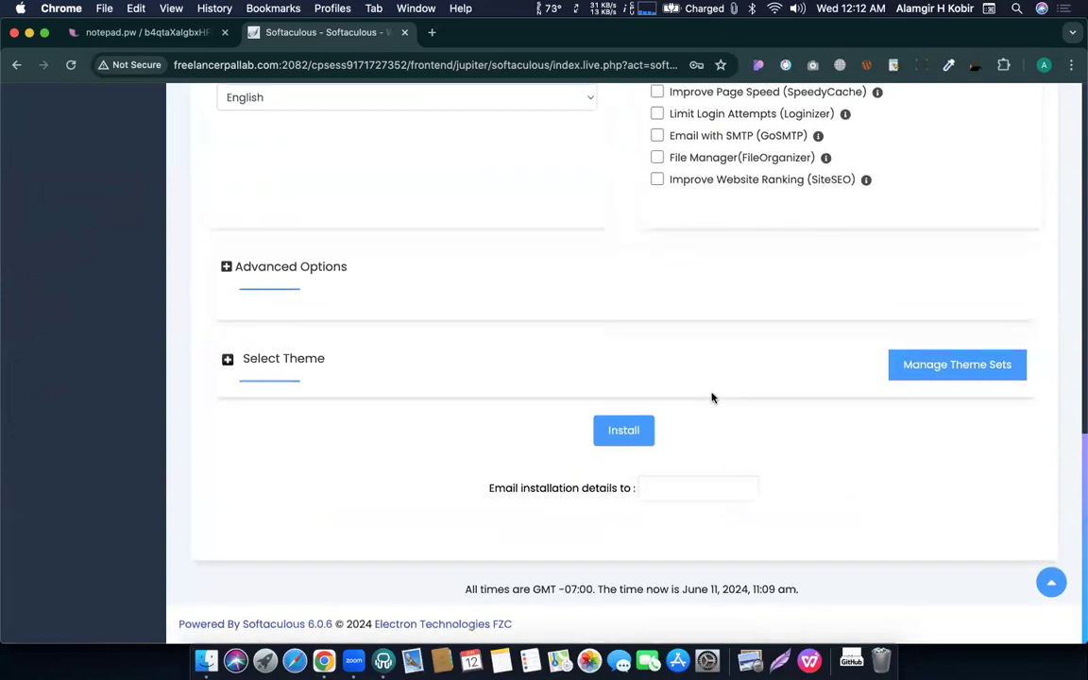
Run the WordPress installation and decline Chrome's offer to save the password.
{"action": "left_click", "coordinate": [630, 431]}
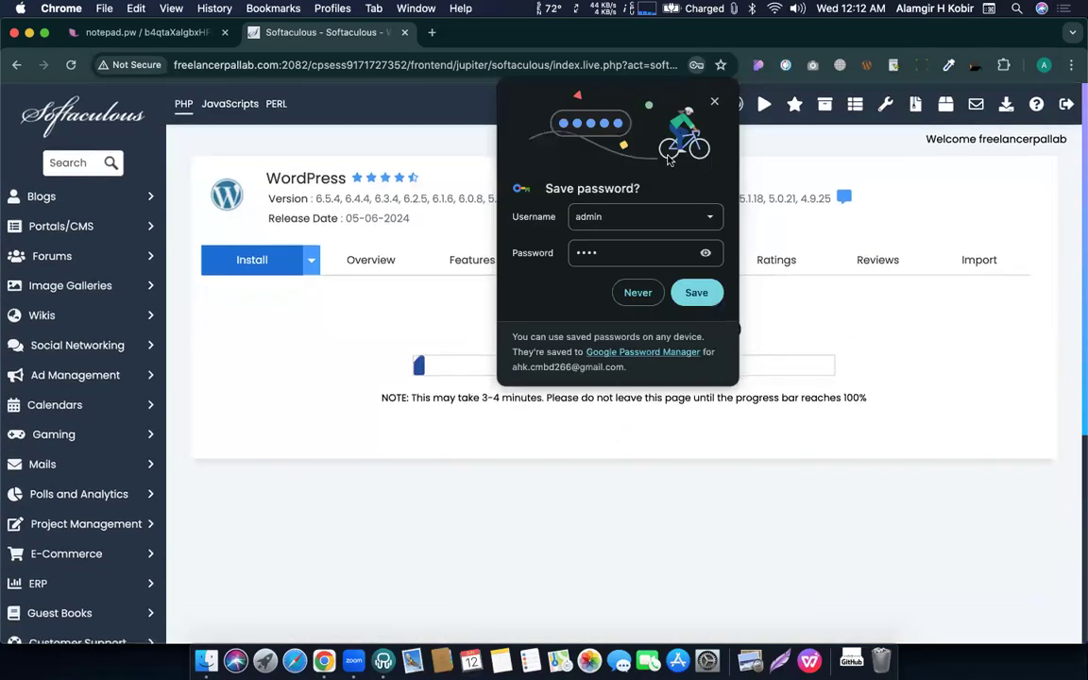
{"action": "left_click", "coordinate": [715, 102]}
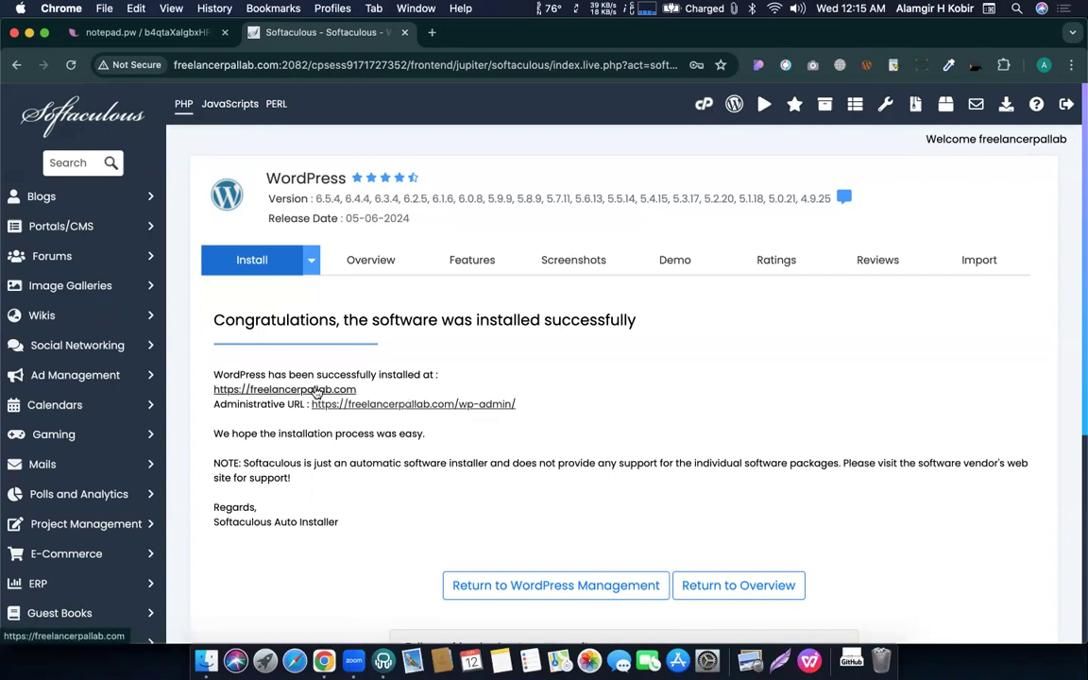
Open the new My Blog site at freelancerpallab.com in a new tab and browse its homepage.
{"action": "left_click", "coordinate": [315, 391]}
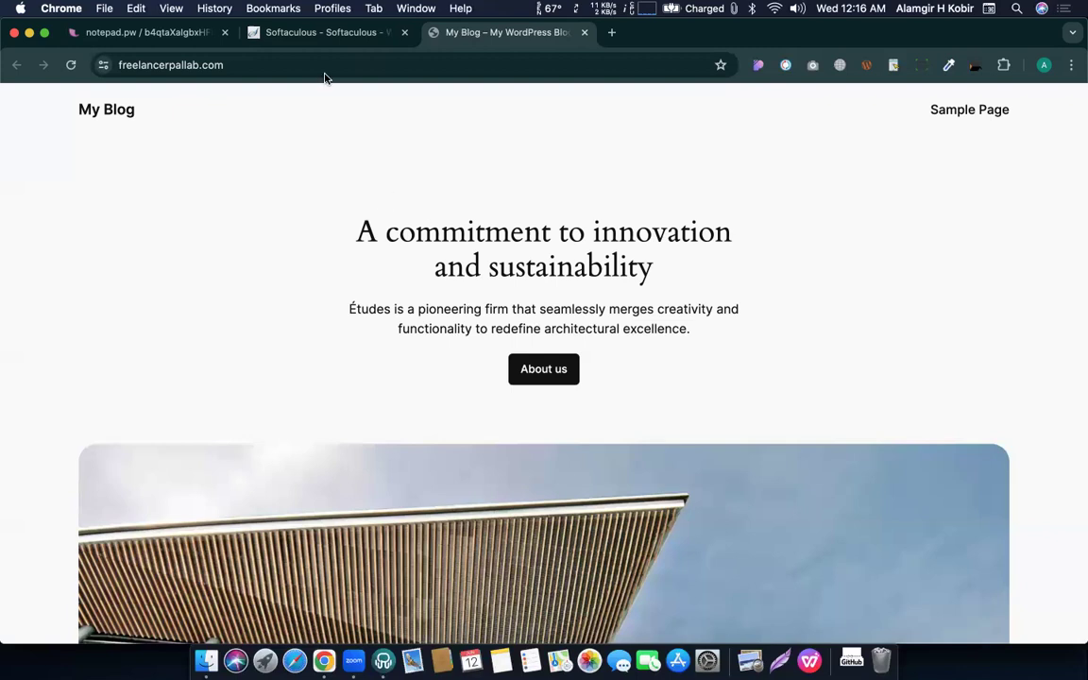
{"action": "scroll", "coordinate": [432, 364], "scroll_direction": "down", "scroll_amount": 7}
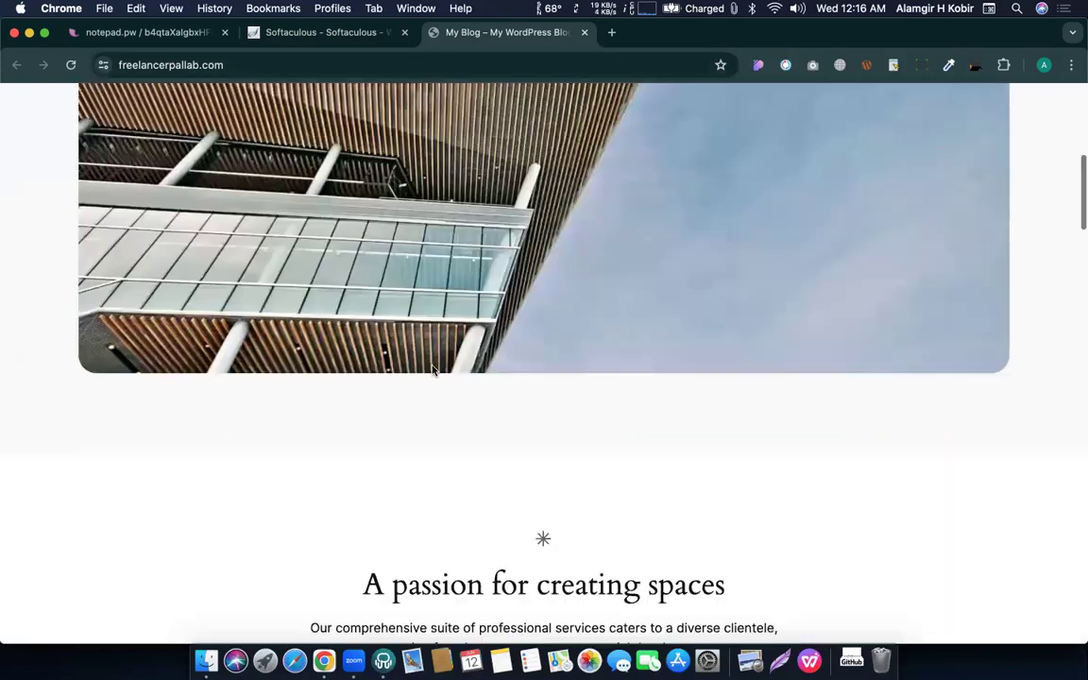
{"action": "scroll", "coordinate": [433, 368], "scroll_direction": "down", "scroll_amount": 10}
{"action": "scroll", "coordinate": [432, 368], "scroll_direction": "up", "scroll_amount": 10}
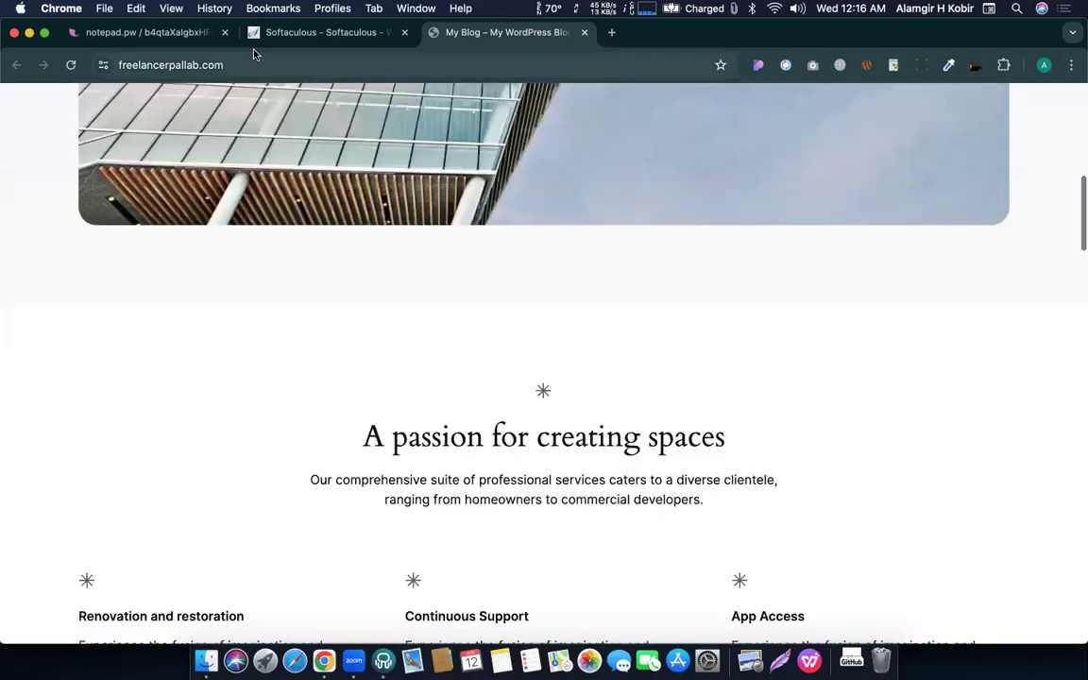
Append /wp-admin to the site address in the address bar.
{"action": "left_click", "coordinate": [226, 65]}
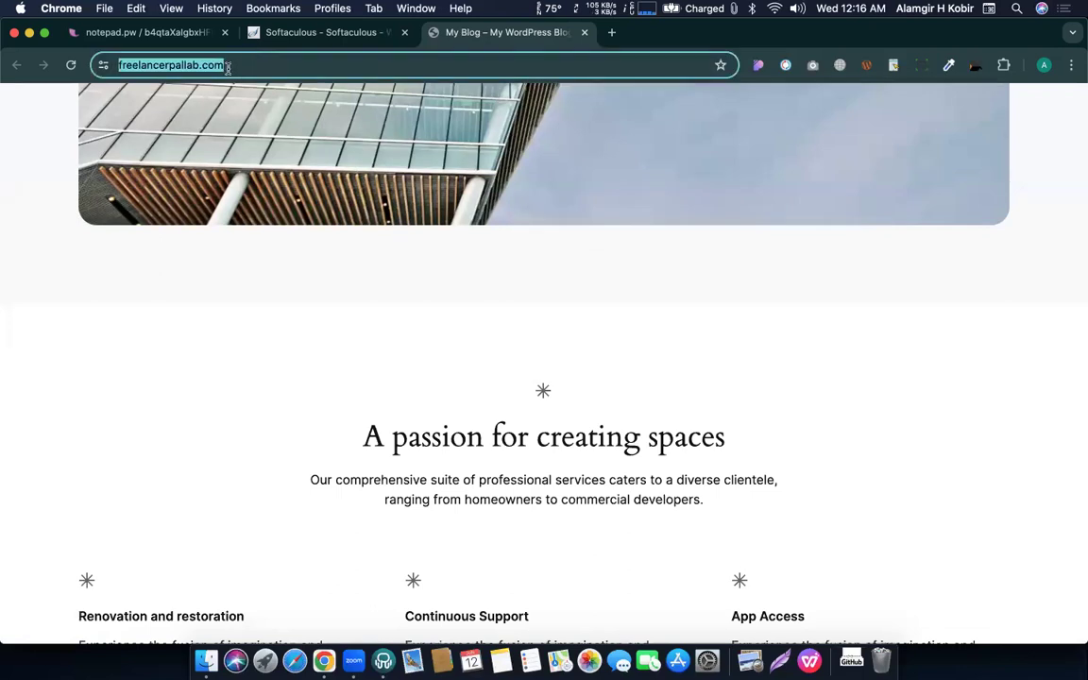
{"action": "left_click", "coordinate": [228, 66]}
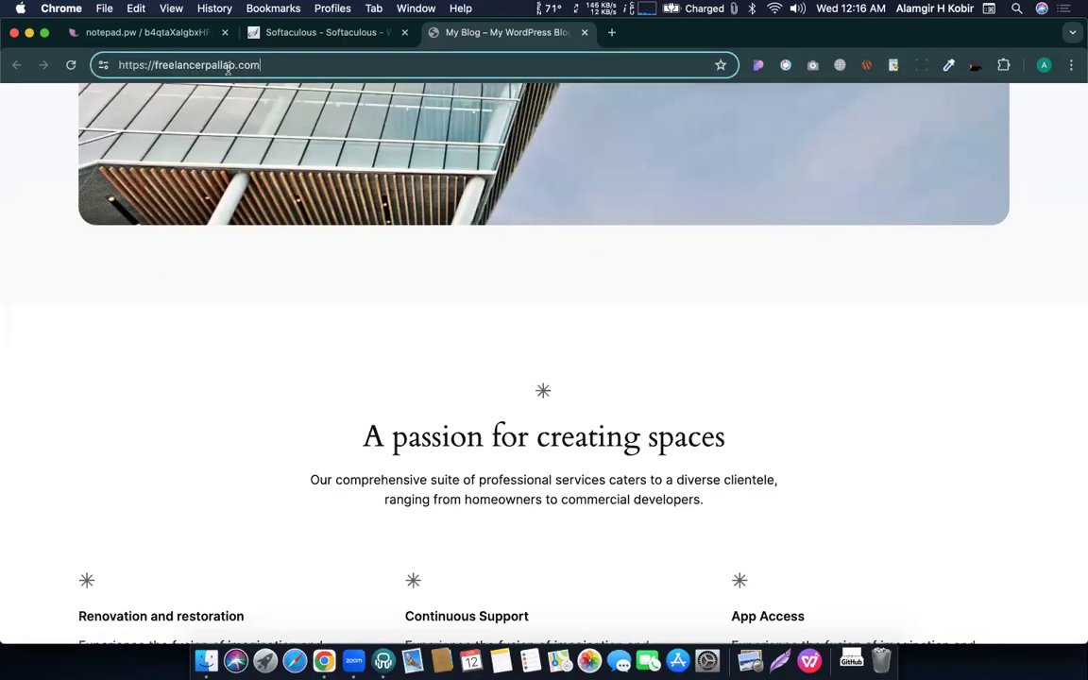
{"action": "type", "text": "/wp-ad"}
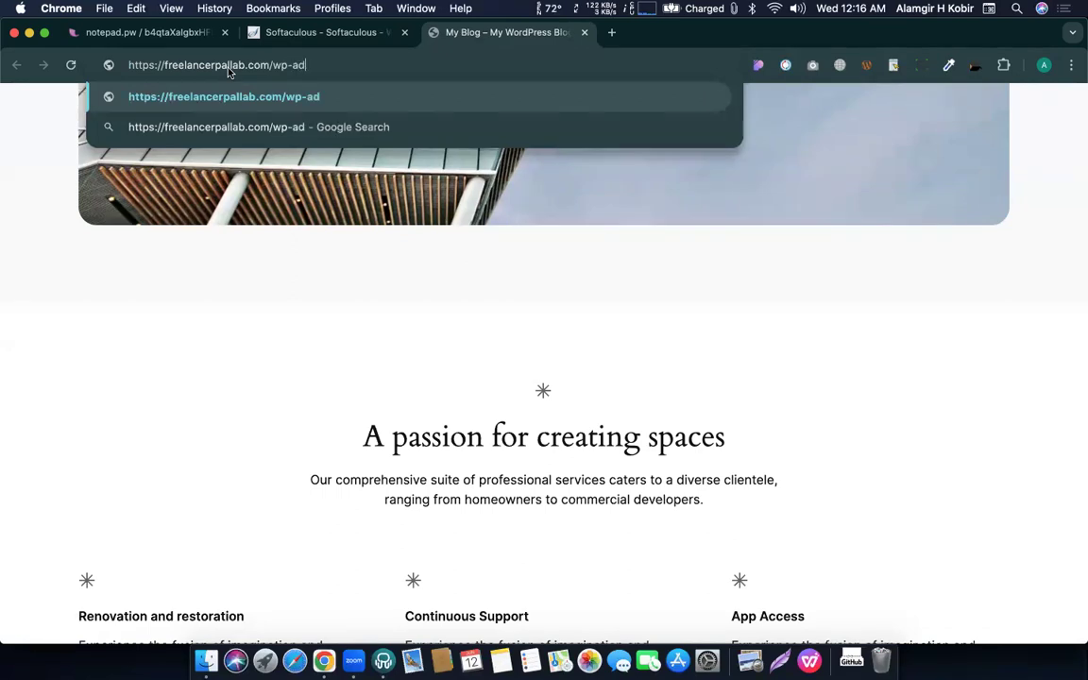
{"action": "type", "text": "min"}
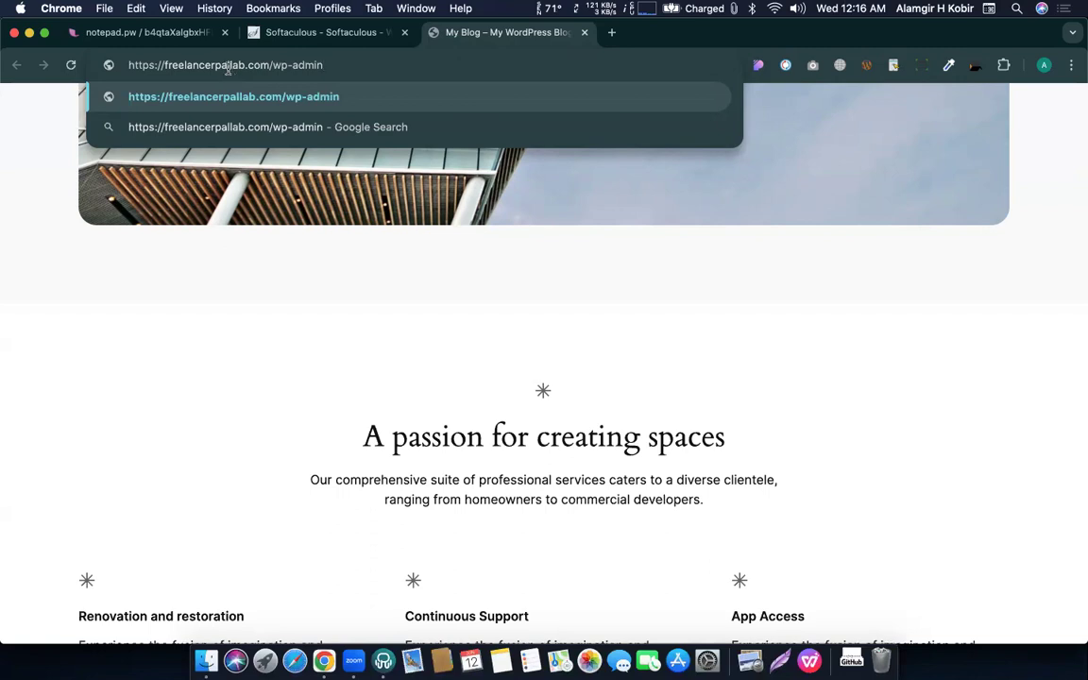
Load the /wp-admin page and pass the reCAPTCHA by selecting the bridge images.
{"action": "key", "text": "Return"}
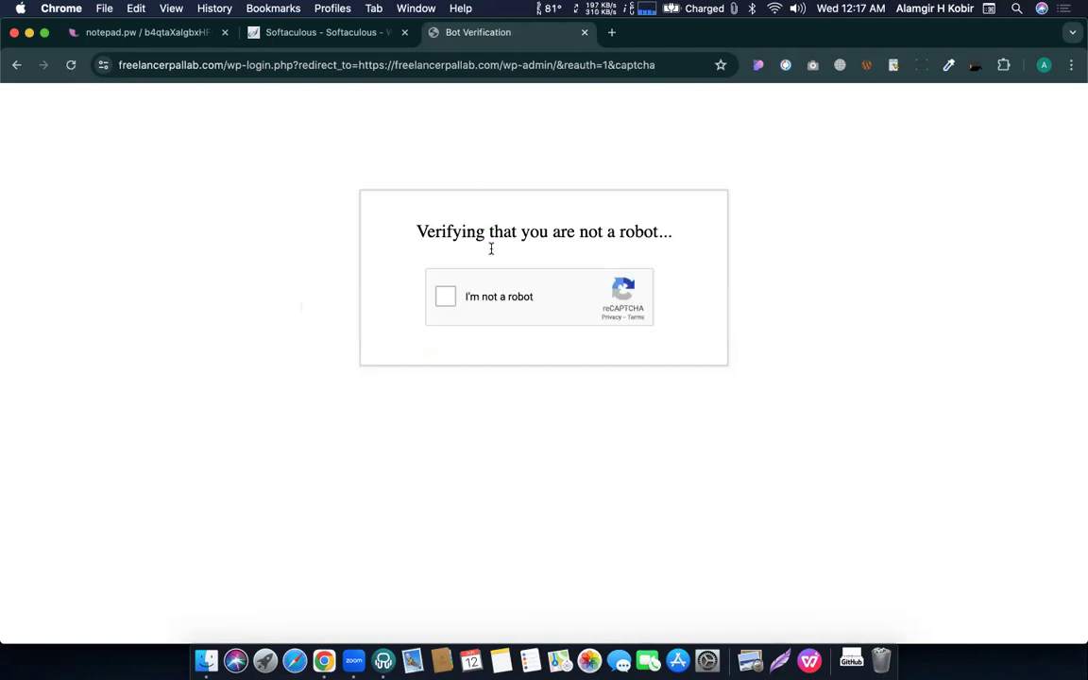
{"action": "left_click", "coordinate": [447, 298]}
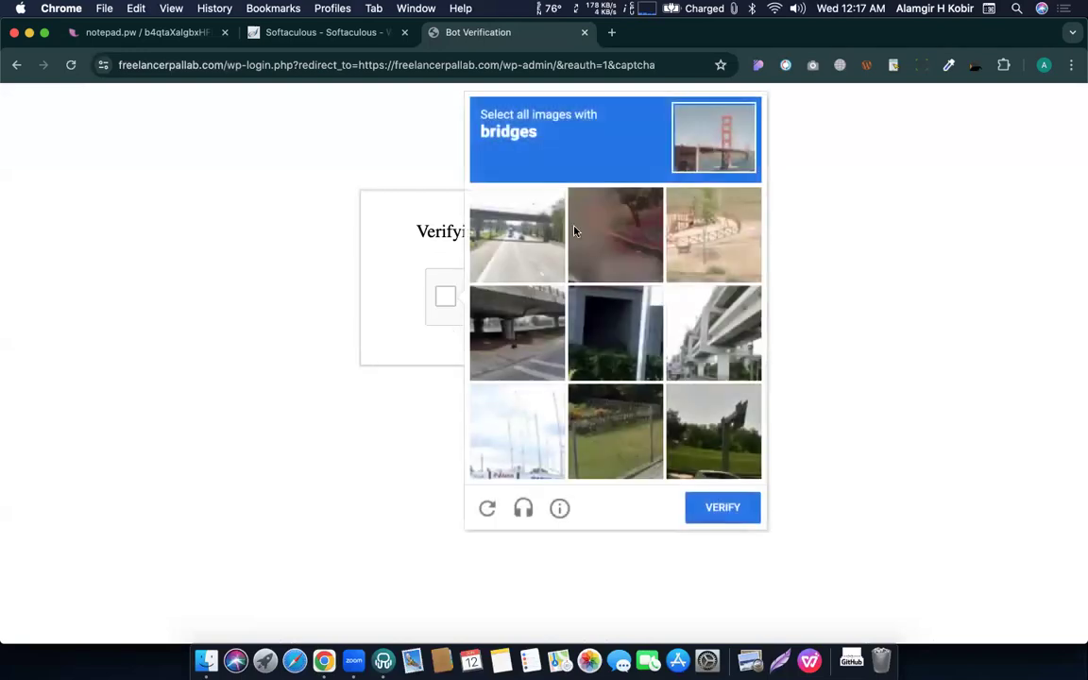
{"action": "left_click", "coordinate": [692, 225]}
{"action": "left_click", "coordinate": [704, 326]}
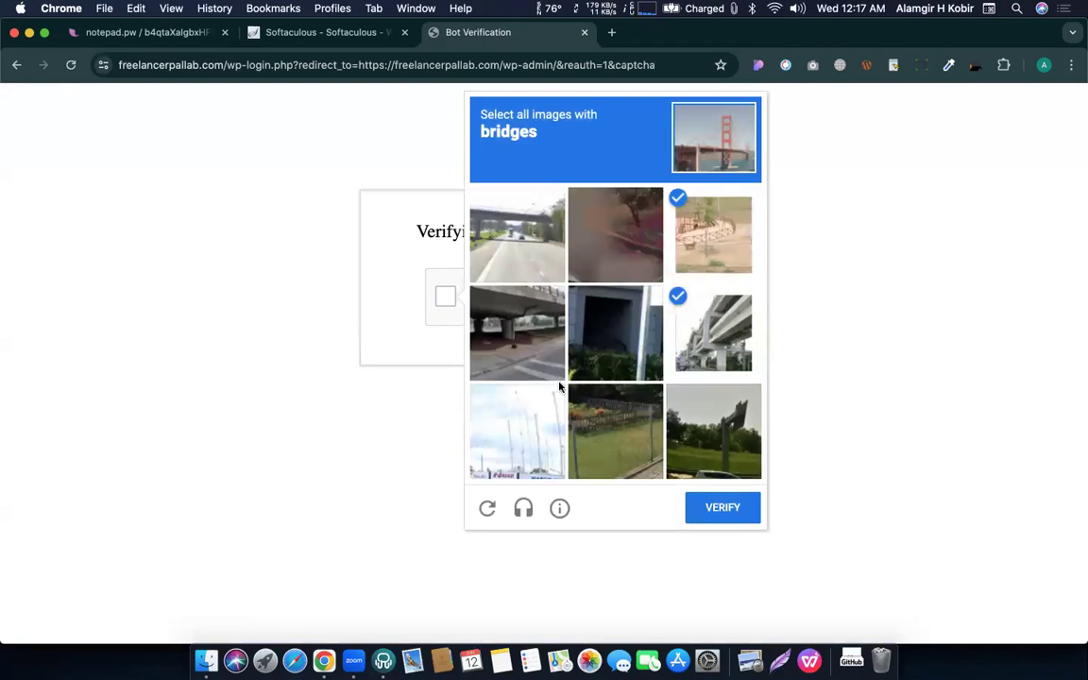
{"action": "left_click", "coordinate": [486, 317]}
{"action": "left_click", "coordinate": [500, 227]}
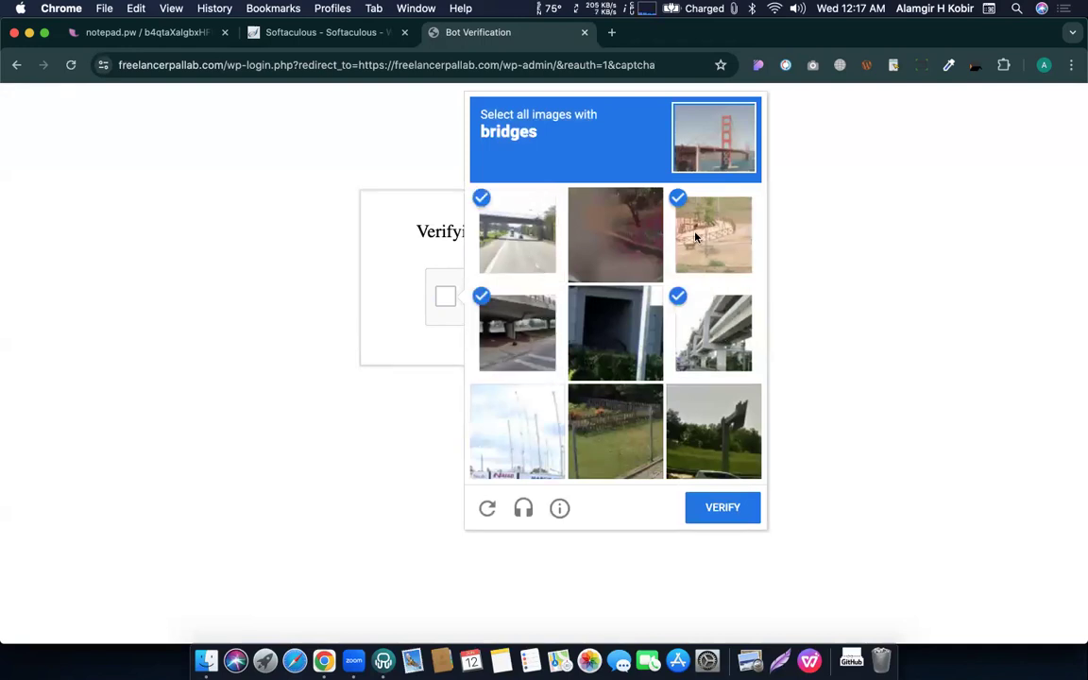
{"action": "left_click", "coordinate": [696, 237]}
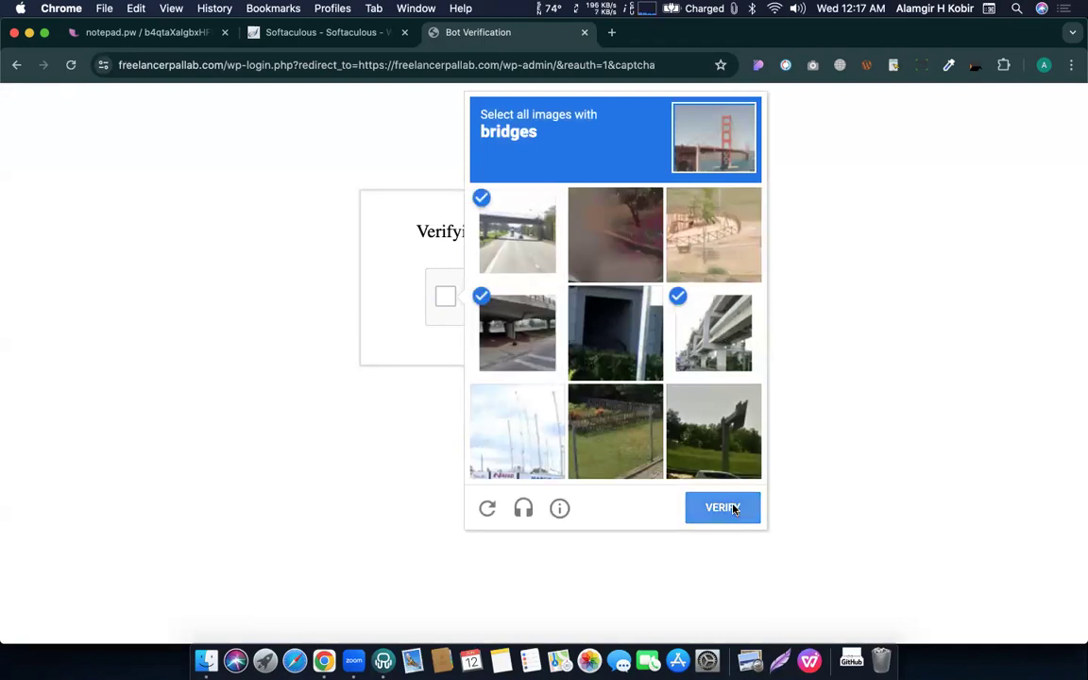
{"action": "left_click", "coordinate": [723, 508]}
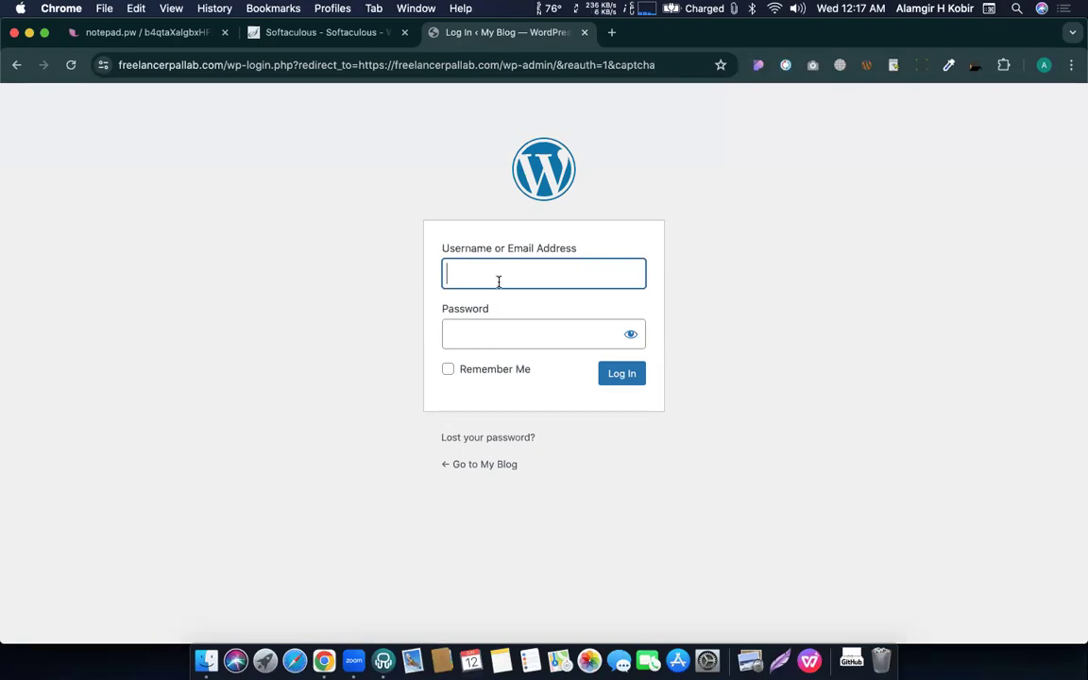
Log in as admin with the account password and Remember Me ticked, declining password saving.
{"action": "type", "text": "admin"}
{"action": "key", "text": "Tab"}
{"action": "type", "text": "••••"}
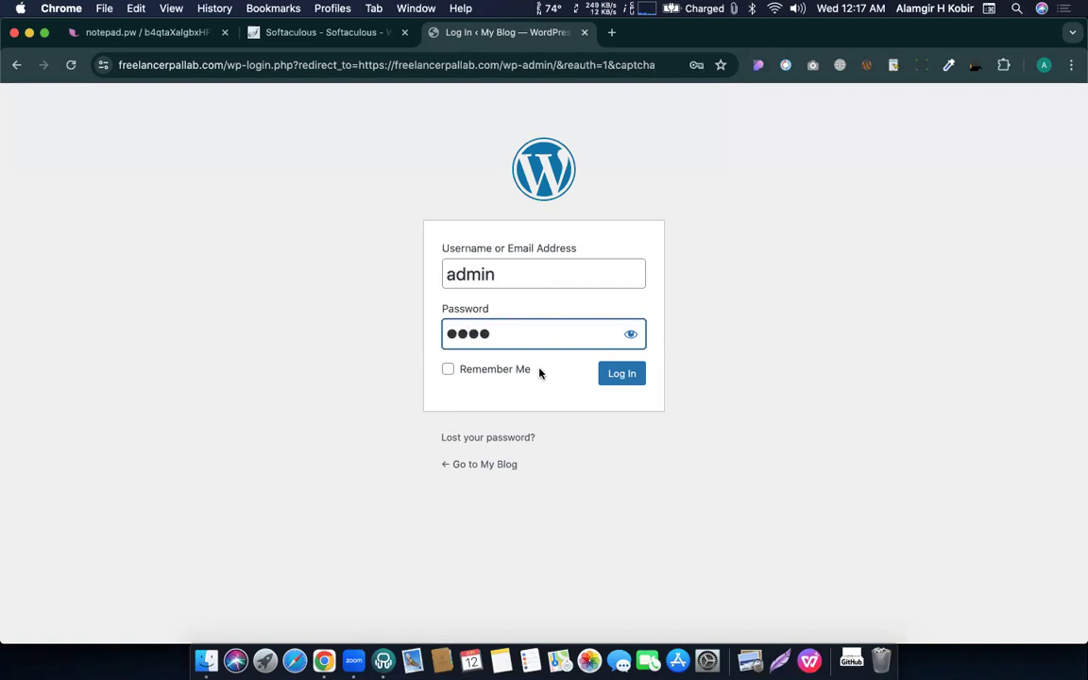
{"action": "left_click", "coordinate": [448, 371]}
{"action": "left_click", "coordinate": [631, 375]}
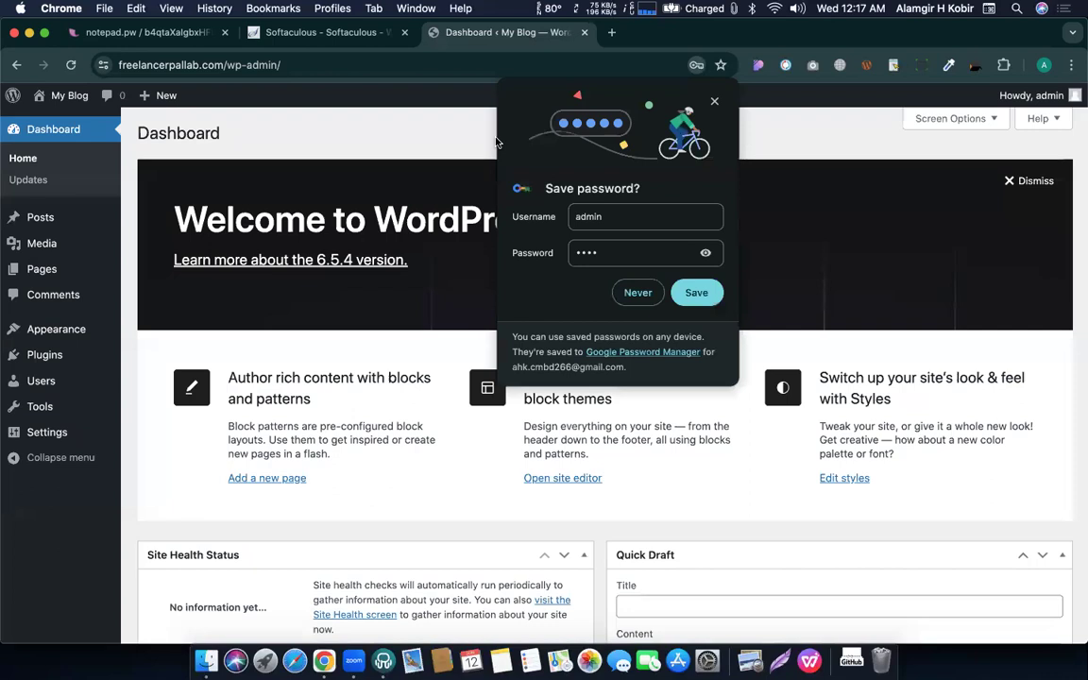
{"action": "left_click", "coordinate": [718, 101]}
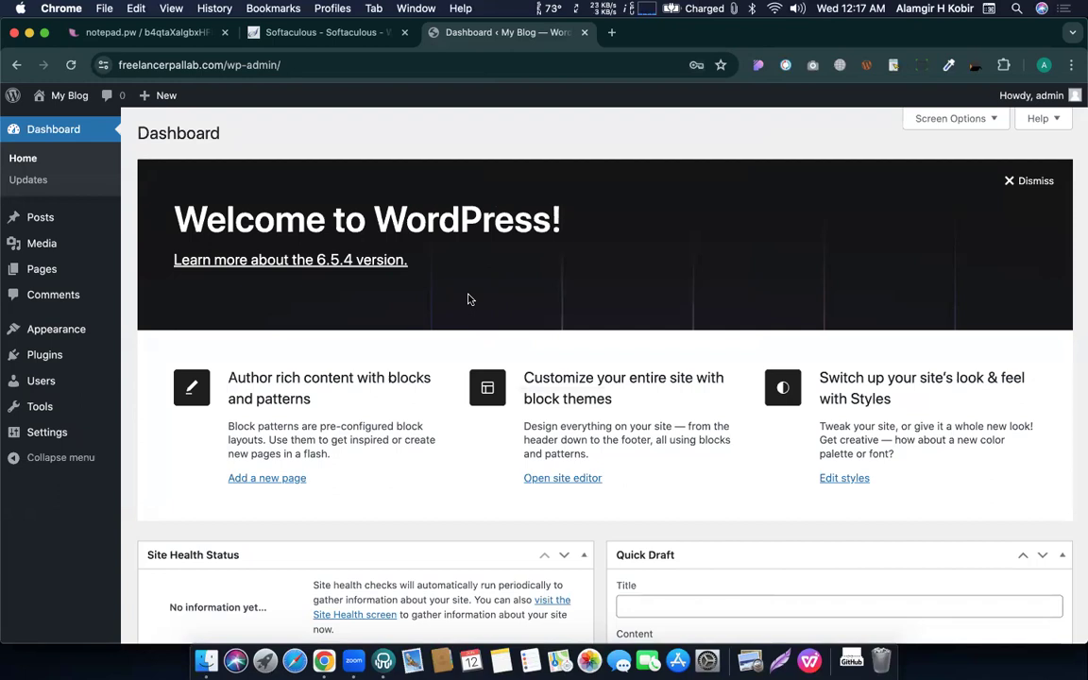
Open My Blog's public front page in a new tab, view it, then return to the Dashboard.
{"action": "mouse_move", "coordinate": [68, 95]}
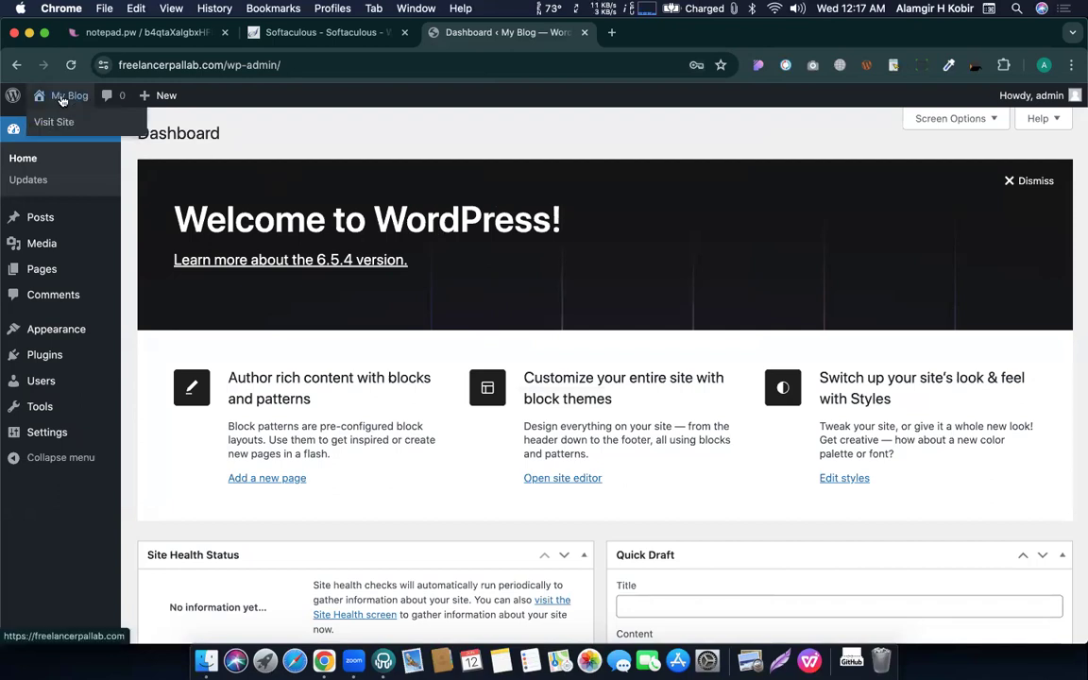
{"action": "right_click", "coordinate": [54, 123]}
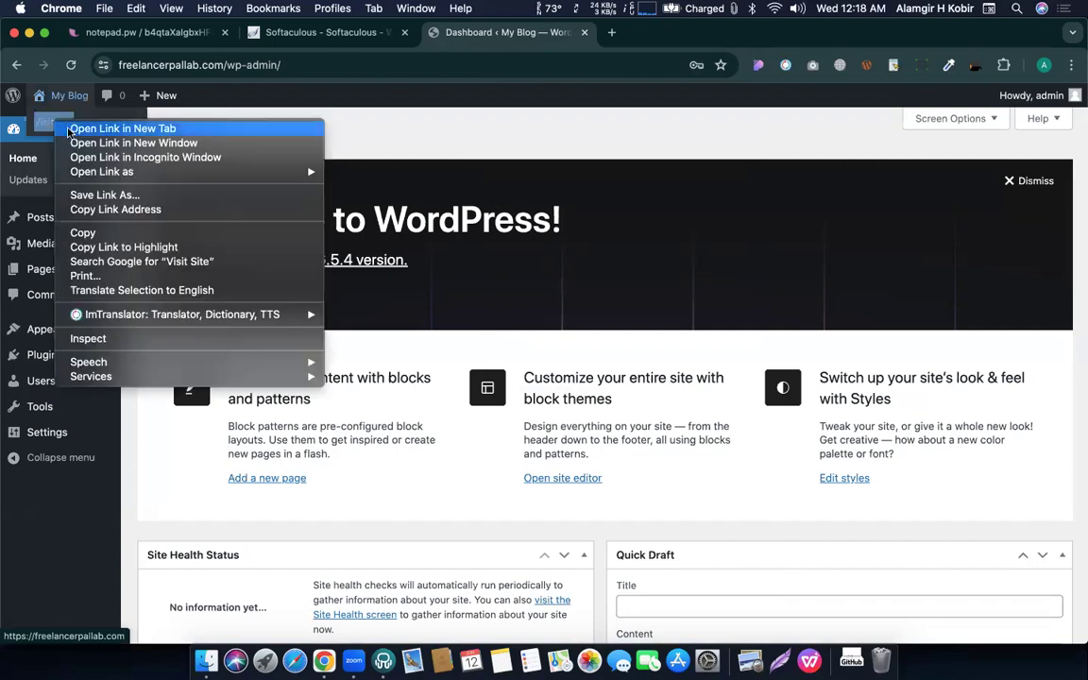
{"action": "left_click", "coordinate": [427, 81]}
{"action": "left_click", "coordinate": [687, 32]}
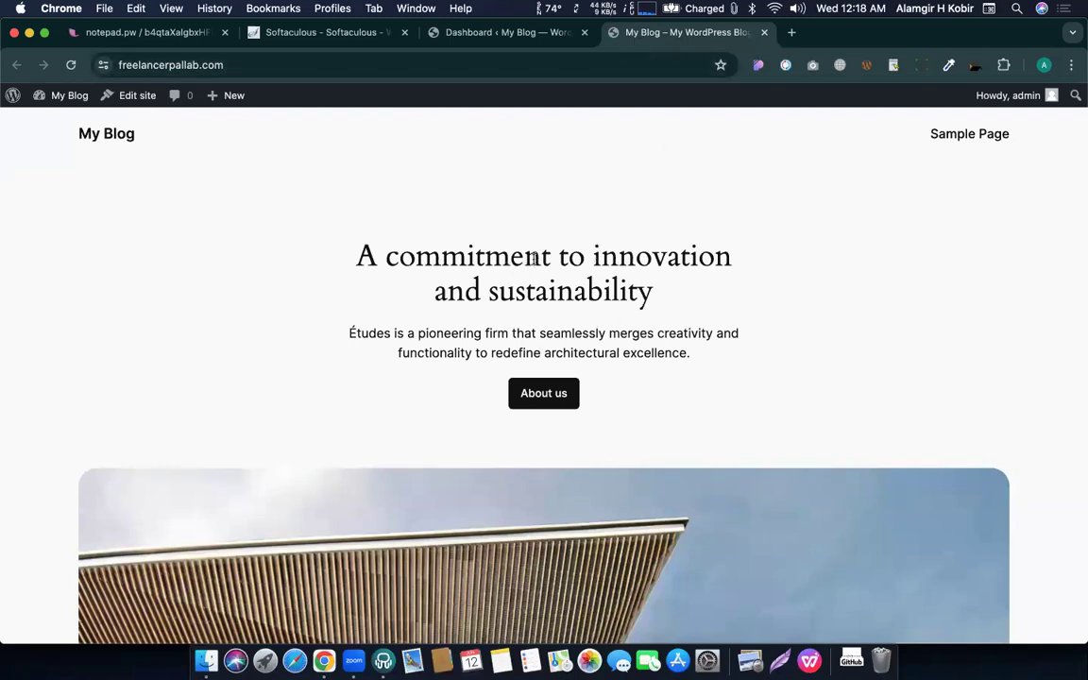
{"action": "left_click", "coordinate": [490, 33]}
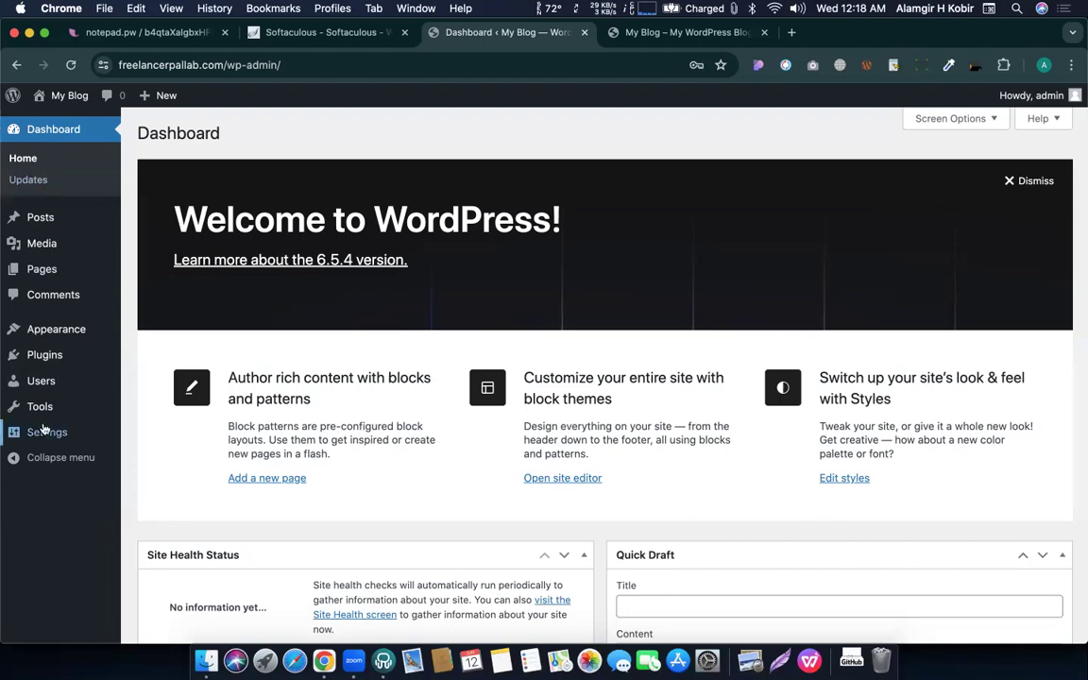
{"action": "mouse_move", "coordinate": [60, 351]}
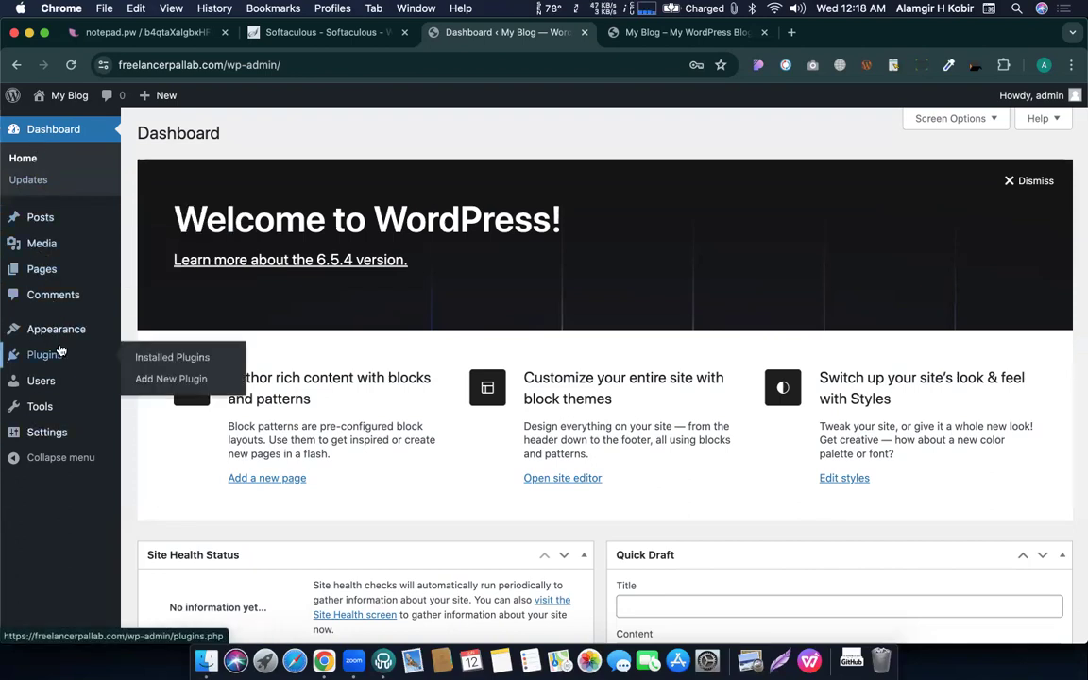
{"action": "mouse_move", "coordinate": [73, 421]}
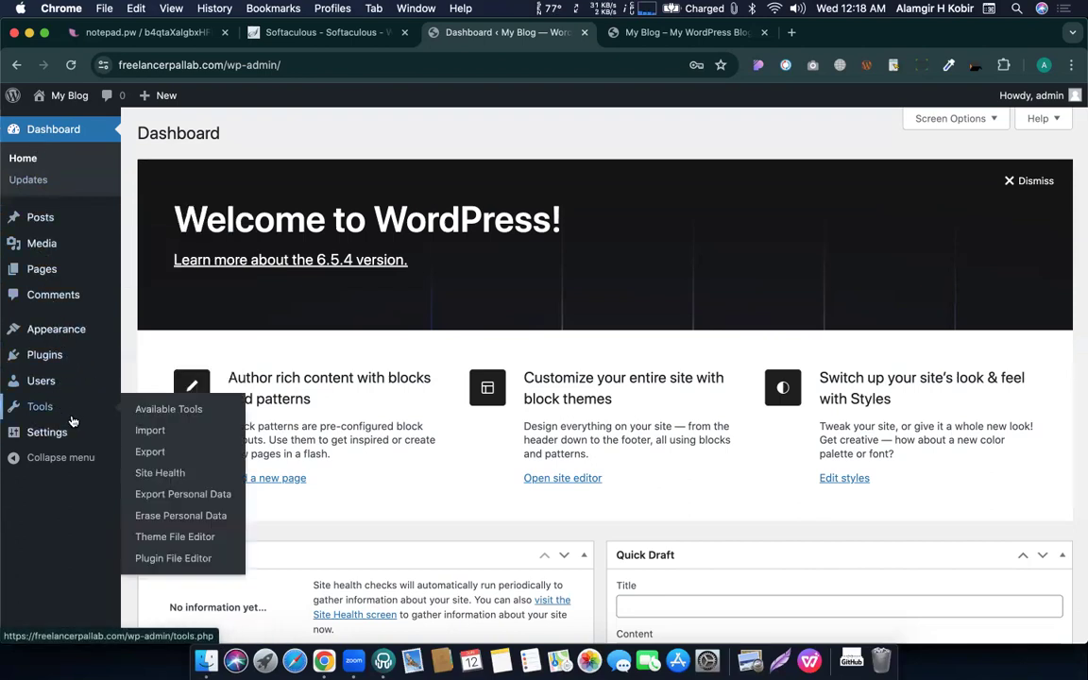
{"action": "left_click", "coordinate": [60, 457]}
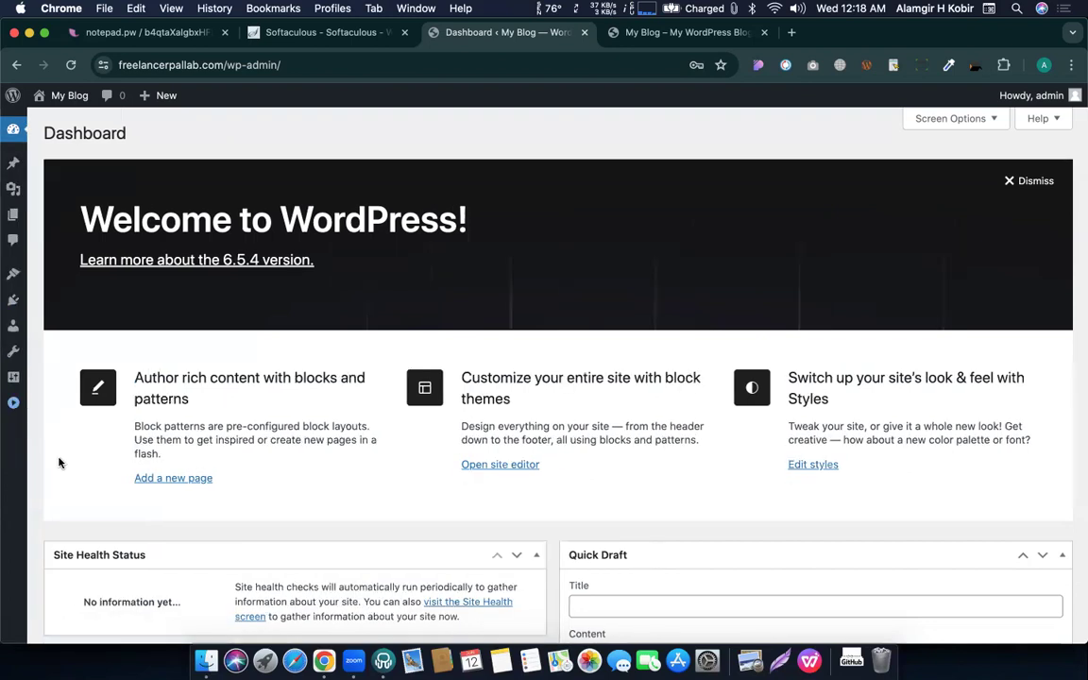
{"action": "left_click", "coordinate": [13, 402]}
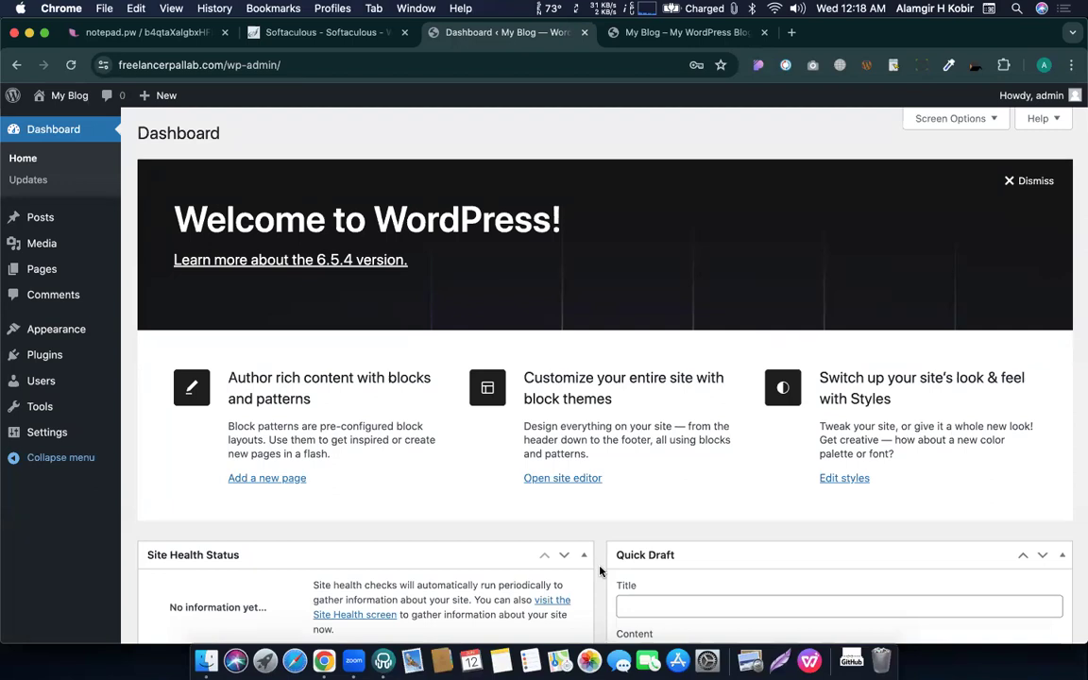
{"action": "left_click", "coordinate": [685, 32]}
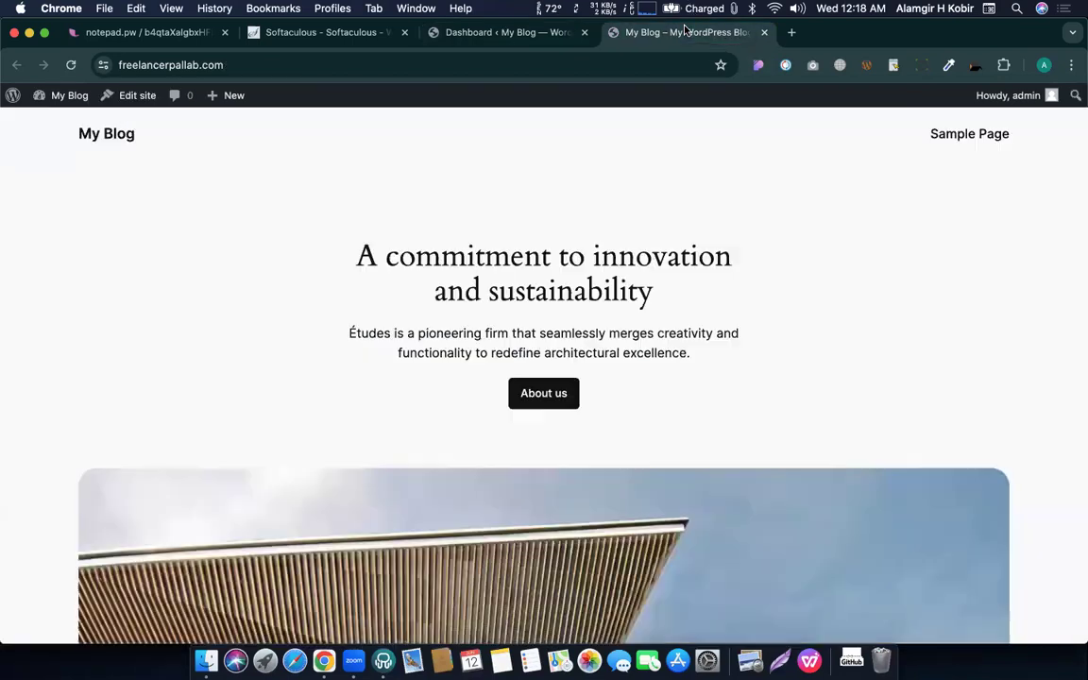
{"action": "left_click", "coordinate": [554, 35]}
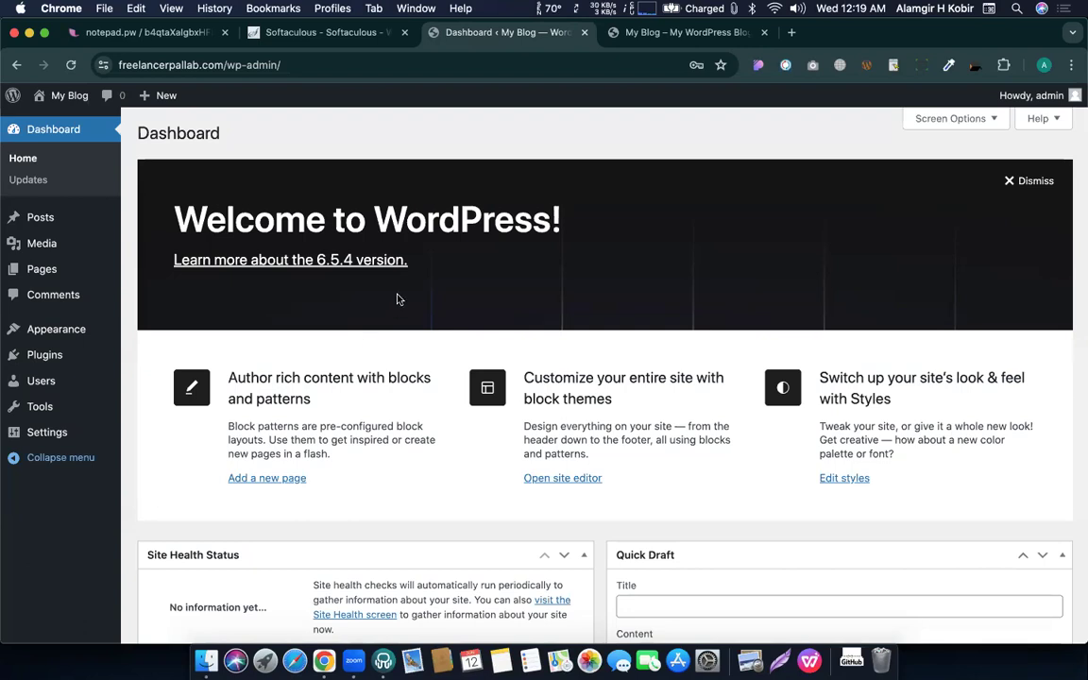
{"action": "key", "text": "super+shift+n"}
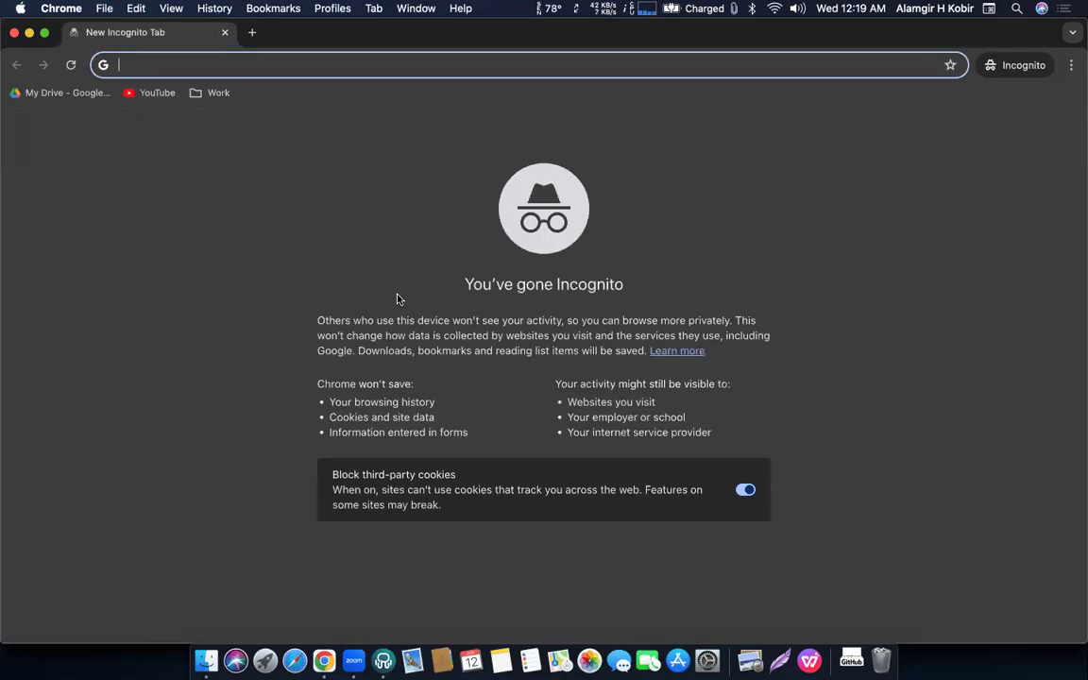
{"action": "type", "text": "Com"}
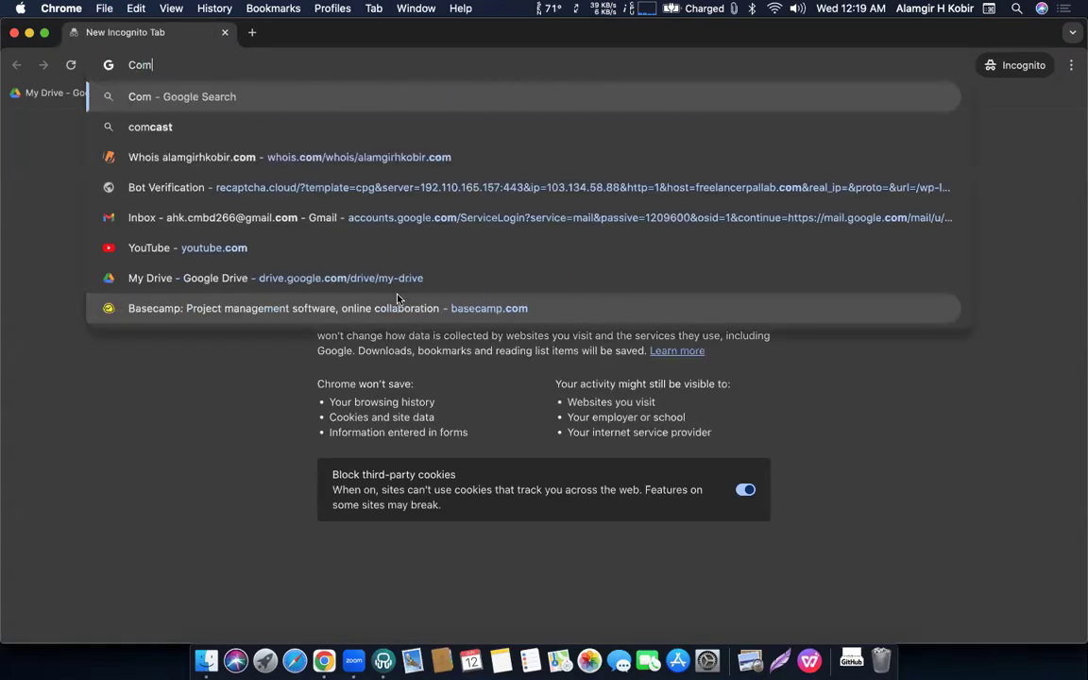
{"action": "type", "text": "ing soon wbsi"}
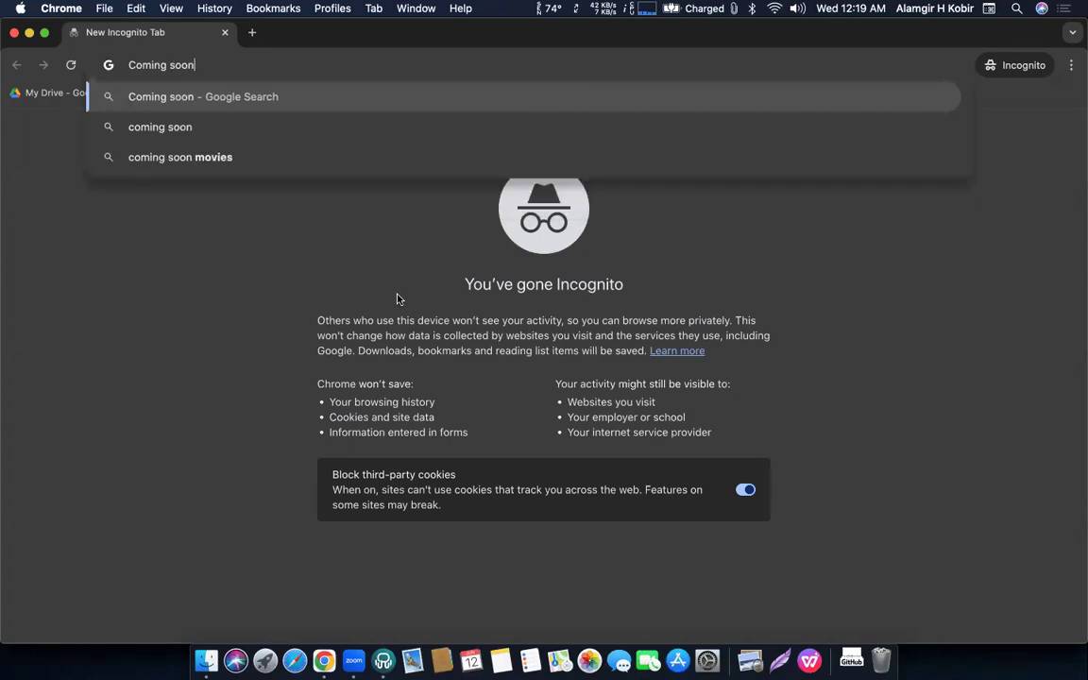
{"action": "key", "text": "BackSpace"}
{"action": "key", "text": "BackSpace"}
{"action": "key", "text": "BackSpace"}
{"action": "type", "text": "ebsite"}
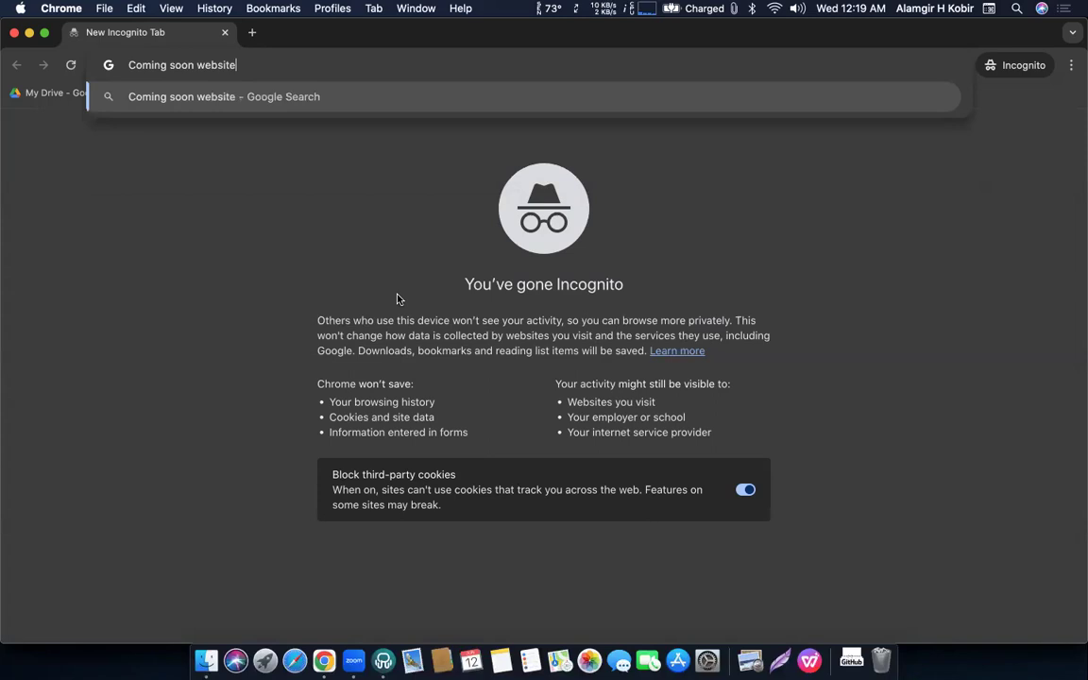
{"action": "key", "text": "Return"}
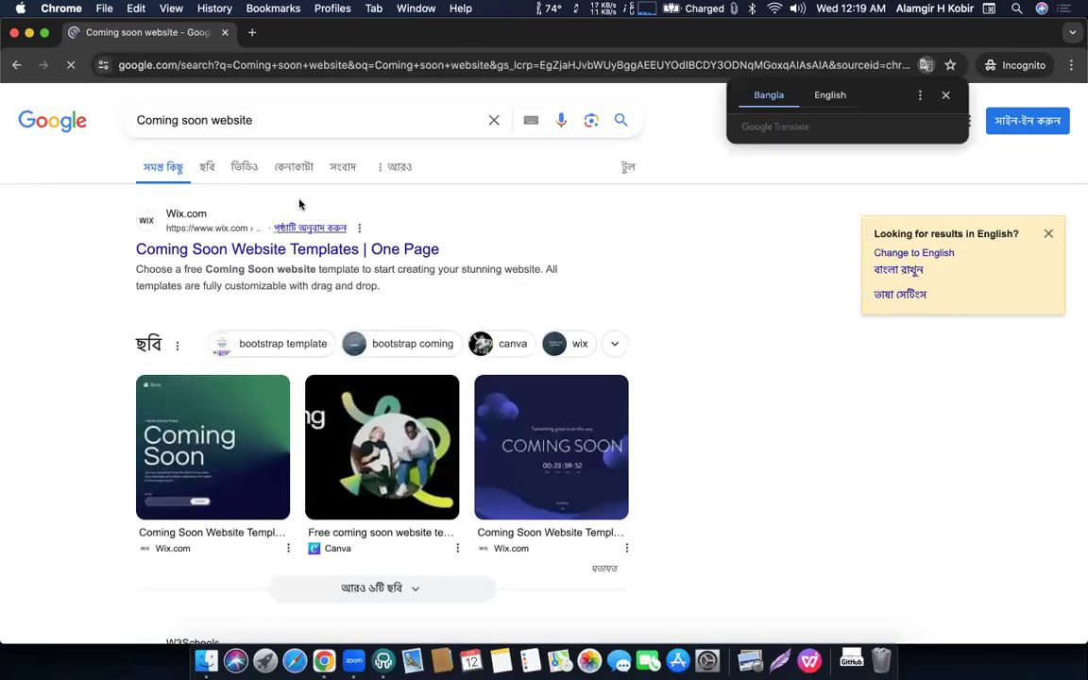
{"action": "left_click", "coordinate": [208, 165]}
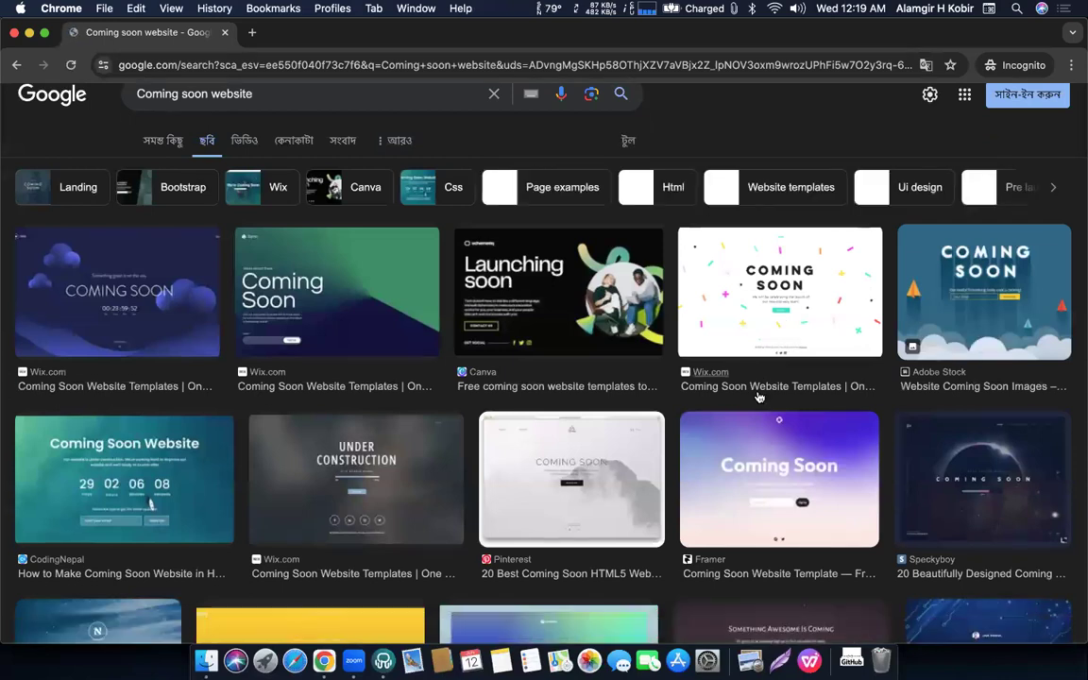
{"action": "scroll", "coordinate": [792, 382], "scroll_direction": "down", "scroll_amount": 4}
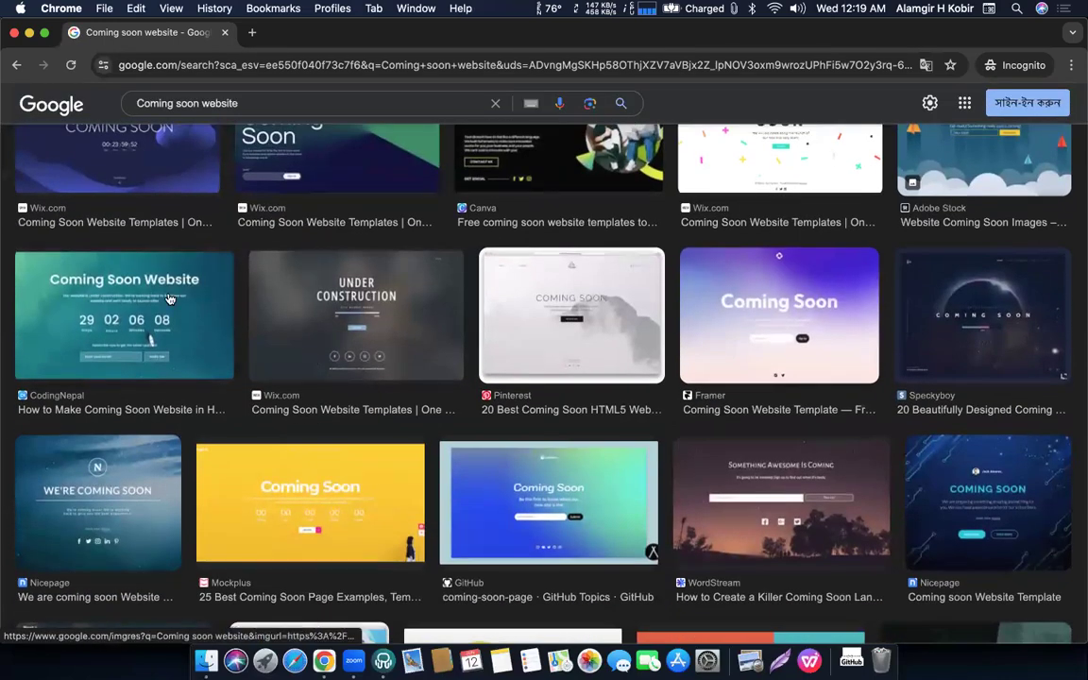
{"action": "left_click", "coordinate": [170, 299]}
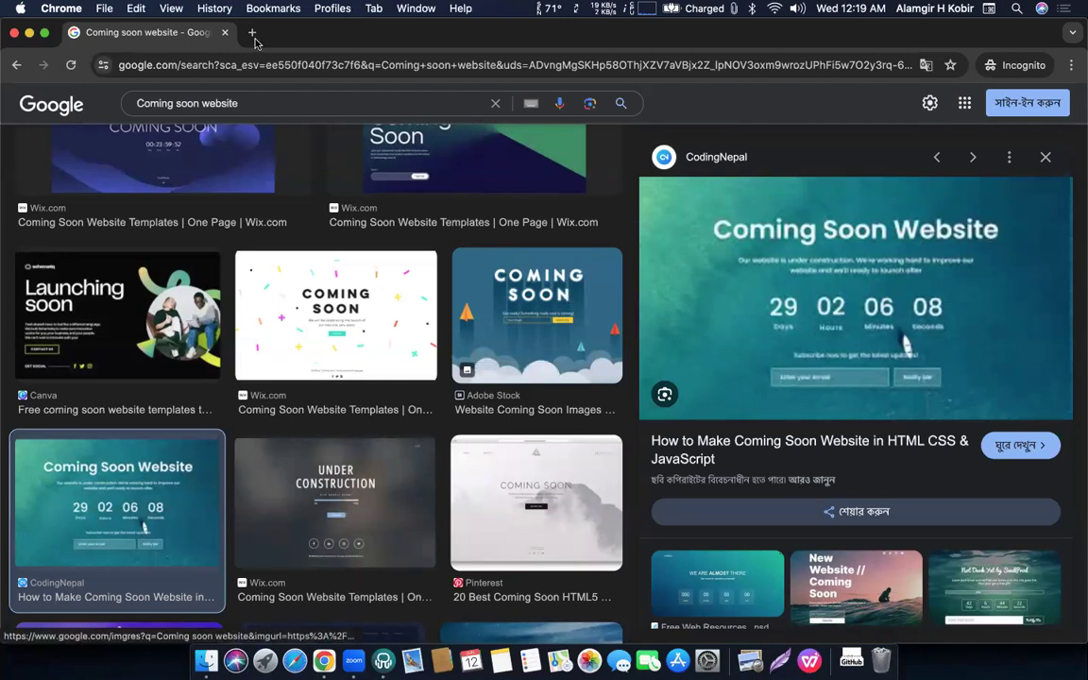
{"action": "left_click", "coordinate": [224, 32]}
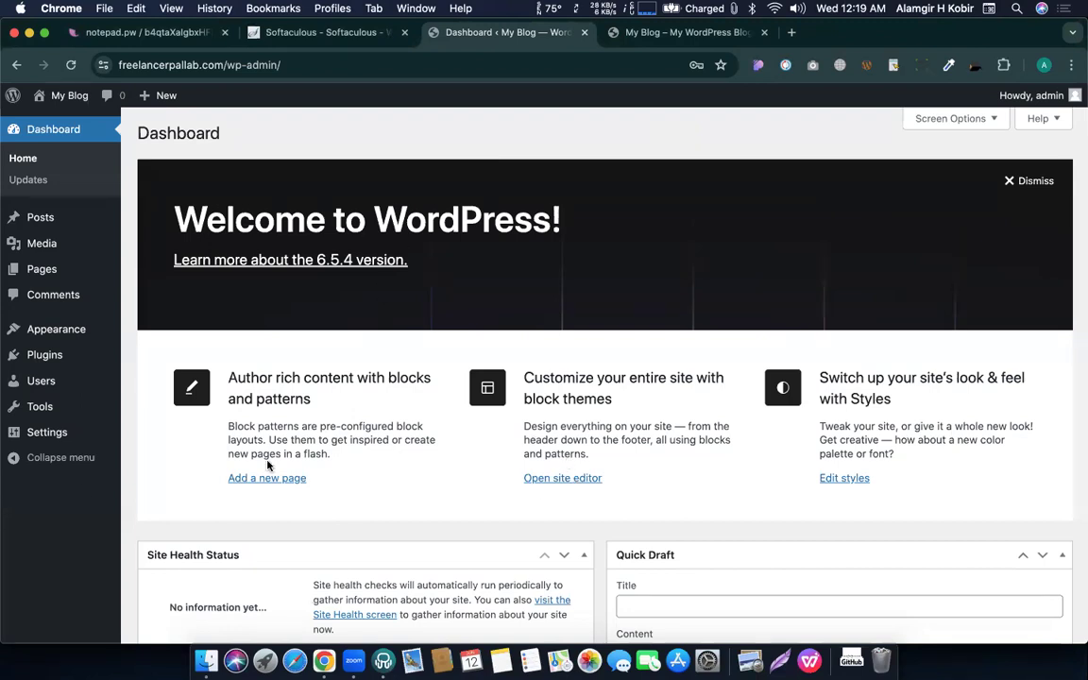
Go to Plugins and open the Add New Plugin page.
{"action": "left_click", "coordinate": [41, 355]}
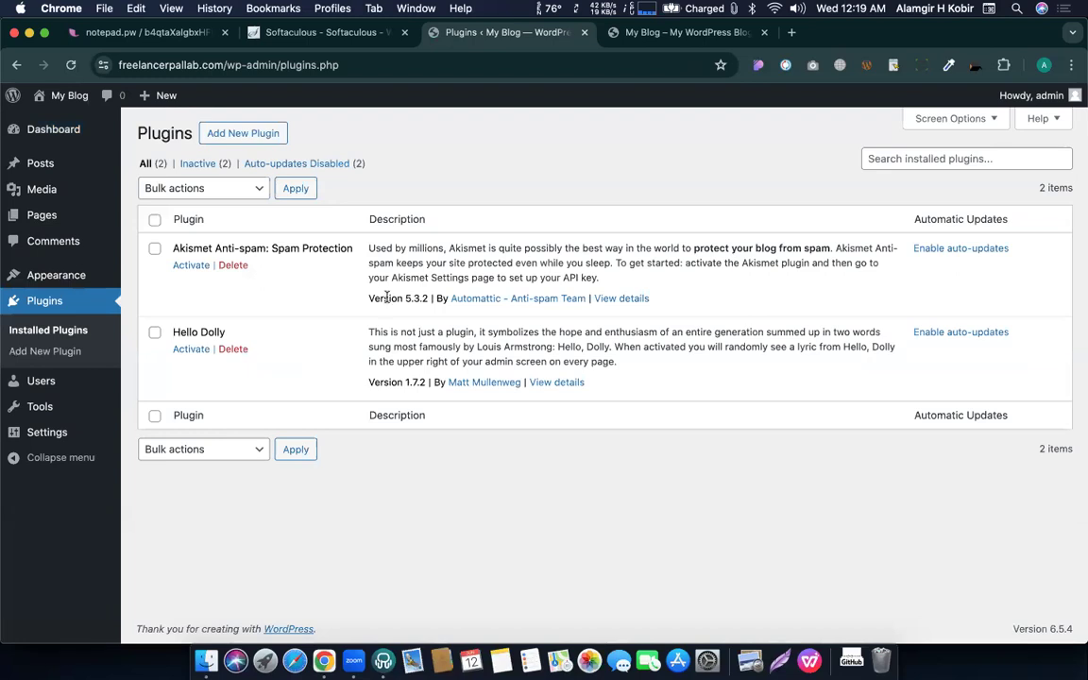
{"action": "left_click", "coordinate": [238, 135]}
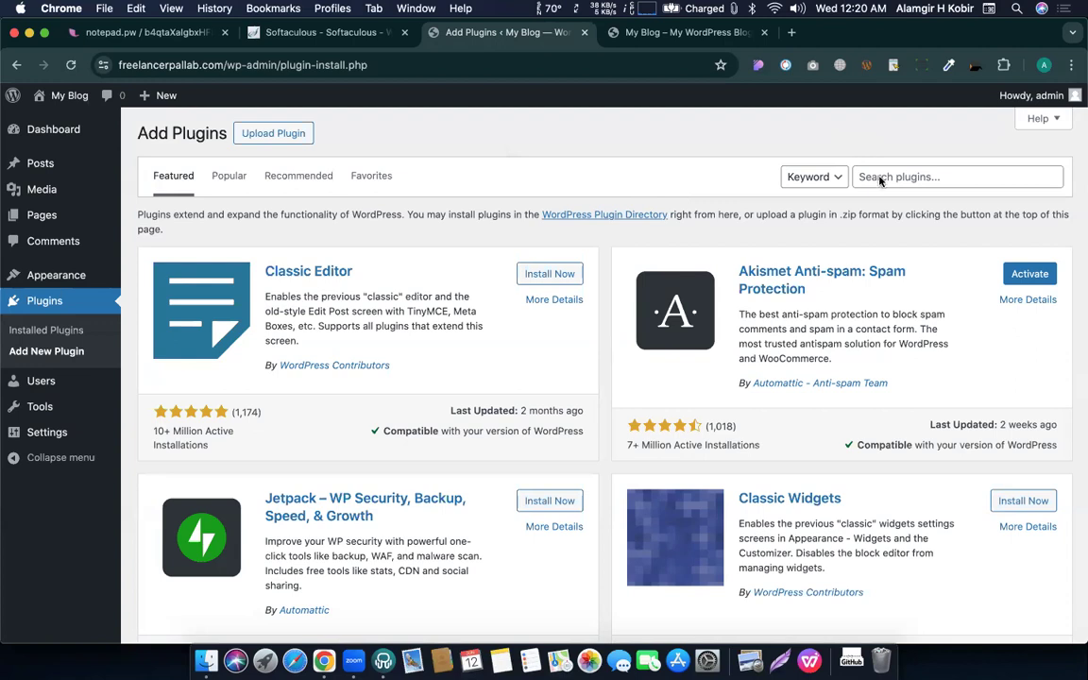
Search for 'site offlin', then install and activate Site Offline Or Coming Soon Or Maintenance Mode.
{"action": "left_click", "coordinate": [890, 176]}
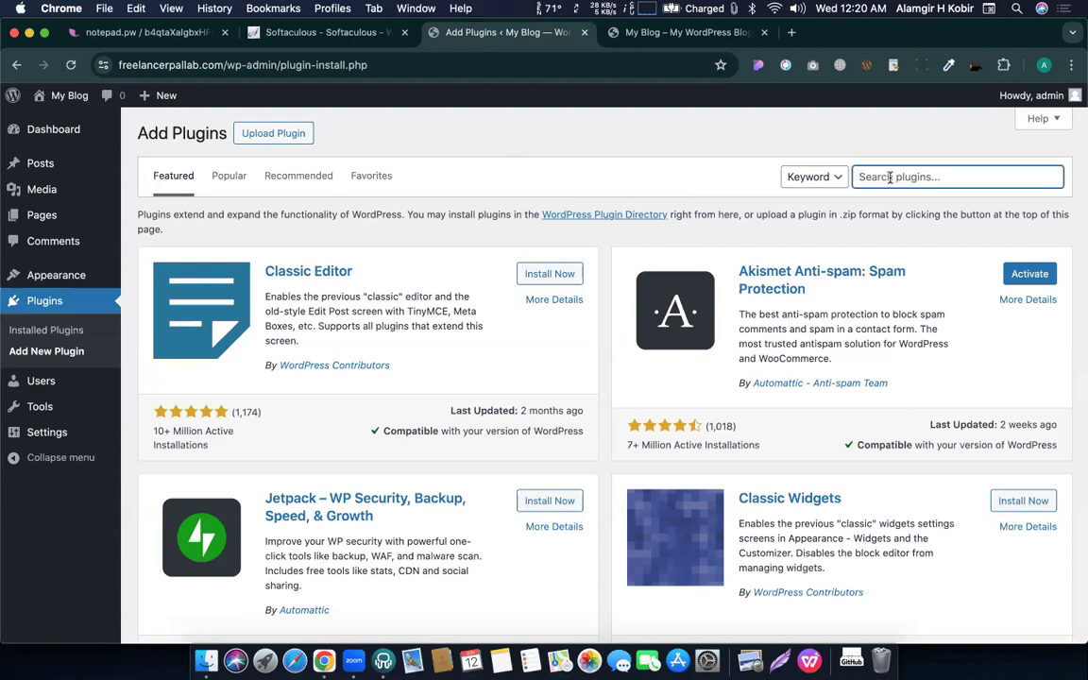
{"action": "type", "text": "site o"}
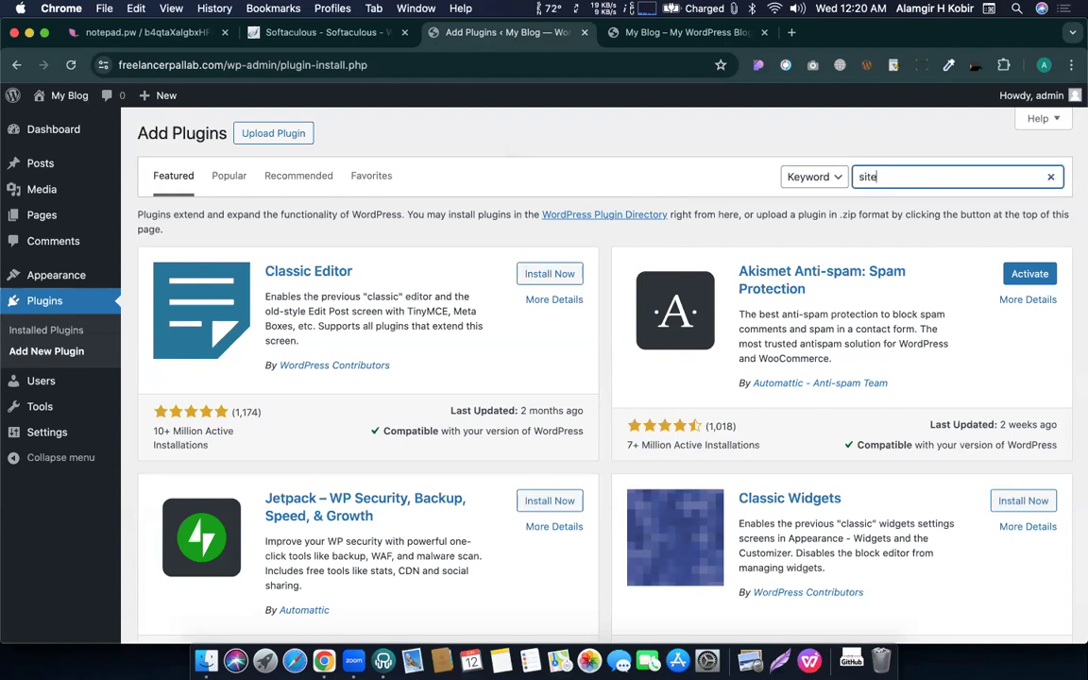
{"action": "type", "text": "ffline"}
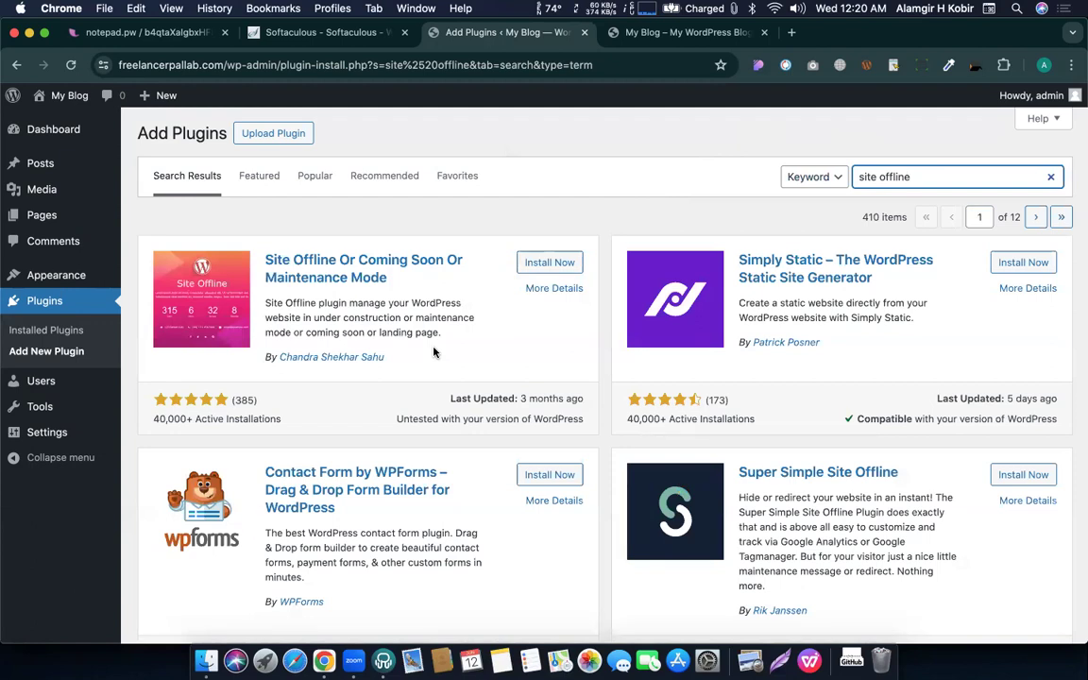
{"action": "left_click", "coordinate": [548, 264]}
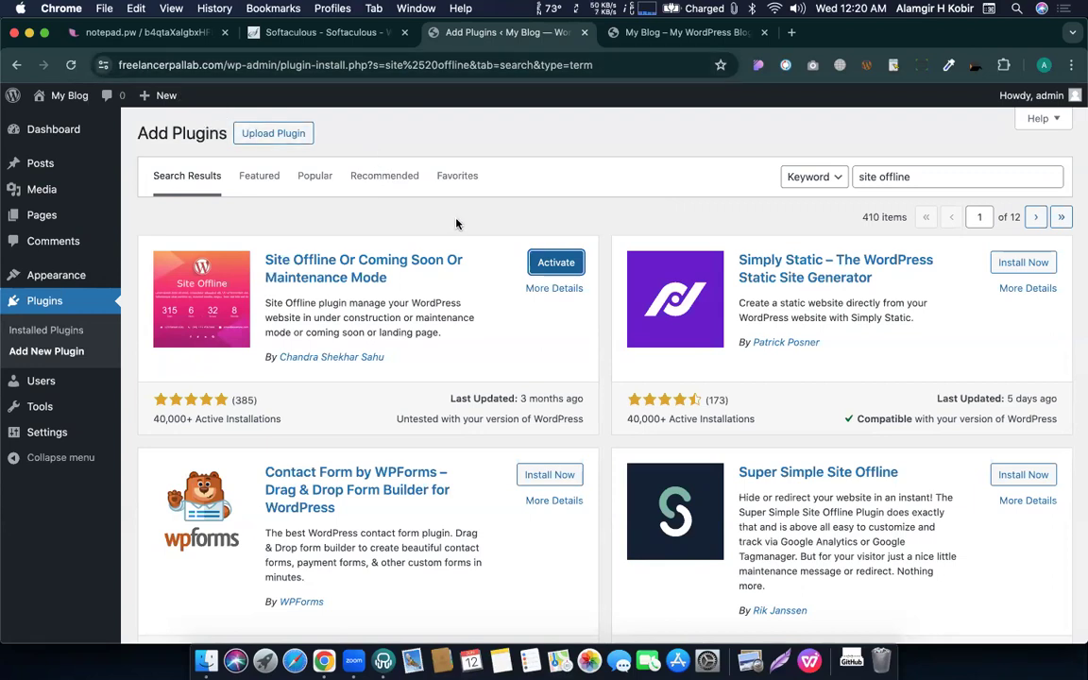
{"action": "left_click", "coordinate": [555, 264]}
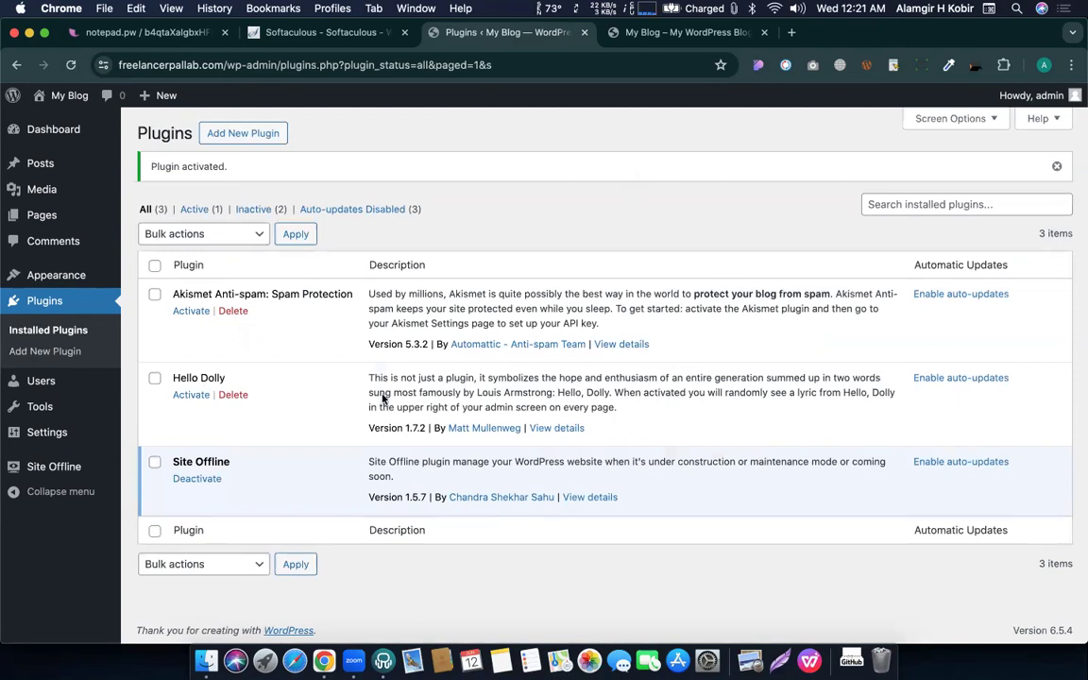
{"action": "double_click", "coordinate": [216, 460]}
{"action": "left_click", "coordinate": [235, 462]}
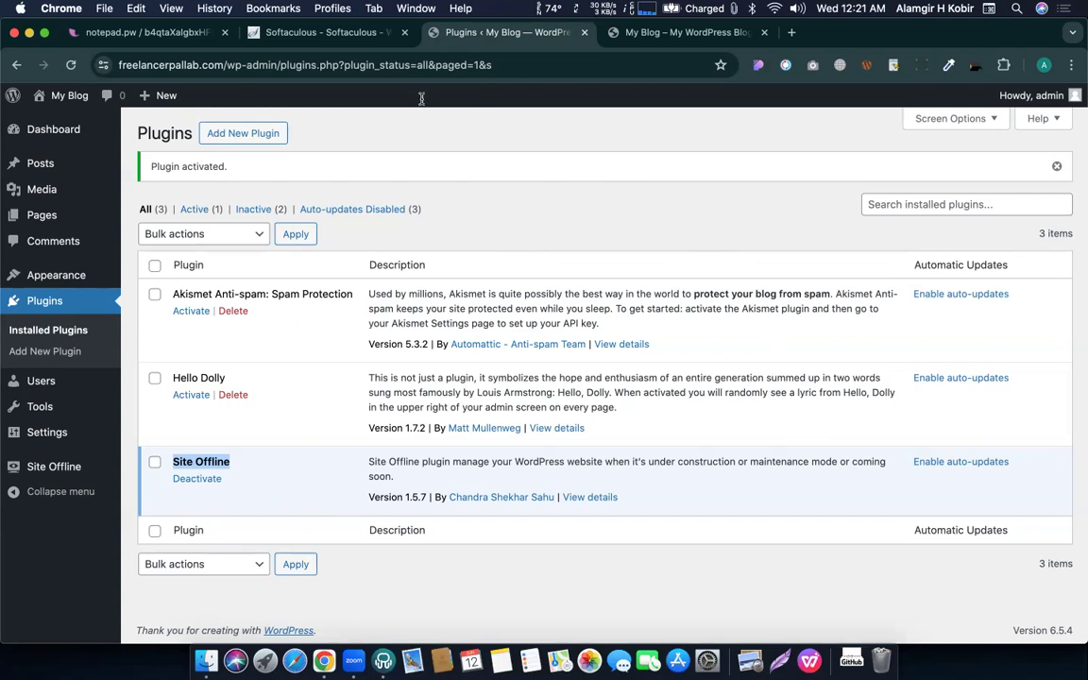
Open the Site Offline settings page and expand its SEO and Design sections.
{"action": "left_click", "coordinate": [39, 469]}
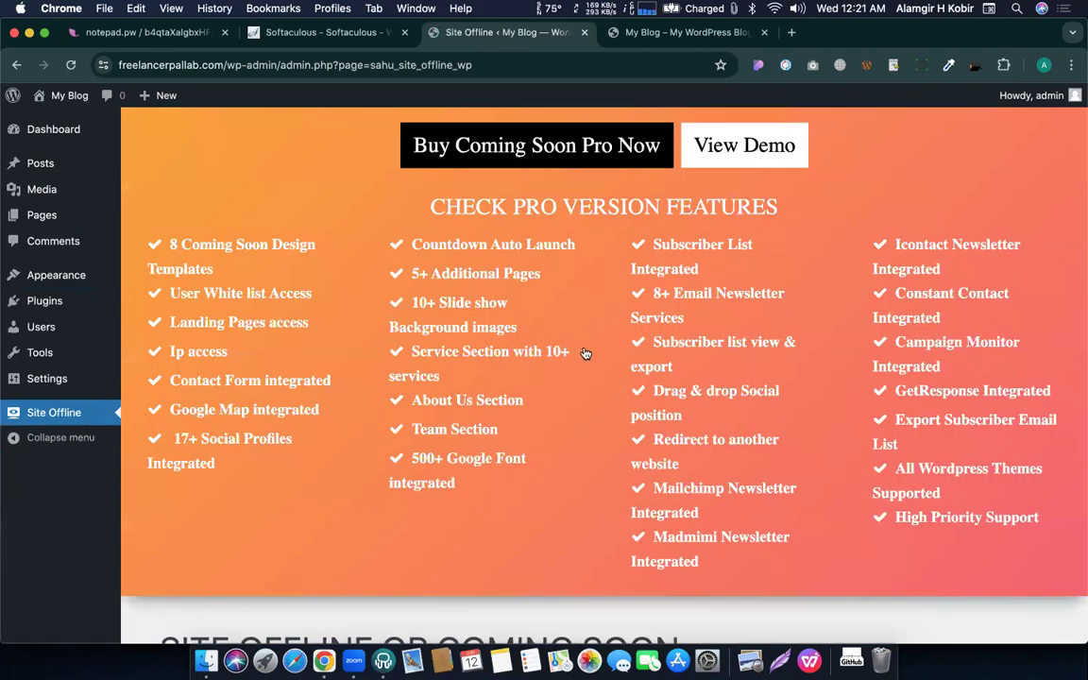
{"action": "scroll", "coordinate": [584, 352], "scroll_direction": "down", "scroll_amount": 10}
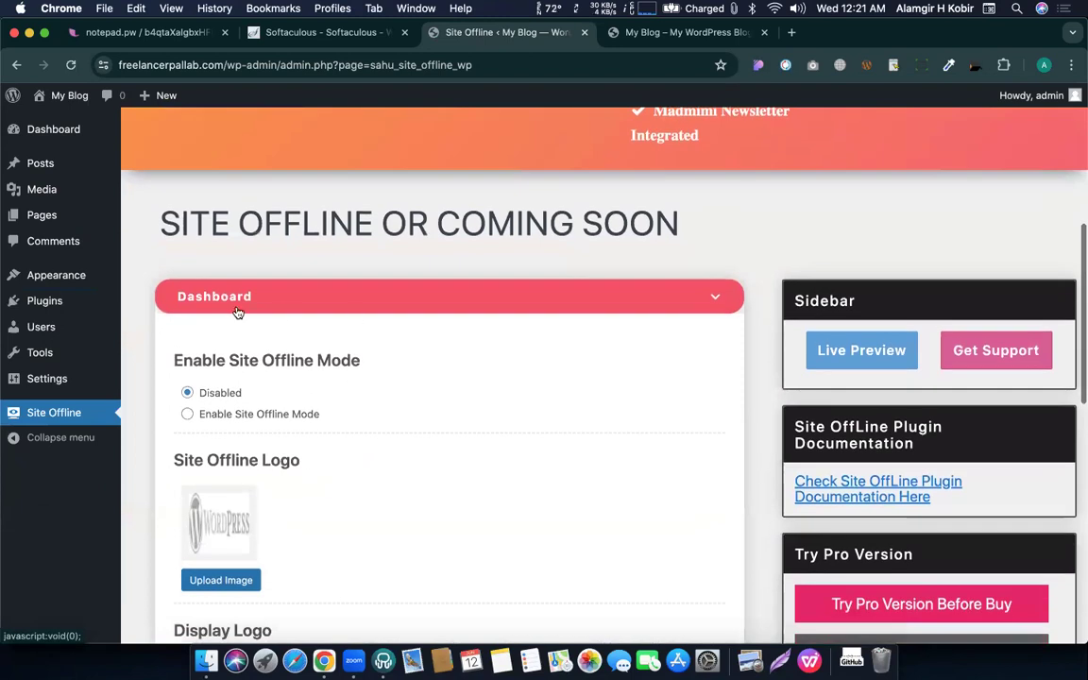
{"action": "scroll", "coordinate": [237, 431], "scroll_direction": "down", "scroll_amount": 2}
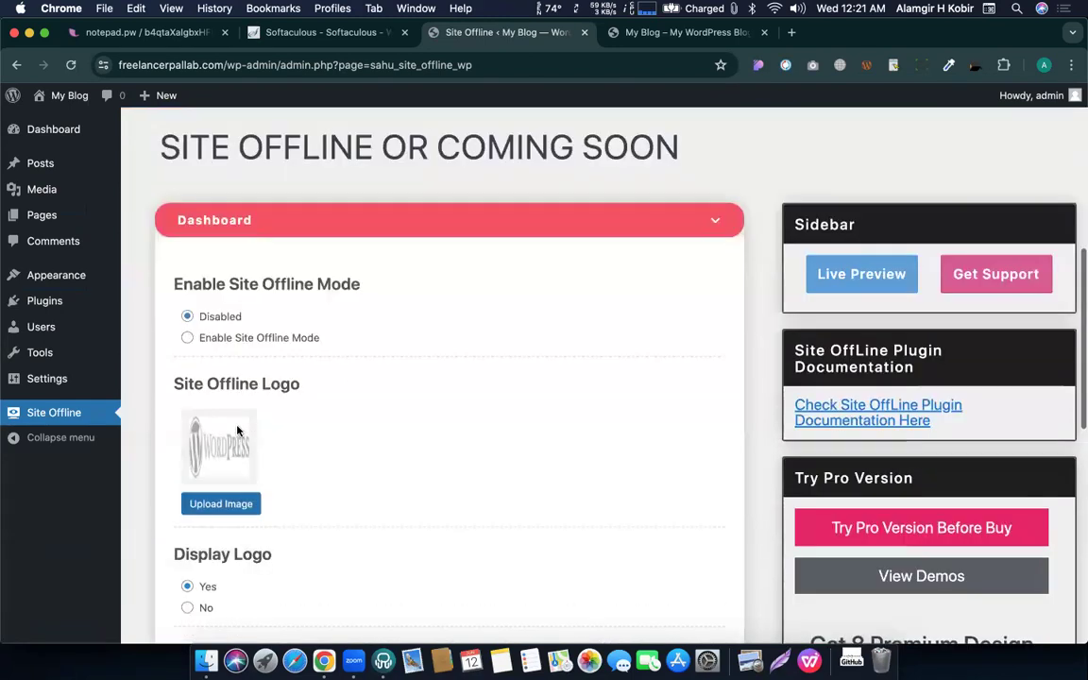
{"action": "scroll", "coordinate": [237, 431], "scroll_direction": "down", "scroll_amount": 12}
{"action": "left_click", "coordinate": [190, 428]}
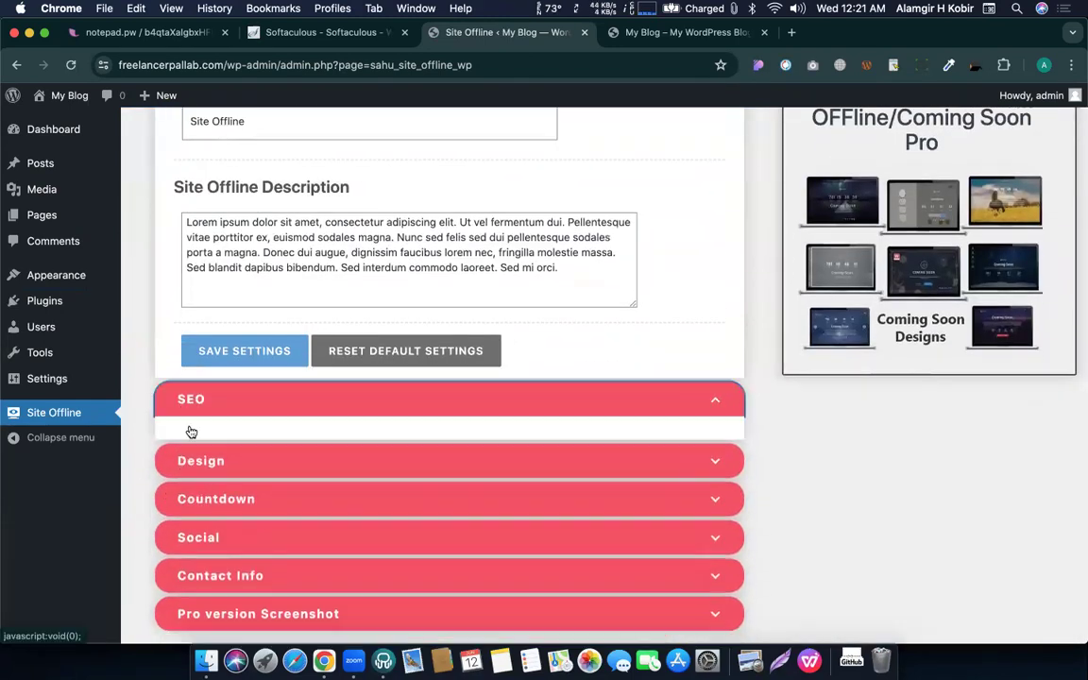
{"action": "scroll", "coordinate": [198, 421], "scroll_direction": "down", "scroll_amount": 10}
{"action": "scroll", "coordinate": [227, 407], "scroll_direction": "up", "scroll_amount": 4}
{"action": "scroll", "coordinate": [222, 404], "scroll_direction": "down", "scroll_amount": 6}
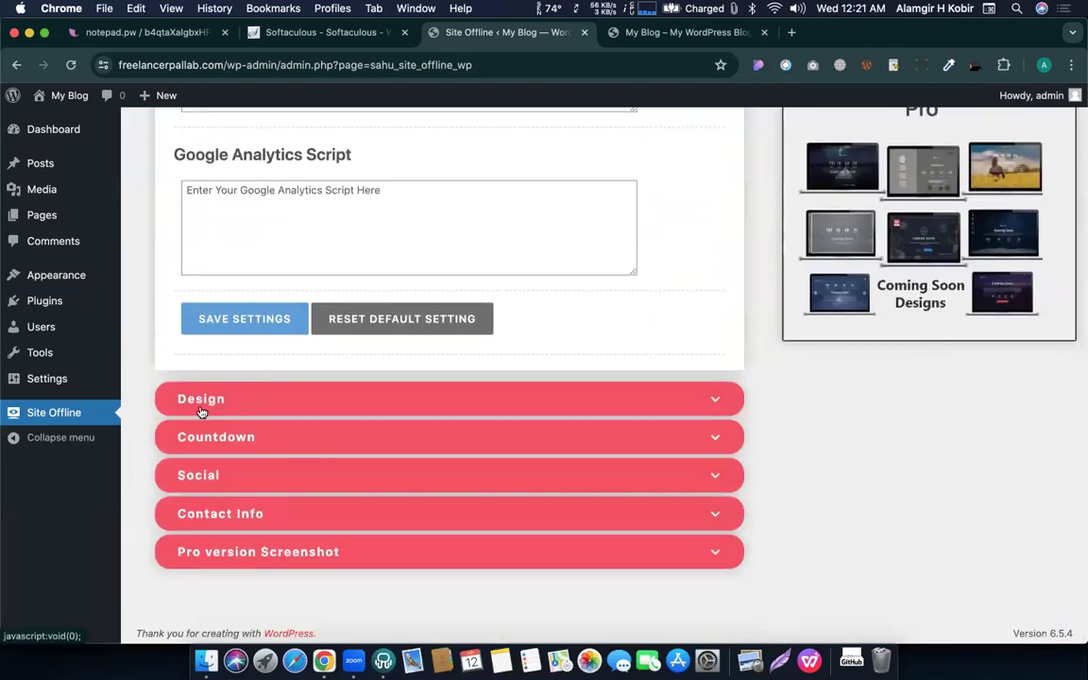
{"action": "left_click", "coordinate": [201, 400]}
{"action": "scroll", "coordinate": [236, 415], "scroll_direction": "down", "scroll_amount": 15}
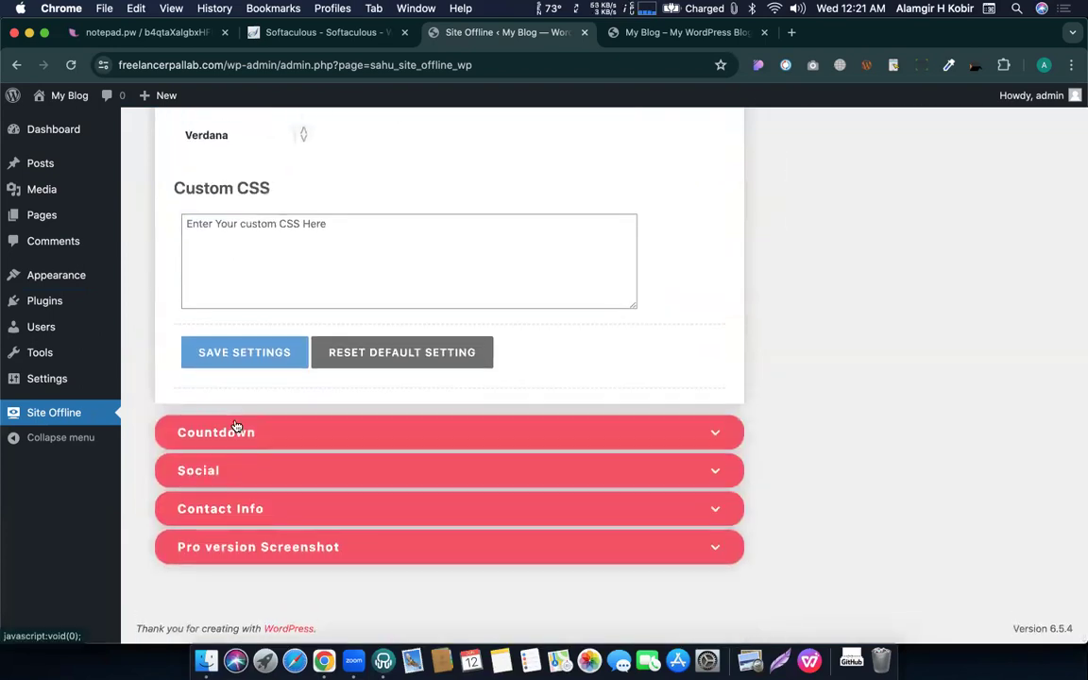
Expand the Countdown, Social and Contact Info sections, then the Dashboard section.
{"action": "left_click", "coordinate": [236, 431]}
{"action": "scroll", "coordinate": [299, 332], "scroll_direction": "down", "scroll_amount": 10}
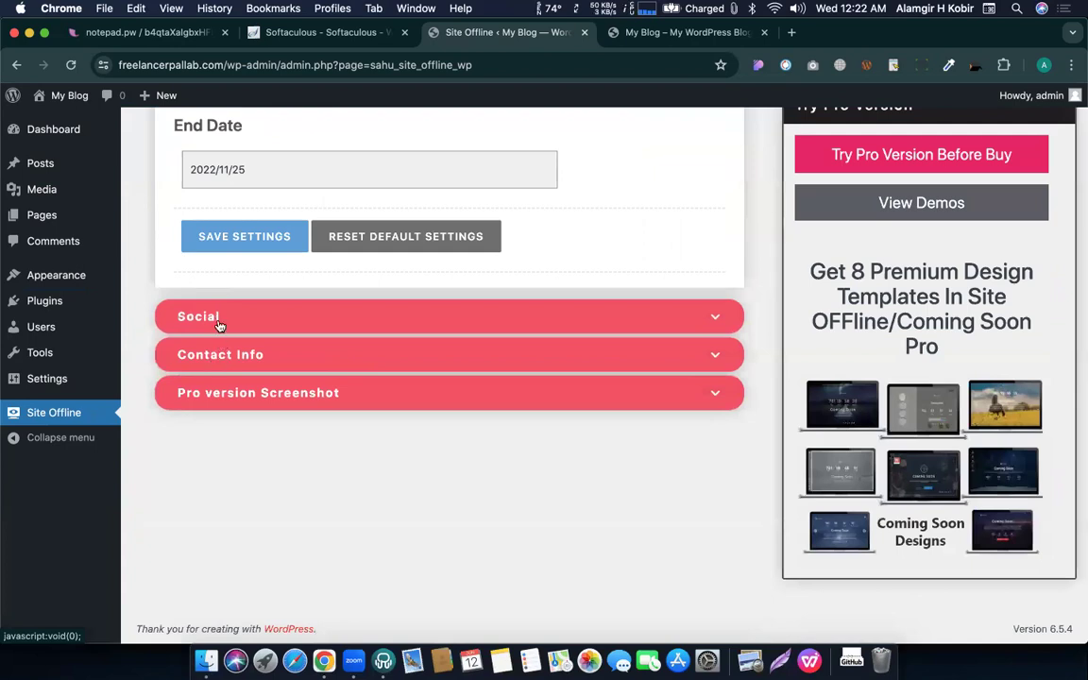
{"action": "left_click", "coordinate": [217, 325]}
{"action": "scroll", "coordinate": [236, 350], "scroll_direction": "down", "scroll_amount": 5}
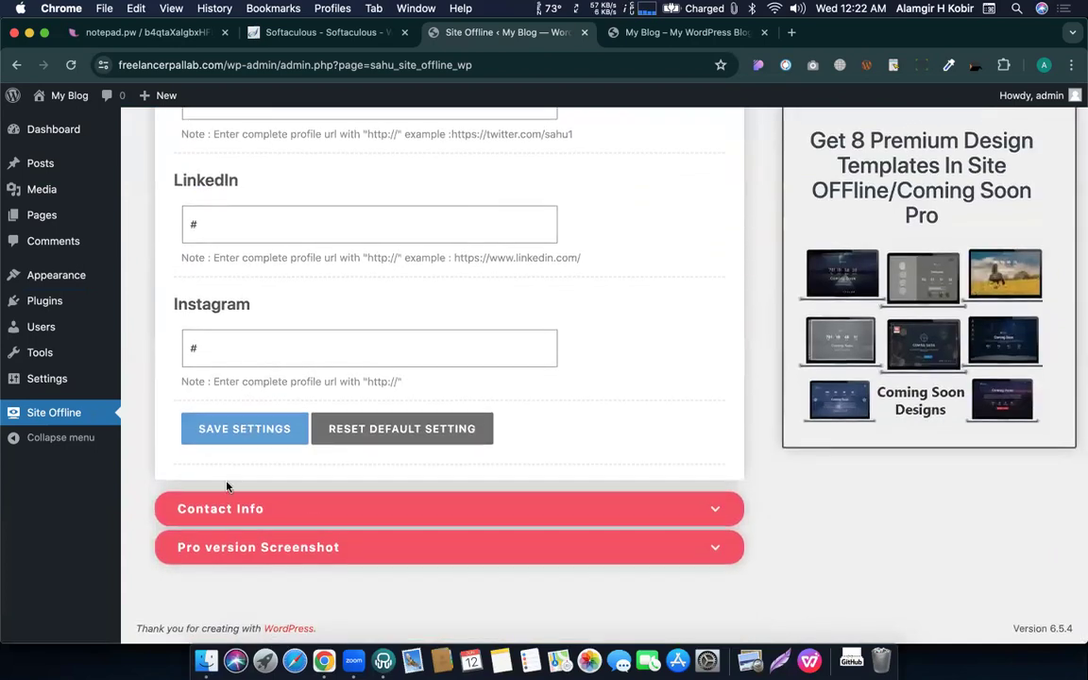
{"action": "left_click", "coordinate": [231, 508]}
{"action": "scroll", "coordinate": [274, 501], "scroll_direction": "up", "scroll_amount": 15}
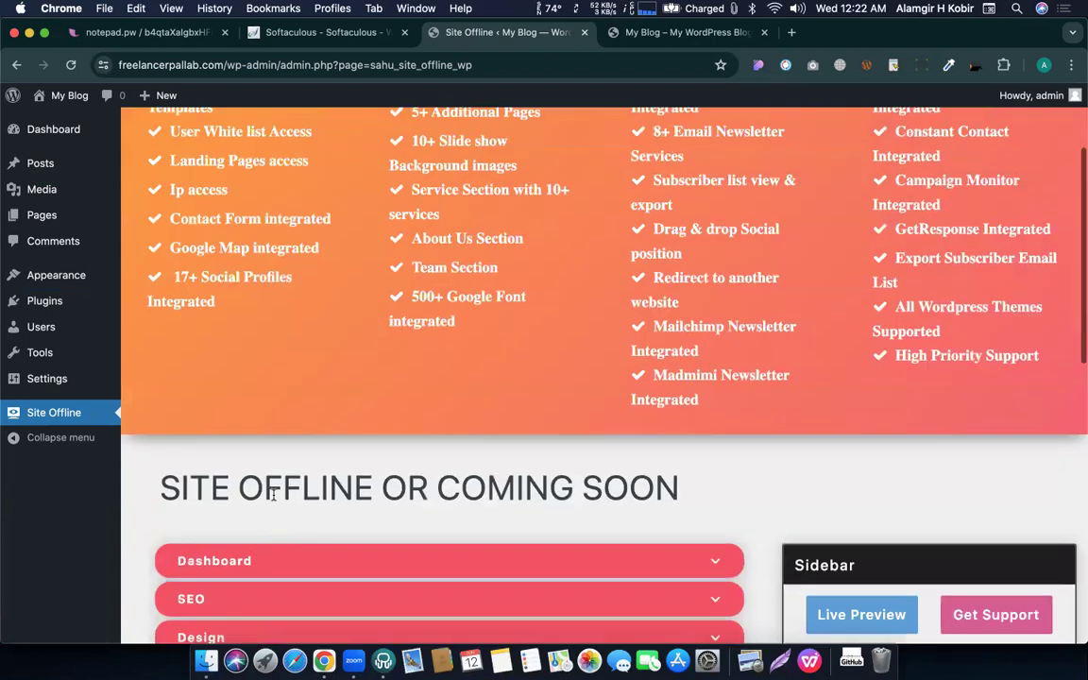
{"action": "scroll", "coordinate": [236, 492], "scroll_direction": "down", "scroll_amount": 6}
{"action": "left_click", "coordinate": [203, 281]}
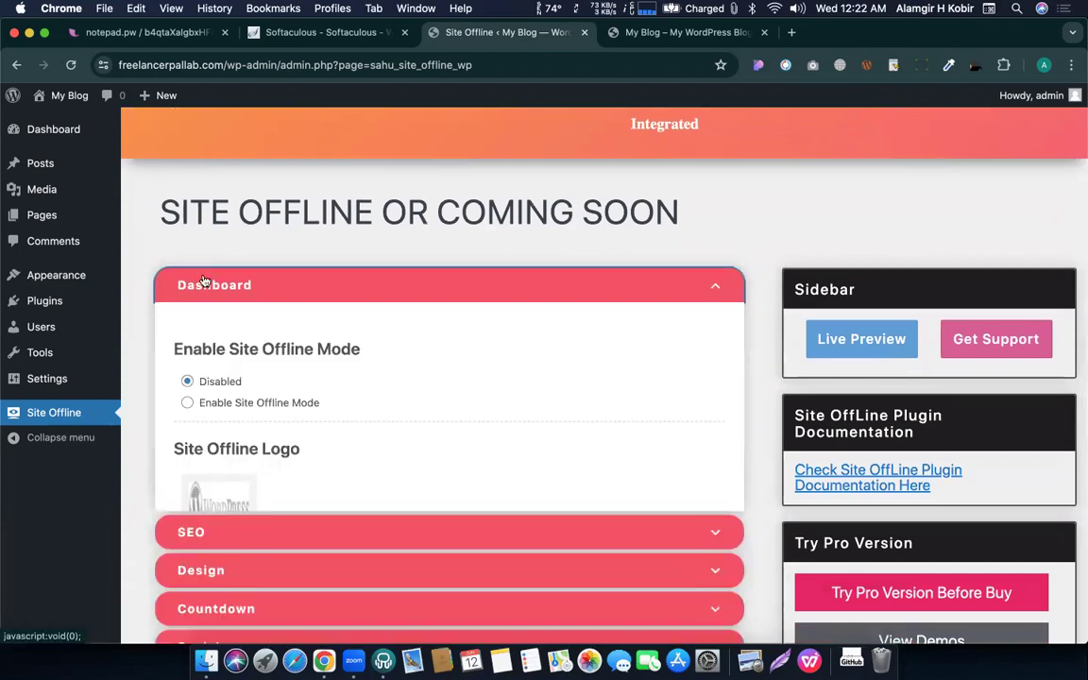
{"action": "scroll", "coordinate": [336, 253], "scroll_direction": "down", "scroll_amount": 3}
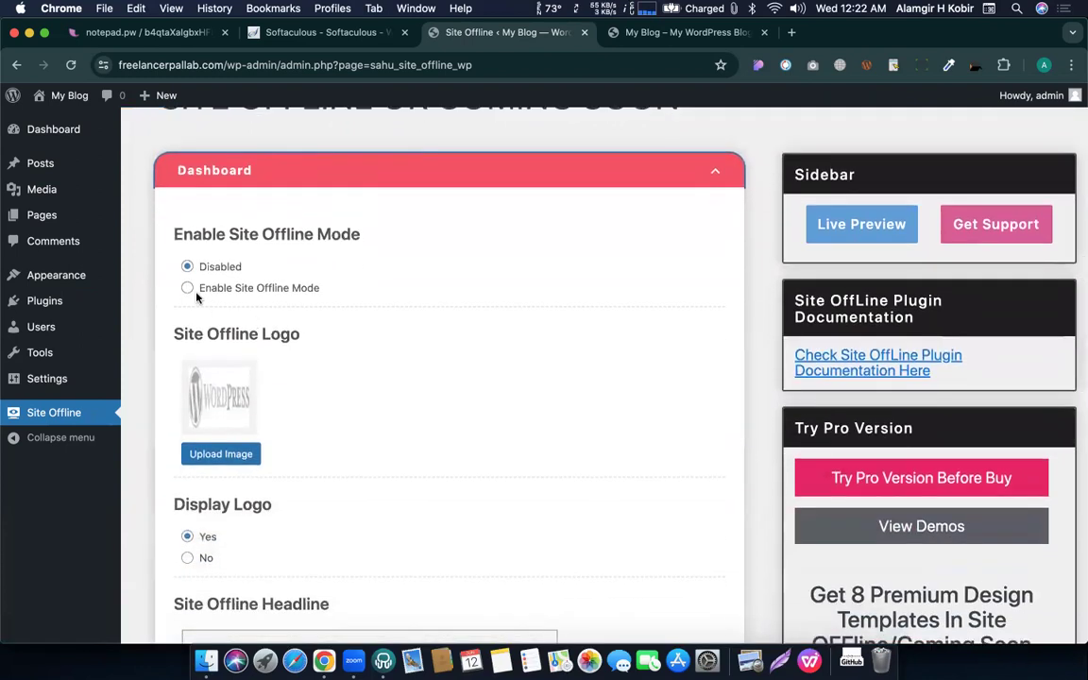
Select Enable Site Offline Mode and save the plugin settings.
{"action": "left_click", "coordinate": [192, 289]}
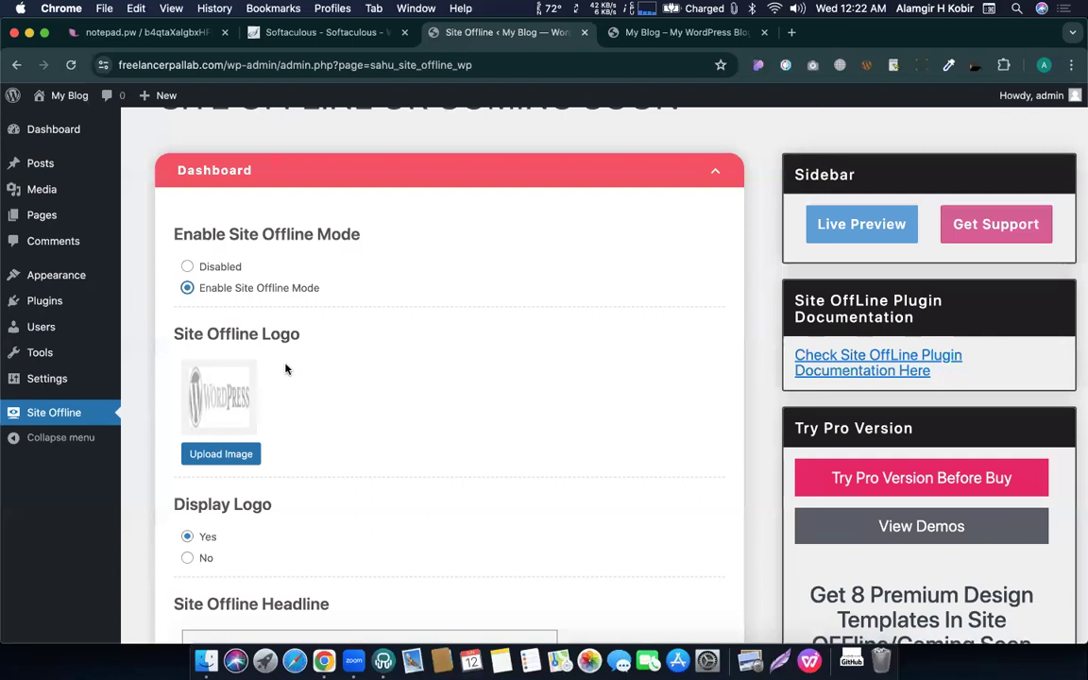
{"action": "scroll", "coordinate": [287, 370], "scroll_direction": "down", "scroll_amount": 10}
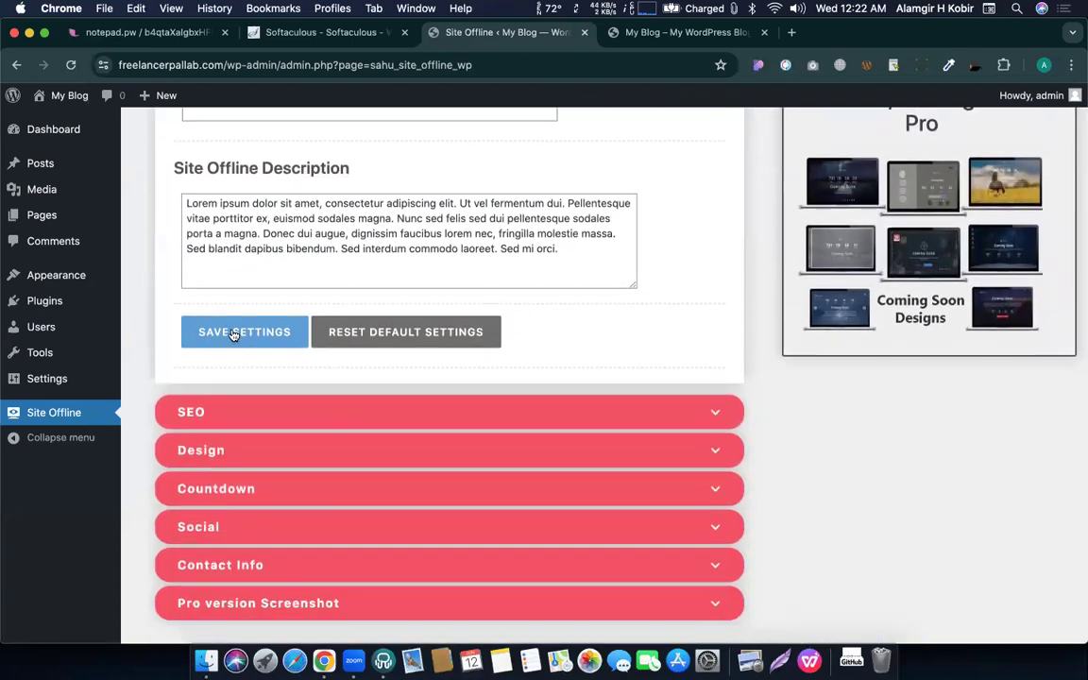
{"action": "left_click", "coordinate": [233, 335]}
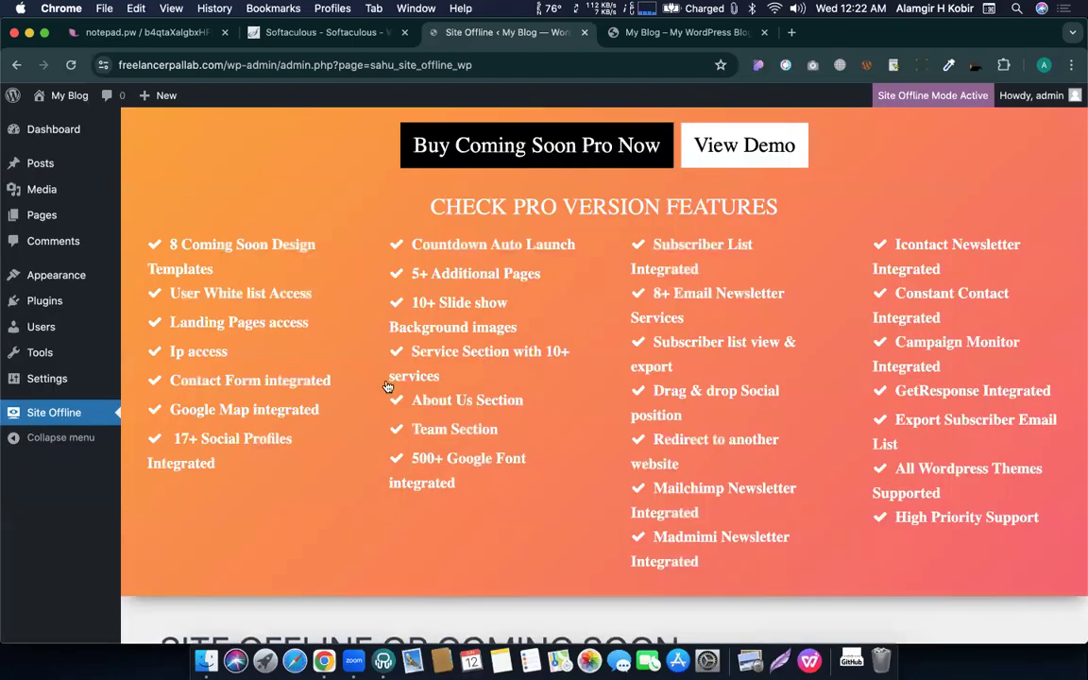
{"action": "scroll", "coordinate": [454, 391], "scroll_direction": "down", "scroll_amount": 12}
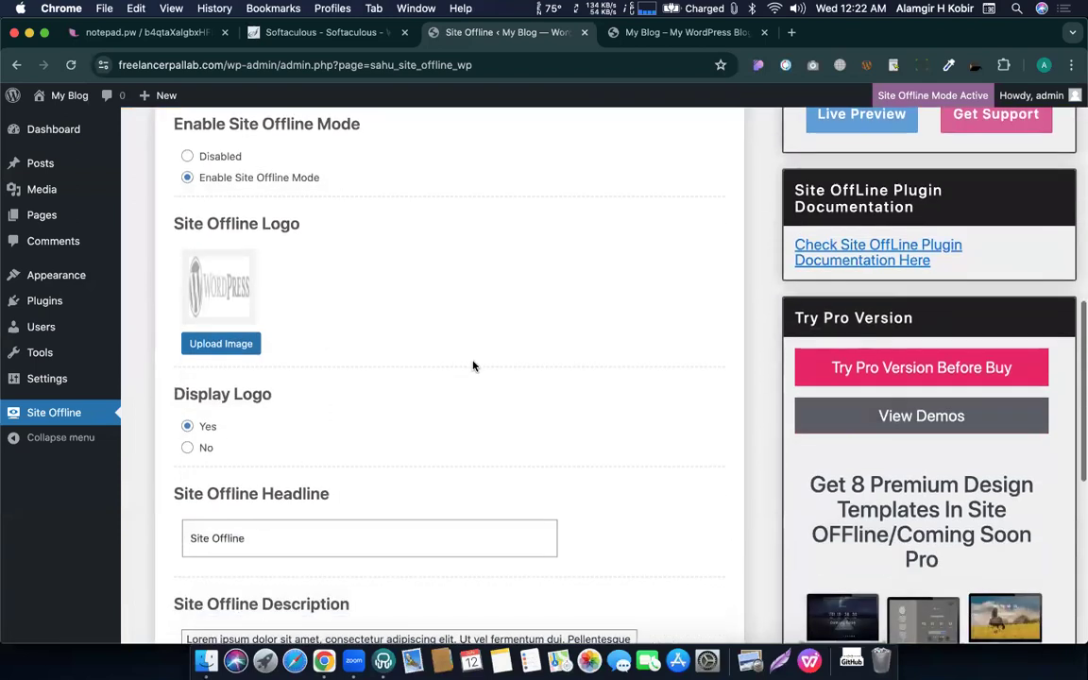
Open the live site in a new tab and close the older duplicate blog tab.
{"action": "mouse_move", "coordinate": [41, 102]}
{"action": "right_click", "coordinate": [62, 121]}
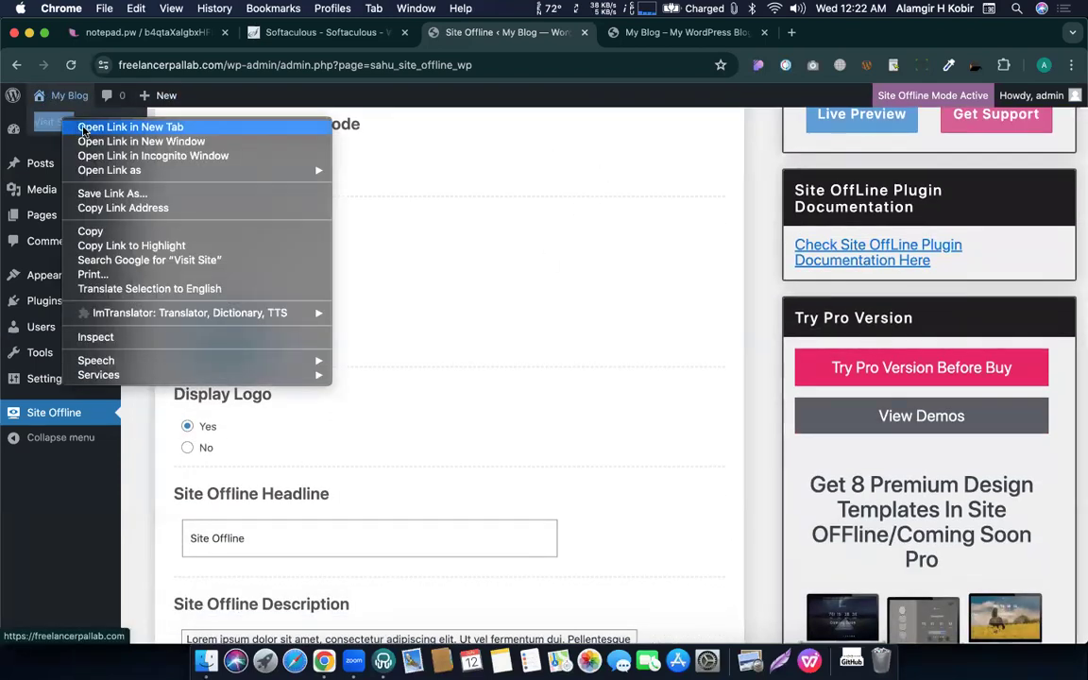
{"action": "left_click", "coordinate": [104, 126]}
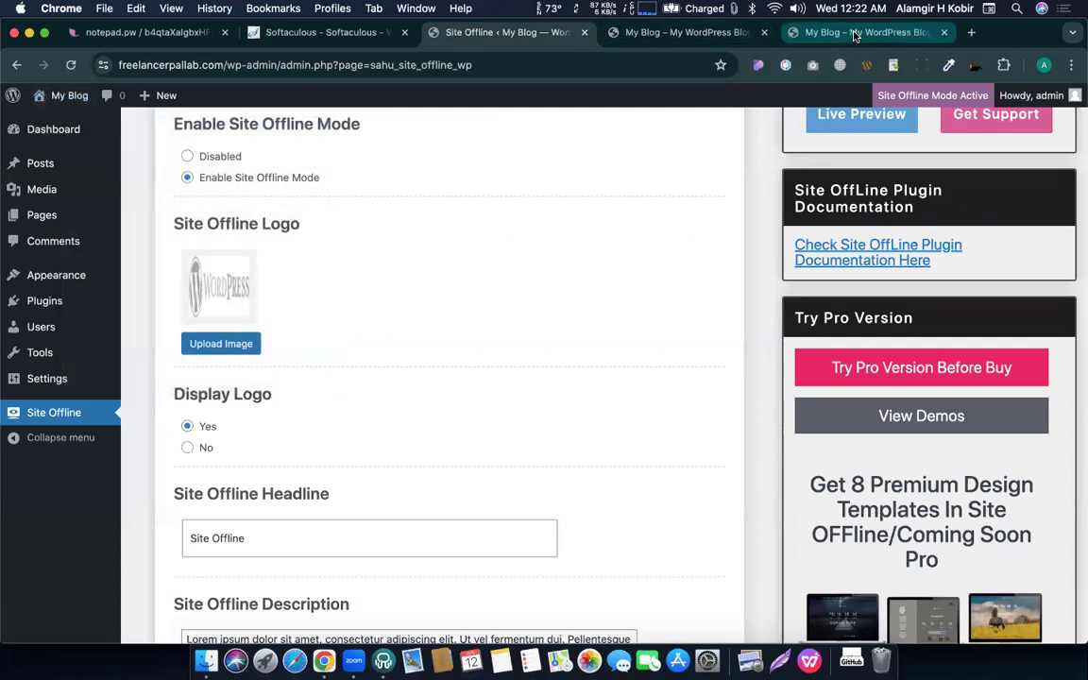
{"action": "left_click", "coordinate": [856, 36]}
{"action": "left_click", "coordinate": [765, 33]}
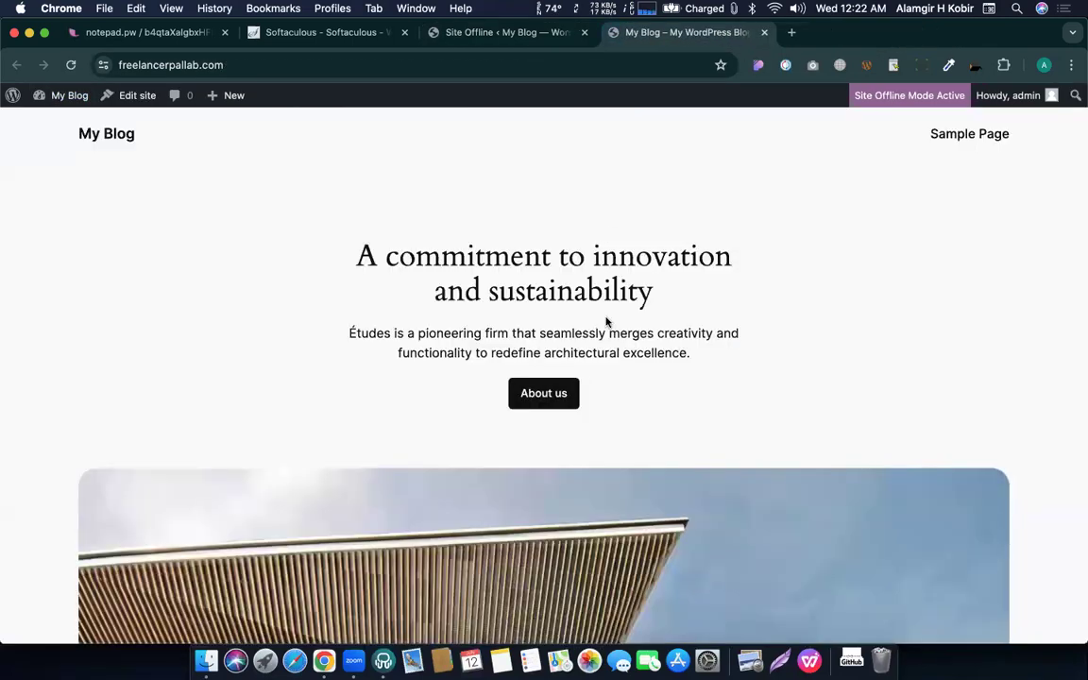
Review the homepage, still normal for the logged-in admin, and select its address.
{"action": "scroll", "coordinate": [606, 322], "scroll_direction": "down", "scroll_amount": 15}
{"action": "scroll", "coordinate": [607, 322], "scroll_direction": "up", "scroll_amount": 12}
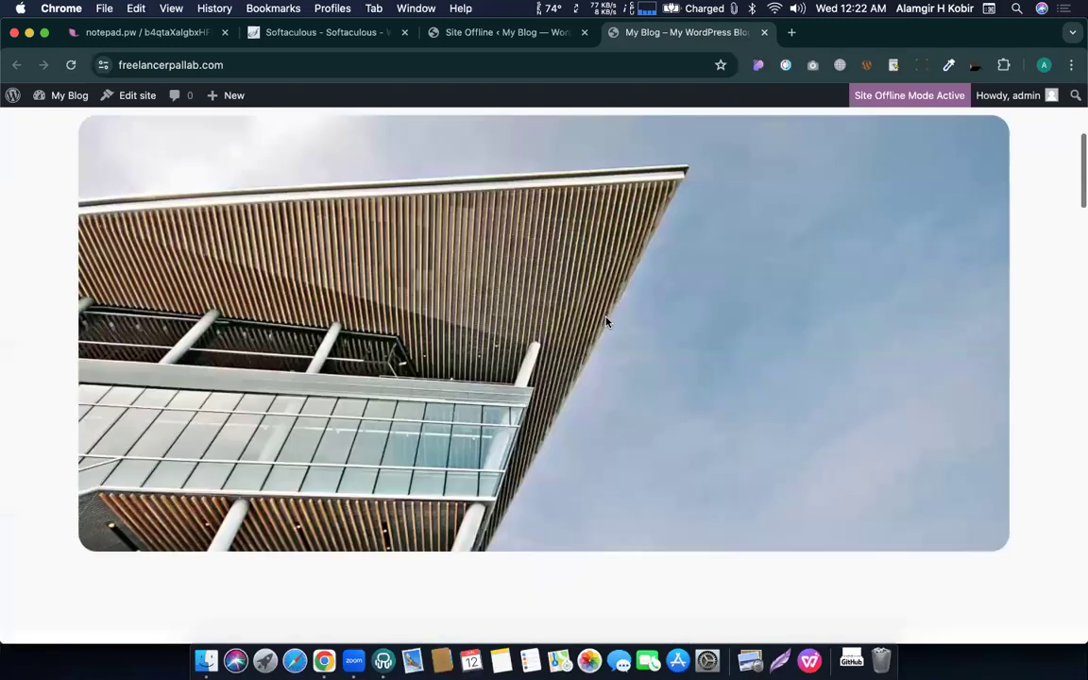
{"action": "scroll", "coordinate": [607, 322], "scroll_direction": "up", "scroll_amount": 5}
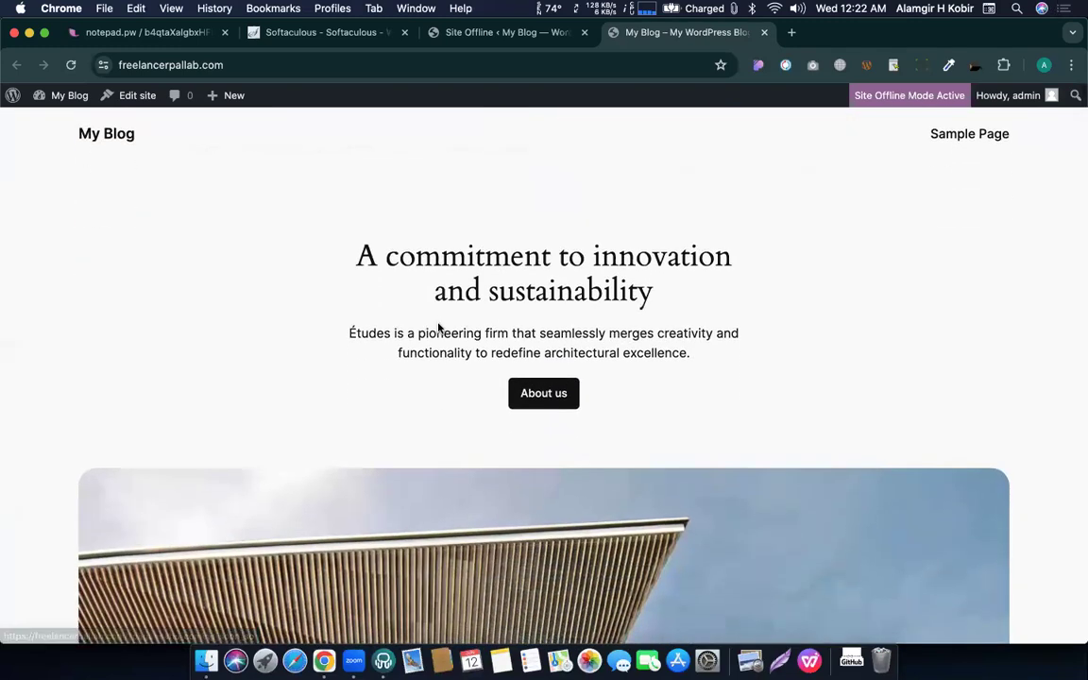
{"action": "scroll", "coordinate": [438, 328], "scroll_direction": "down", "scroll_amount": 3}
{"action": "scroll", "coordinate": [439, 323], "scroll_direction": "up", "scroll_amount": 3}
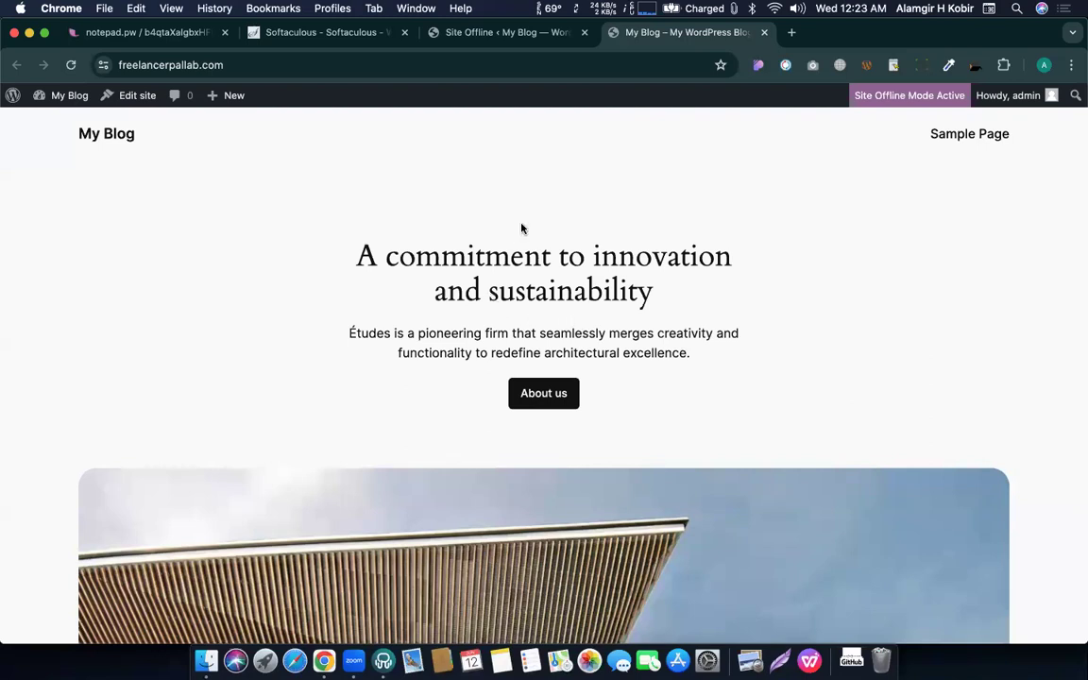
{"action": "left_click", "coordinate": [255, 68]}
{"action": "key", "text": "super+c"}
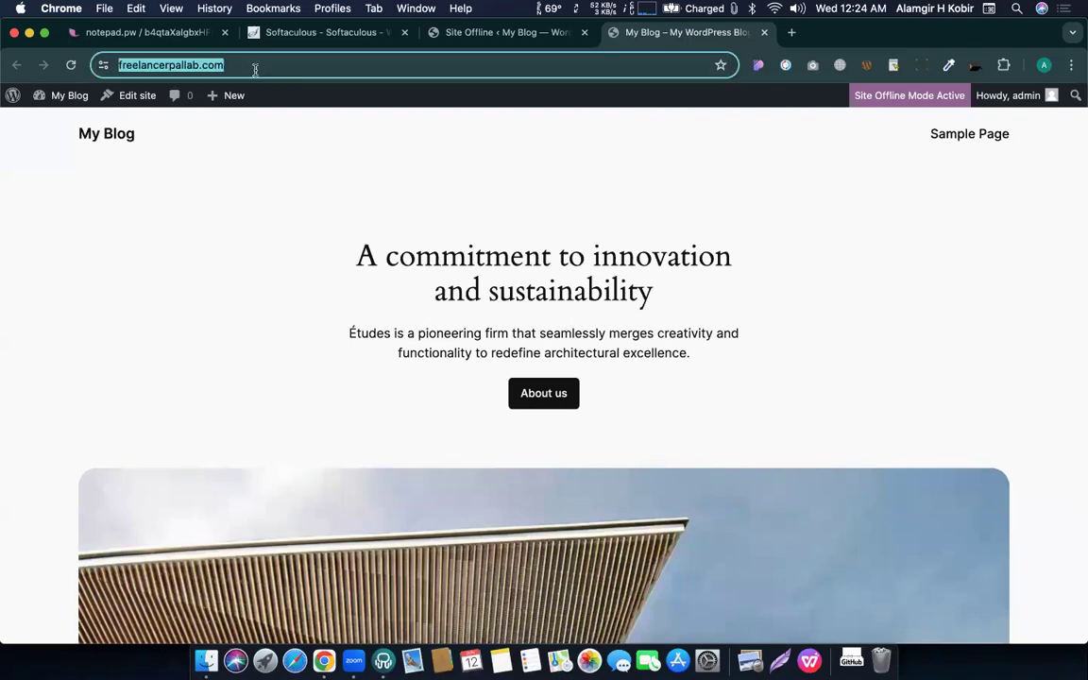
{"action": "left_click", "coordinate": [1044, 64]}
{"action": "scroll", "coordinate": [1036, 351], "scroll_direction": "down", "scroll_amount": 3}
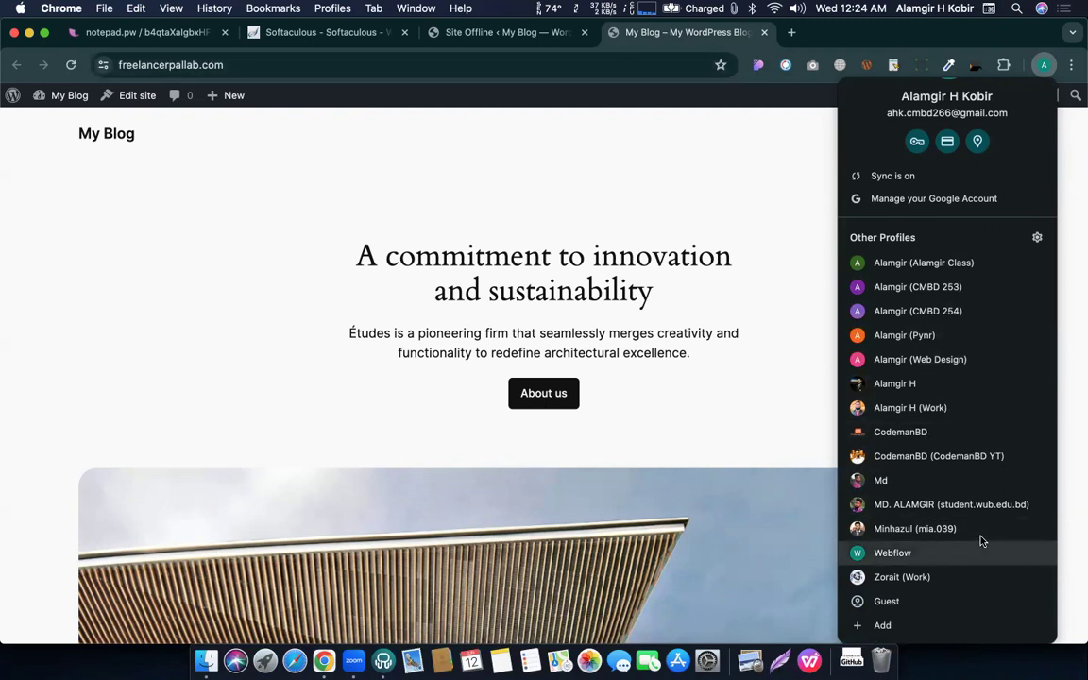
{"action": "left_click", "coordinate": [886, 601]}
{"action": "key", "text": "super+v"}
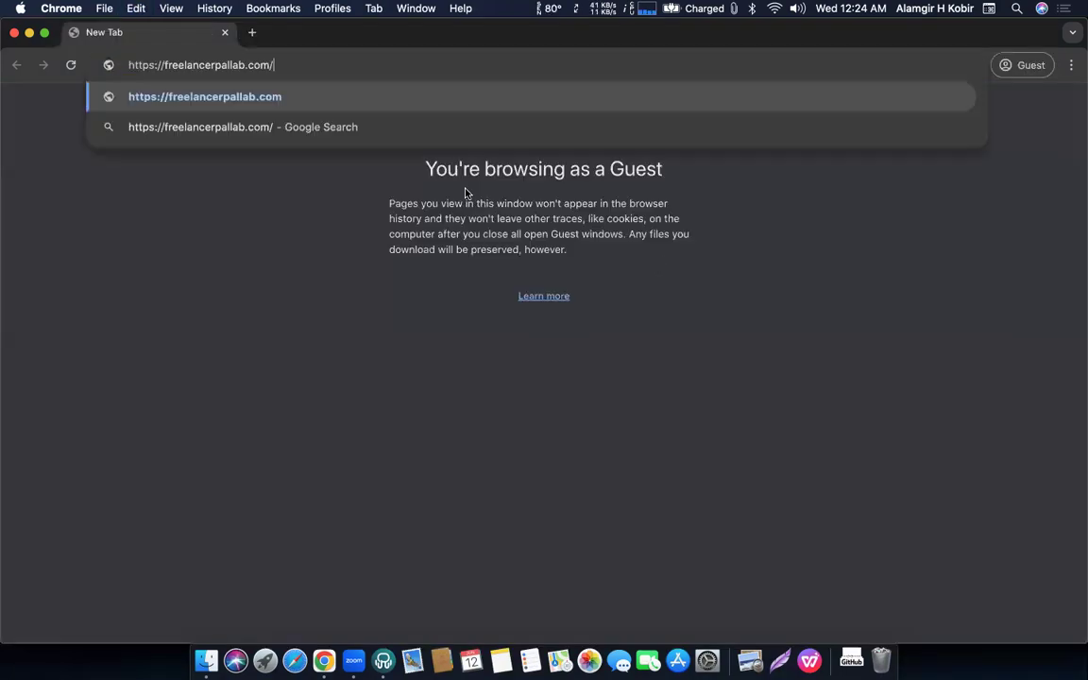
{"action": "key", "text": "Return"}
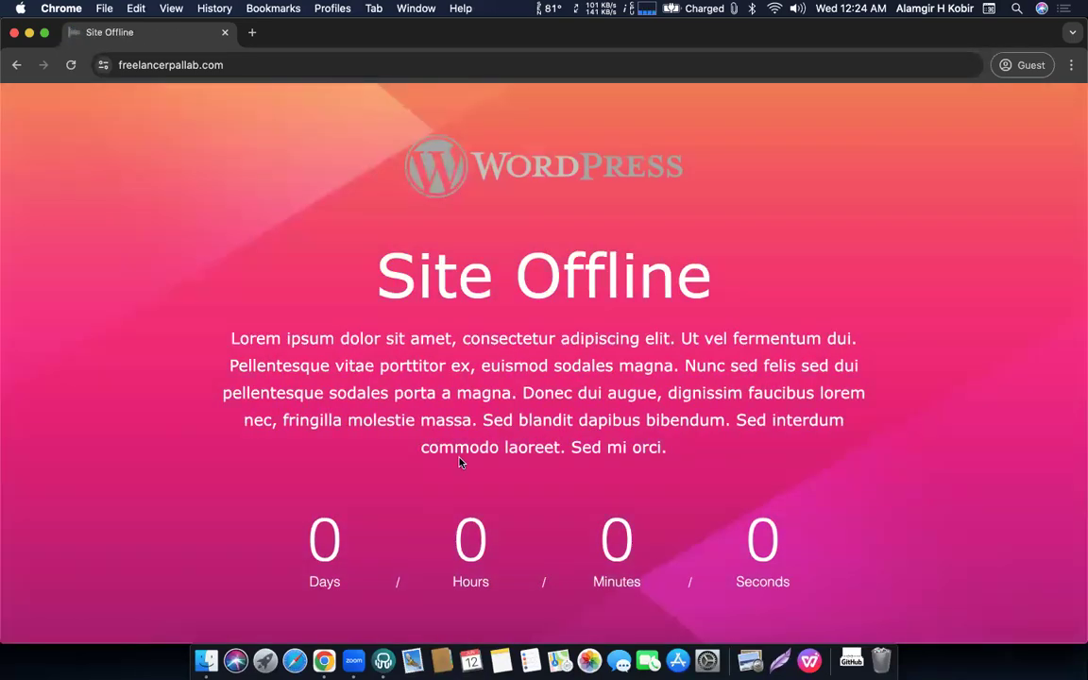
Review the visitor-facing Site Offline page with its pink gradient and zeroed countdown.
{"action": "left_click_drag", "start_coordinate": [456, 452], "coordinate": [494, 418]}
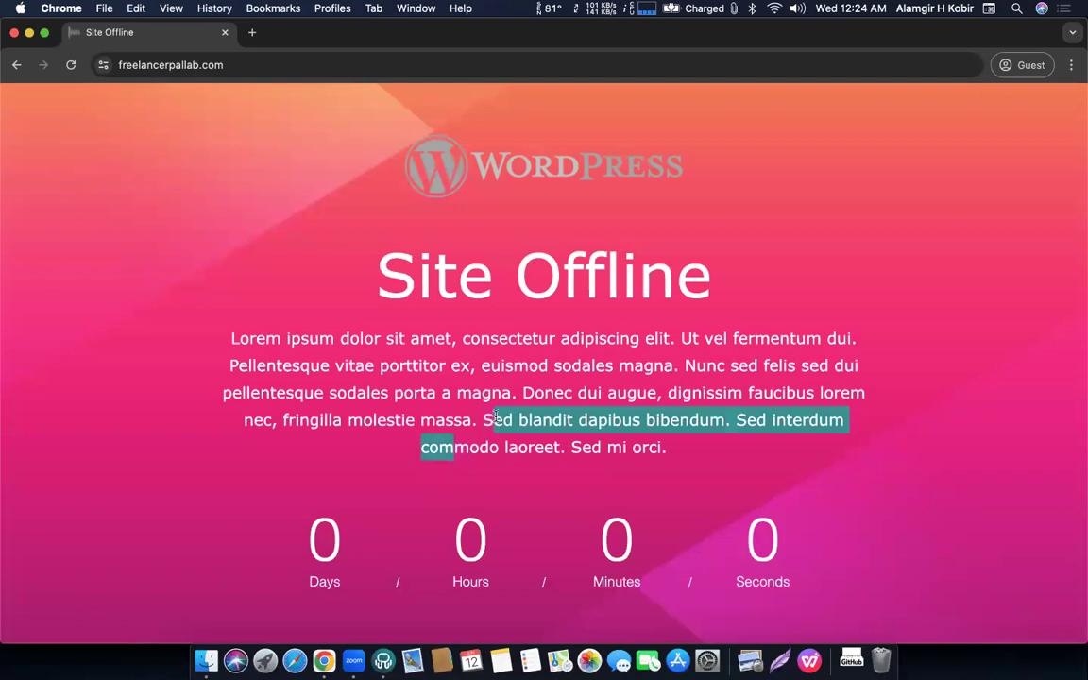
{"action": "left_click", "coordinate": [494, 418]}
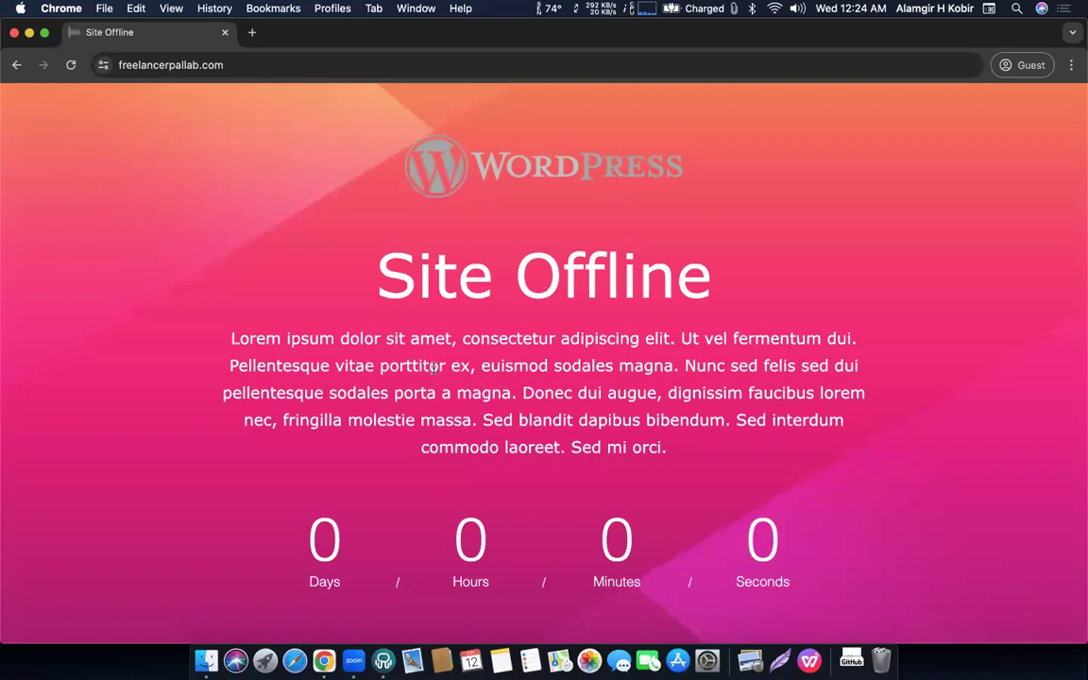
{"action": "scroll", "coordinate": [477, 482], "scroll_direction": "down", "scroll_amount": 4}
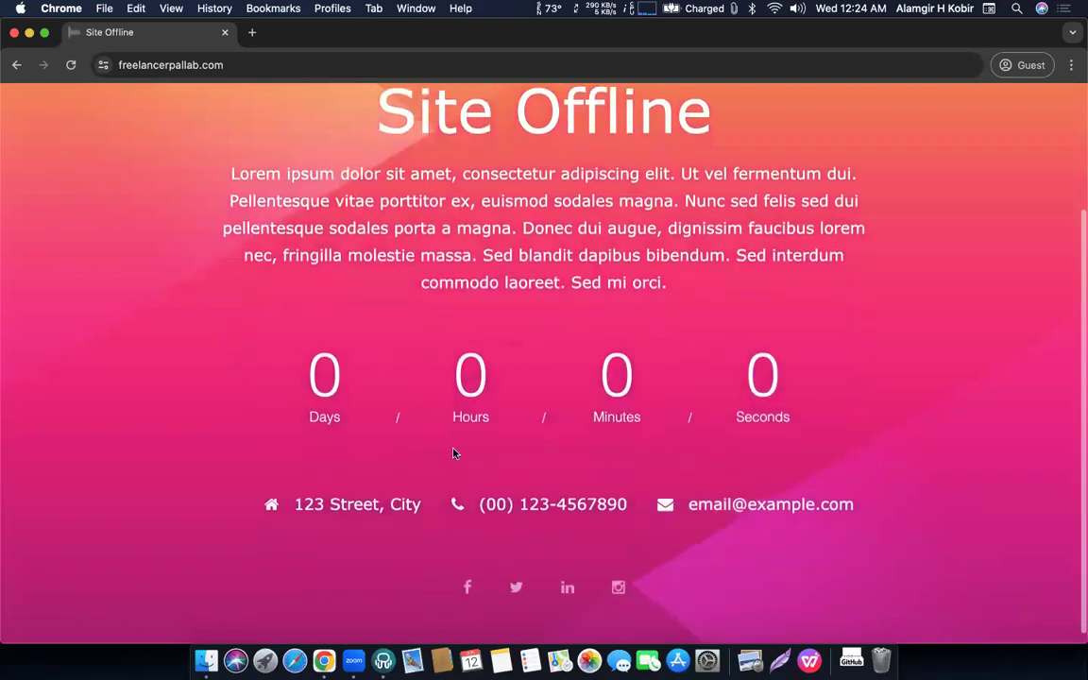
{"action": "scroll", "coordinate": [575, 357], "scroll_direction": "down", "scroll_amount": 1}
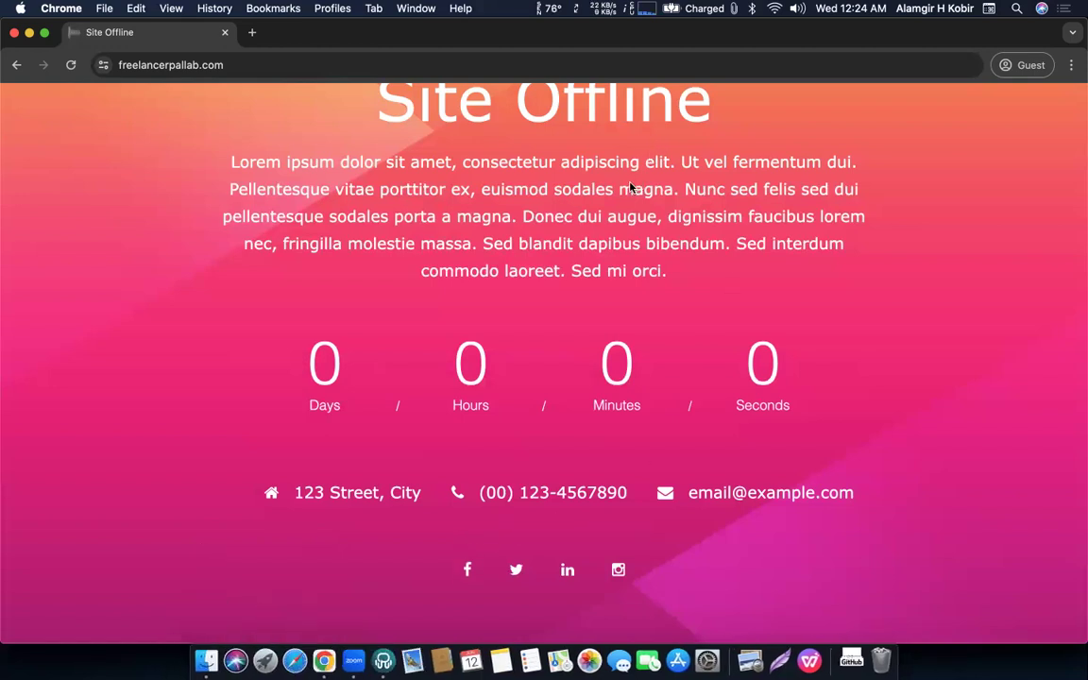
{"action": "scroll", "coordinate": [605, 204], "scroll_direction": "up", "scroll_amount": 4}
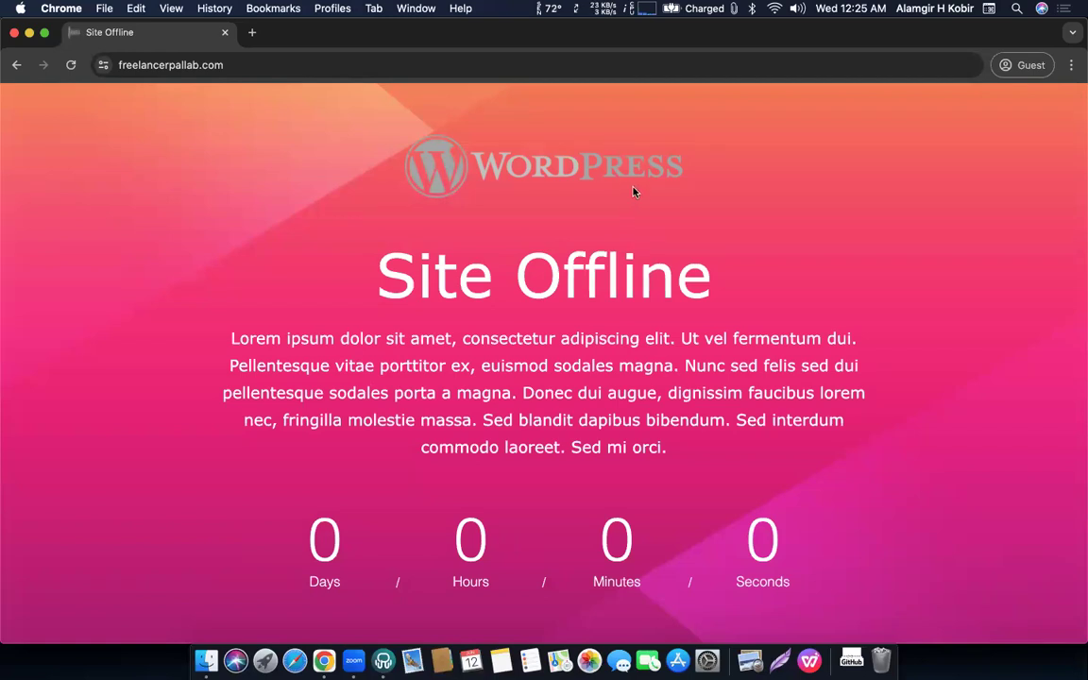
{"action": "key", "text": "ctrl+Up"}
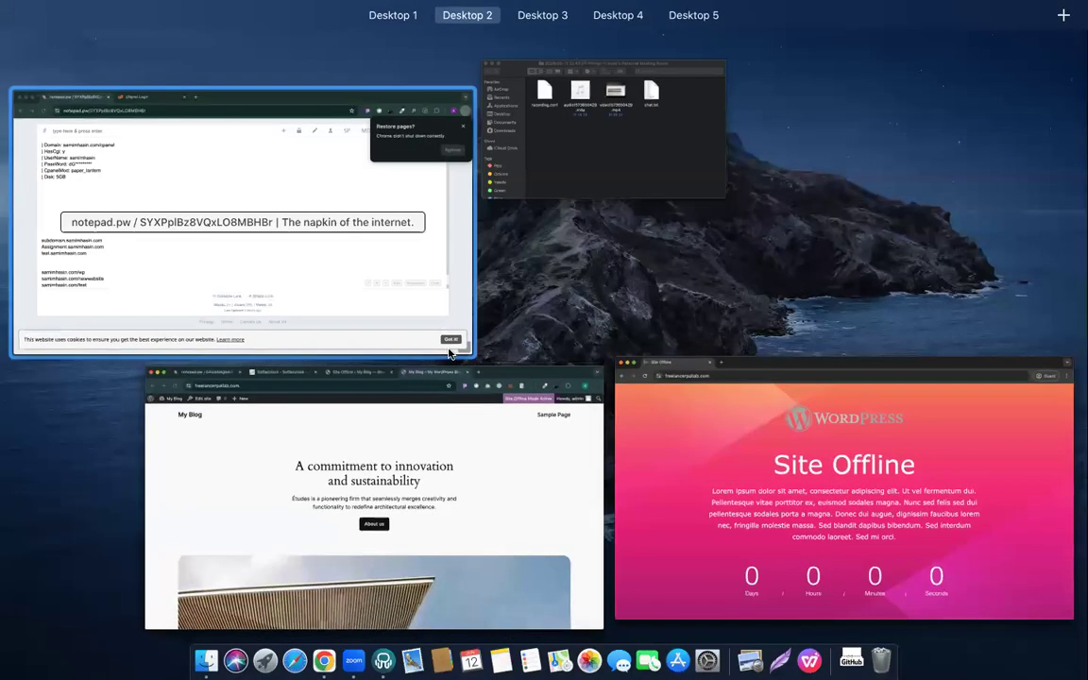
Switch to the admin window's Site Offline settings tab.
{"action": "left_click", "coordinate": [440, 418]}
{"action": "left_click", "coordinate": [492, 65]}
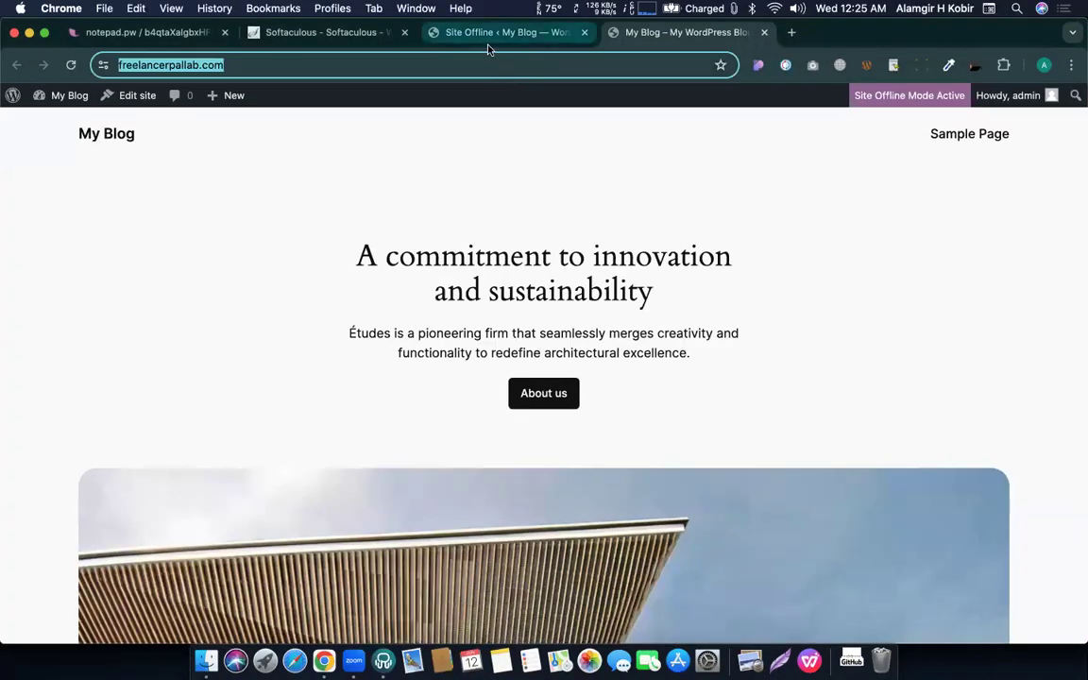
{"action": "left_click", "coordinate": [487, 38]}
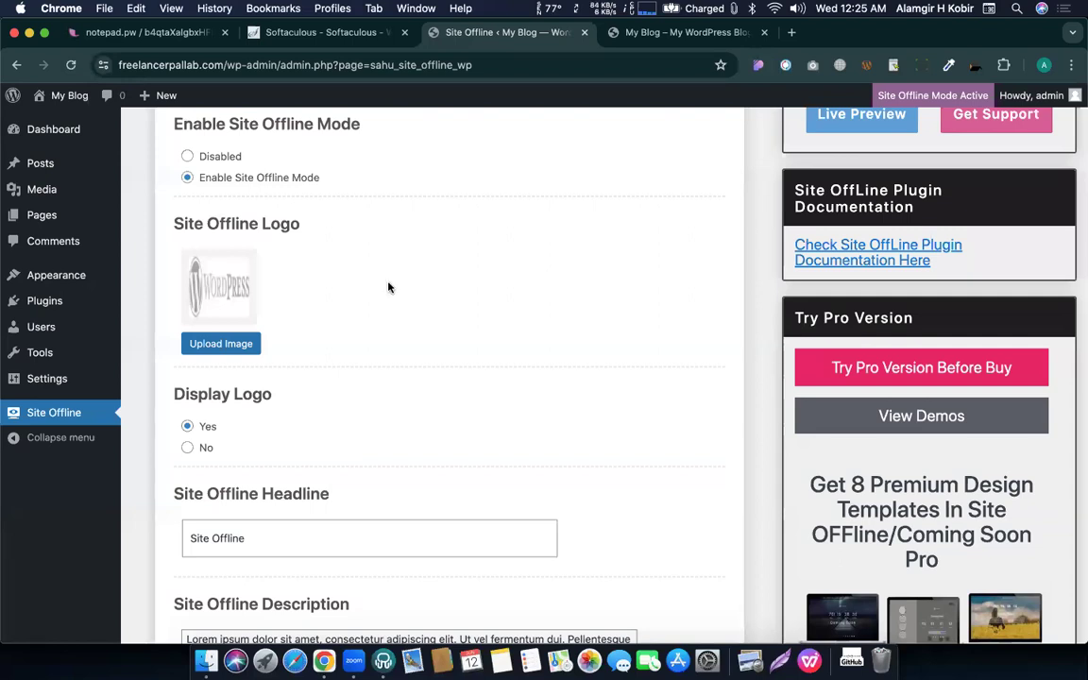
Return to the guest window and review the Site Offline heading and Lorem ipsum paragraph.
{"action": "key", "text": "ctrl+Up"}
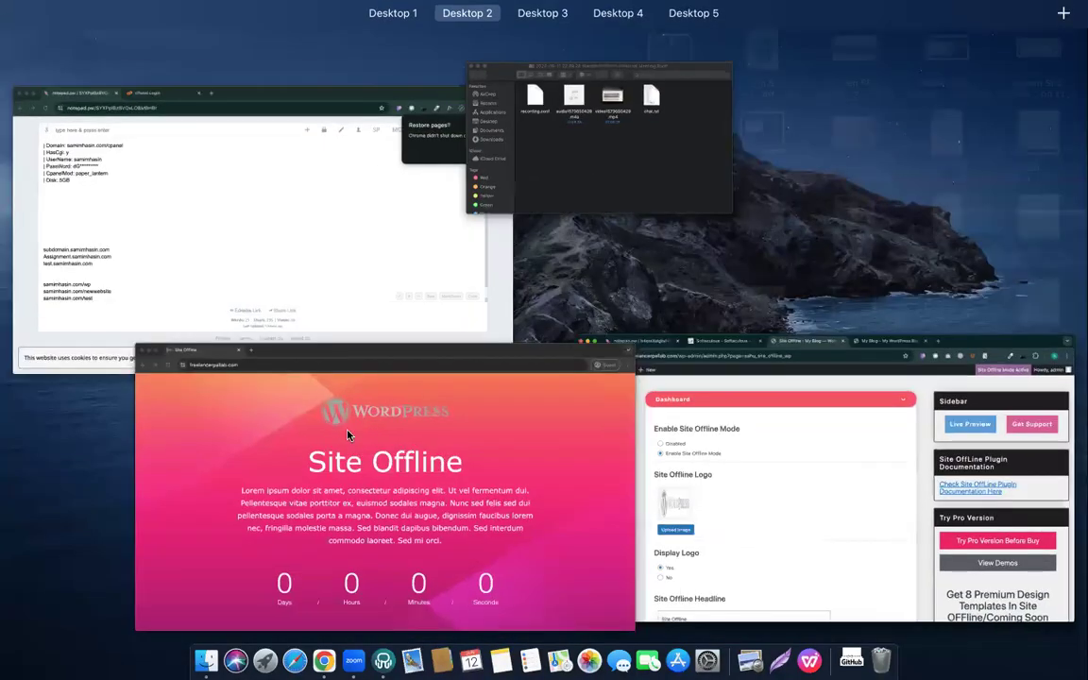
{"action": "left_click", "coordinate": [347, 435]}
{"action": "left_click_drag", "start_coordinate": [376, 277], "coordinate": [636, 287]}
{"action": "left_click_drag", "start_coordinate": [229, 326], "coordinate": [715, 471]}
{"action": "left_click", "coordinate": [748, 469]}
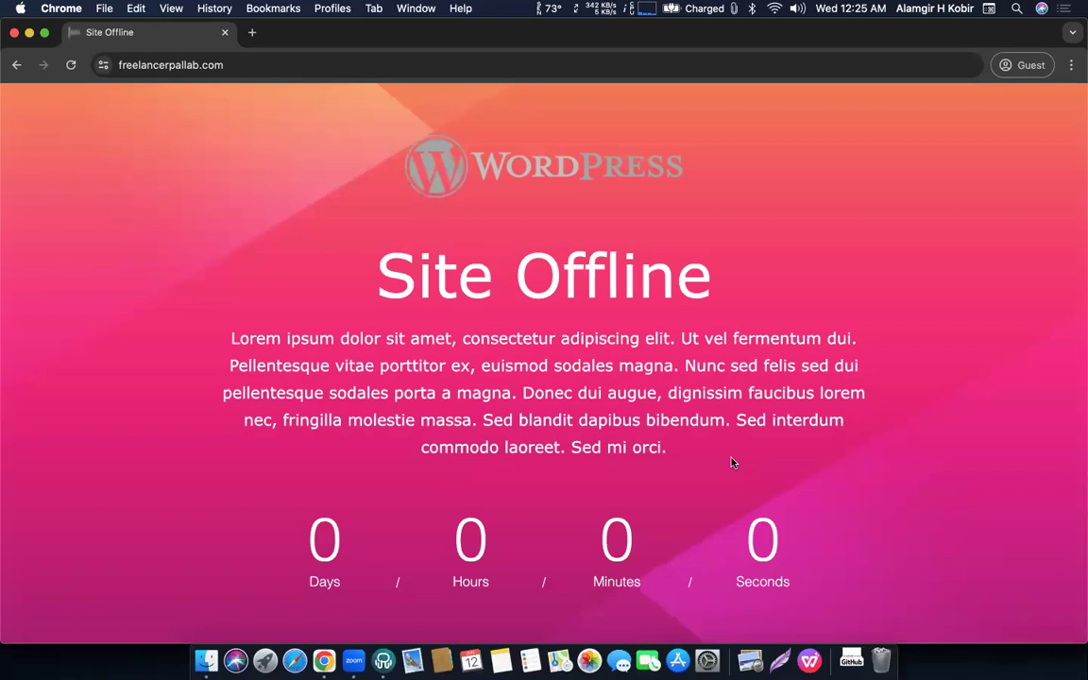
{"action": "scroll", "coordinate": [730, 461], "scroll_direction": "down", "scroll_amount": 2}
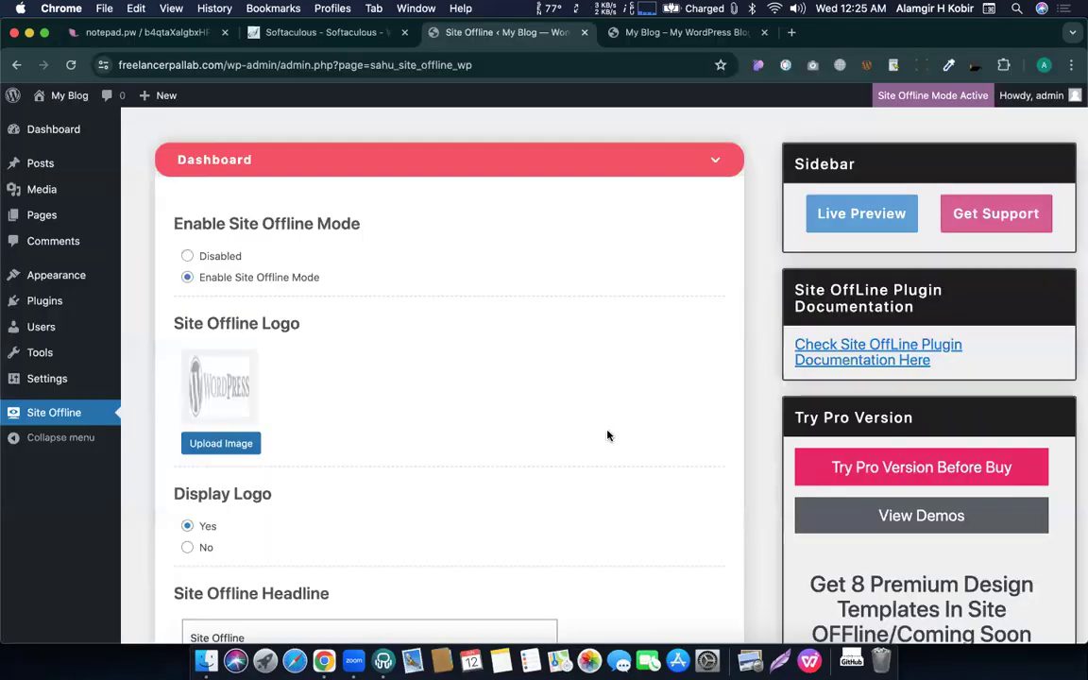
Return to the admin window and scroll down the Site Offline settings.
{"action": "key", "text": "ctrl+Up"}
{"action": "left_click", "coordinate": [607, 434]}
{"action": "scroll", "coordinate": [242, 279], "scroll_direction": "down", "scroll_amount": 4}
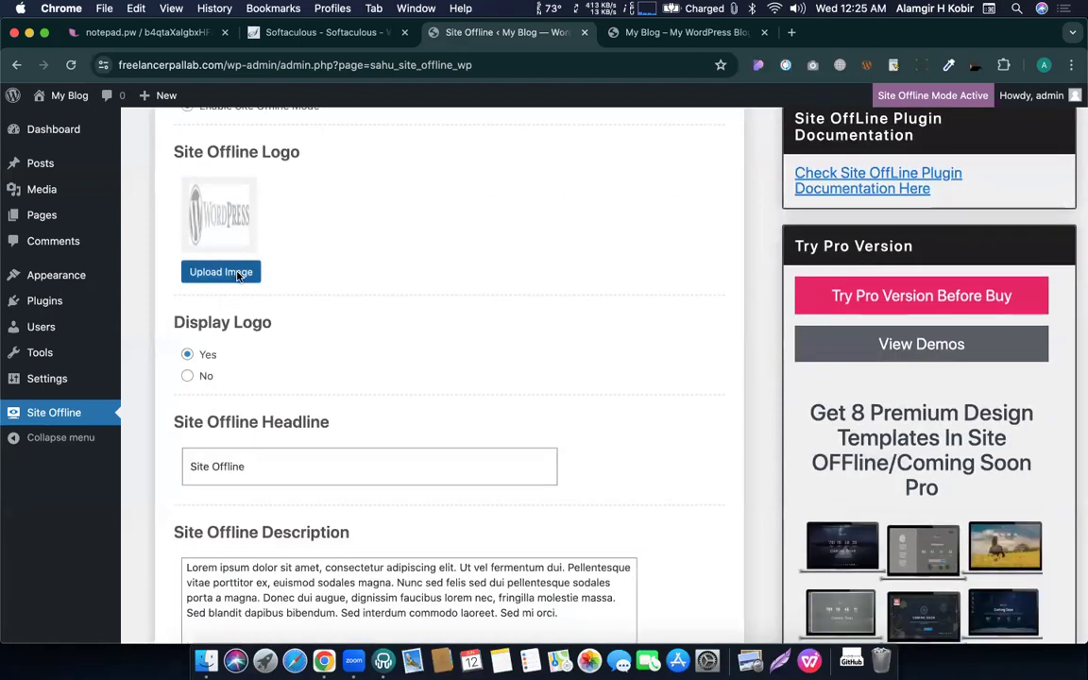
{"action": "scroll", "coordinate": [250, 465], "scroll_direction": "down", "scroll_amount": 1}
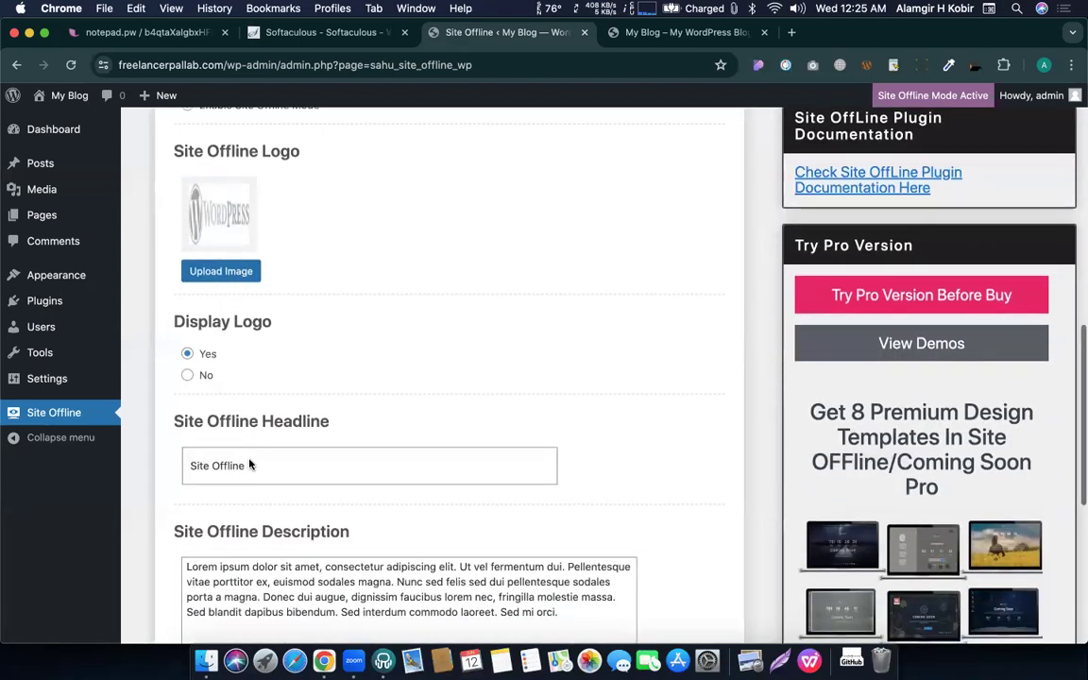
{"action": "scroll", "coordinate": [250, 465], "scroll_direction": "down", "scroll_amount": 3}
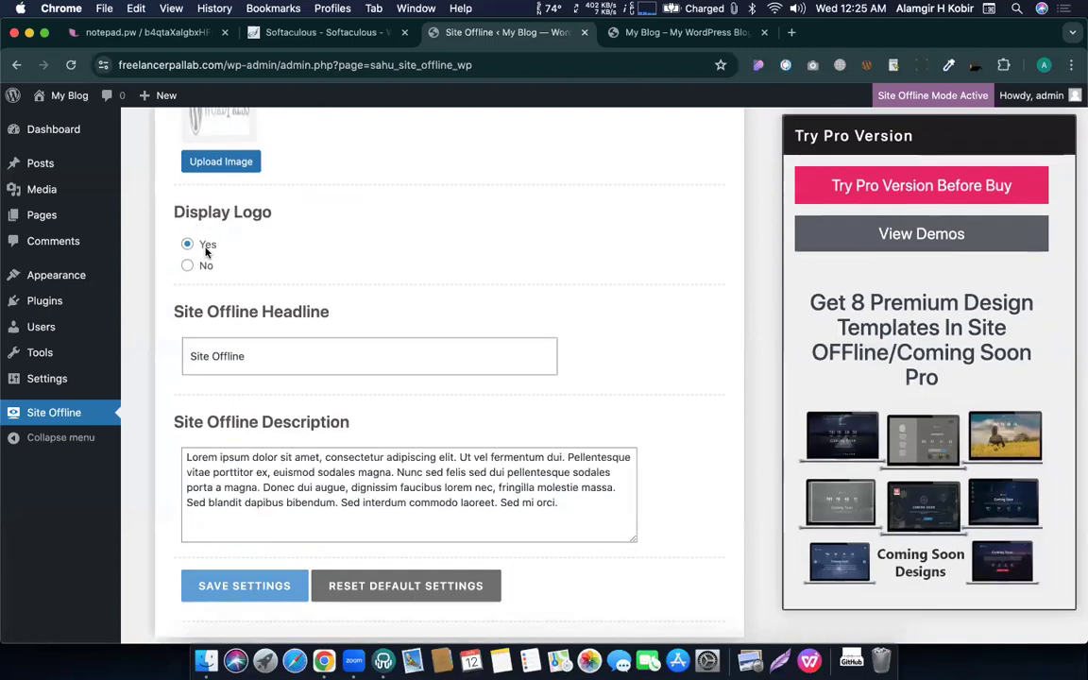
Select the default headline and description text, then move to the My Blog tab's address bar.
{"action": "triple_click", "coordinate": [247, 356]}
{"action": "left_click", "coordinate": [279, 456]}
{"action": "triple_click", "coordinate": [284, 456]}
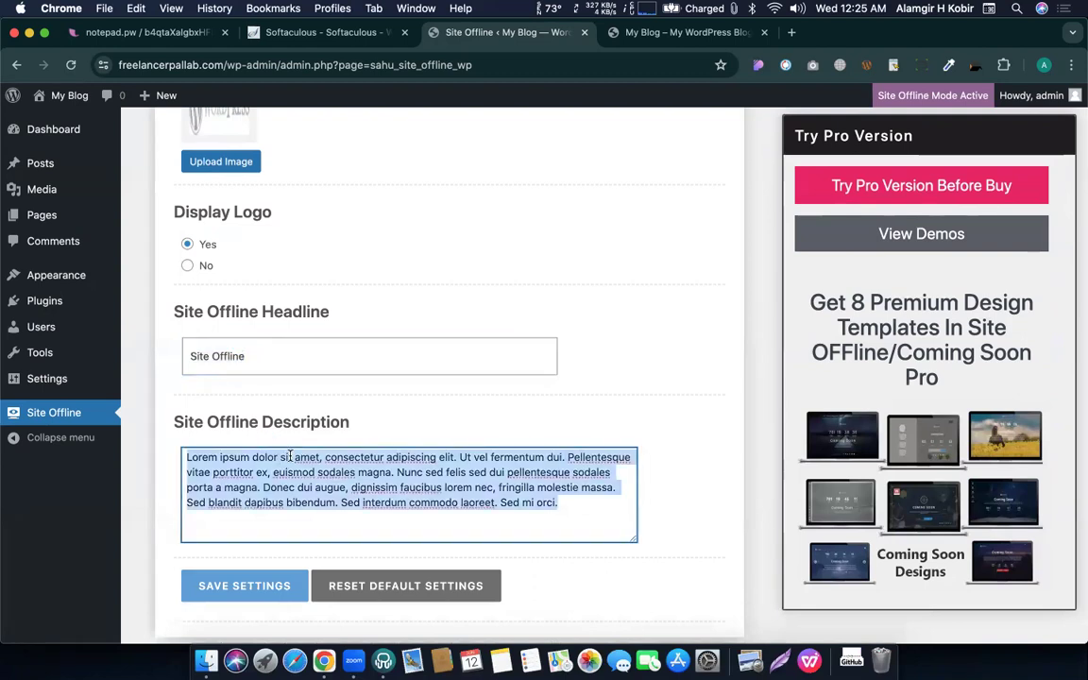
{"action": "scroll", "coordinate": [342, 442], "scroll_direction": "up", "scroll_amount": 9}
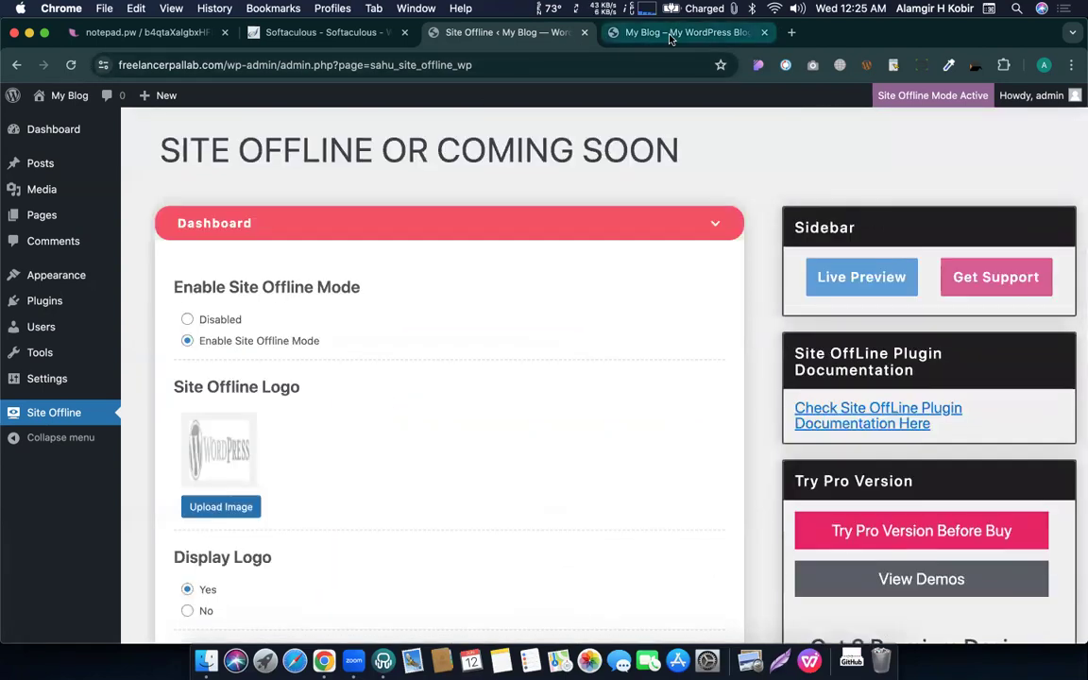
{"action": "left_click", "coordinate": [676, 32]}
{"action": "left_click", "coordinate": [326, 68]}
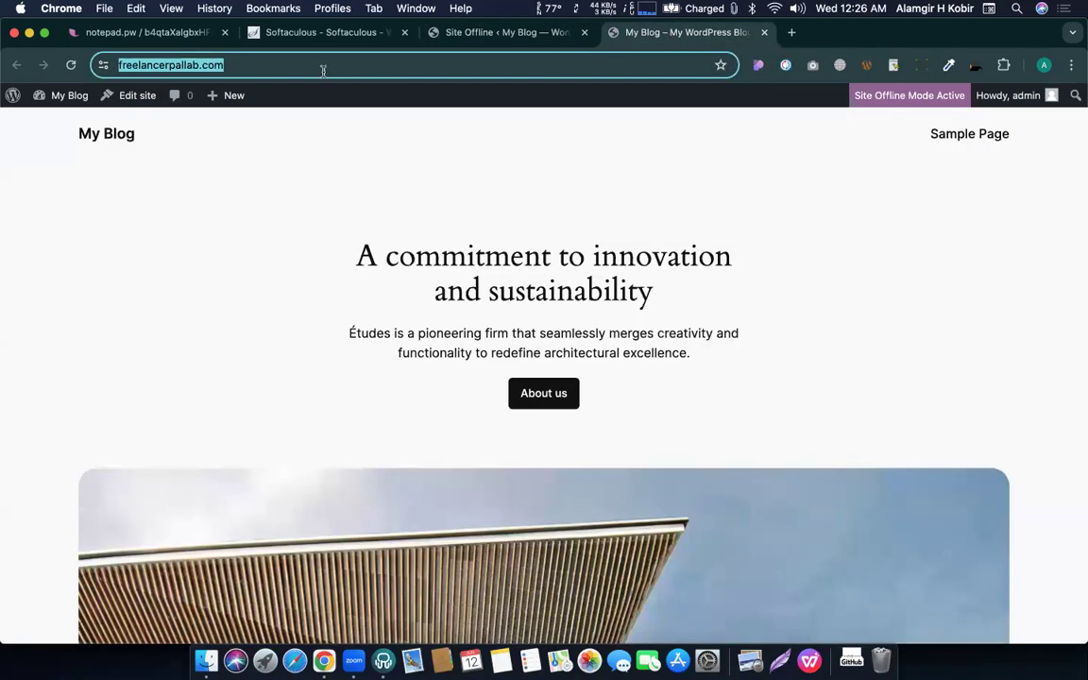
Search Google Images for 'ahk logo' and preview the black circular AHK Creative logo.
{"action": "type", "text": "ahk logo"}
{"action": "key", "text": "Return"}
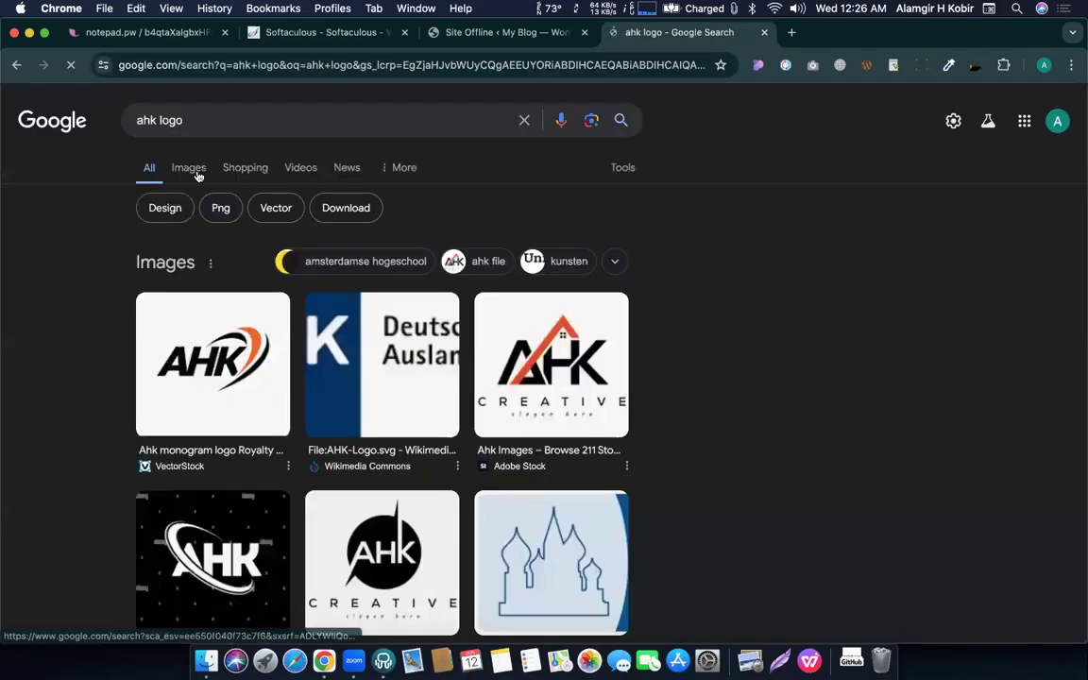
{"action": "left_click", "coordinate": [197, 173]}
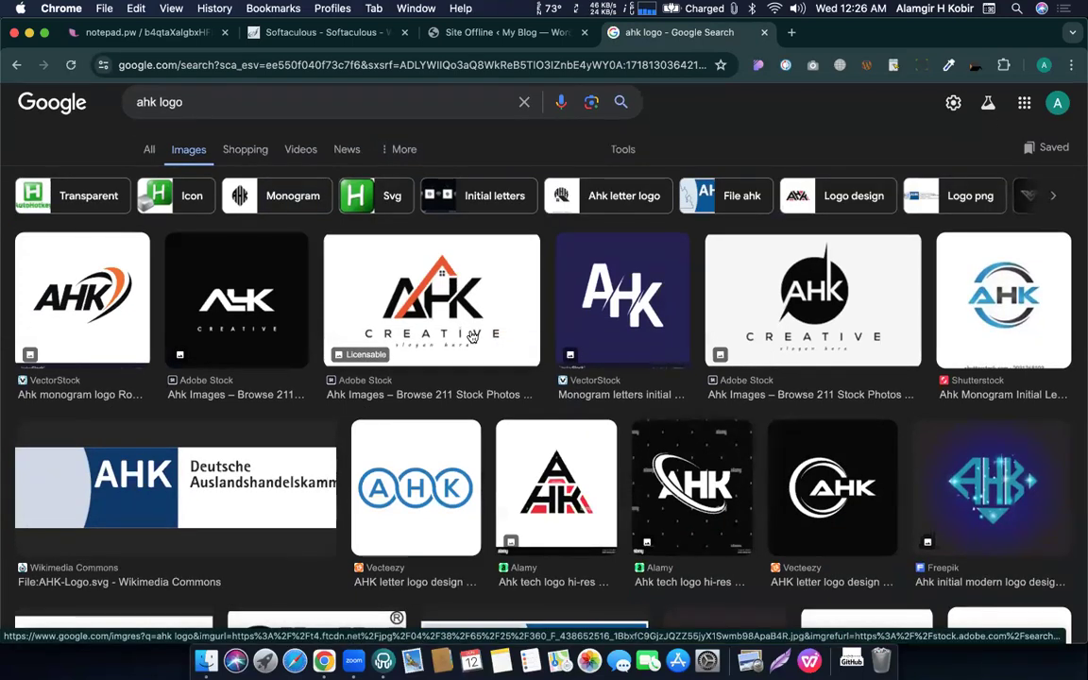
{"action": "left_click", "coordinate": [818, 313]}
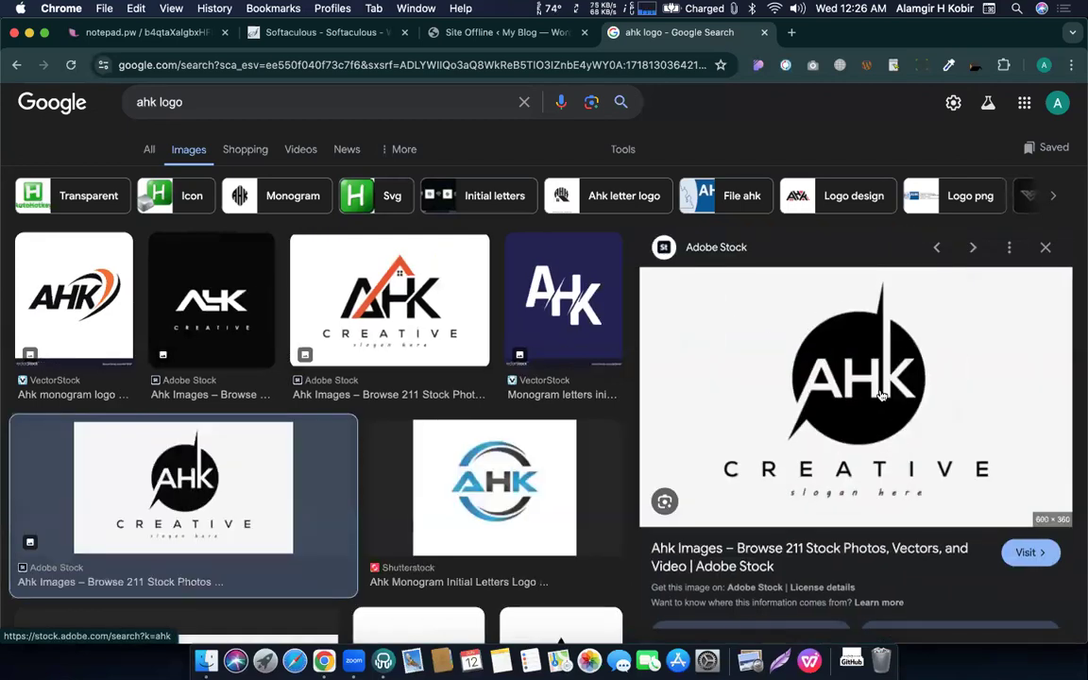
Capture a region screenshot of the AHK logo preview with Cmd+Shift+5.
{"action": "key", "text": "super+shift+5"}
{"action": "left_click_drag", "start_coordinate": [714, 343], "coordinate": [845, 416]}
{"action": "mouse_move", "coordinate": [846, 472]}
{"action": "left_mouse_down"}
{"action": "mouse_move", "coordinate": [842, 444]}
{"action": "mouse_move", "coordinate": [842, 453]}
{"action": "left_mouse_up"}
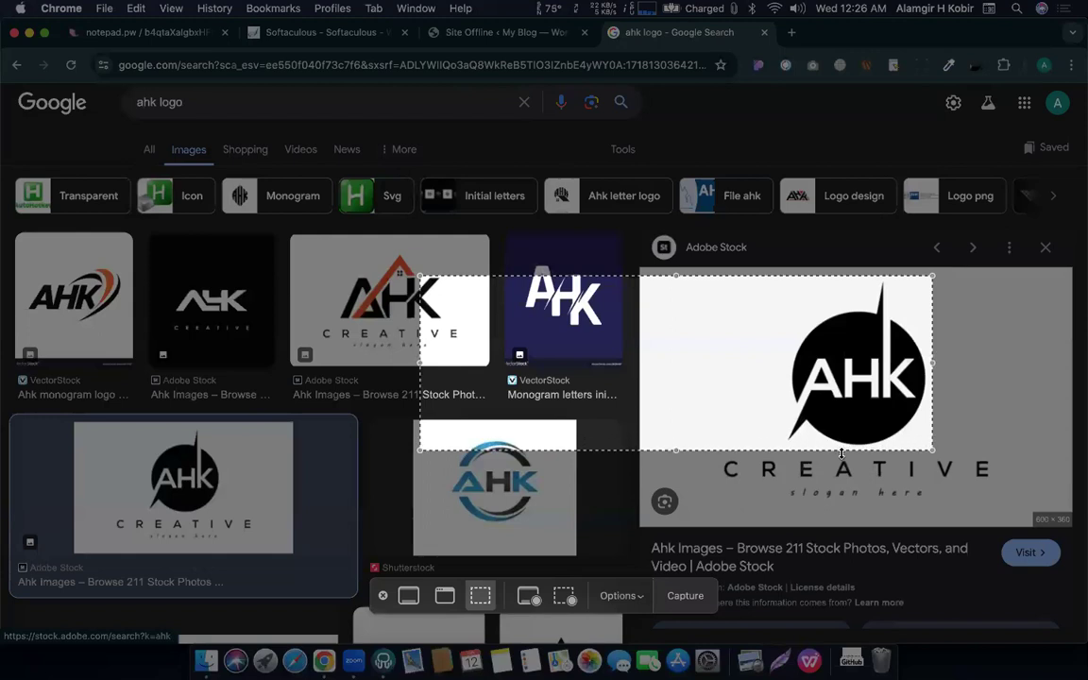
{"action": "left_click_drag", "start_coordinate": [420, 360], "coordinate": [778, 398]}
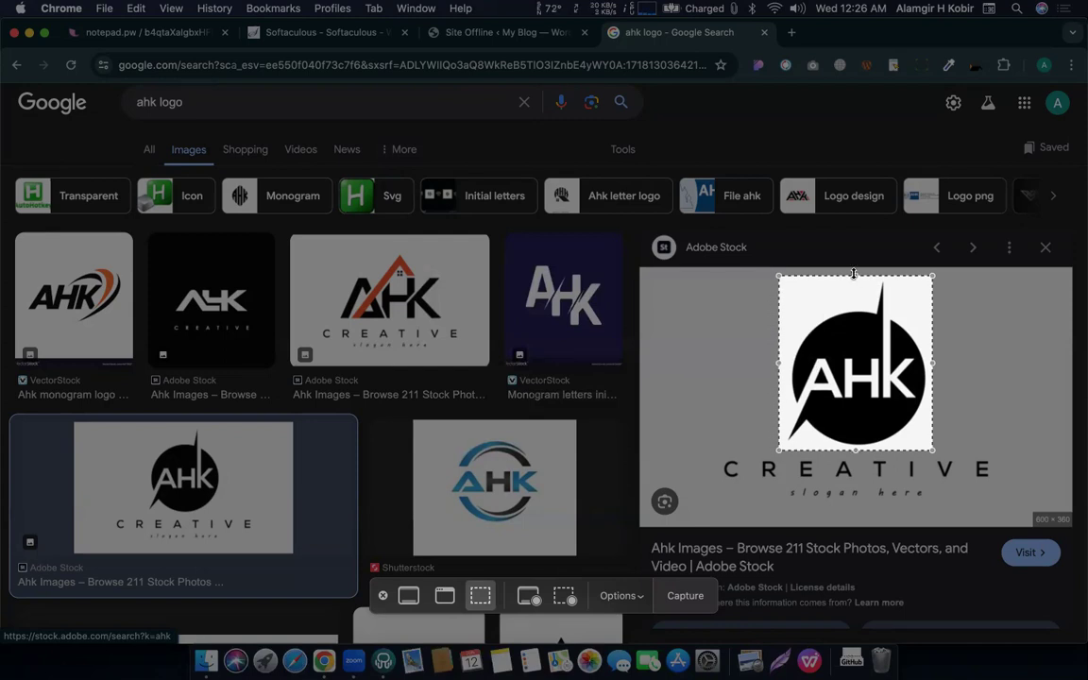
{"action": "left_click_drag", "start_coordinate": [854, 274], "coordinate": [853, 280]}
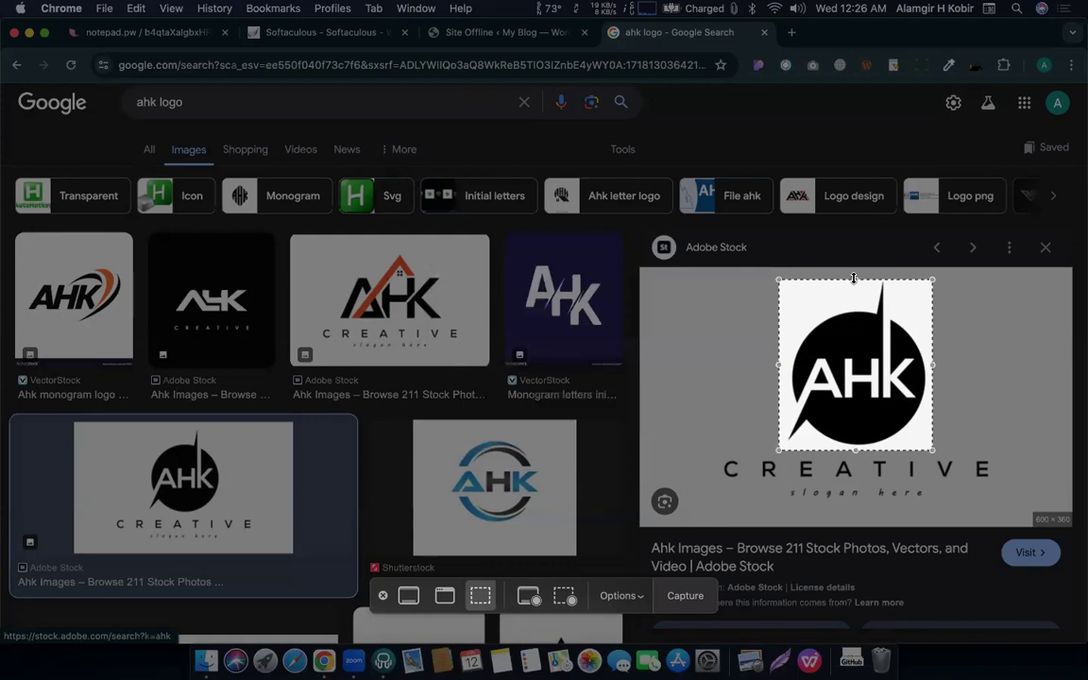
{"action": "key", "text": "Return"}
Start uploading a new Site Offline logo image.
{"action": "left_click", "coordinate": [498, 34]}
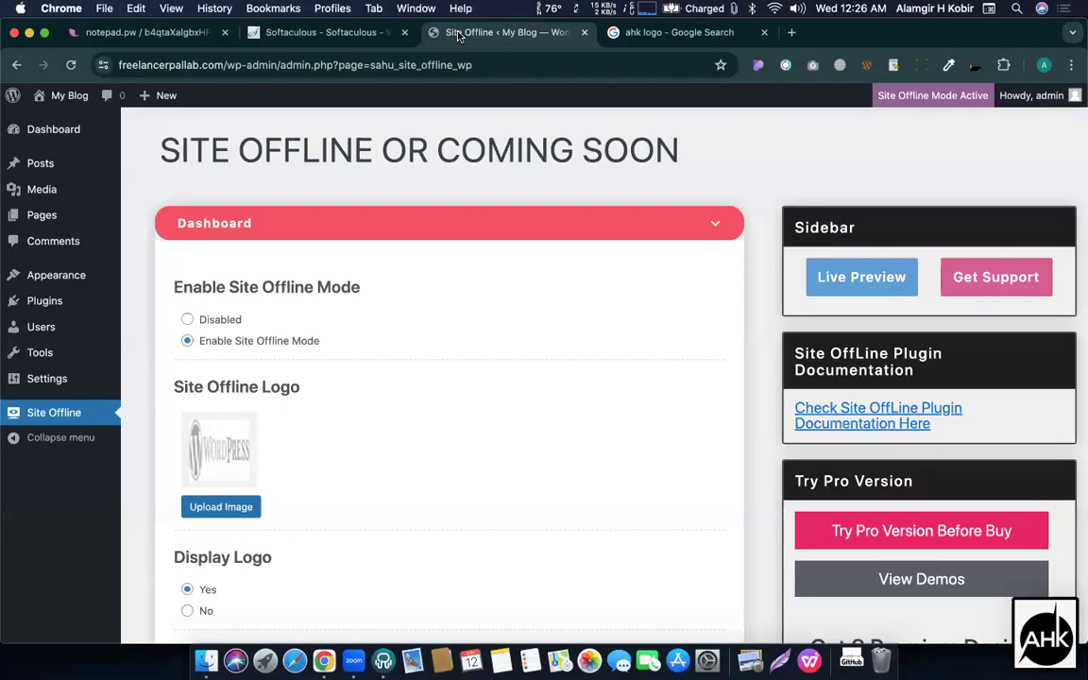
{"action": "scroll", "coordinate": [305, 433], "scroll_direction": "down", "scroll_amount": 2}
{"action": "left_click", "coordinate": [227, 441]}
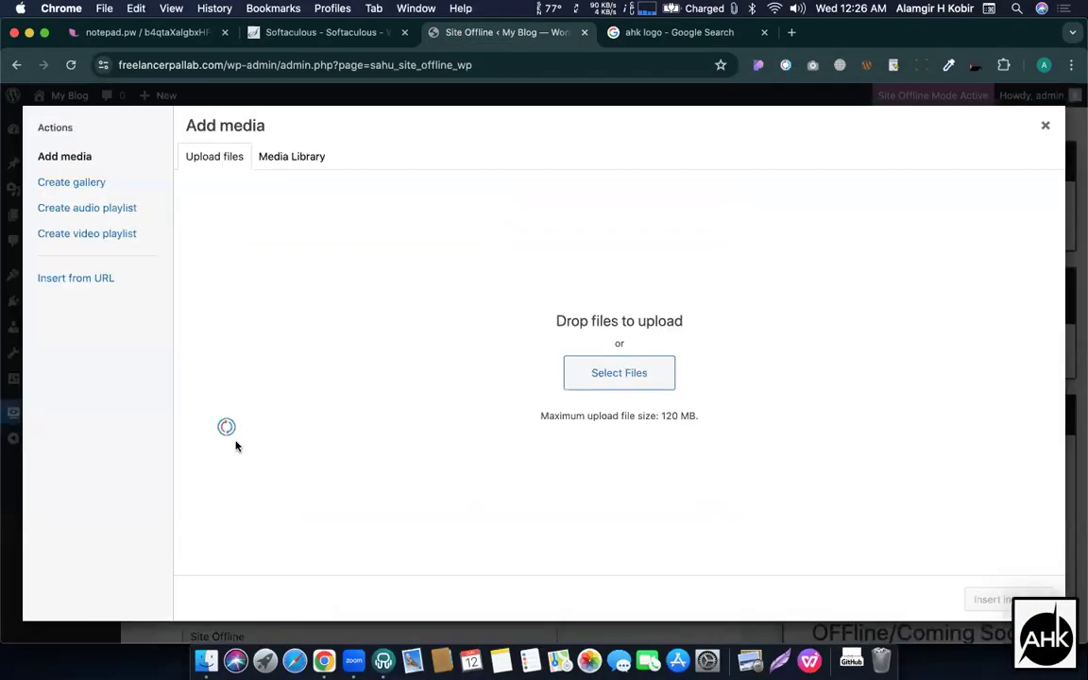
{"action": "left_click", "coordinate": [598, 386]}
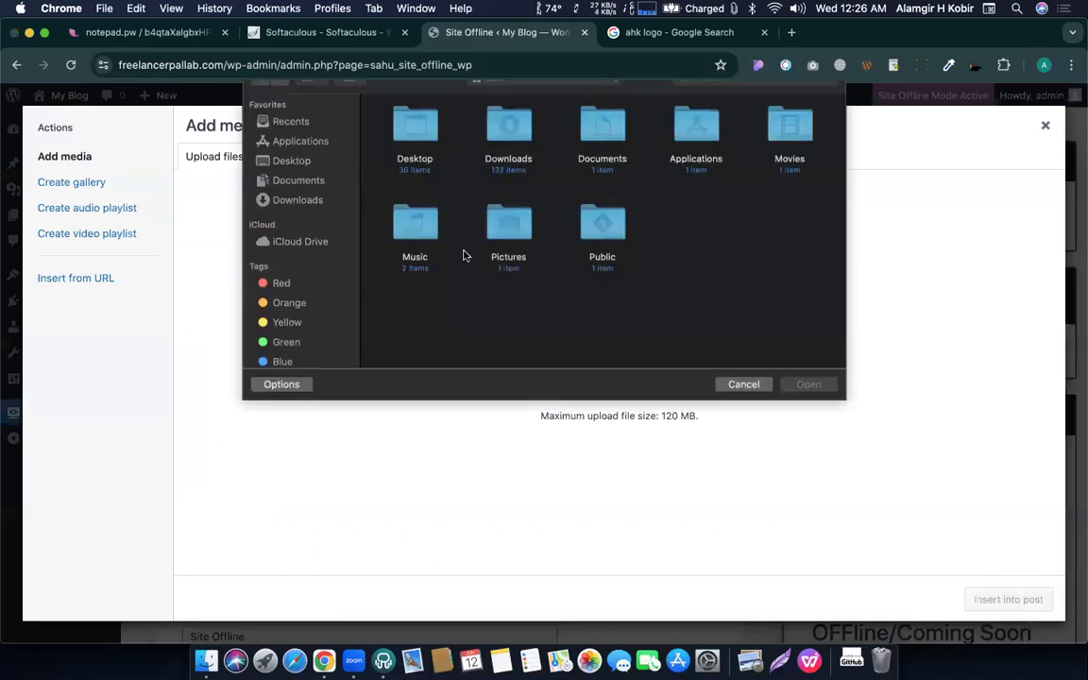
Upload the AHK logo screenshot from the Desktop and insert it as the logo.
{"action": "left_click", "coordinate": [281, 178]}
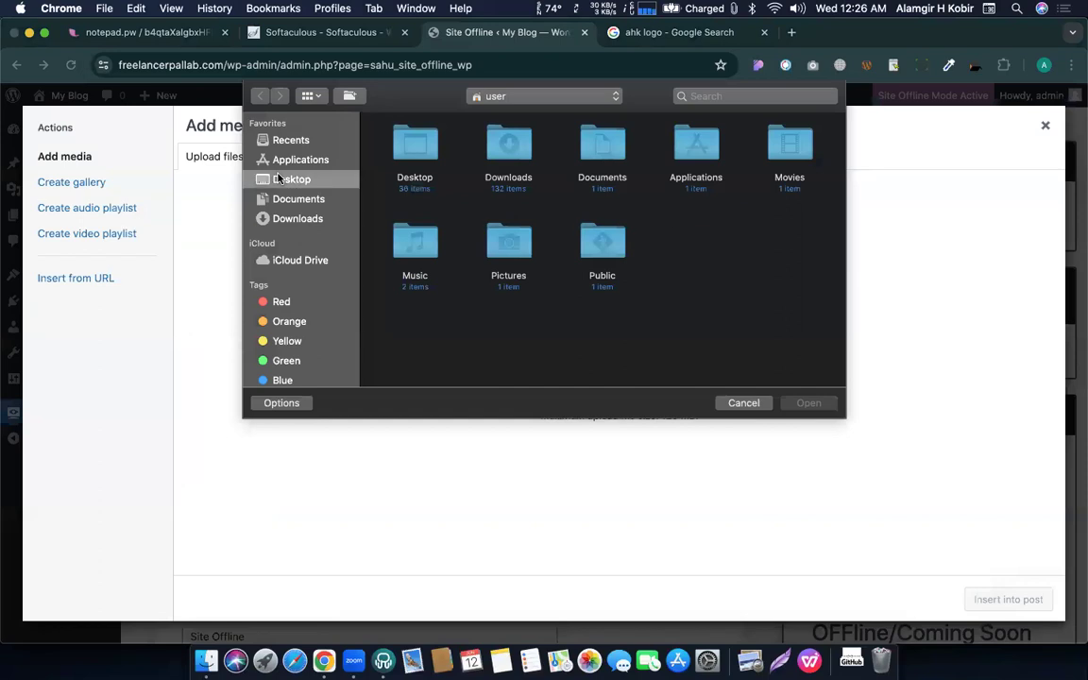
{"action": "left_click", "coordinate": [315, 217]}
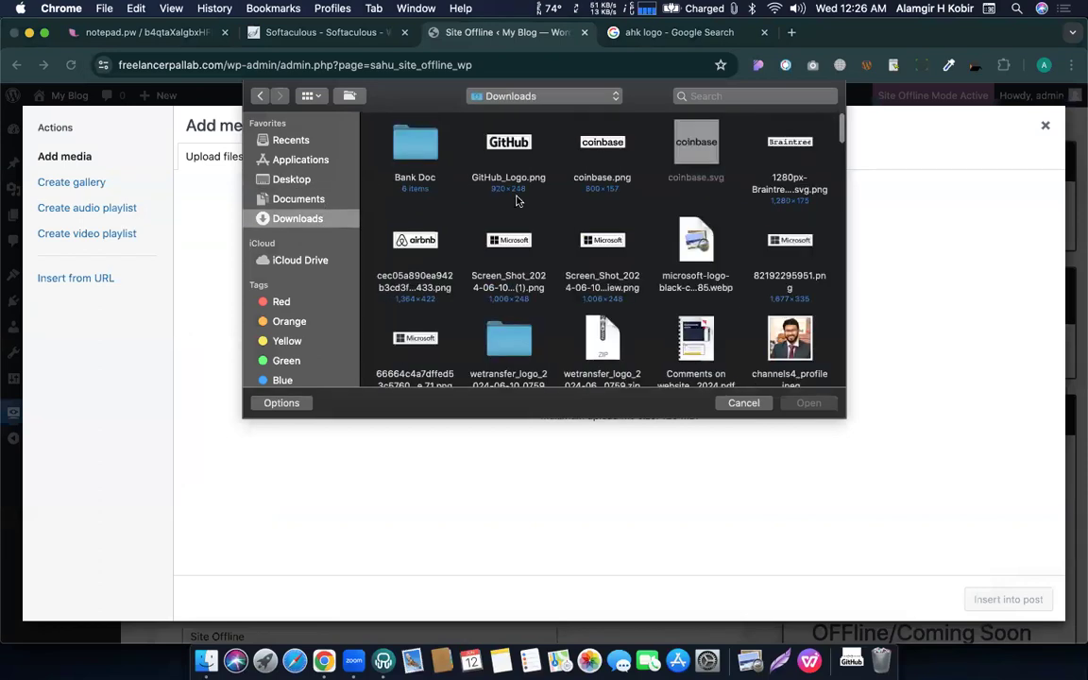
{"action": "scroll", "coordinate": [517, 201], "scroll_direction": "down", "scroll_amount": 5}
{"action": "scroll", "coordinate": [467, 203], "scroll_direction": "up", "scroll_amount": 5}
{"action": "right_click", "coordinate": [461, 203]}
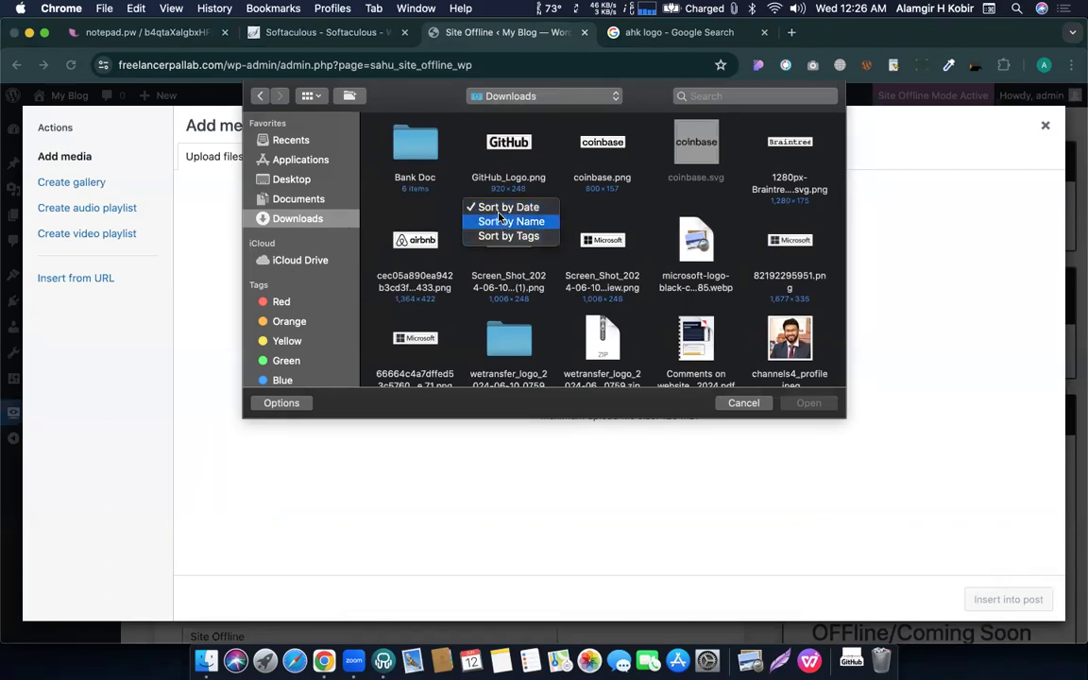
{"action": "left_click", "coordinate": [493, 208]}
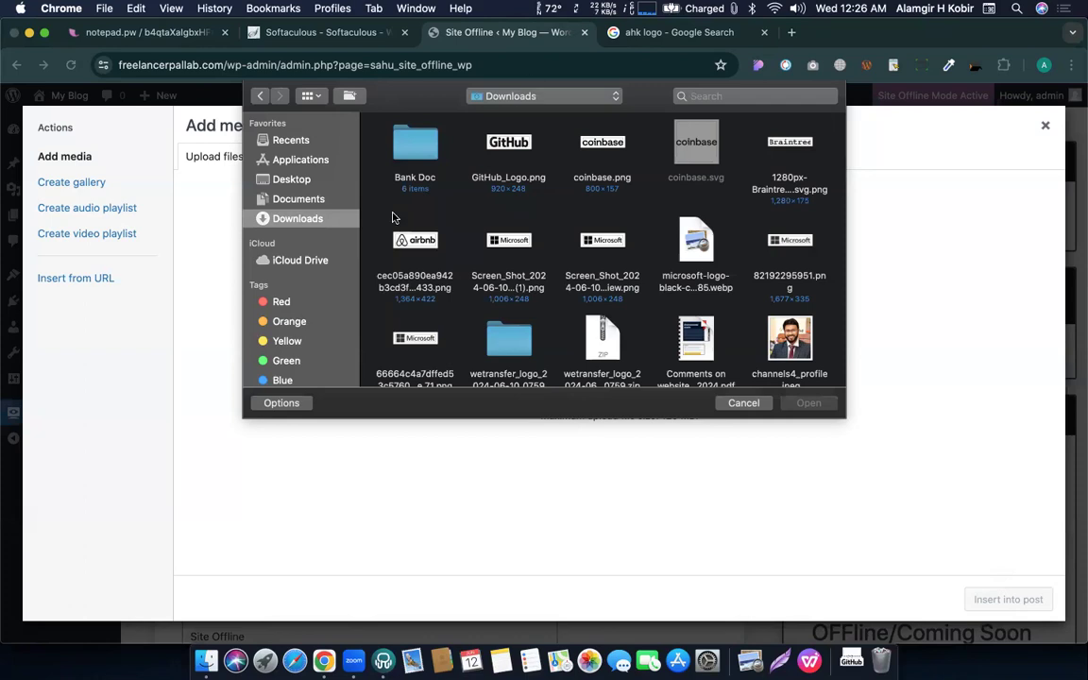
{"action": "left_click", "coordinate": [290, 179]}
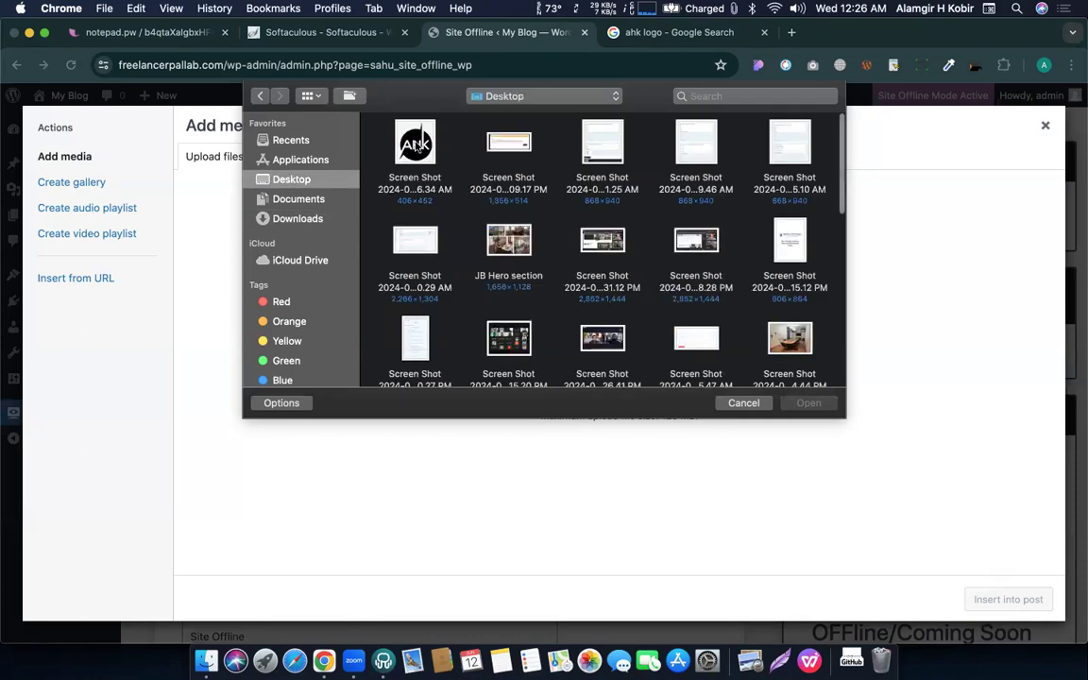
{"action": "left_click", "coordinate": [413, 140]}
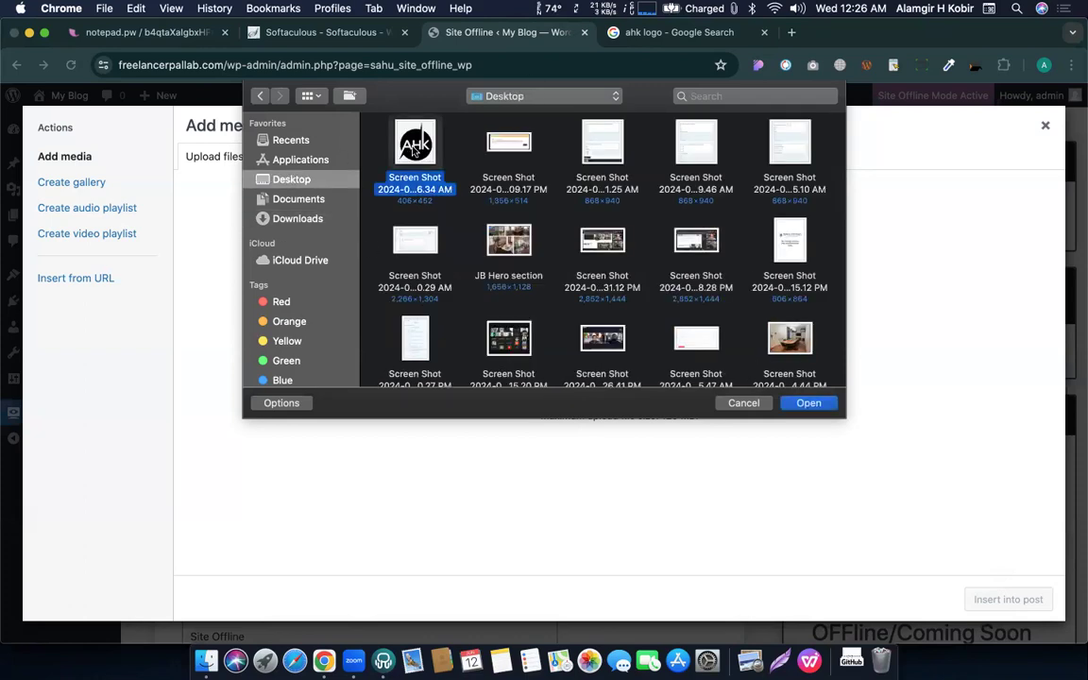
{"action": "left_click", "coordinate": [808, 404]}
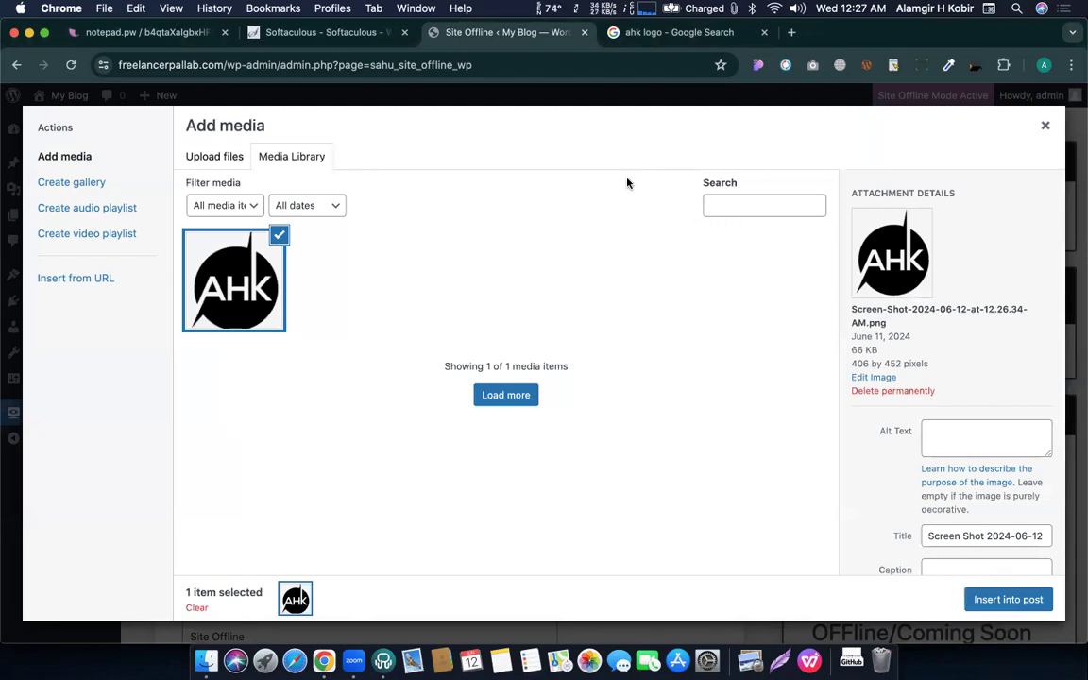
{"action": "left_click", "coordinate": [1008, 600]}
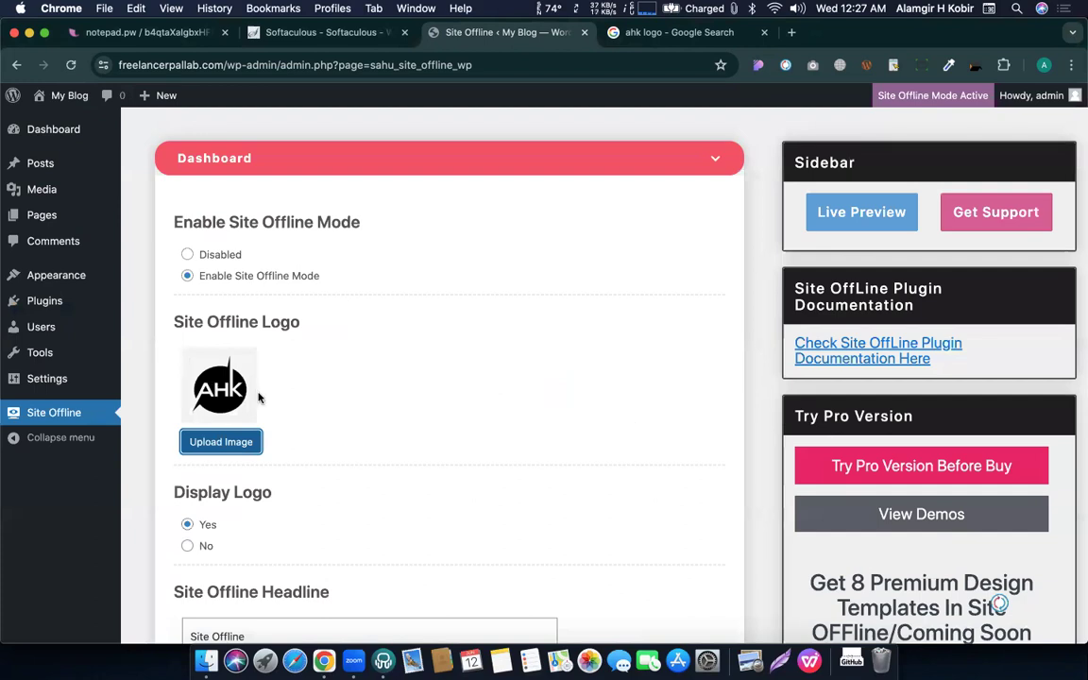
Change the headline to 'We are coming soon.'.
{"action": "scroll", "coordinate": [262, 396], "scroll_direction": "down", "scroll_amount": 5}
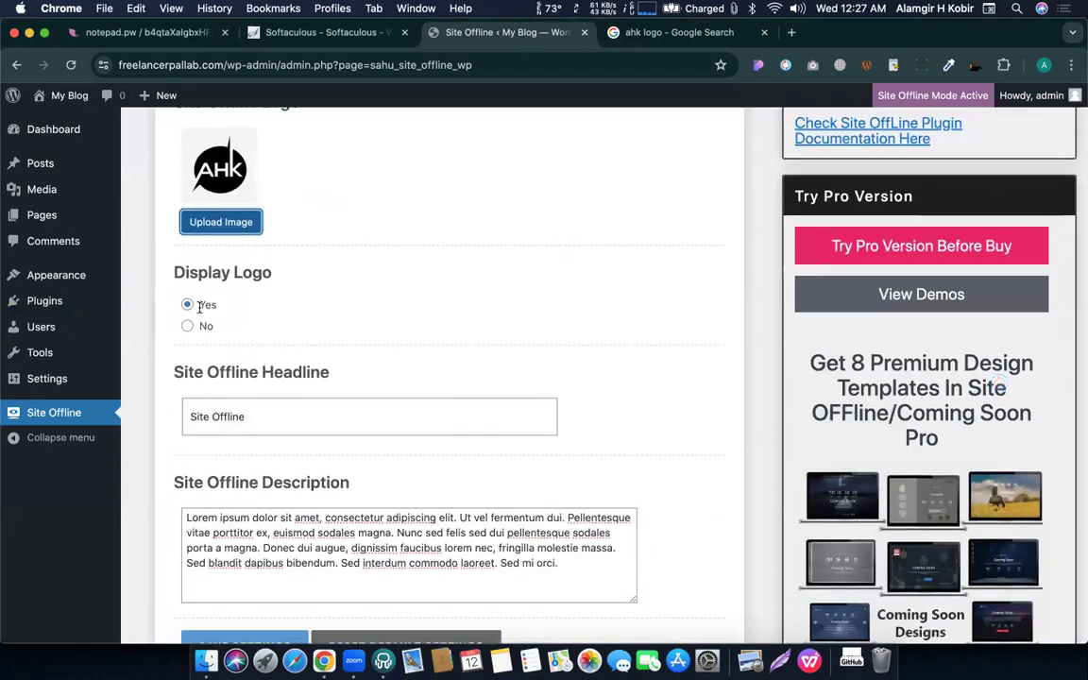
{"action": "triple_click", "coordinate": [250, 413]}
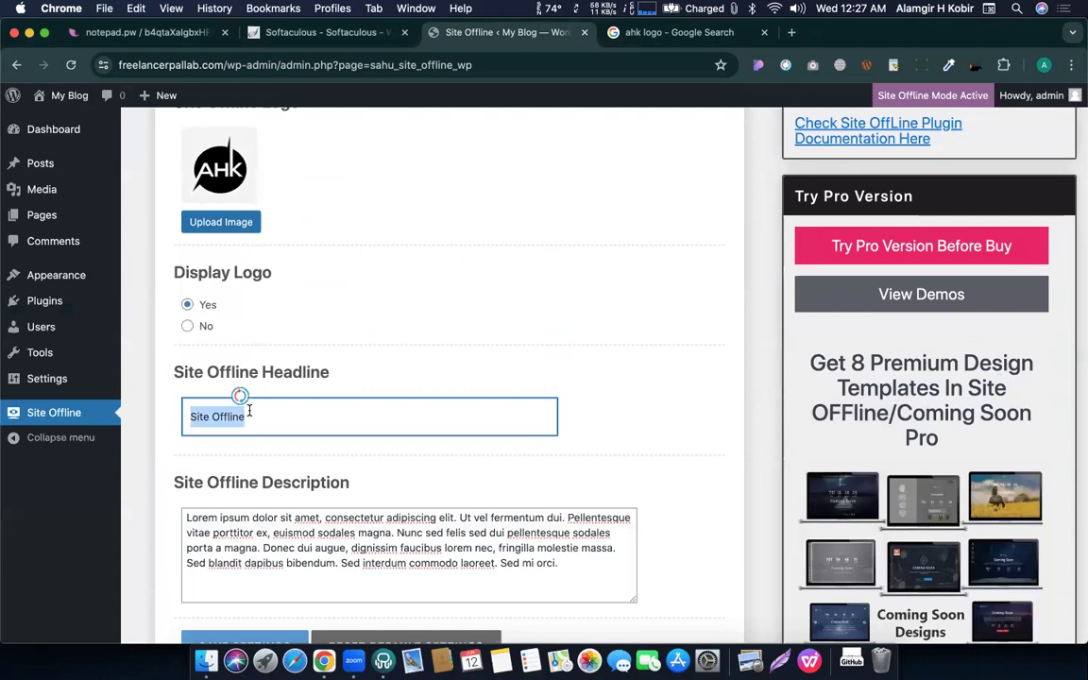
{"action": "type", "text": "We "}
{"action": "type", "text": "are c"}
{"action": "type", "text": "i"}
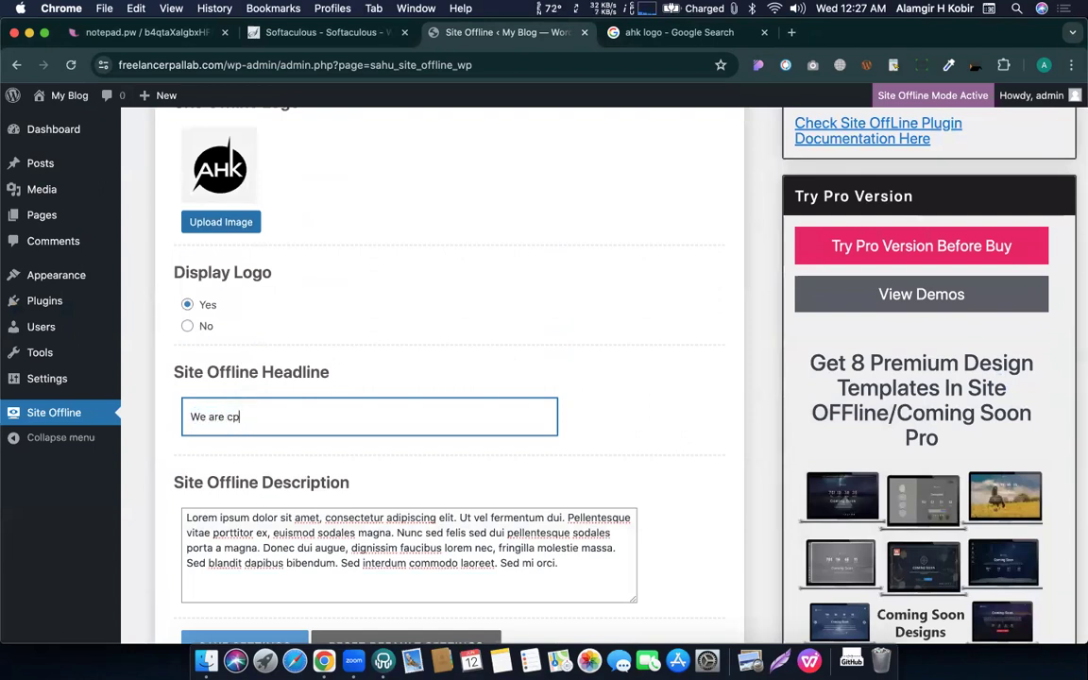
{"action": "key", "text": "BackSpace"}
{"action": "type", "text": "oming soon..."}
Replace the opening Lorem sentences with 'CMBD 266 Coming soon website.' and save the settings.
{"action": "scroll", "coordinate": [362, 430], "scroll_direction": "down", "scroll_amount": 3}
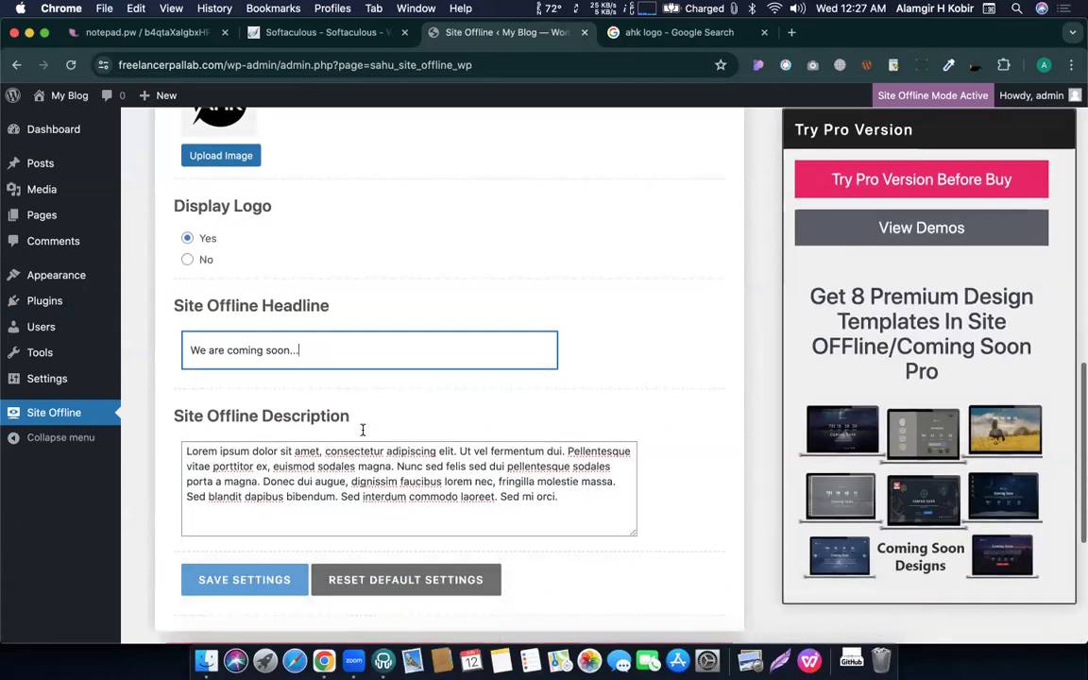
{"action": "left_click_drag", "start_coordinate": [394, 424], "coordinate": [170, 414]}
{"action": "type", "text": "CMBD"}
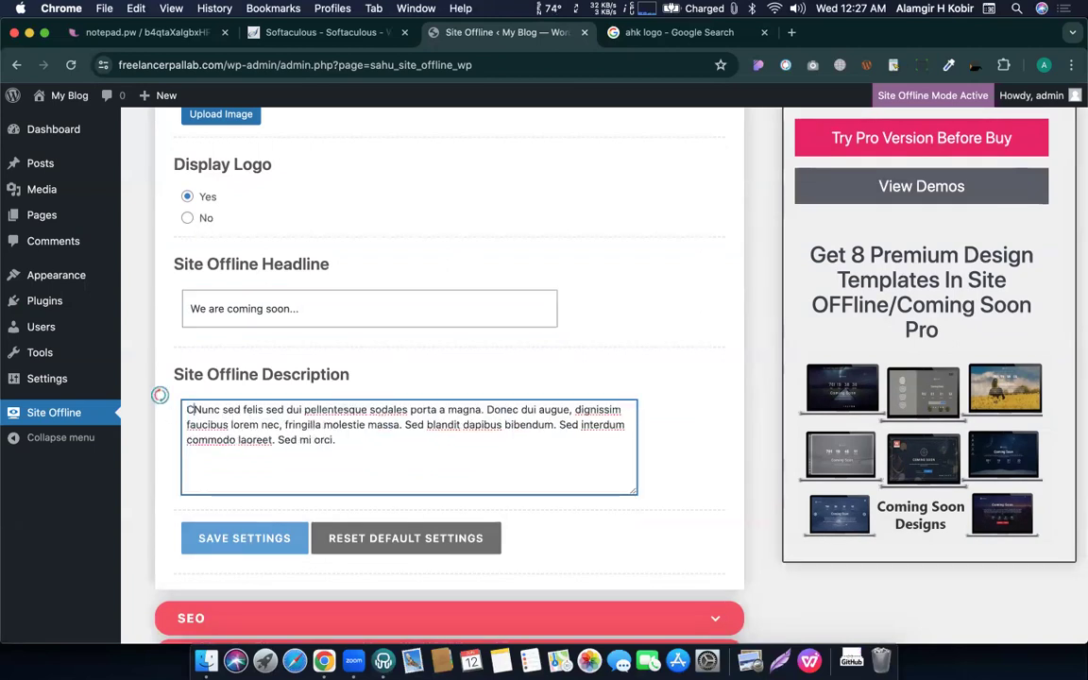
{"action": "type", "text": " 266"}
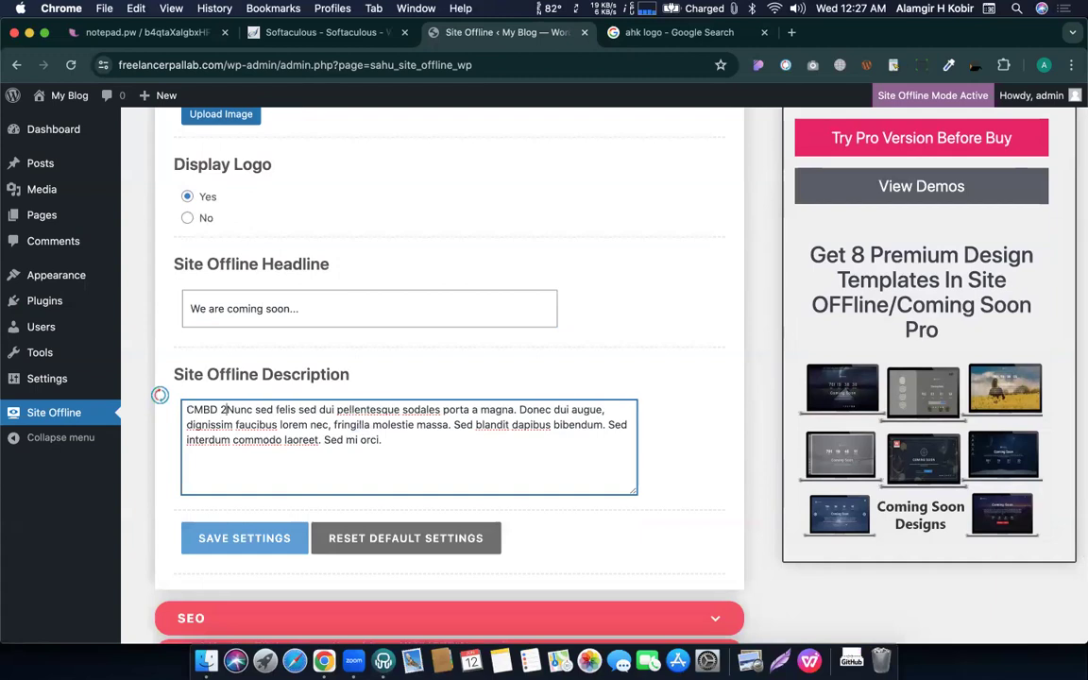
{"action": "type", "text": " Coming soo"}
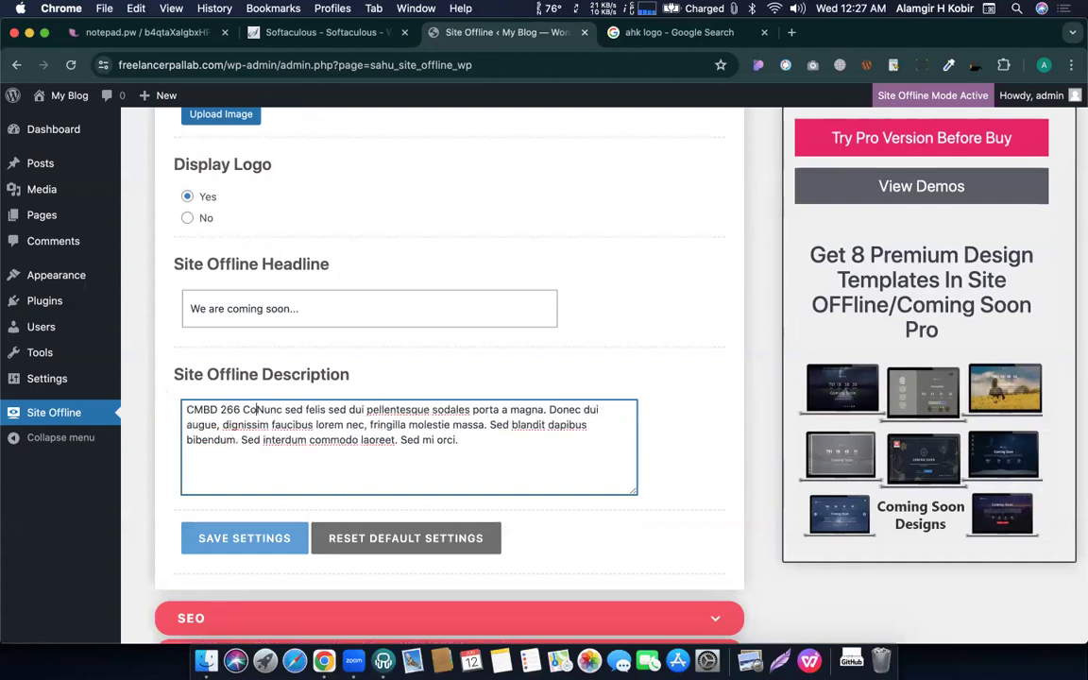
{"action": "type", "text": "n website"}
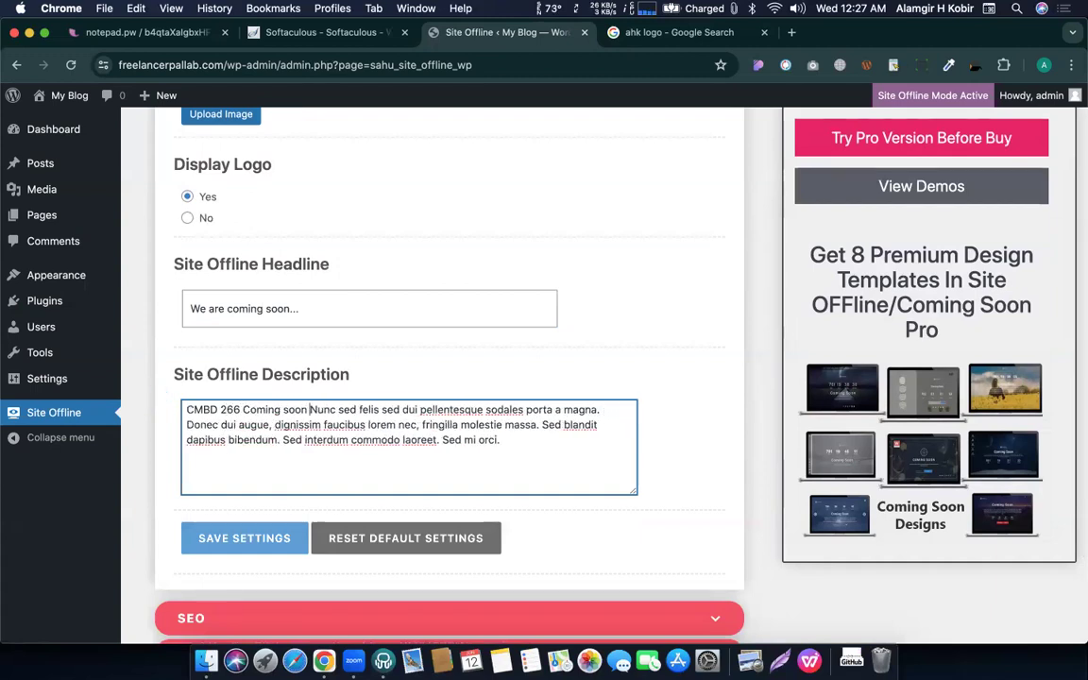
{"action": "type", "text": "."}
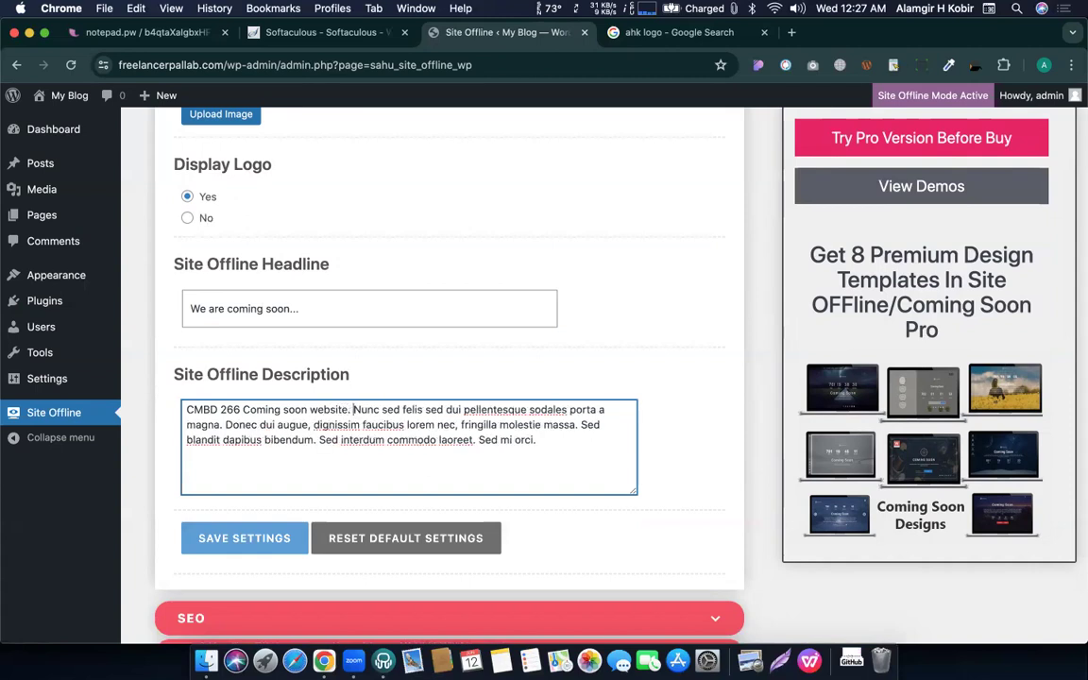
{"action": "left_click", "coordinate": [228, 552]}
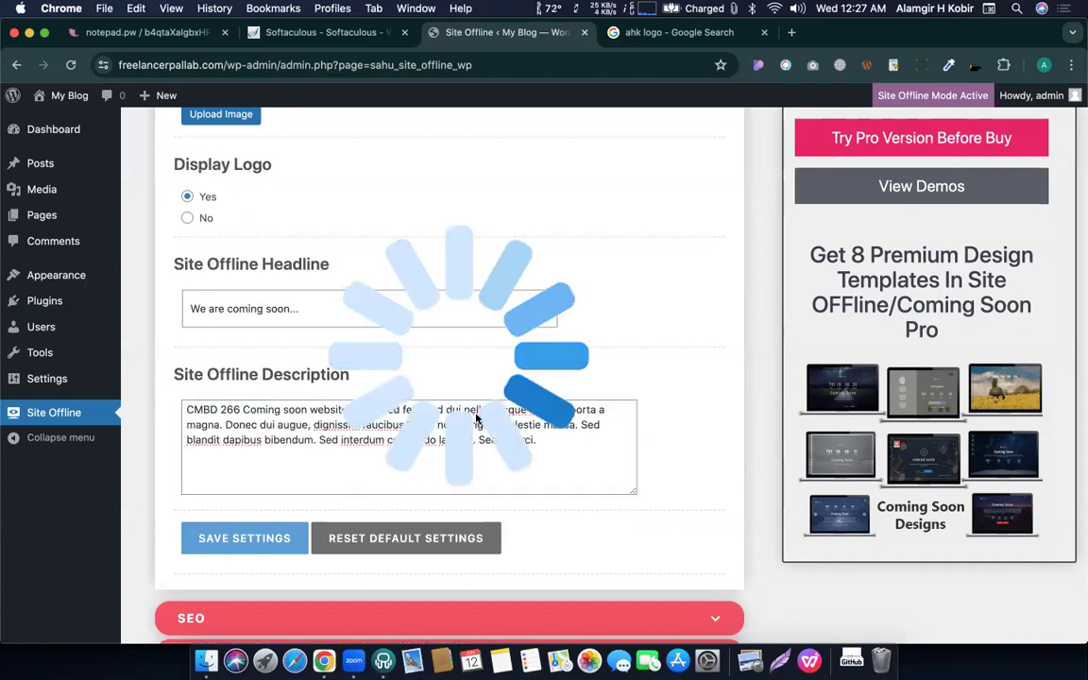
Reload the visitor window to check the AHK logo, then return to the WordPress admin.
{"action": "key", "text": "ctrl+Up"}
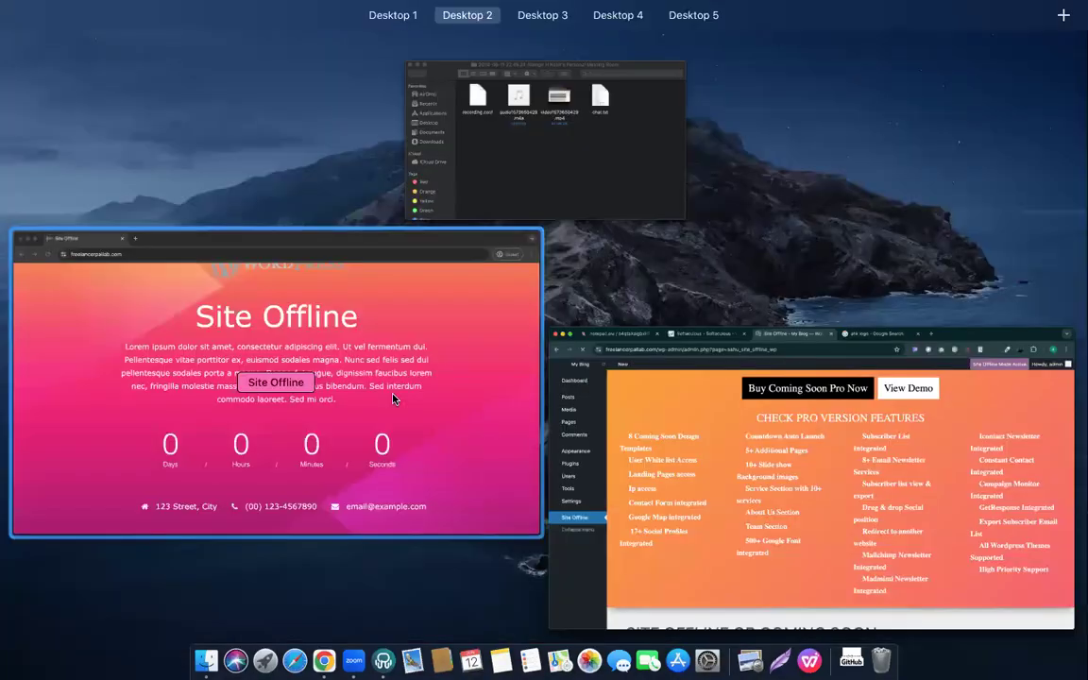
{"action": "left_click", "coordinate": [394, 400]}
{"action": "left_click", "coordinate": [72, 66]}
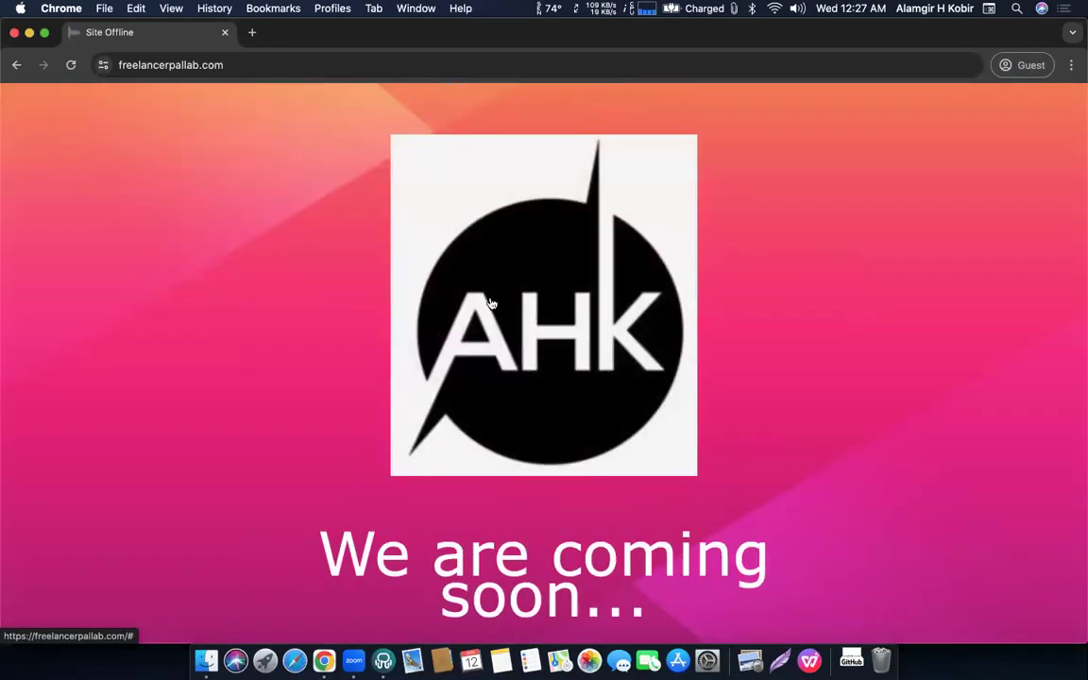
{"action": "scroll", "coordinate": [511, 326], "scroll_direction": "down", "scroll_amount": 5}
{"action": "scroll", "coordinate": [510, 326], "scroll_direction": "up", "scroll_amount": 5}
{"action": "key", "text": "ctrl+Up"}
{"action": "left_click", "coordinate": [728, 450]}
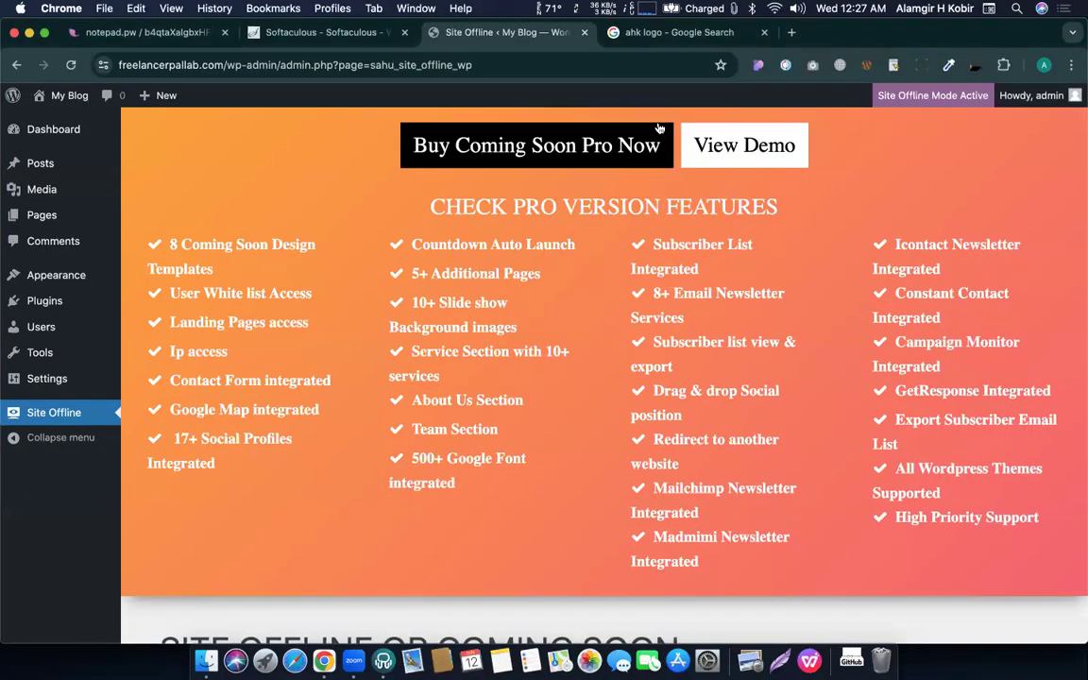
Search Google for 'remove' and open the remove.bg background-removal site.
{"action": "left_click", "coordinate": [685, 34]}
{"action": "left_click", "coordinate": [402, 66]}
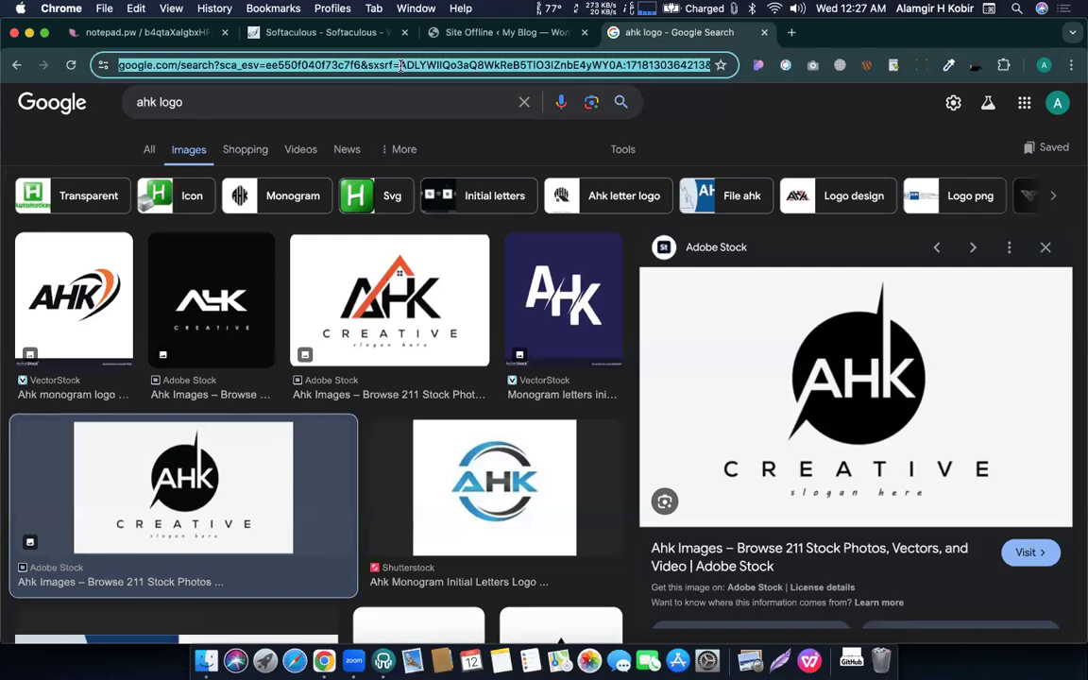
{"action": "type", "text": "remove&oq=remove&gs_lcrp=EgZjaHJvbWUyBggAEEUYOTIHCAEQABiPAjIHCAIQABiPAjIHCA"}
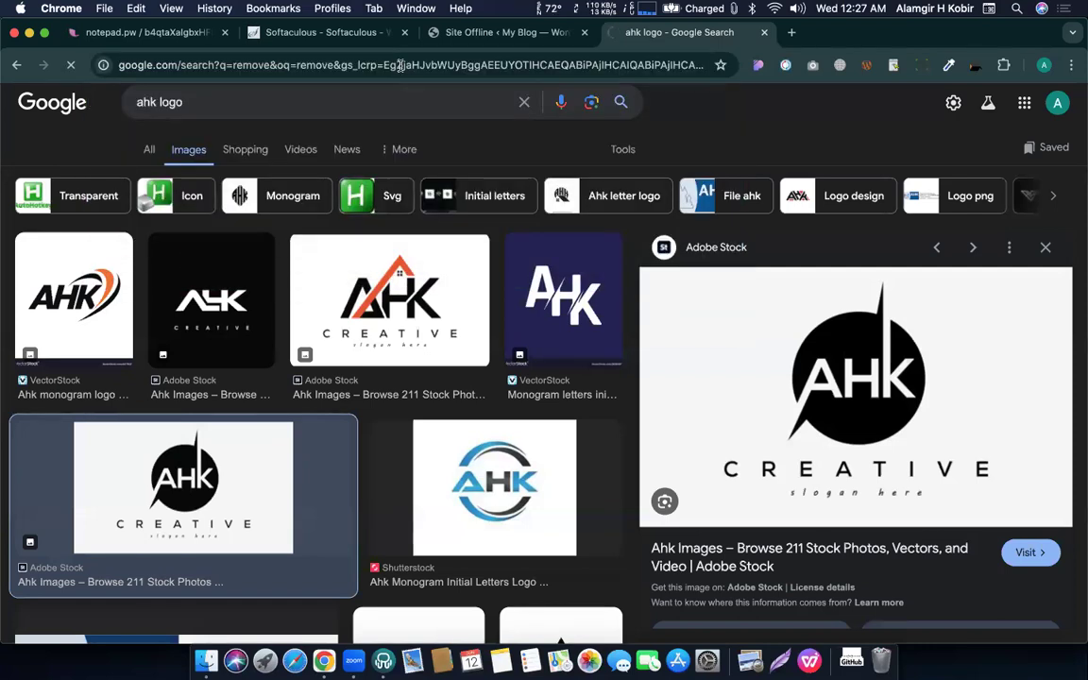
{"action": "left_click", "coordinate": [401, 65]}
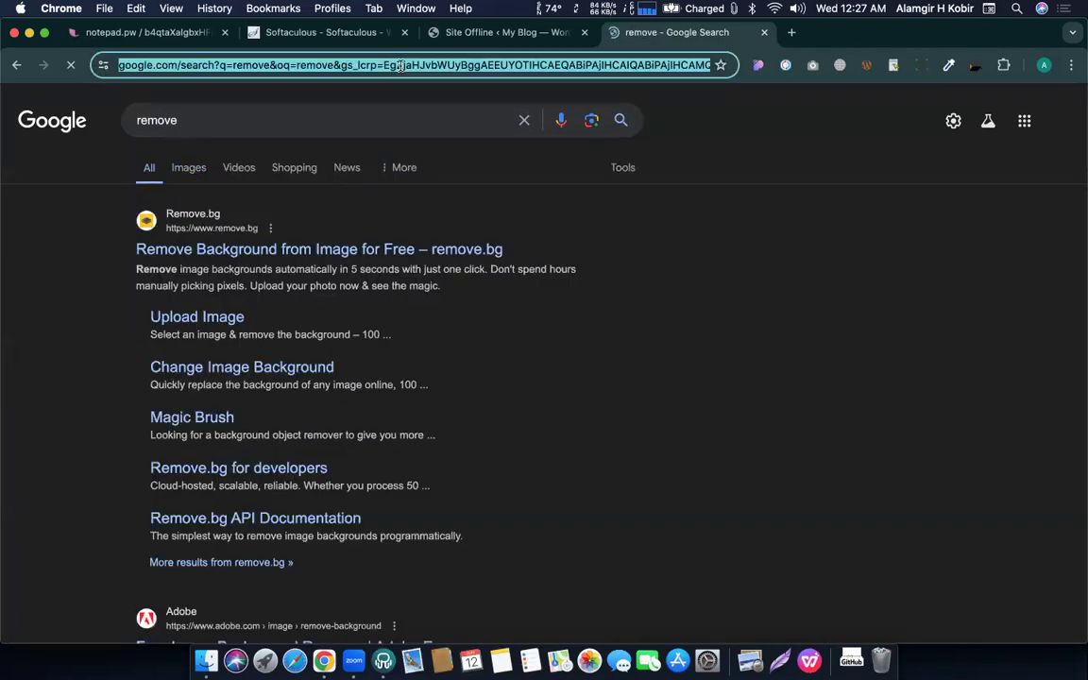
{"action": "left_click", "coordinate": [236, 249]}
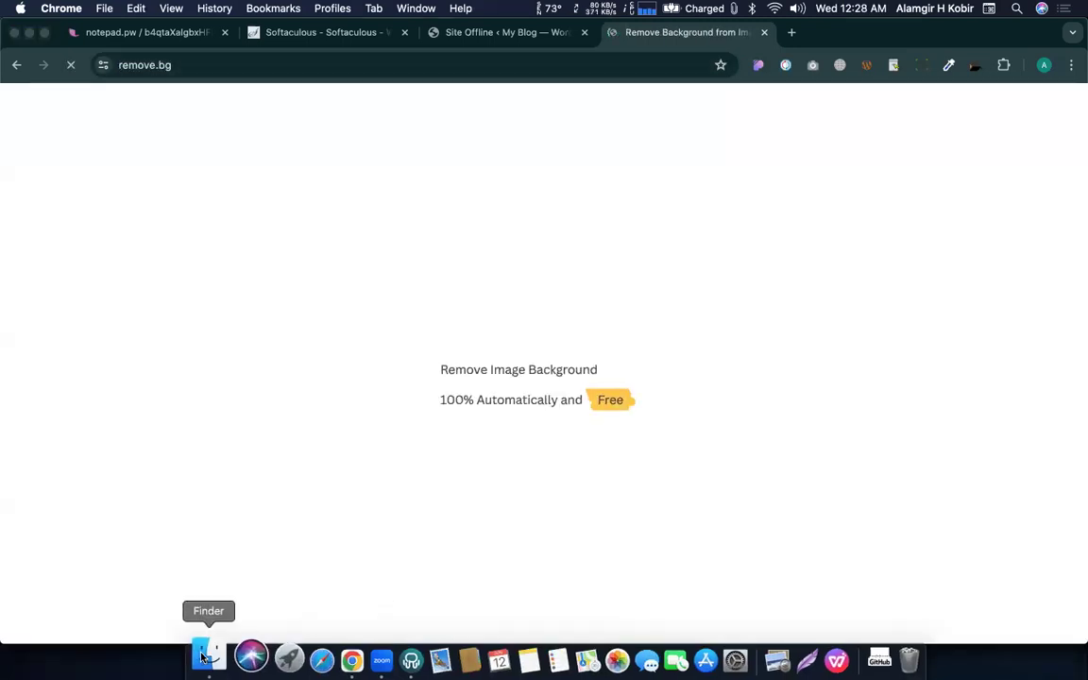
{"action": "left_click", "coordinate": [203, 658]}
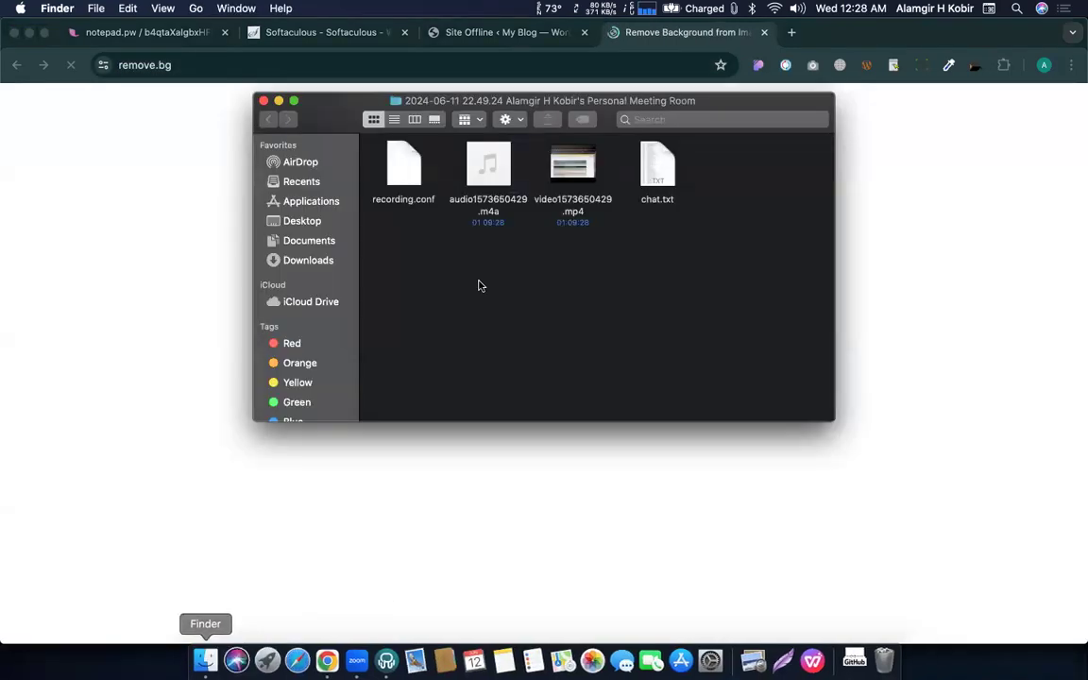
Open the Desktop folder in its own Finder window beside the remove.bg page.
{"action": "right_click", "coordinate": [303, 225]}
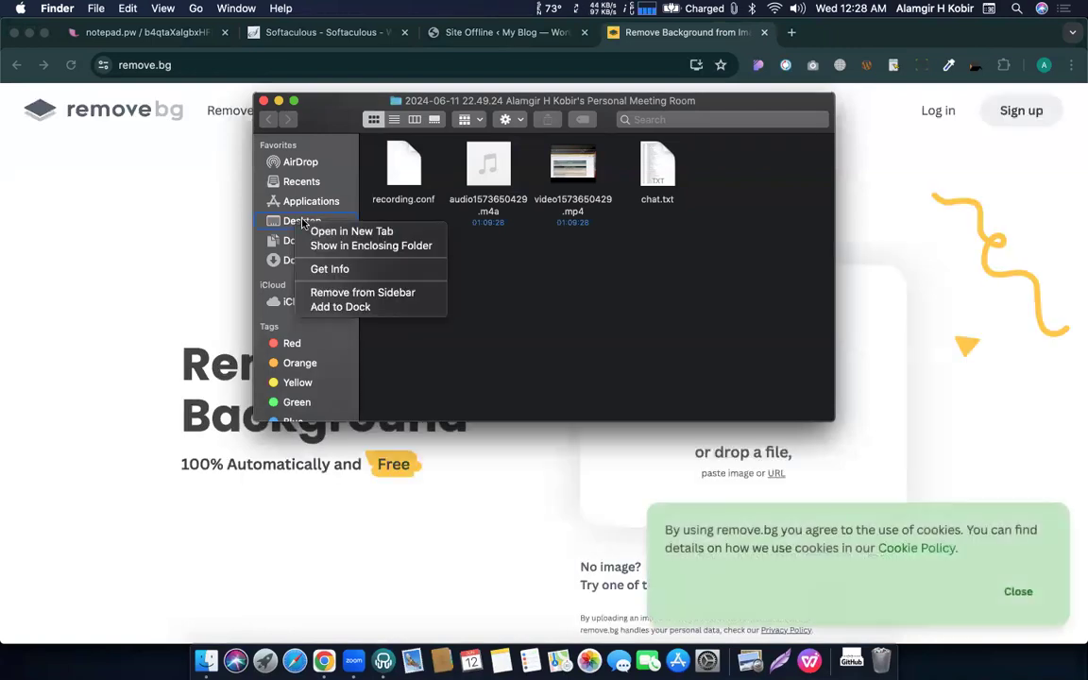
{"action": "left_click", "coordinate": [482, 181]}
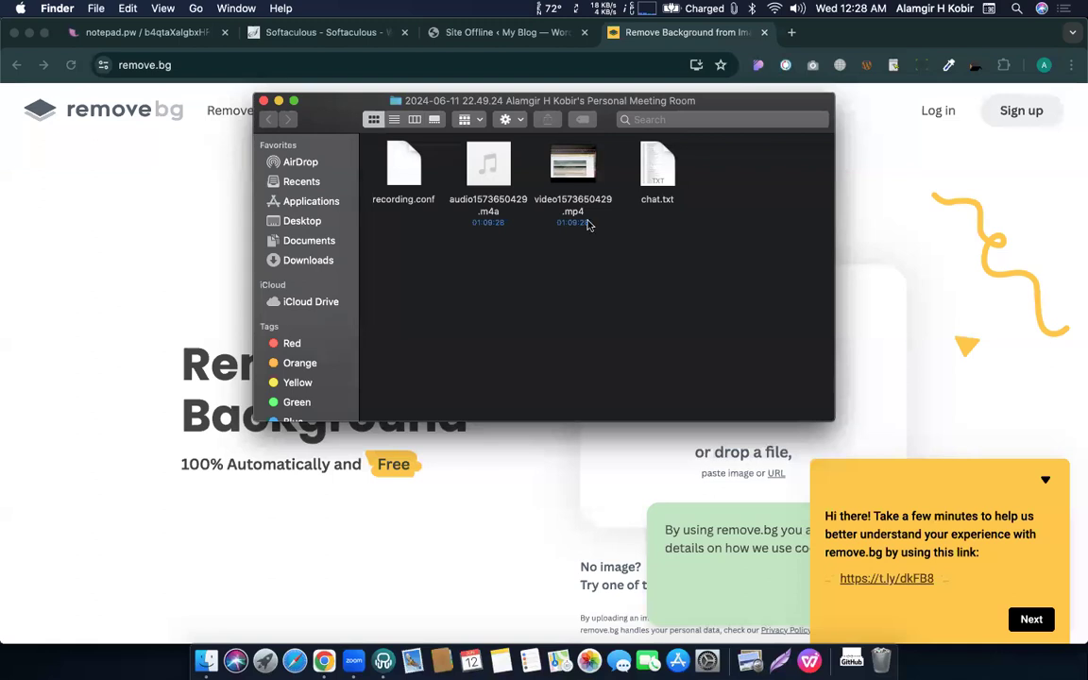
{"action": "key", "text": "super+t"}
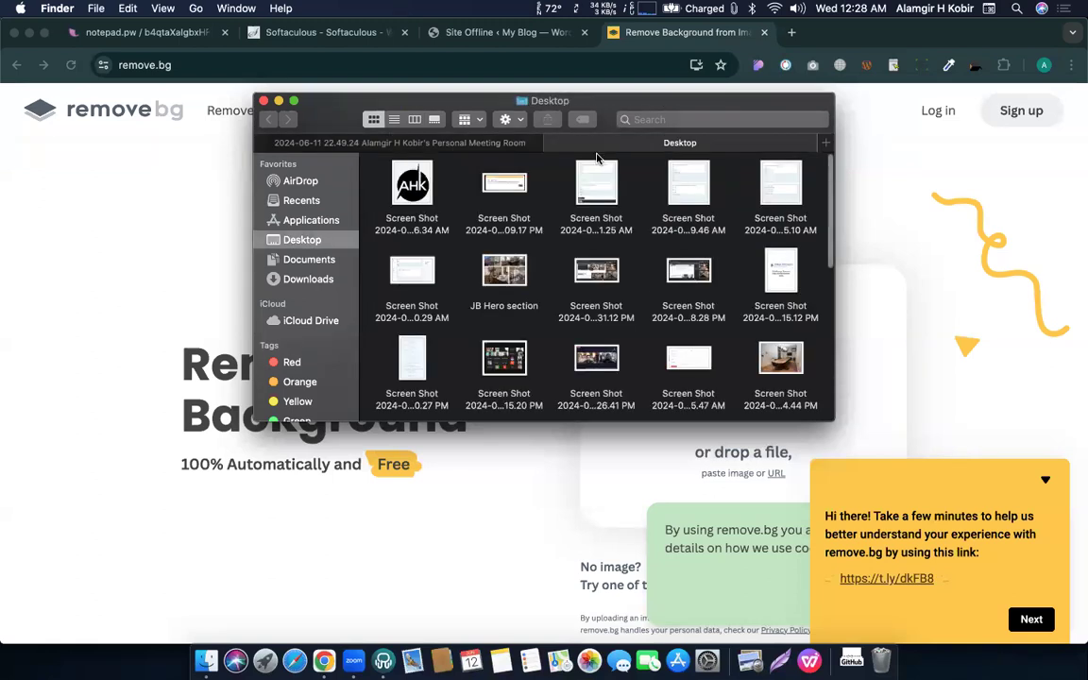
{"action": "left_click_drag", "start_coordinate": [643, 144], "coordinate": [652, 237]}
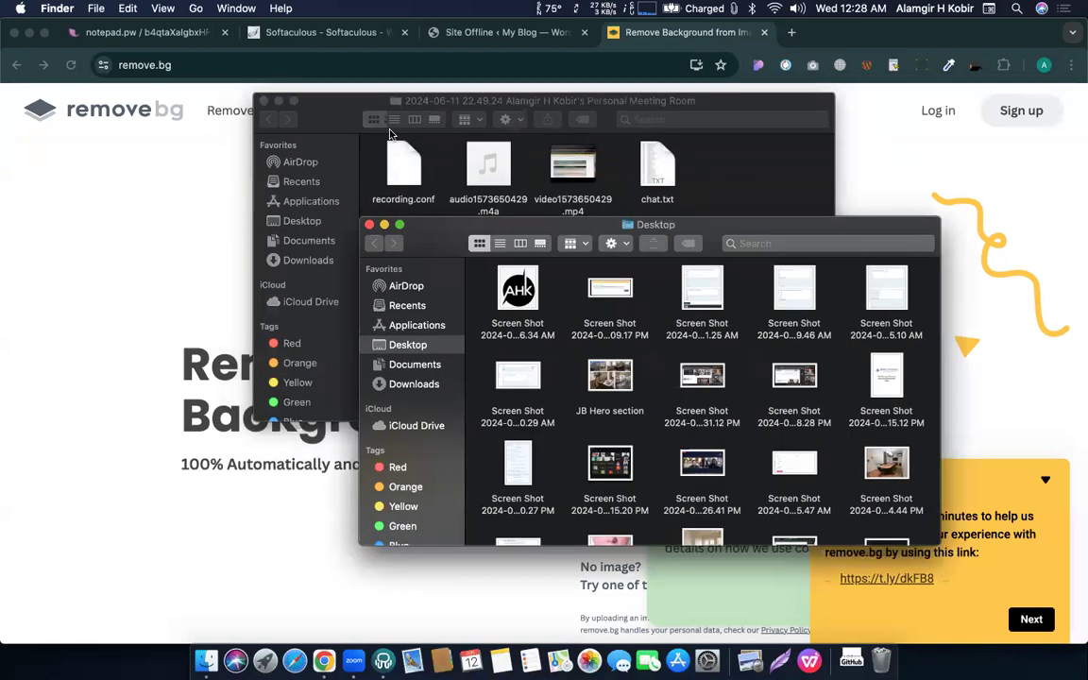
{"action": "left_click", "coordinate": [189, 227]}
{"action": "key", "text": "ctrl+Up"}
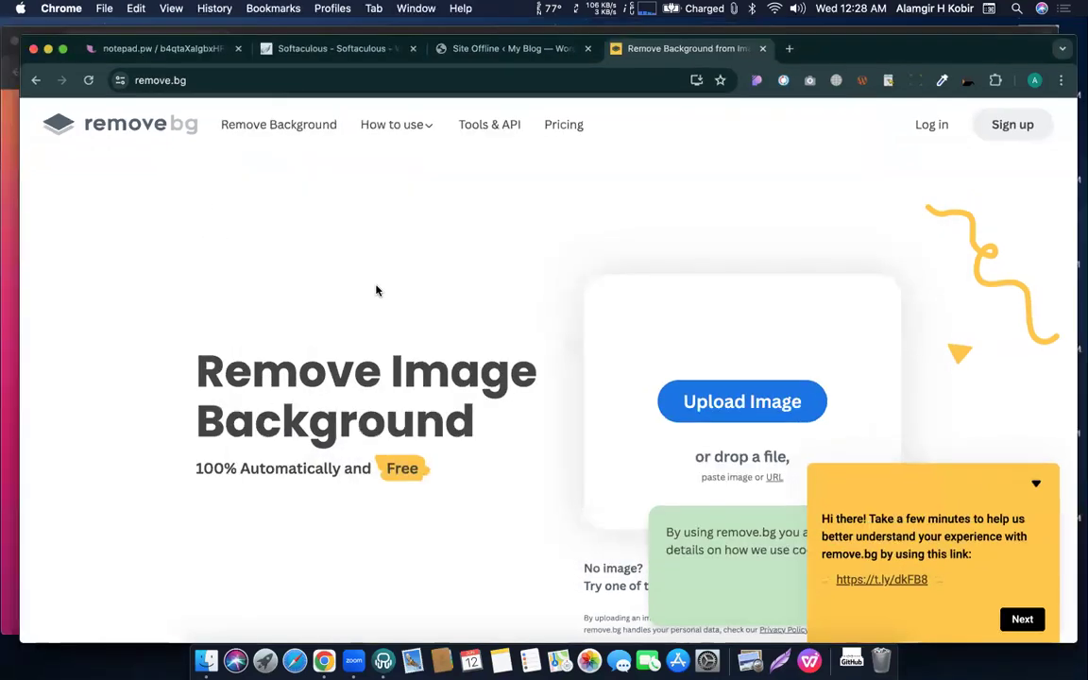
{"action": "left_click", "coordinate": [949, 301]}
Drop the AHK screenshot onto remove.bg and download the background-free PNG.
{"action": "left_click_drag", "start_coordinate": [517, 288], "coordinate": [277, 364]}
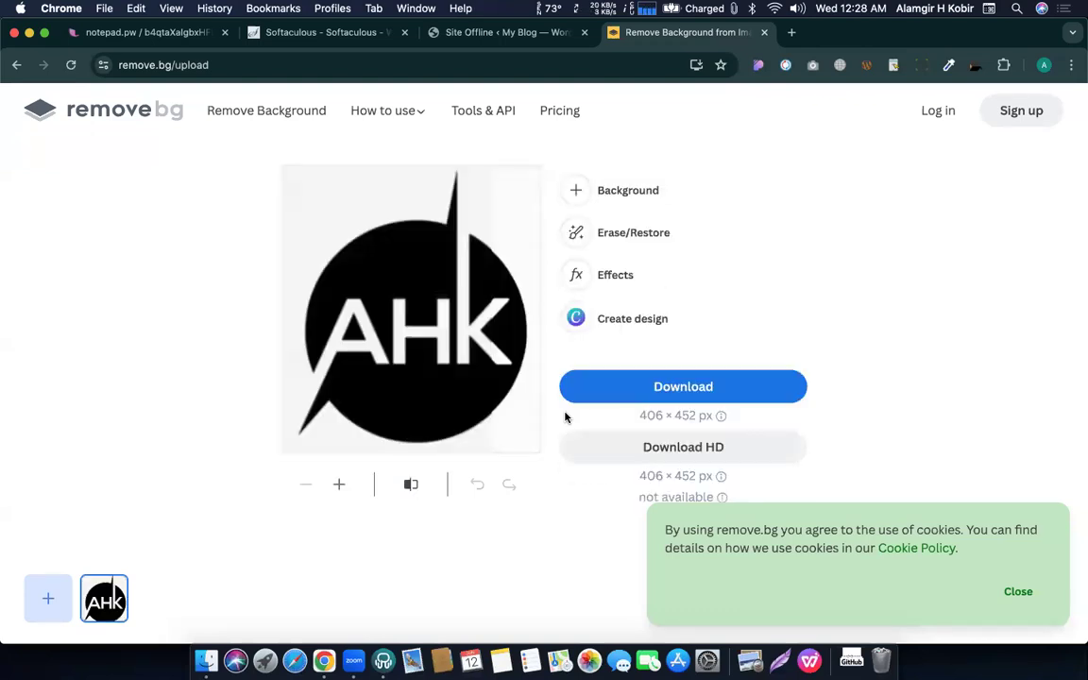
{"action": "left_click", "coordinate": [690, 395]}
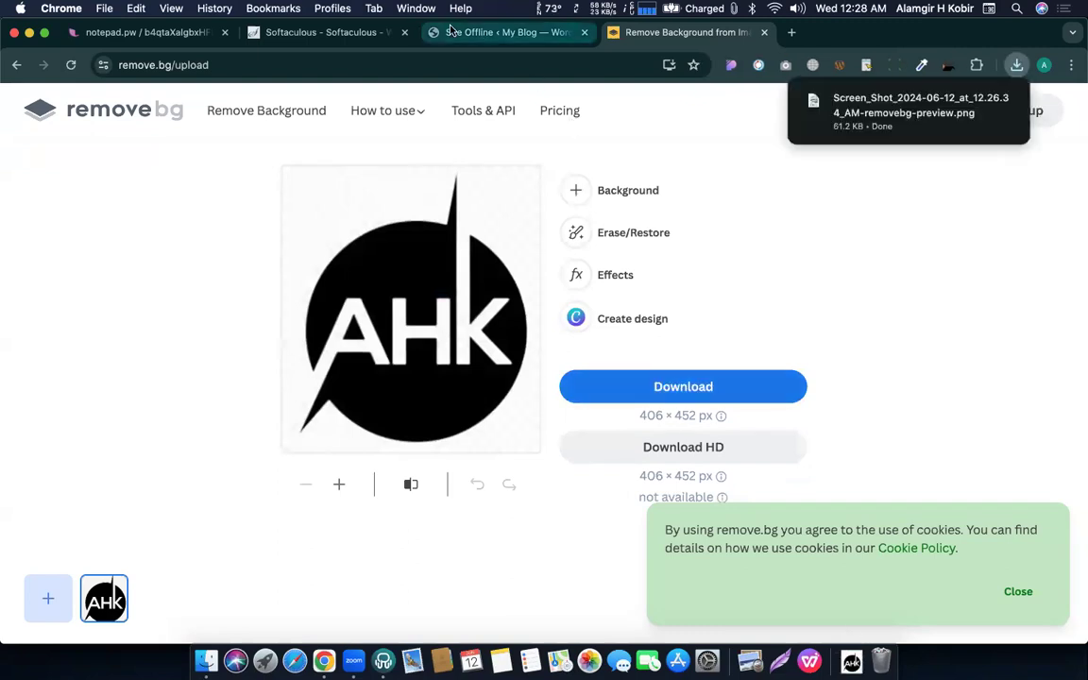
Upload the transparent AHK PNG, insert it as the Site Offline logo, and save.
{"action": "left_click", "coordinate": [491, 32]}
{"action": "scroll", "coordinate": [404, 362], "scroll_direction": "down", "scroll_amount": 10}
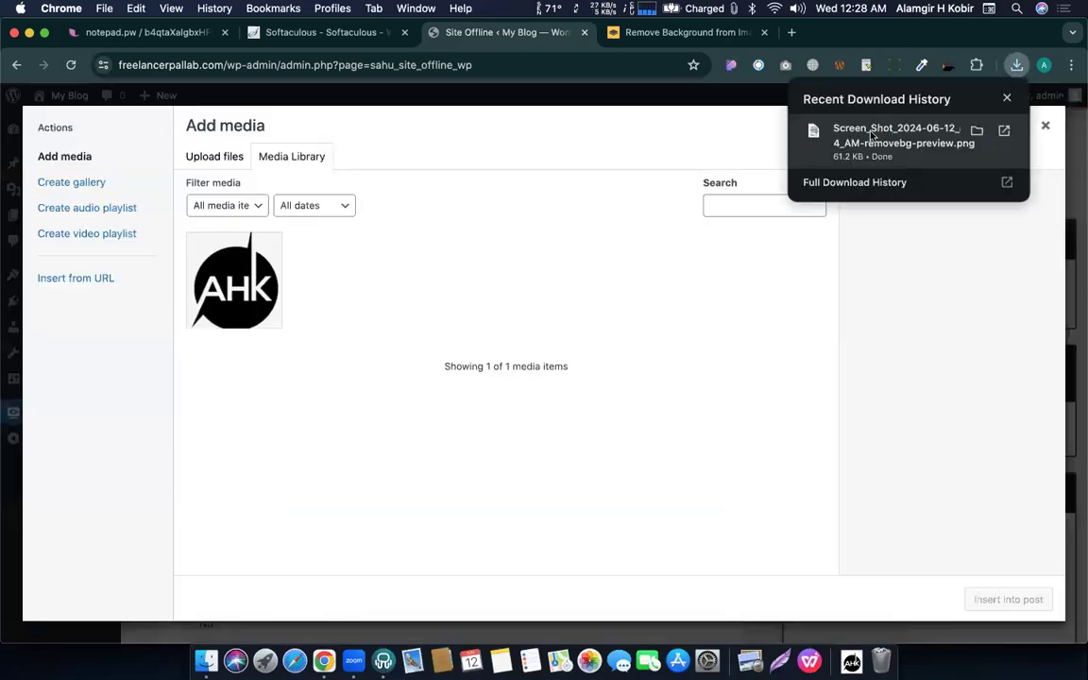
{"action": "left_click_drag", "start_coordinate": [712, 340], "coordinate": [711, 340]}
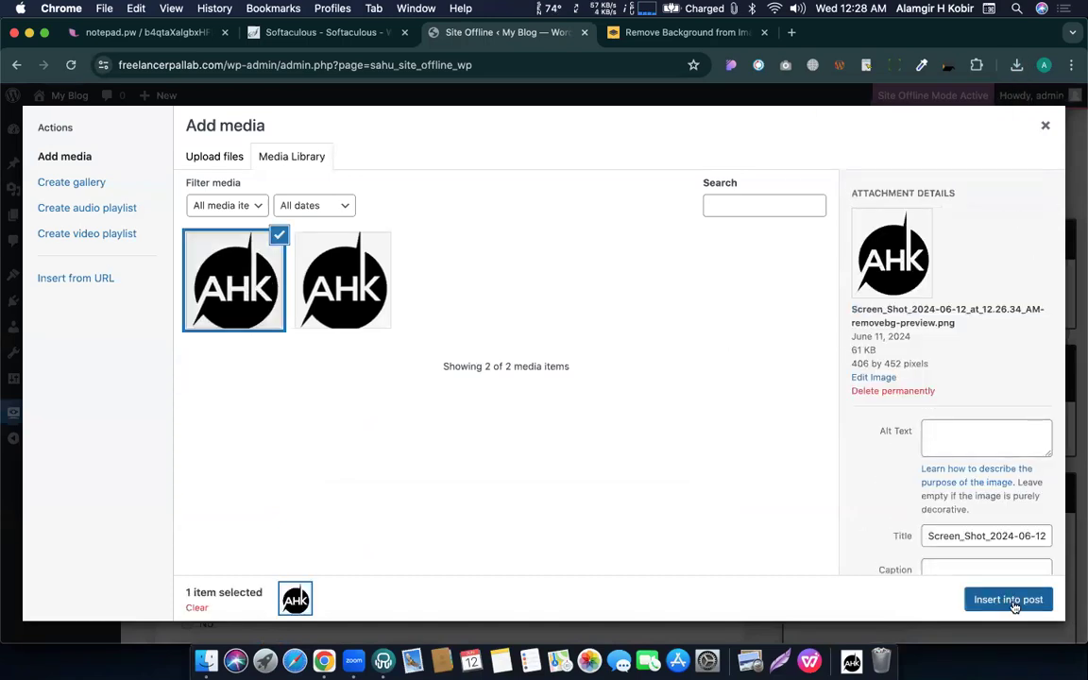
{"action": "left_click", "coordinate": [1008, 600]}
{"action": "scroll", "coordinate": [554, 512], "scroll_direction": "down", "scroll_amount": 5}
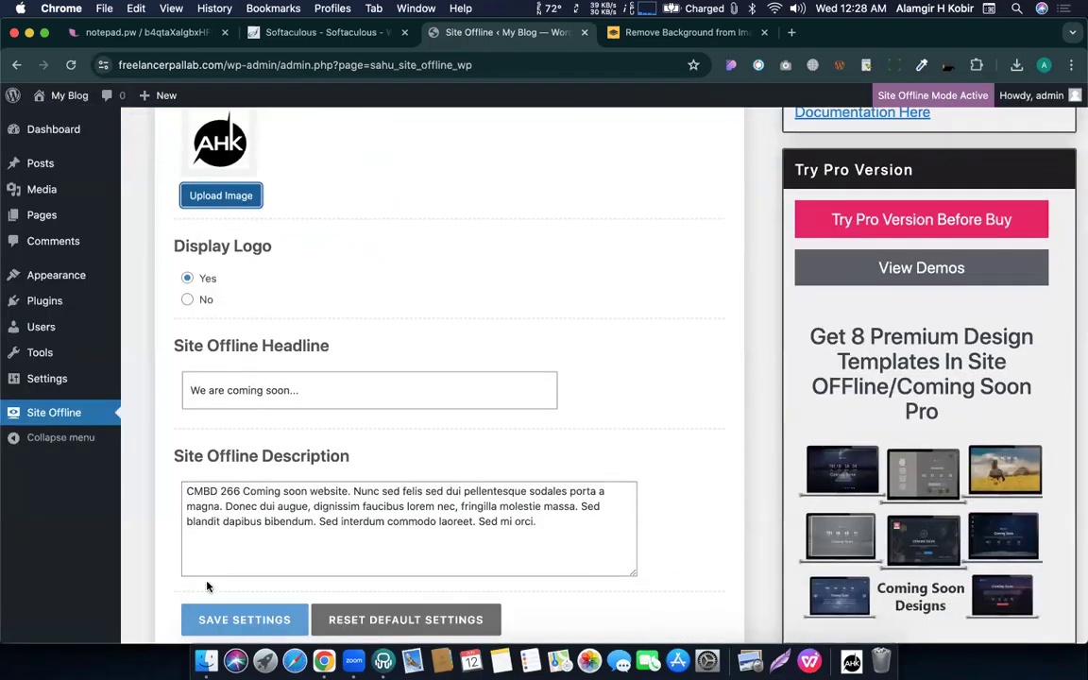
{"action": "left_click", "coordinate": [230, 609]}
Check the new logo on the visitor's coming-soon page, then return to the admin.
{"action": "key", "text": "ctrl+Up"}
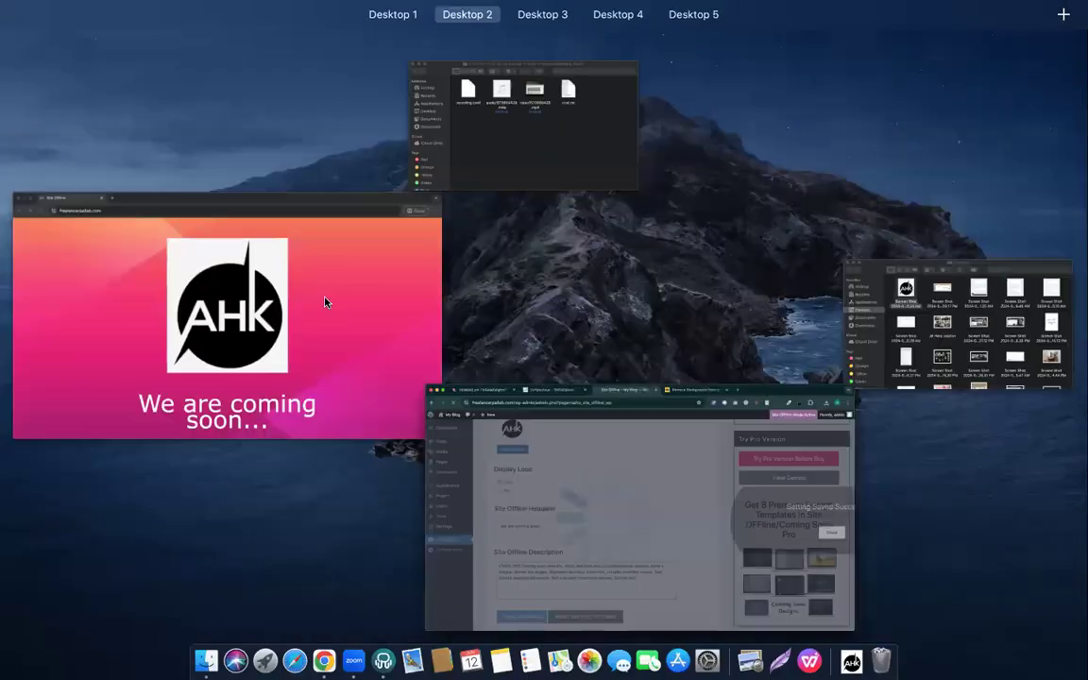
{"action": "left_click", "coordinate": [297, 263]}
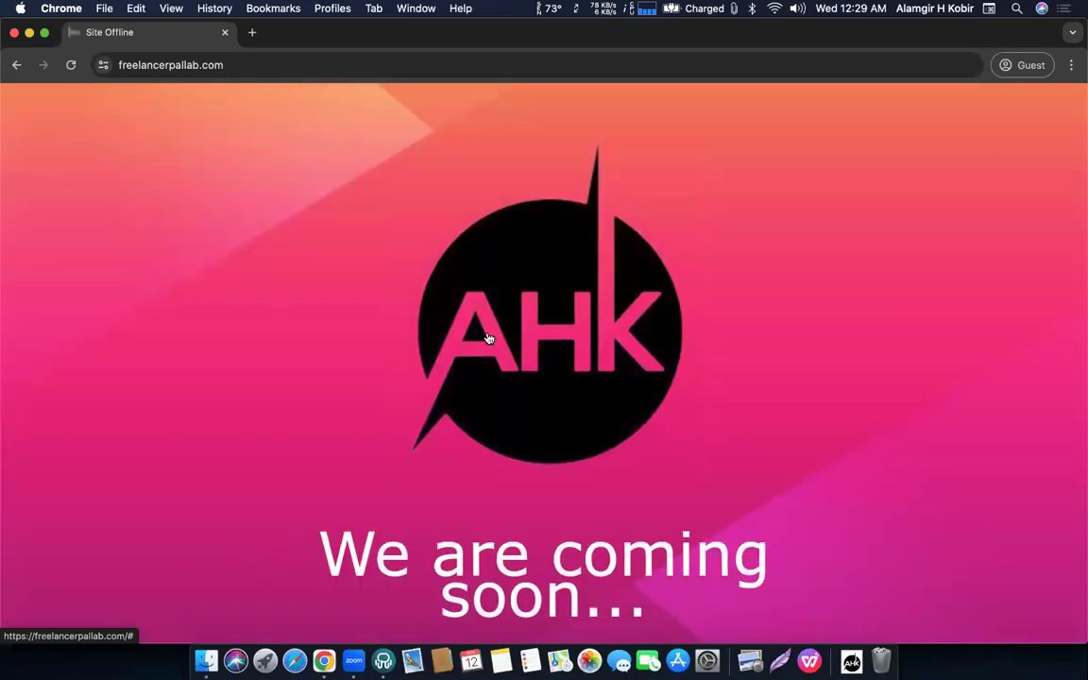
{"action": "scroll", "coordinate": [595, 434], "scroll_direction": "down", "scroll_amount": 1}
{"action": "scroll", "coordinate": [595, 434], "scroll_direction": "up", "scroll_amount": 1}
{"action": "key", "text": "ctrl+Up"}
{"action": "left_click", "coordinate": [612, 427]}
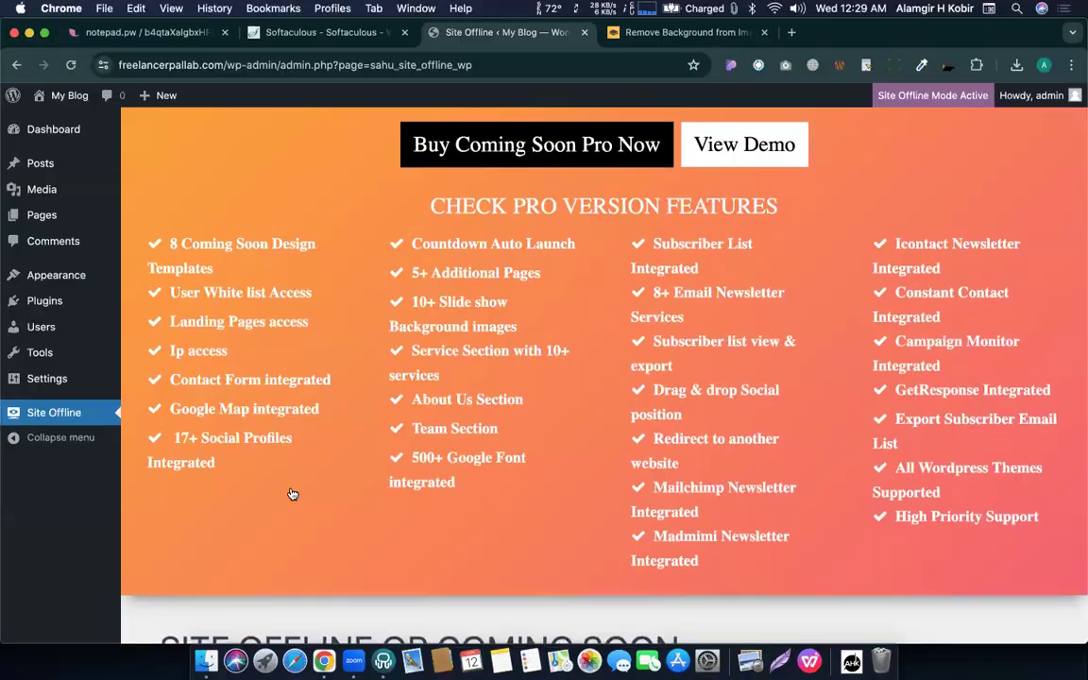
{"action": "scroll", "coordinate": [291, 494], "scroll_direction": "down", "scroll_amount": 10}
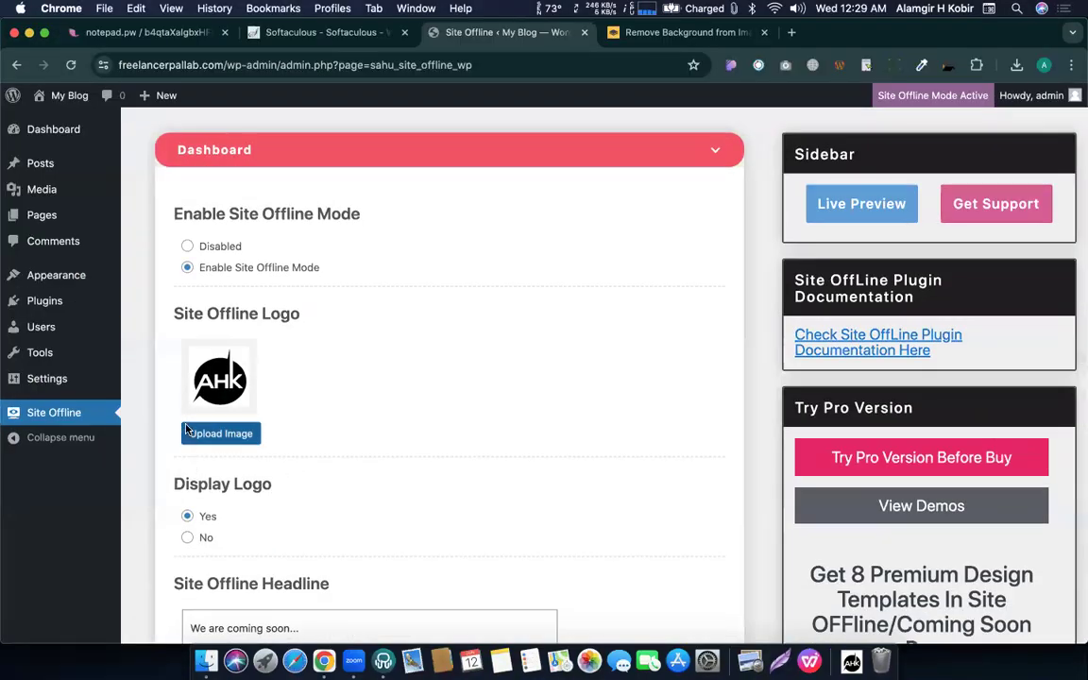
Permanently delete the older duplicate AHK logo from the Media Library.
{"action": "left_click", "coordinate": [216, 434]}
{"action": "left_click", "coordinate": [255, 294]}
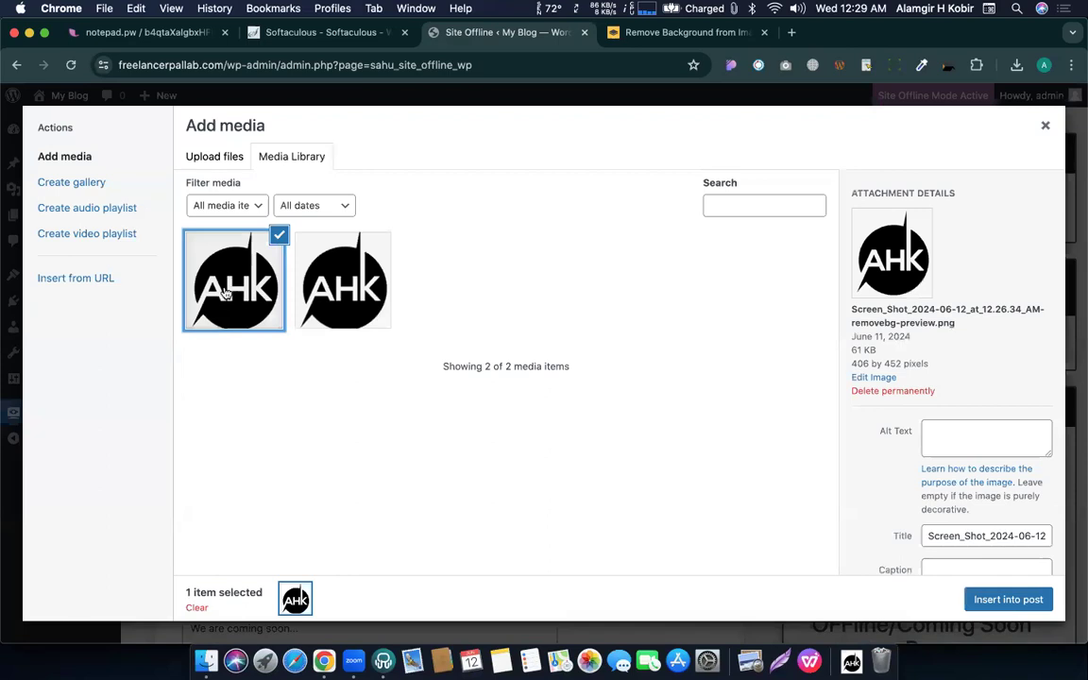
{"action": "left_click", "coordinate": [378, 284]}
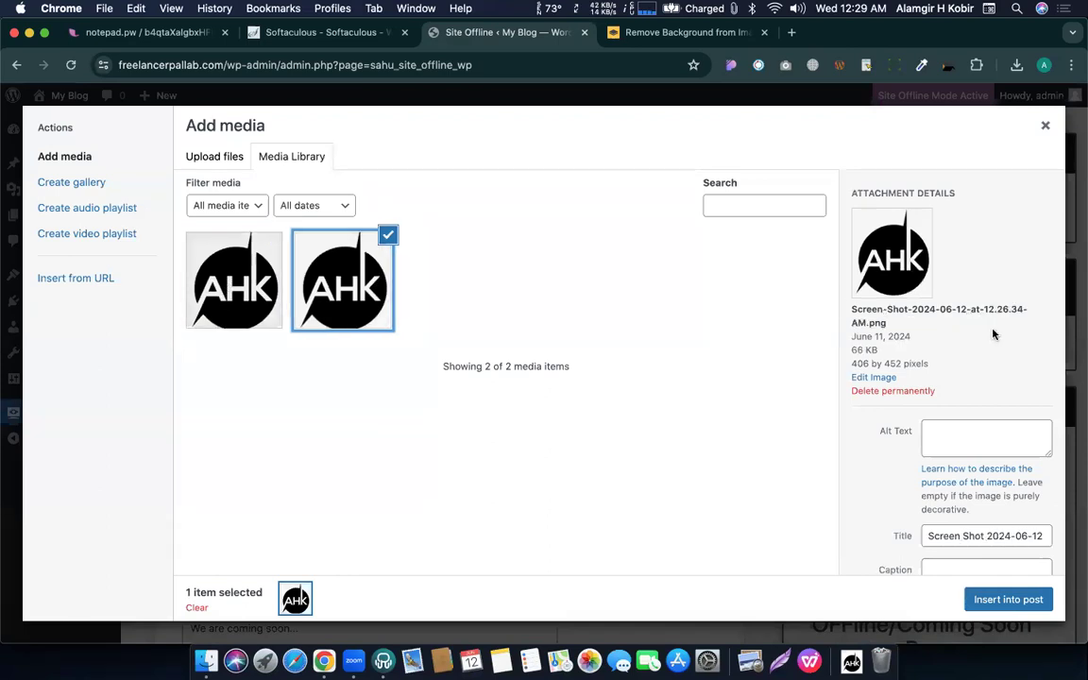
{"action": "left_click", "coordinate": [909, 395]}
{"action": "left_click", "coordinate": [680, 208]}
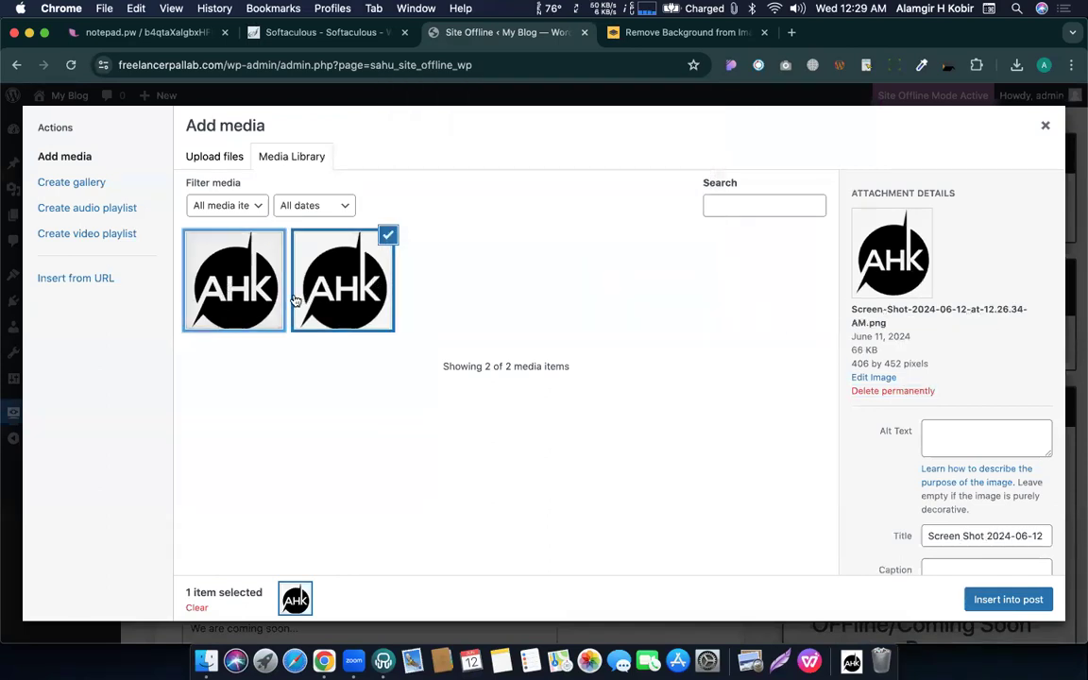
Scale the transparent AHK logo down to 200 × 223 pixels.
{"action": "left_click", "coordinate": [221, 309]}
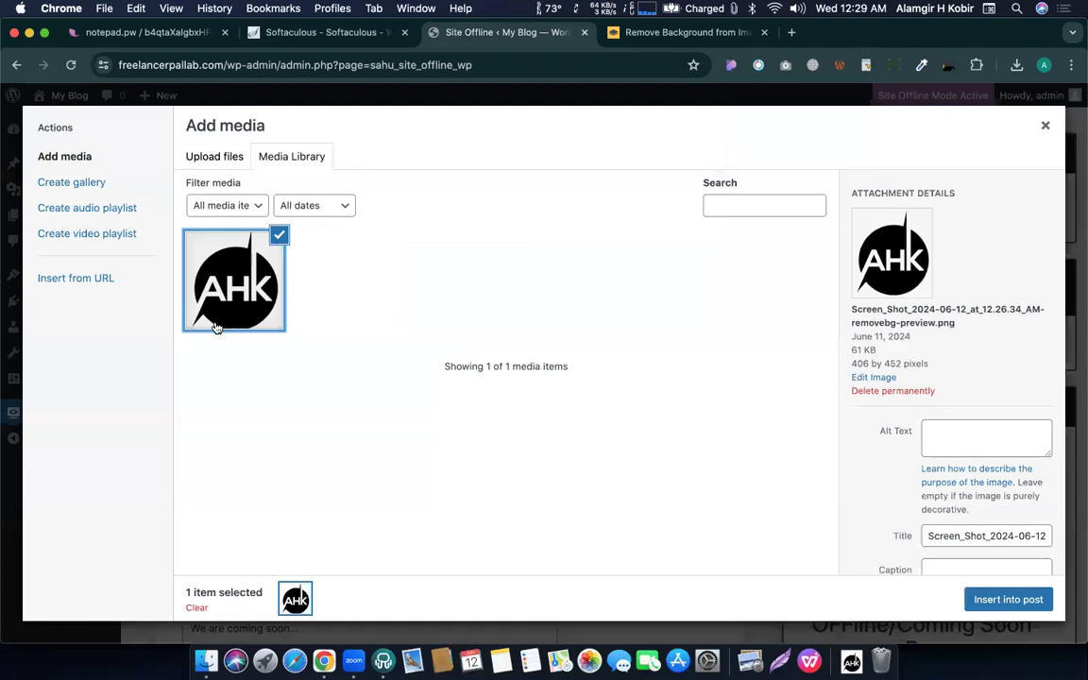
{"action": "left_click", "coordinate": [874, 378]}
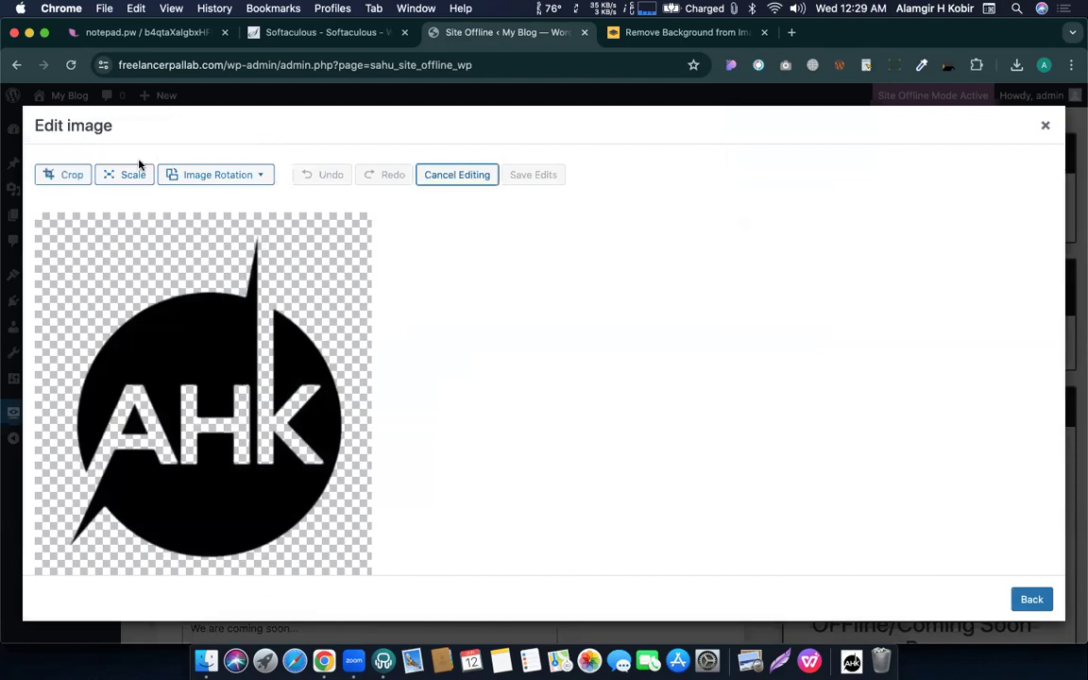
{"action": "left_click", "coordinate": [115, 184]}
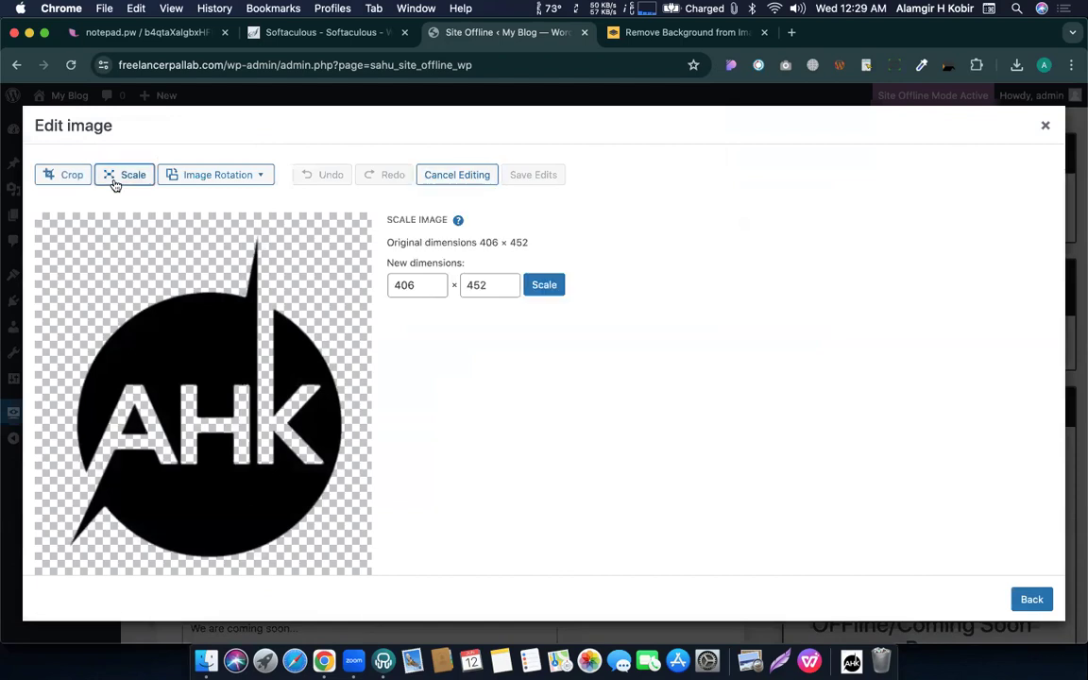
{"action": "double_click", "coordinate": [398, 285]}
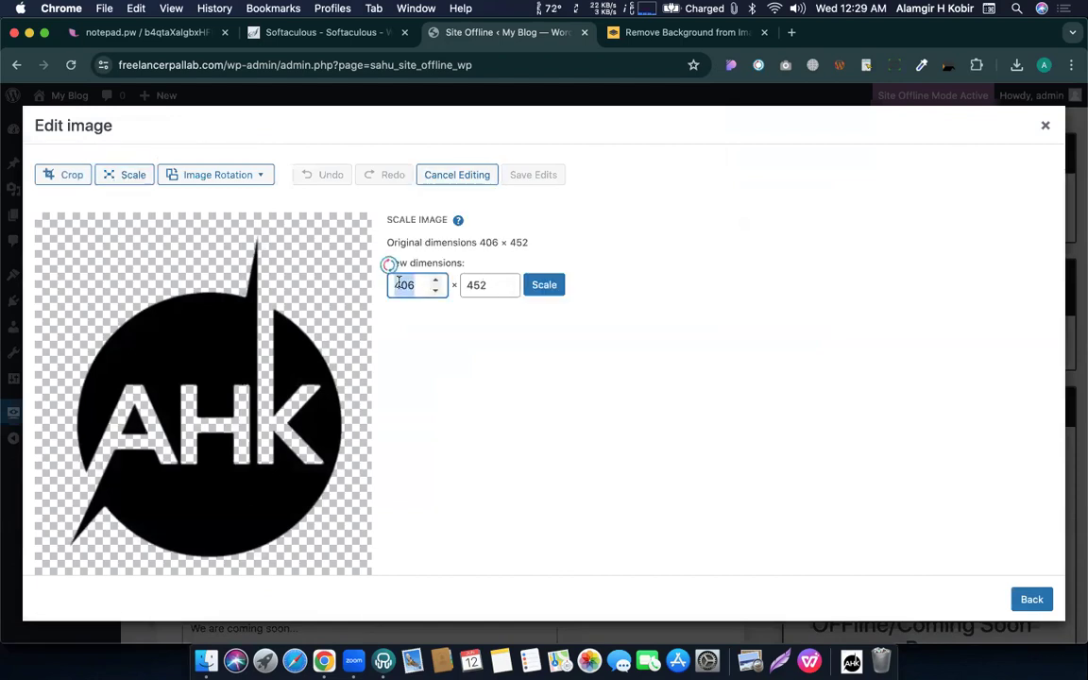
{"action": "type", "text": "200"}
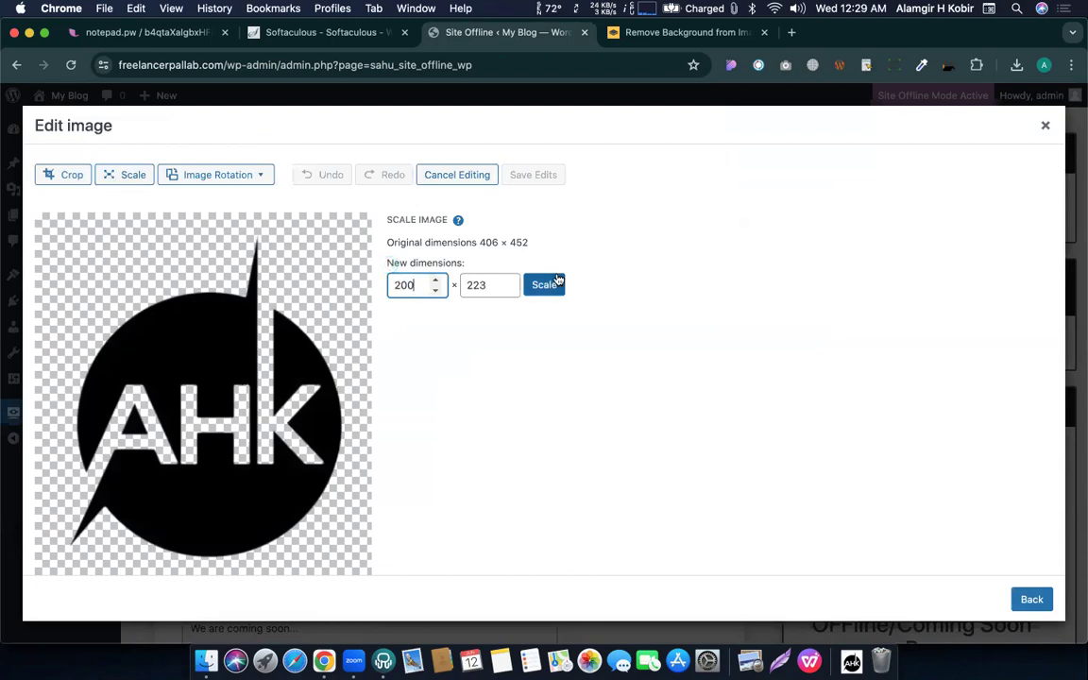
{"action": "left_click", "coordinate": [543, 284]}
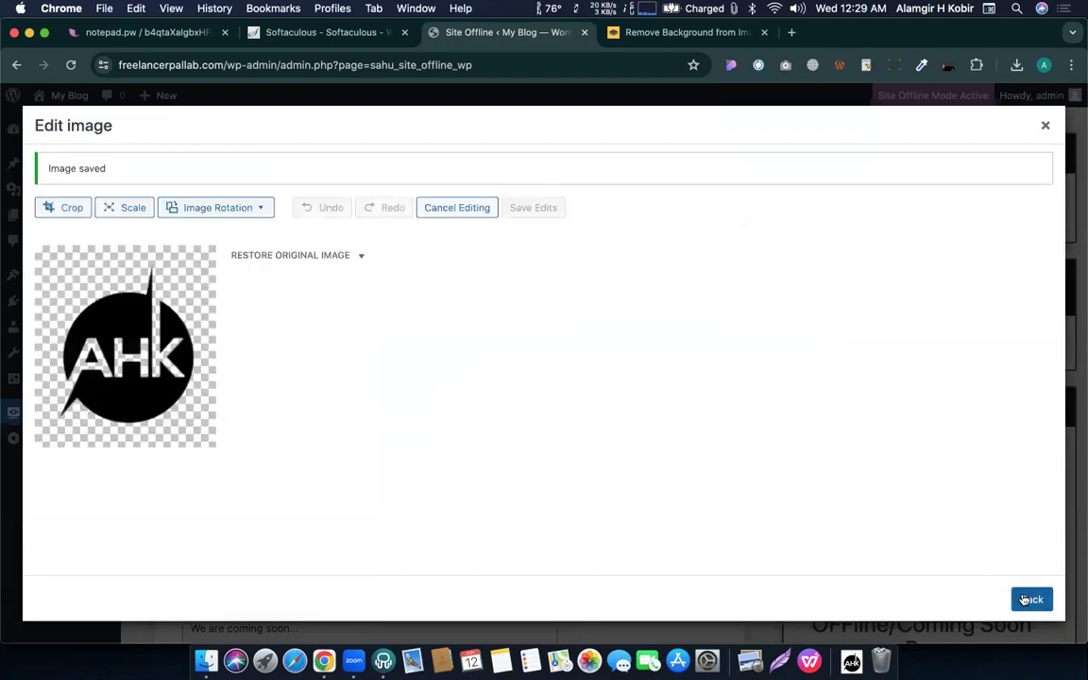
{"action": "left_click", "coordinate": [1033, 601]}
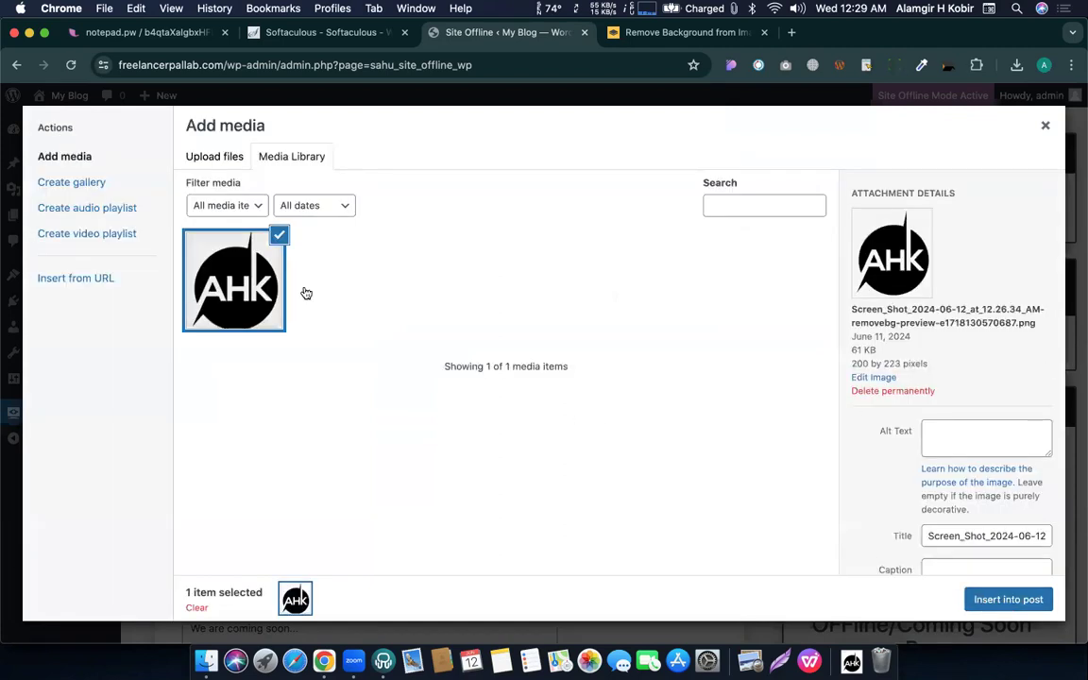
Insert the resized AHK image as the site logo and save the settings.
{"action": "left_click", "coordinate": [1003, 599]}
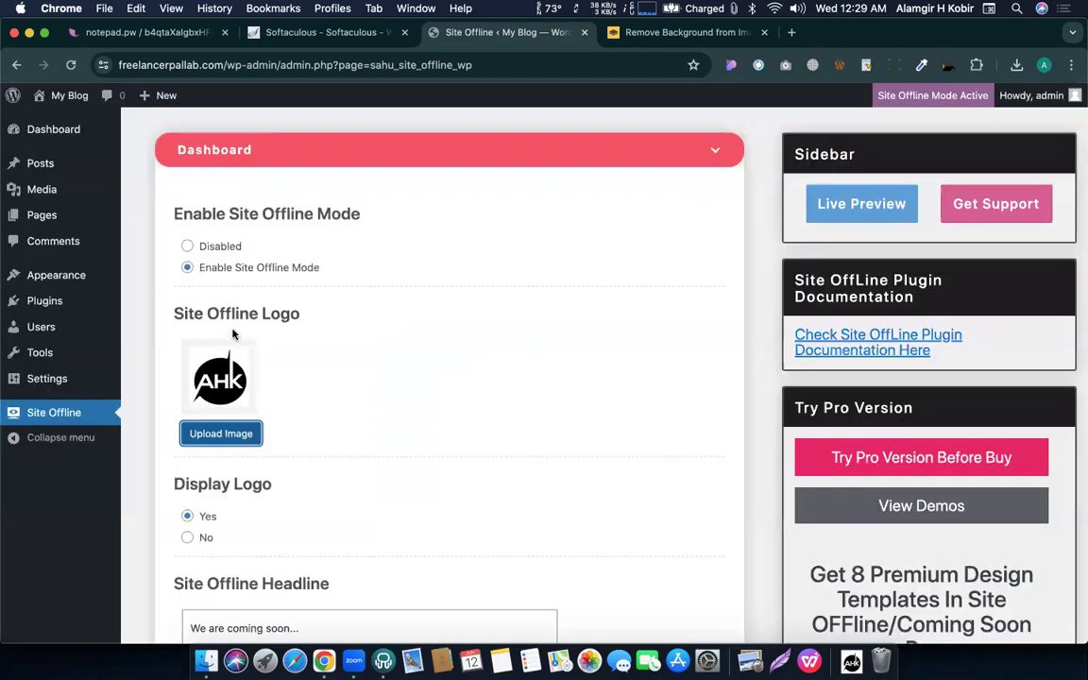
{"action": "scroll", "coordinate": [250, 391], "scroll_direction": "down", "scroll_amount": 5}
{"action": "left_click", "coordinate": [248, 455]}
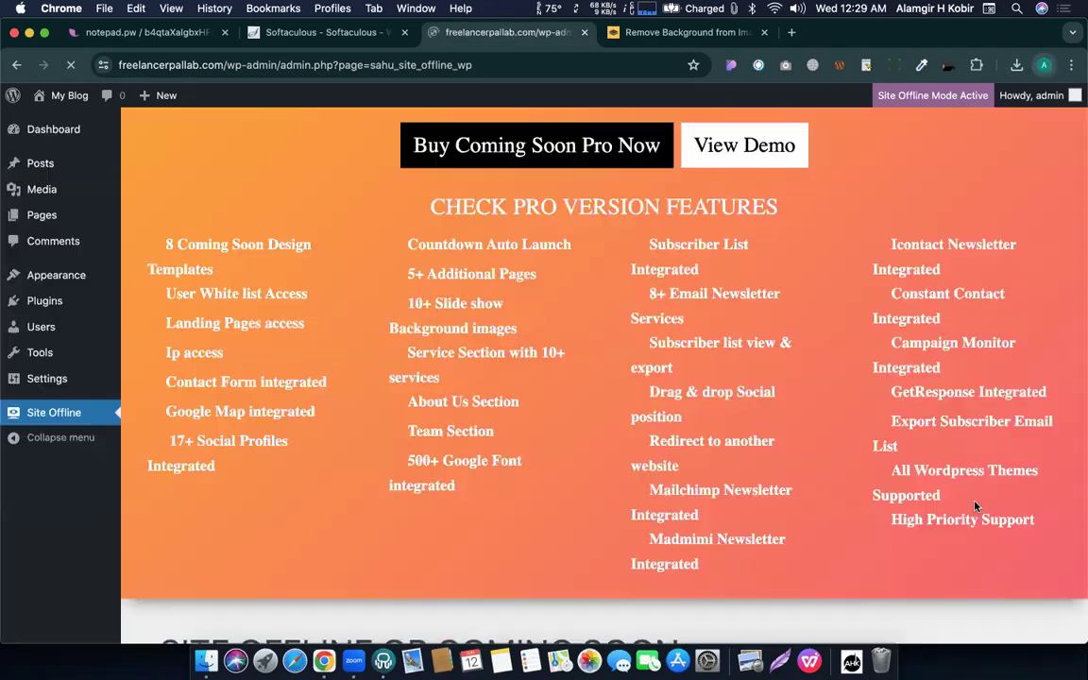
Load the live coming-soon page in a guest window to check the smaller logo.
{"action": "left_click", "coordinate": [912, 606]}
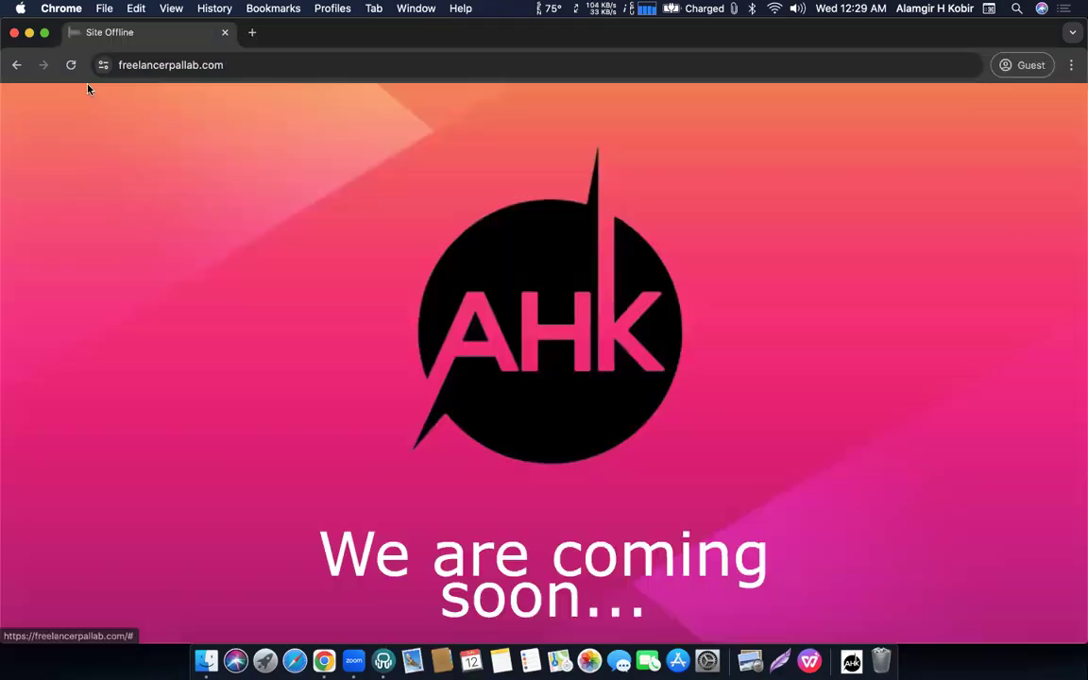
{"action": "left_click", "coordinate": [70, 64]}
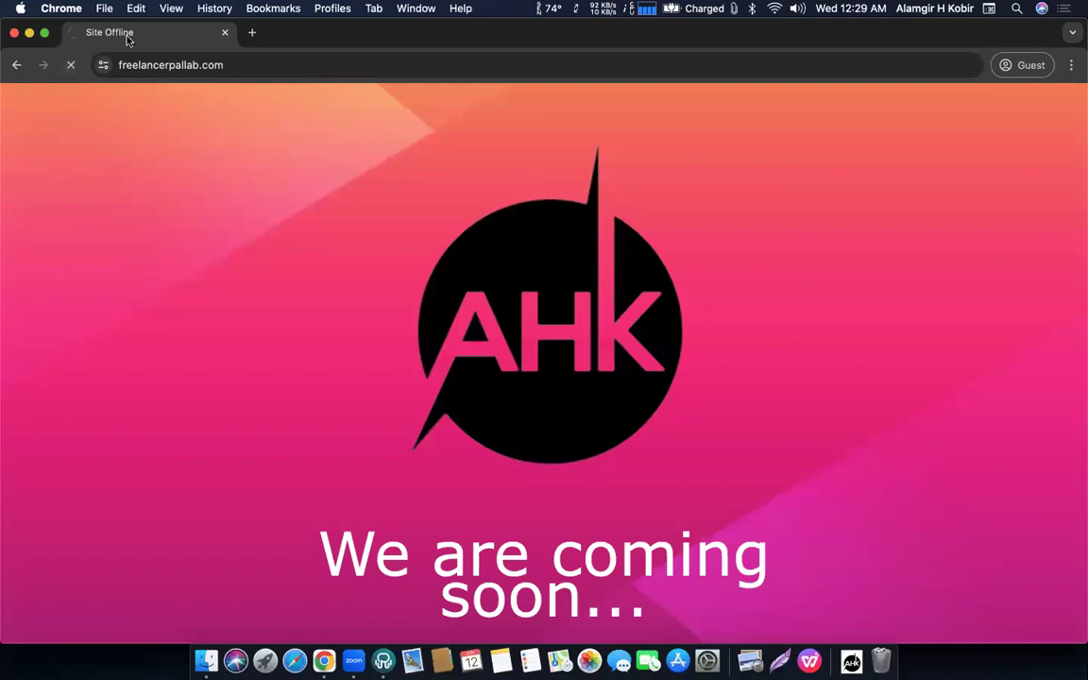
{"action": "scroll", "coordinate": [897, 268], "scroll_direction": "down", "scroll_amount": 5}
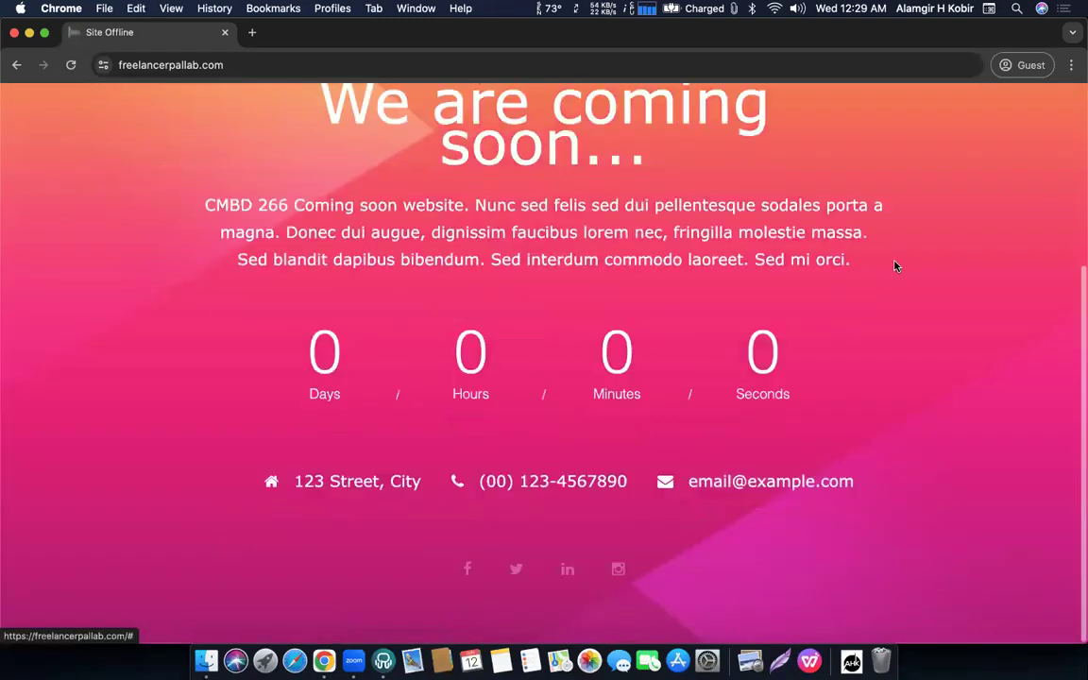
{"action": "scroll", "coordinate": [896, 267], "scroll_direction": "up", "scroll_amount": 5}
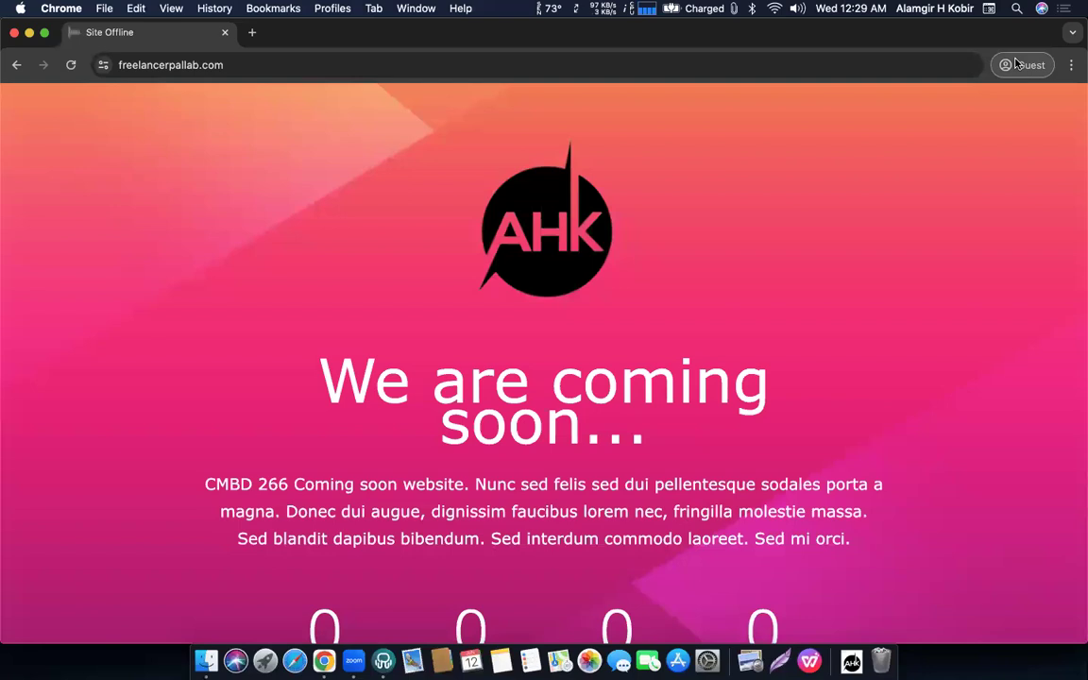
{"action": "left_click", "coordinate": [1016, 64]}
{"action": "key", "text": "ctrl+Up"}
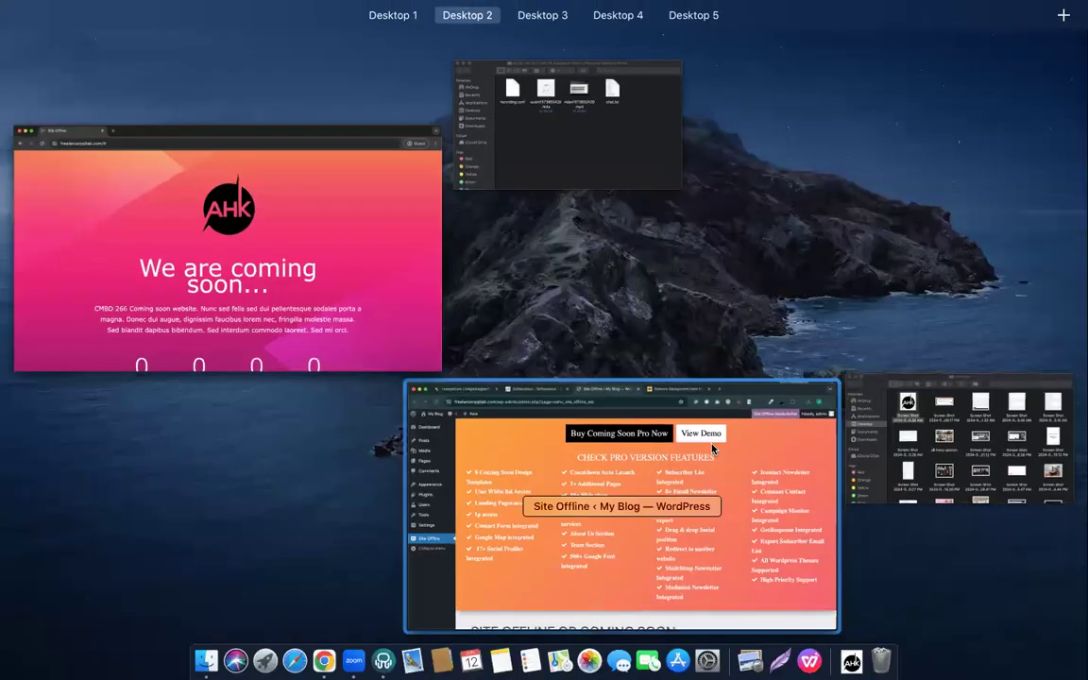
Expand the SEO settings section and glance at the live coming-soon page.
{"action": "left_click", "coordinate": [713, 449]}
{"action": "scroll", "coordinate": [506, 353], "scroll_direction": "down", "scroll_amount": 10}
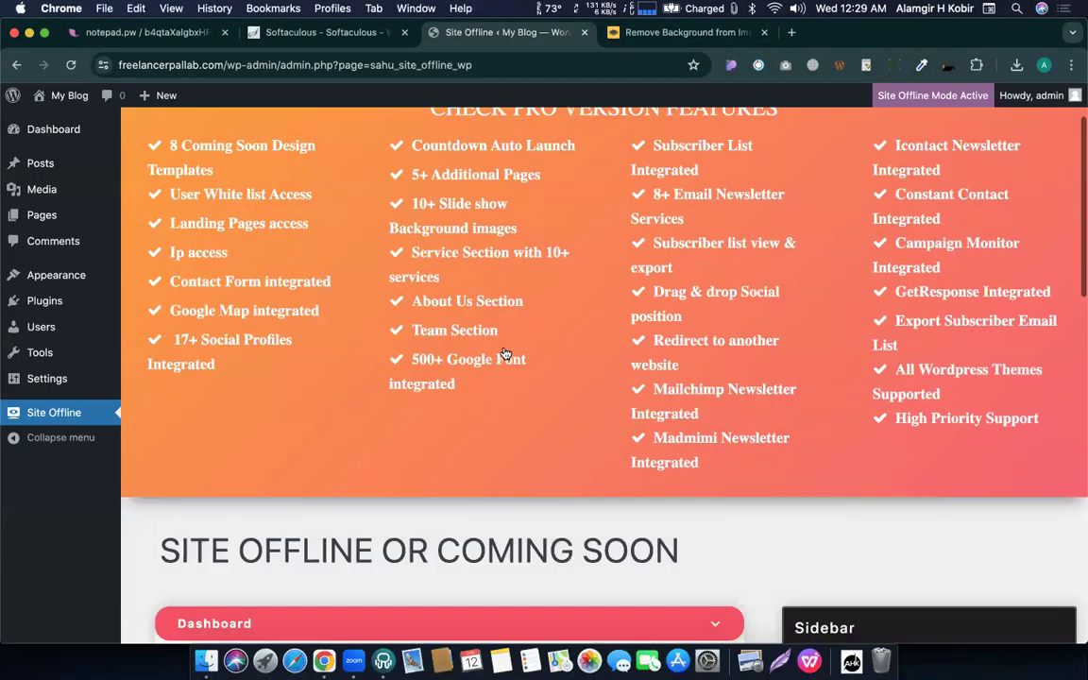
{"action": "scroll", "coordinate": [323, 272], "scroll_direction": "down", "scroll_amount": 2}
{"action": "scroll", "coordinate": [370, 151], "scroll_direction": "down", "scroll_amount": 5}
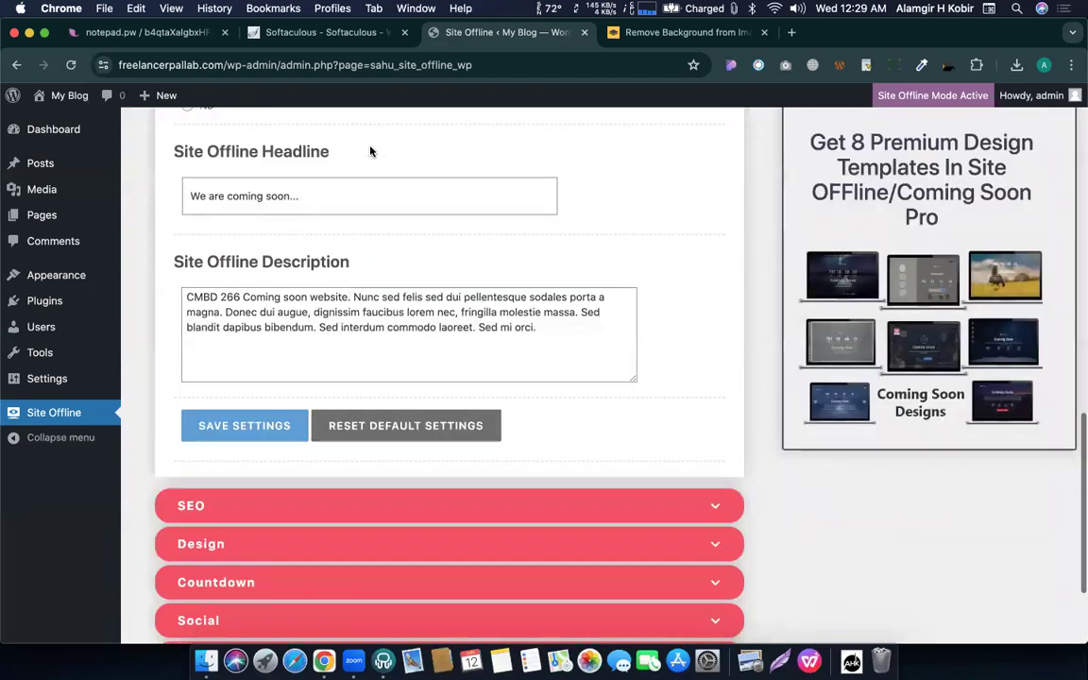
{"action": "left_click", "coordinate": [205, 466]}
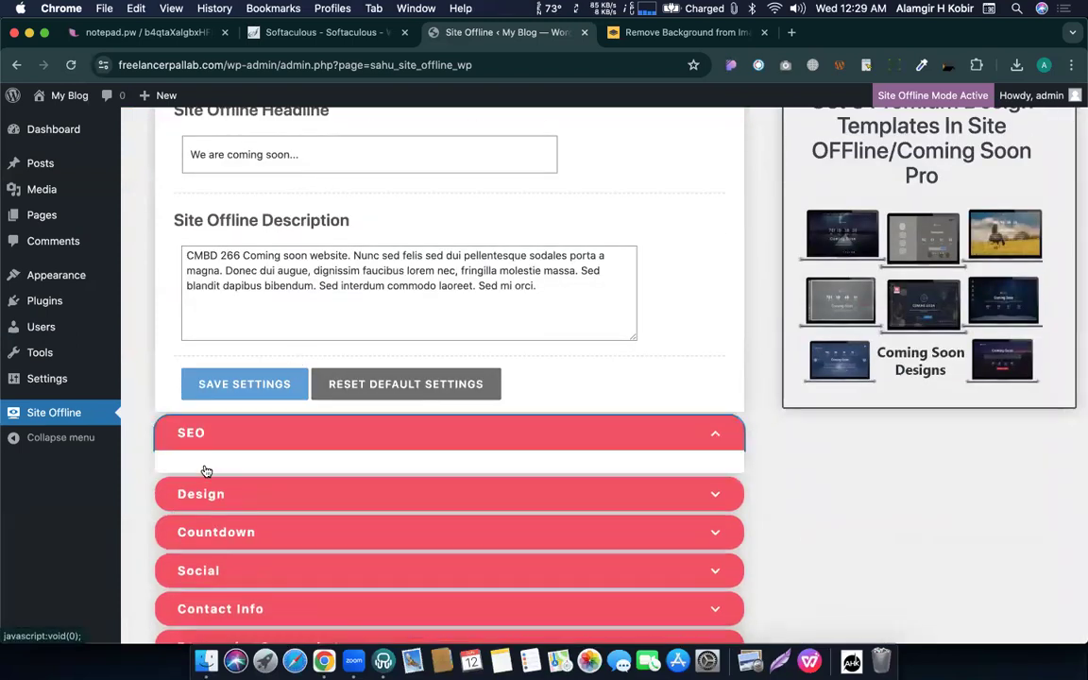
{"action": "scroll", "coordinate": [289, 418], "scroll_direction": "up", "scroll_amount": 5}
{"action": "scroll", "coordinate": [294, 409], "scroll_direction": "up", "scroll_amount": 3}
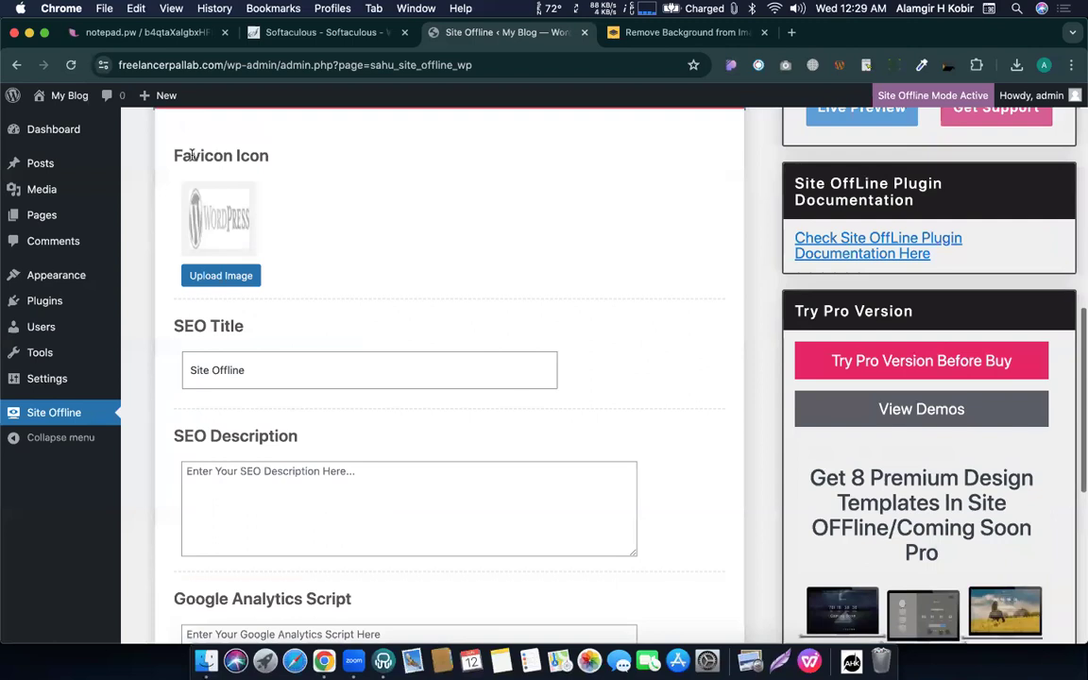
{"action": "key", "text": "ctrl+Up"}
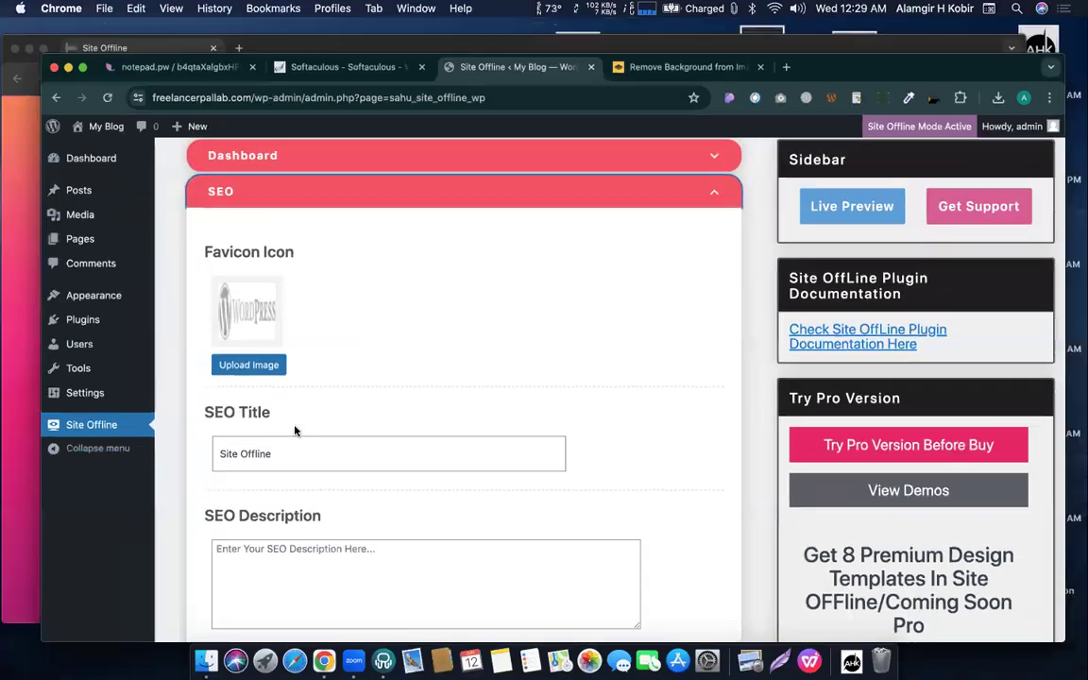
{"action": "left_click", "coordinate": [194, 283]}
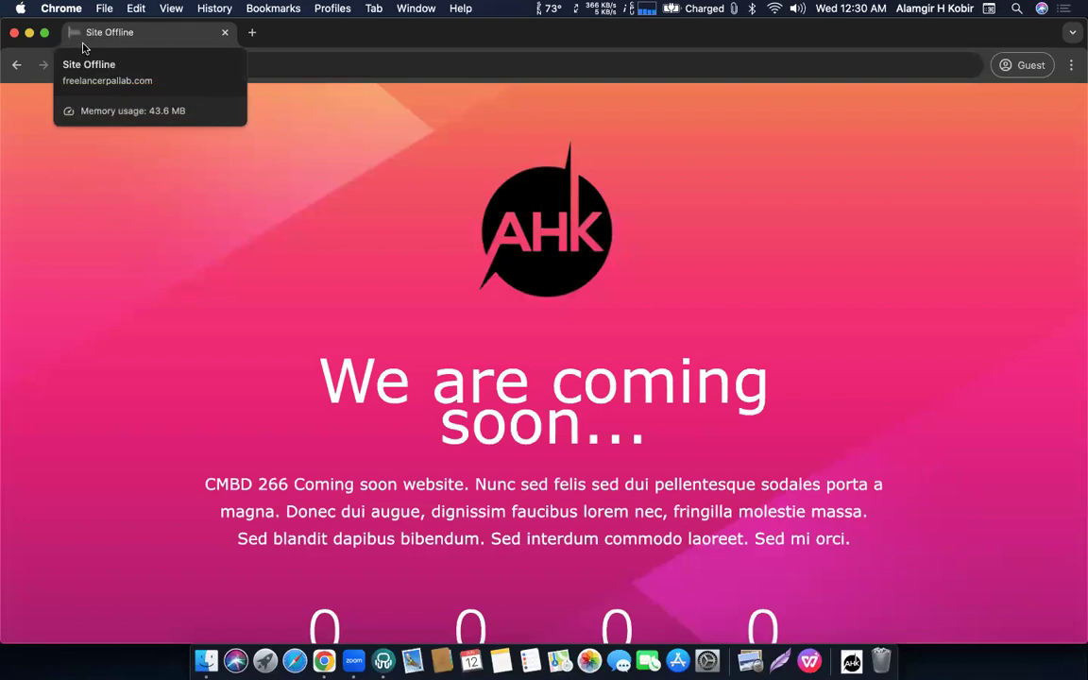
{"action": "key", "text": "ctrl+Up"}
{"action": "left_click", "coordinate": [564, 403]}
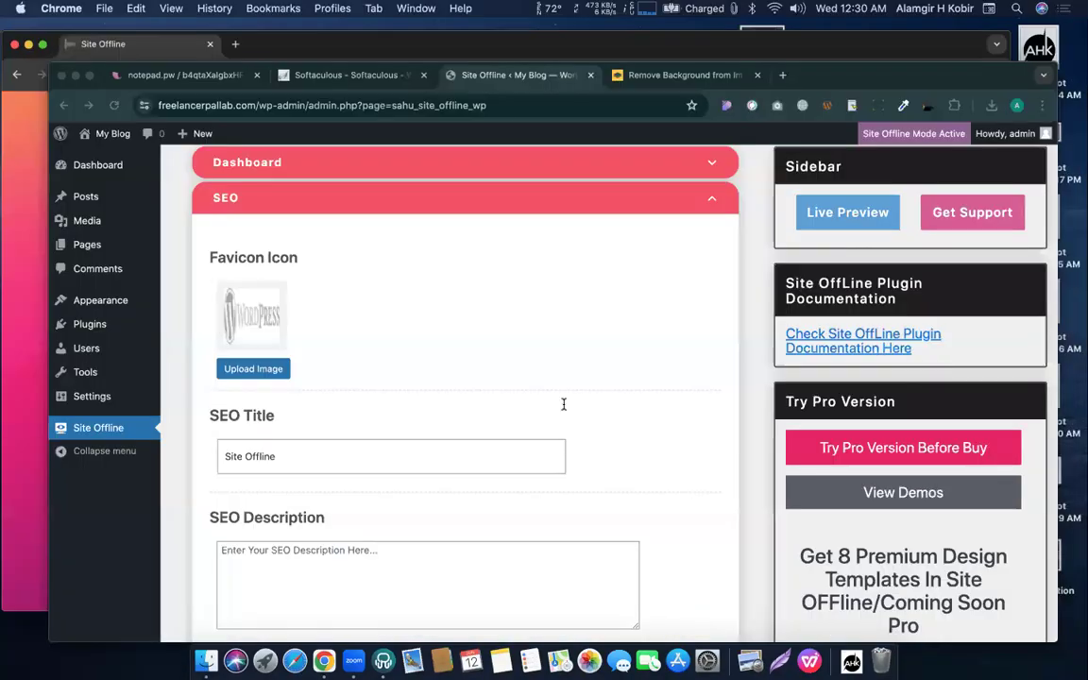
Set the AHK logo from the library as the favicon.
{"action": "left_click", "coordinate": [225, 350]}
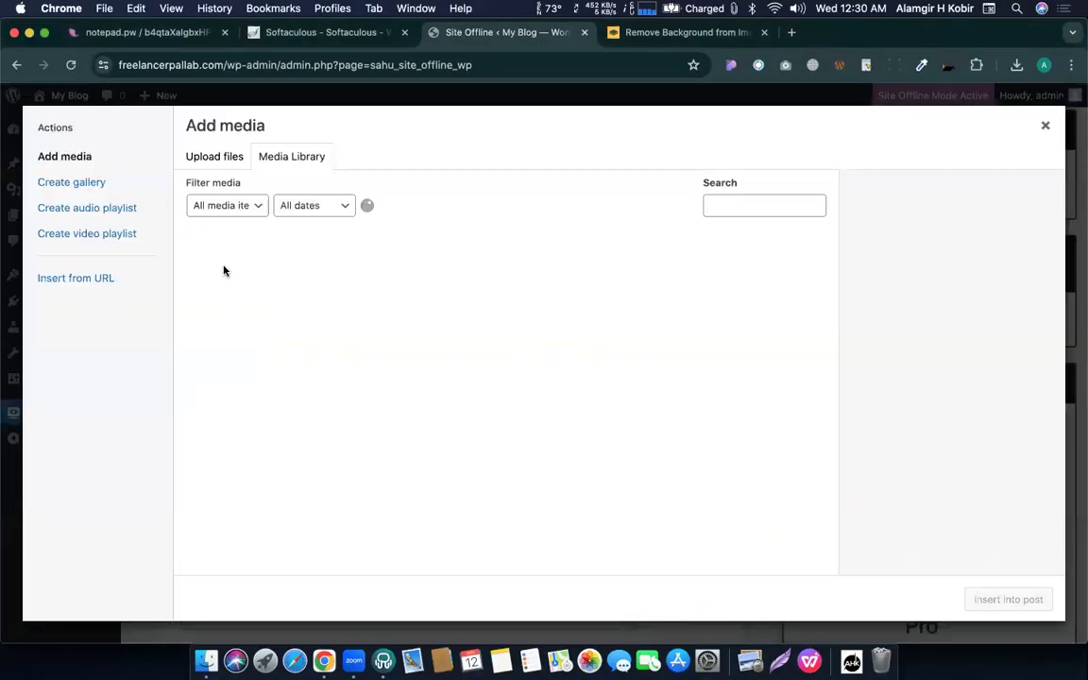
{"action": "left_click", "coordinate": [219, 270]}
{"action": "left_click", "coordinate": [988, 606]}
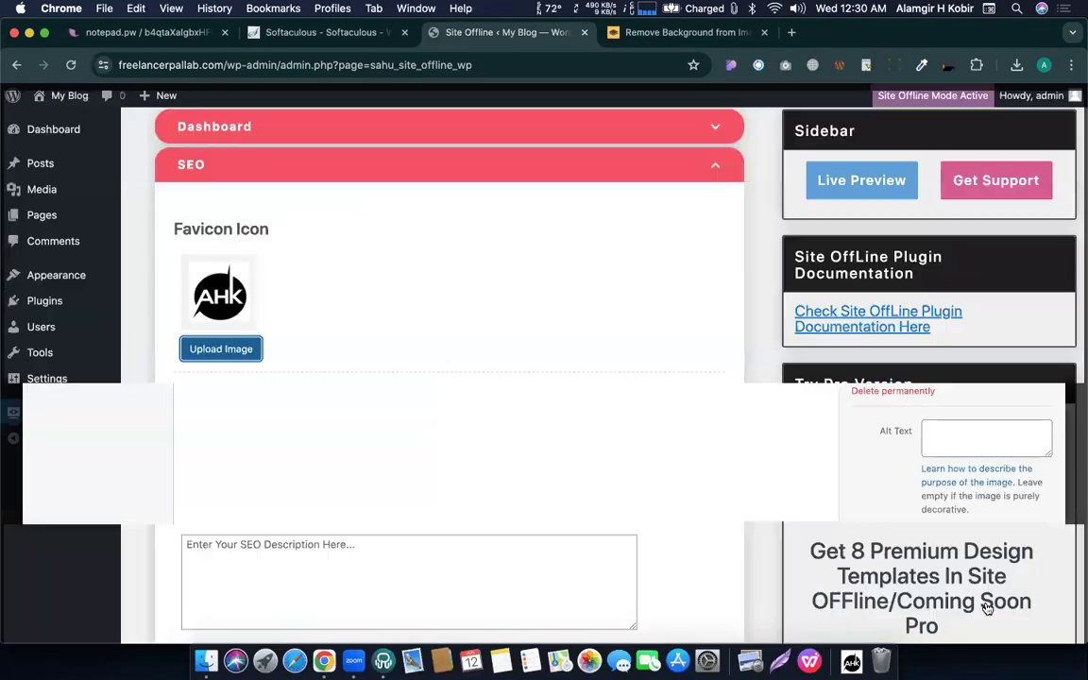
Replace the SEO Title with the owner's name plus '| CMBD 266' and save.
{"action": "scroll", "coordinate": [393, 415], "scroll_direction": "down", "scroll_amount": 3}
{"action": "left_click", "coordinate": [244, 372]}
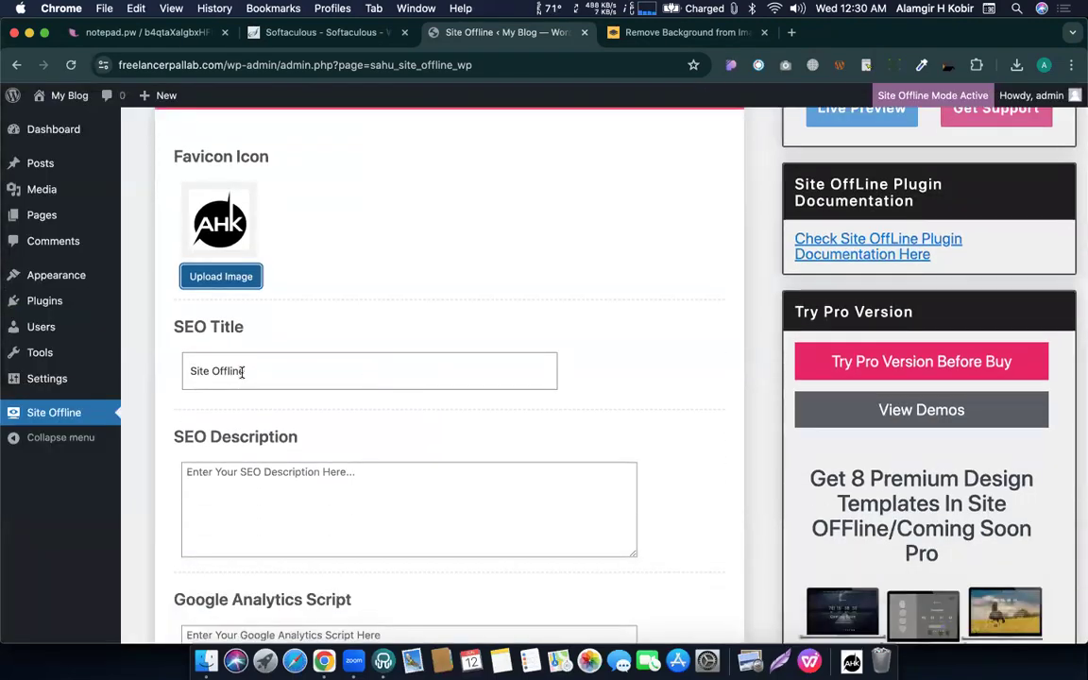
{"action": "triple_click", "coordinate": [244, 371]}
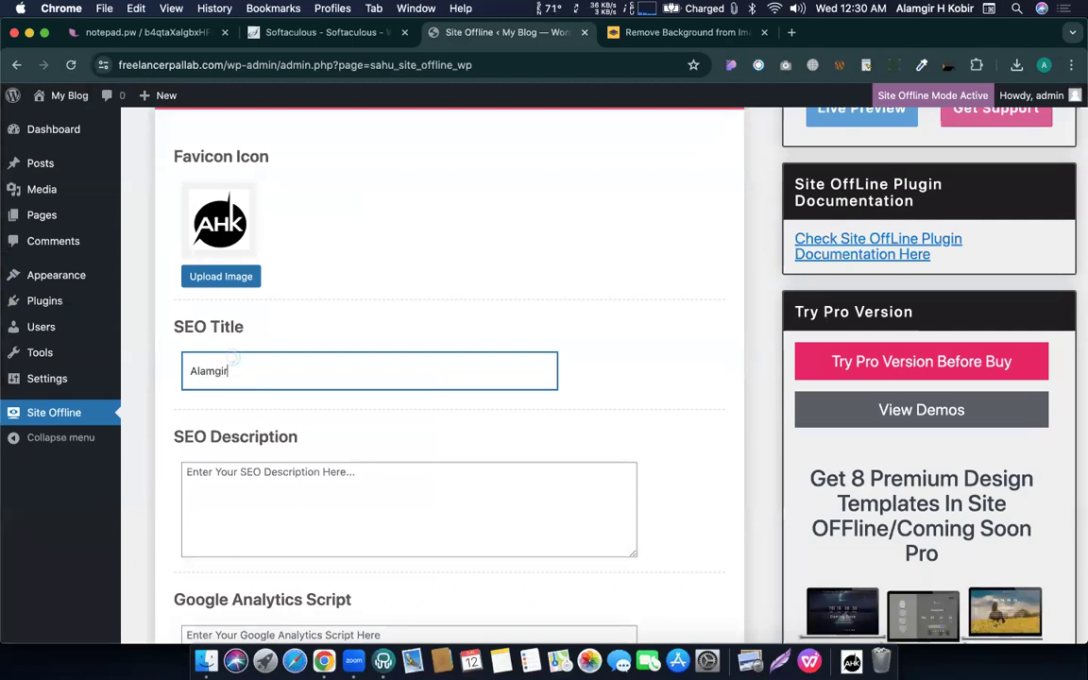
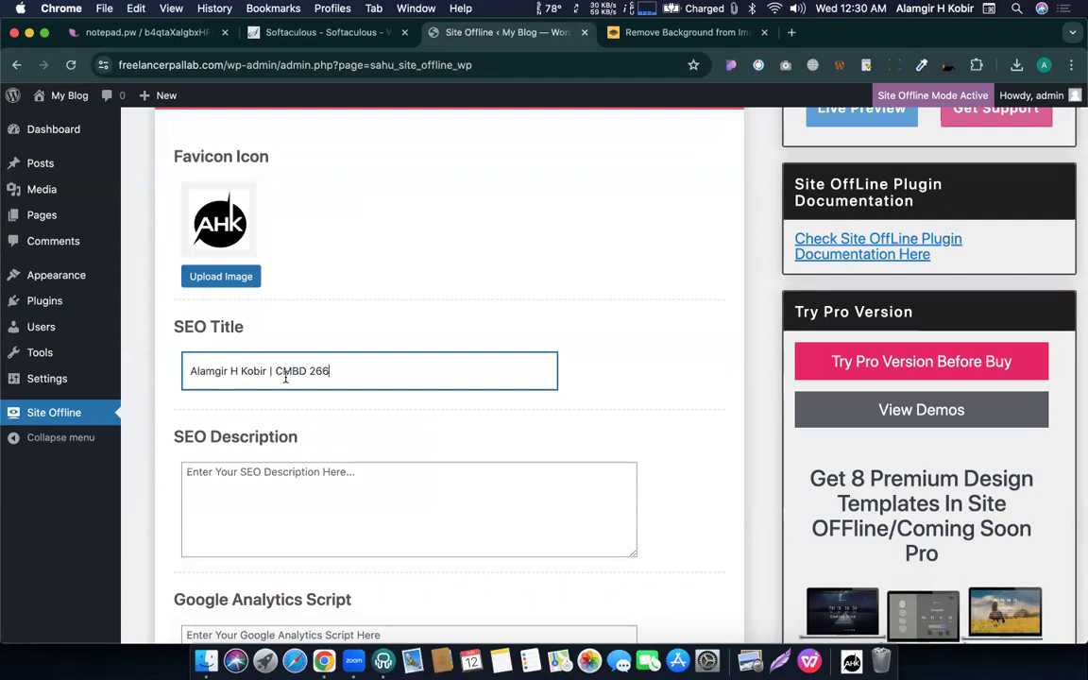
{"action": "scroll", "coordinate": [285, 376], "scroll_direction": "down", "scroll_amount": 5}
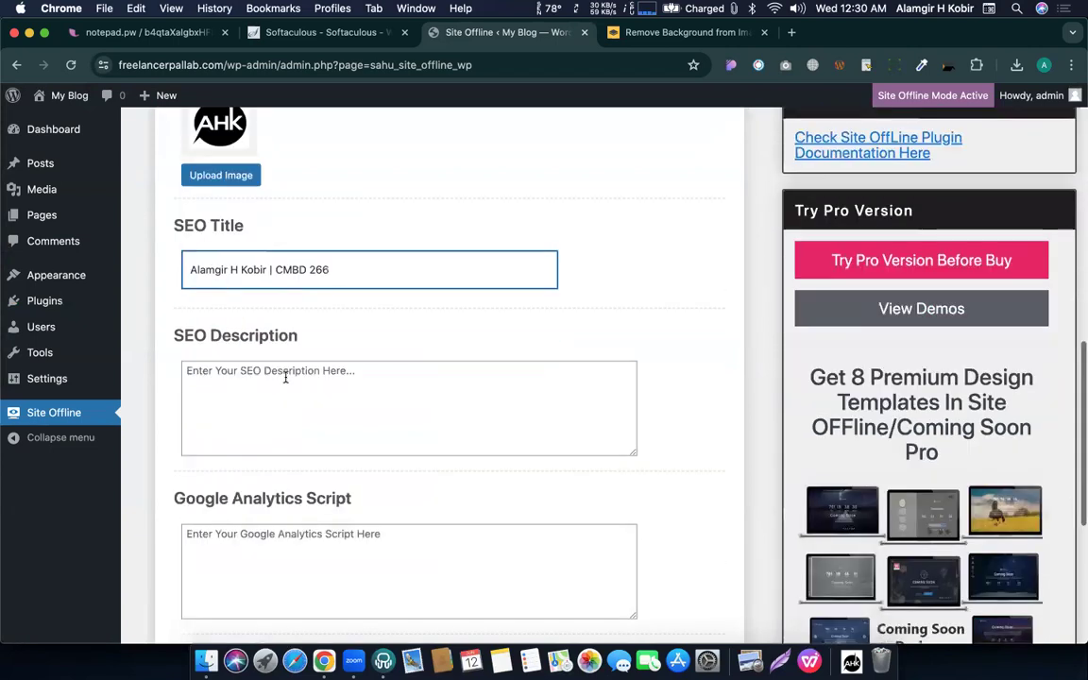
{"action": "scroll", "coordinate": [246, 226], "scroll_direction": "up", "scroll_amount": 2}
{"action": "scroll", "coordinate": [255, 446], "scroll_direction": "down", "scroll_amount": 2}
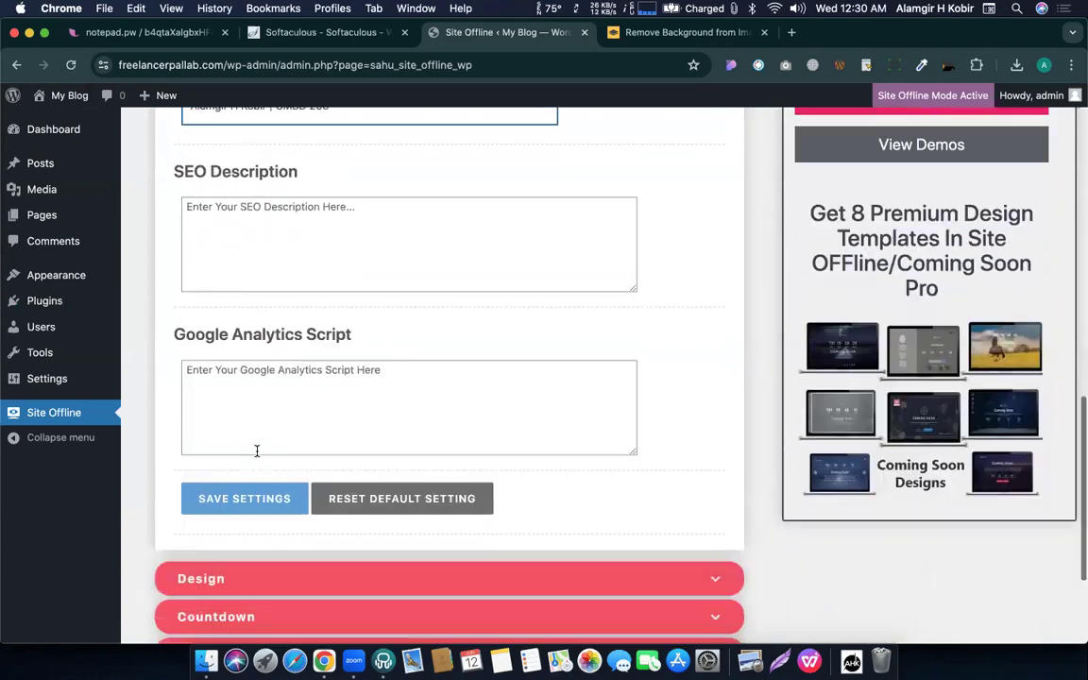
{"action": "left_click", "coordinate": [235, 430]}
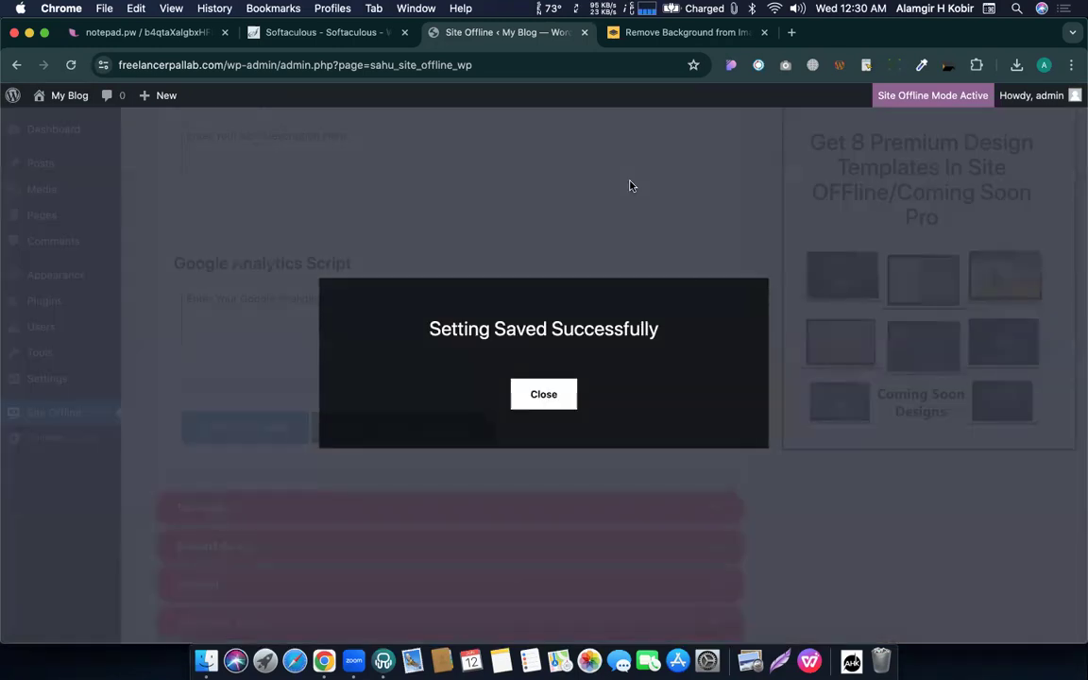
{"action": "left_click", "coordinate": [534, 395]}
{"action": "key", "text": "ctrl+Up"}
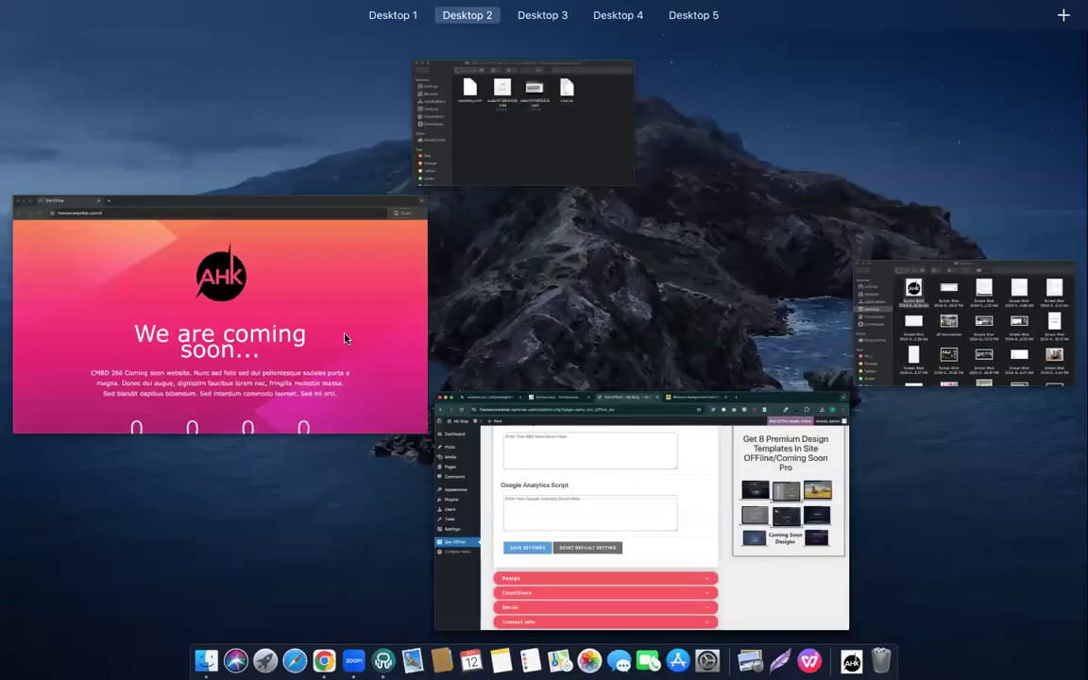
{"action": "left_click", "coordinate": [310, 300]}
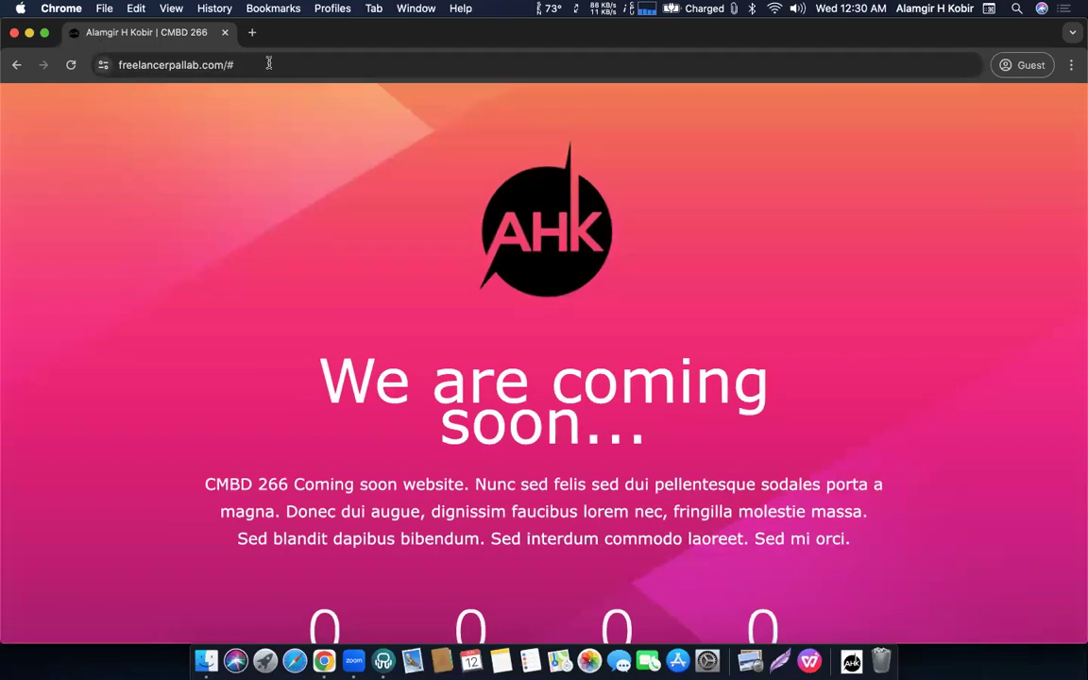
{"action": "left_click", "coordinate": [250, 33]}
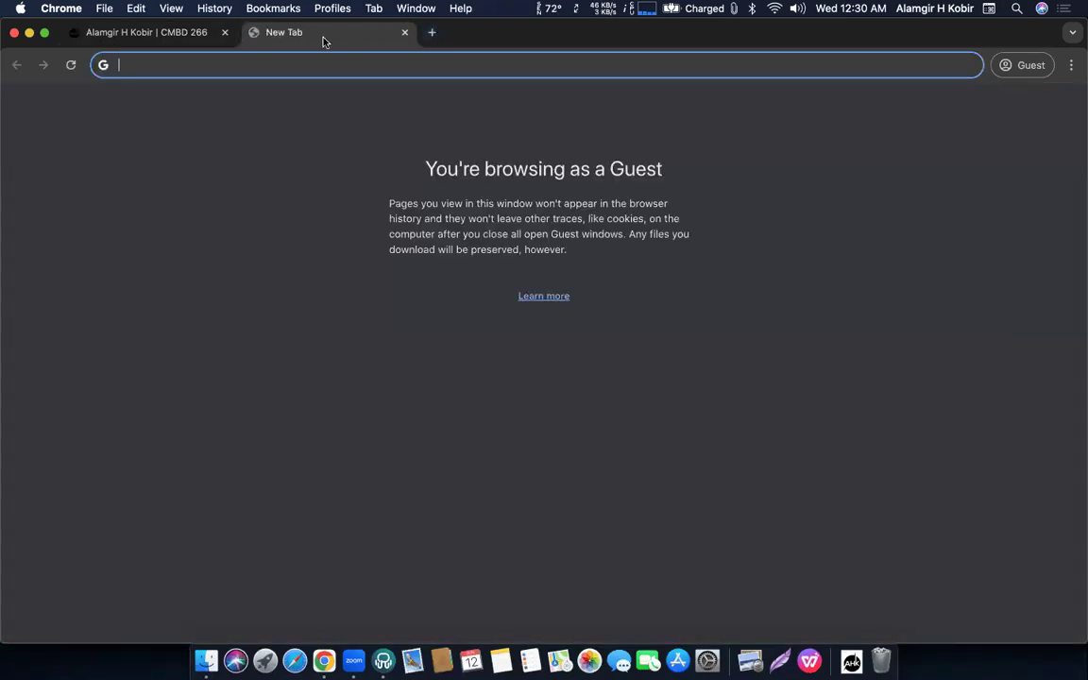
{"action": "left_click", "coordinate": [404, 33]}
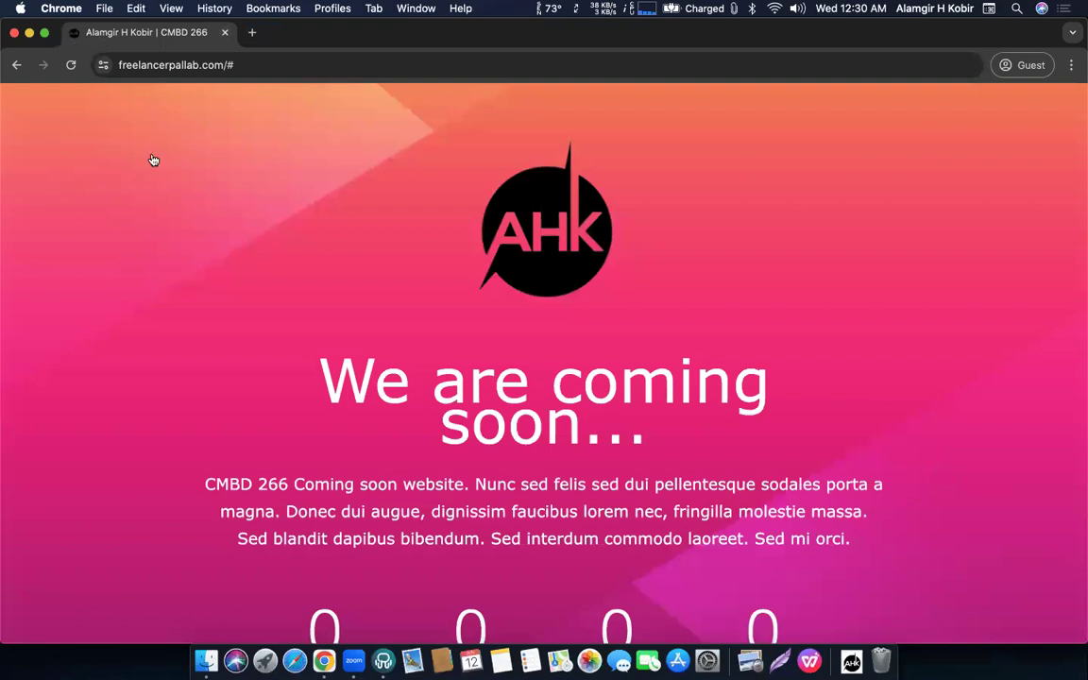
{"action": "key", "text": "ctrl+Up"}
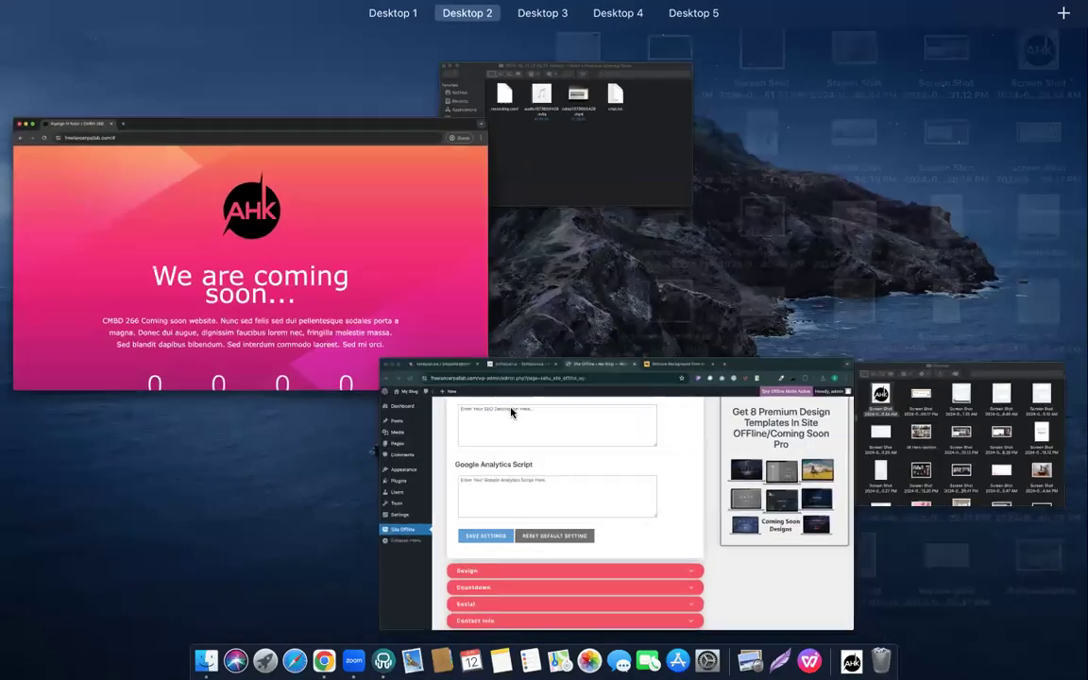
{"action": "left_click", "coordinate": [511, 412]}
{"action": "scroll", "coordinate": [644, 314], "scroll_direction": "down", "scroll_amount": 3}
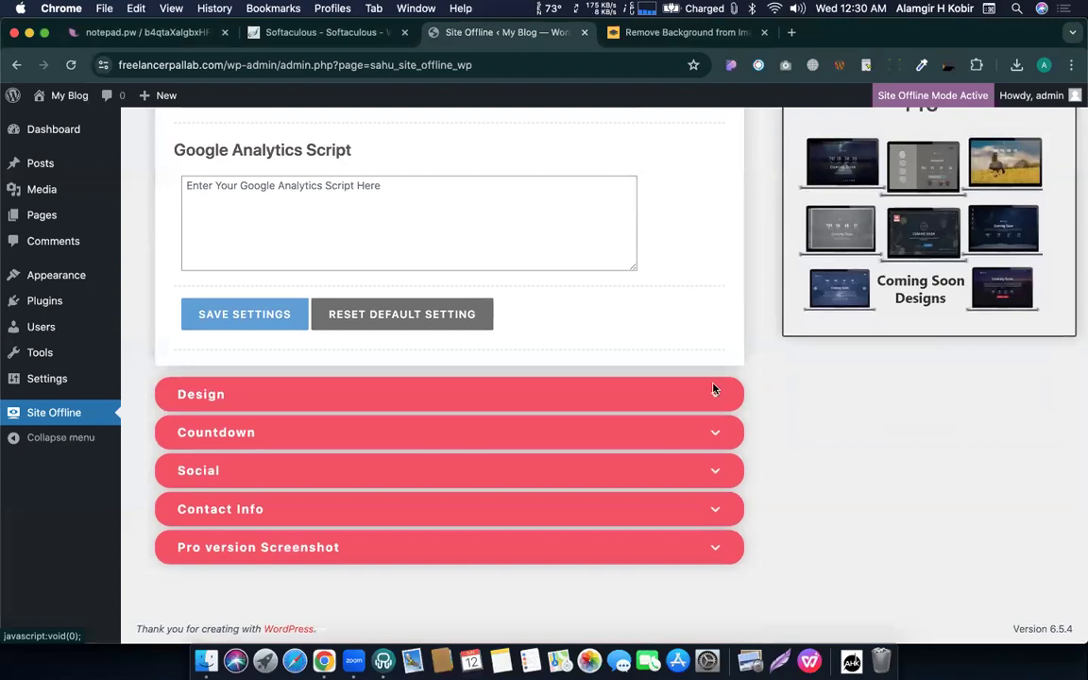
Switch the coming-soon background to a solid colour and pick green #23db66.
{"action": "left_click", "coordinate": [714, 394]}
{"action": "scroll", "coordinate": [546, 323], "scroll_direction": "up", "scroll_amount": 5}
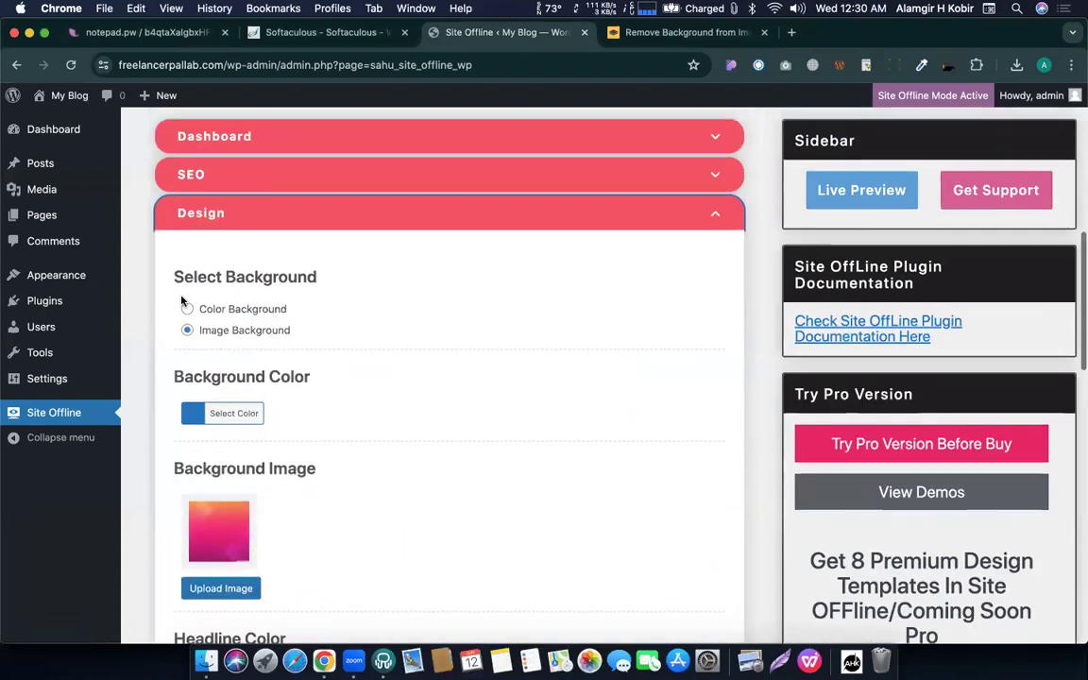
{"action": "left_click", "coordinate": [187, 309]}
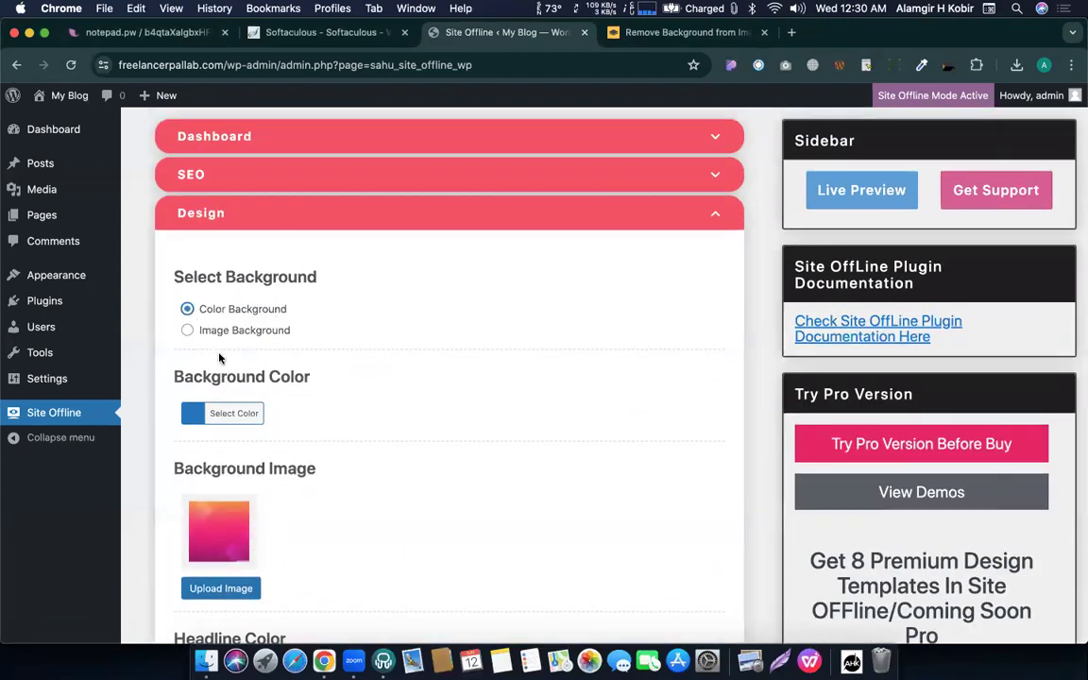
{"action": "left_click", "coordinate": [254, 416]}
{"action": "left_click", "coordinate": [270, 476]}
{"action": "scroll", "coordinate": [264, 501], "scroll_direction": "down", "scroll_amount": 15}
{"action": "scroll", "coordinate": [255, 425], "scroll_direction": "up", "scroll_amount": 5}
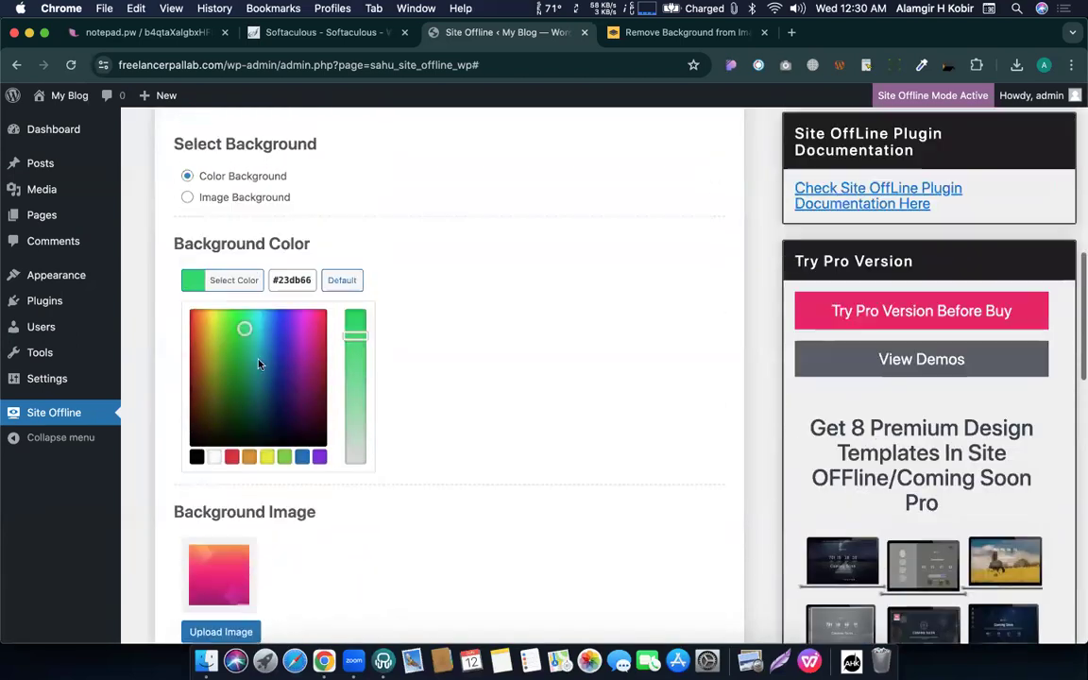
{"action": "left_click", "coordinate": [244, 328]}
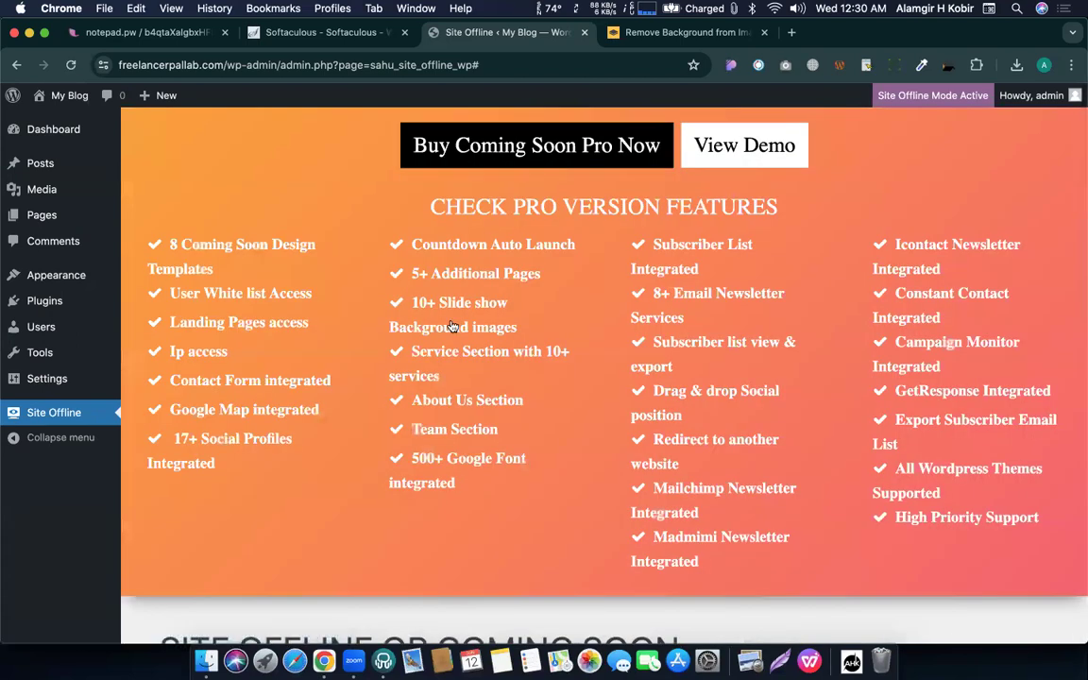
{"action": "scroll", "coordinate": [450, 323], "scroll_direction": "down", "scroll_amount": 10}
{"action": "left_click", "coordinate": [412, 361]}
{"action": "scroll", "coordinate": [412, 360], "scroll_direction": "up", "scroll_amount": 1}
{"action": "scroll", "coordinate": [412, 361], "scroll_direction": "down", "scroll_amount": 5}
{"action": "scroll", "coordinate": [269, 520], "scroll_direction": "down", "scroll_amount": 5}
Save the settings and view the live site with its green background.
{"action": "left_click", "coordinate": [230, 377]}
{"action": "key", "text": "ctrl+Up"}
{"action": "left_click", "coordinate": [314, 376]}
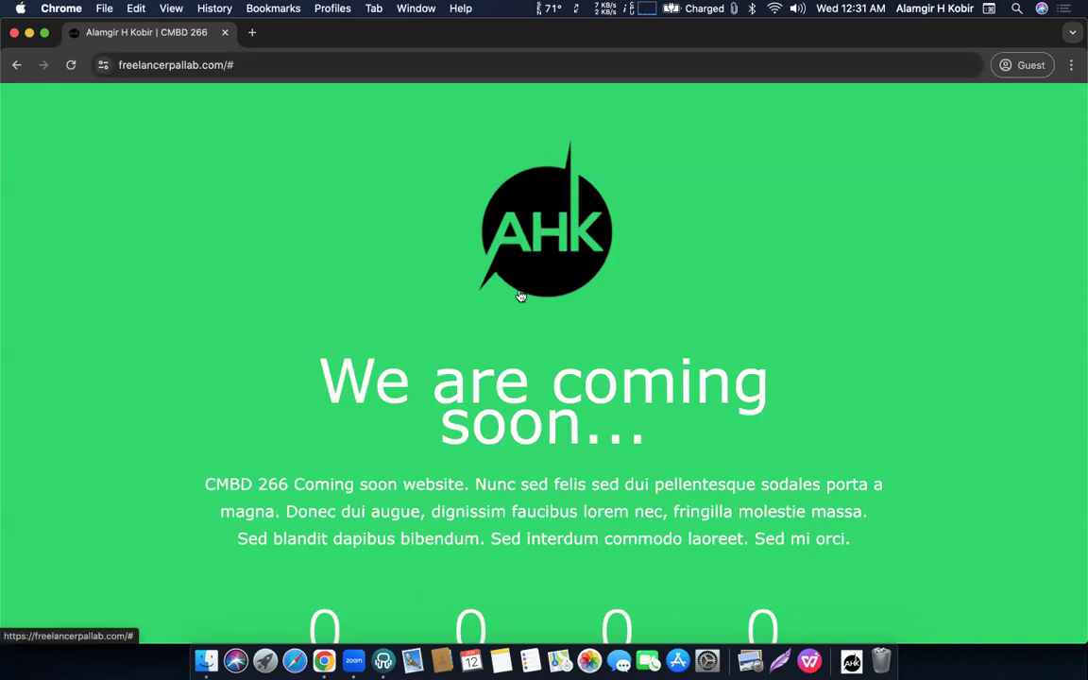
Look over the green live page, then return to WordPress and dismiss the saved confirmation.
{"action": "scroll", "coordinate": [532, 295], "scroll_direction": "down", "scroll_amount": 5}
{"action": "scroll", "coordinate": [532, 295], "scroll_direction": "up", "scroll_amount": 5}
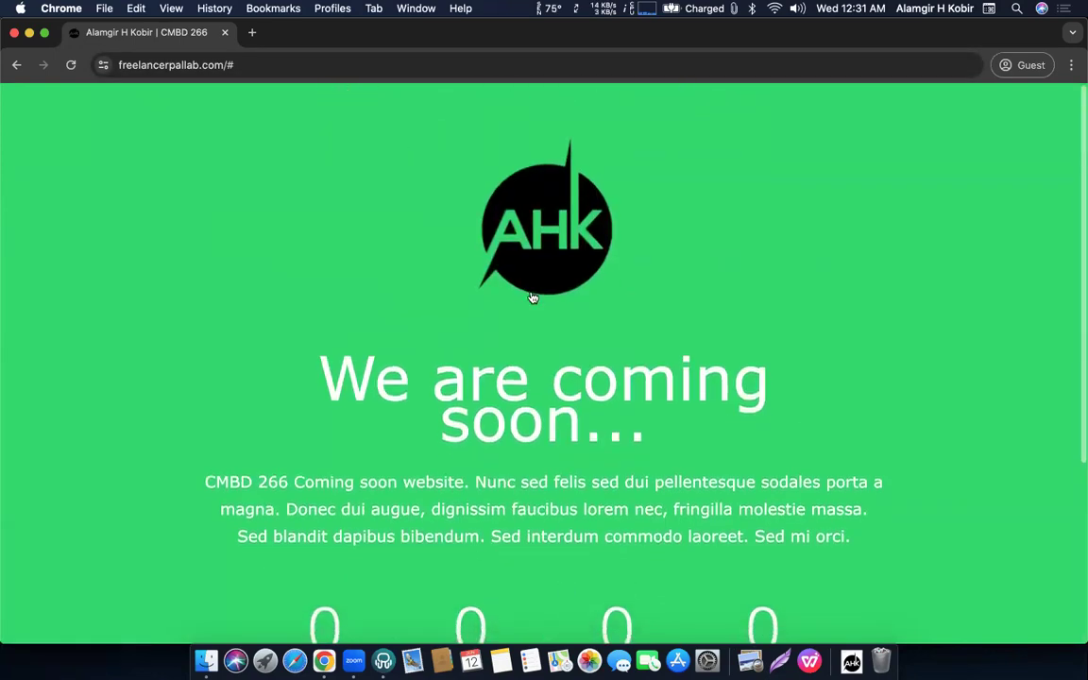
{"action": "scroll", "coordinate": [531, 296], "scroll_direction": "down", "scroll_amount": 5}
{"action": "scroll", "coordinate": [532, 375], "scroll_direction": "up", "scroll_amount": 3}
{"action": "key", "text": "ctrl+Up"}
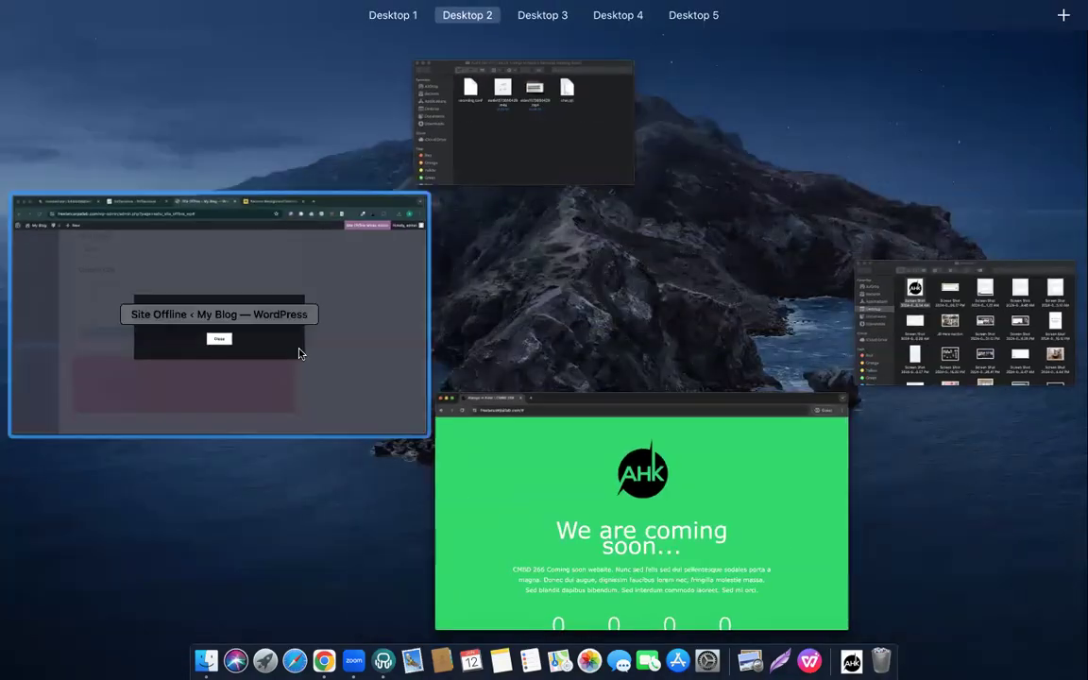
{"action": "left_click", "coordinate": [299, 350]}
{"action": "left_click", "coordinate": [543, 395]}
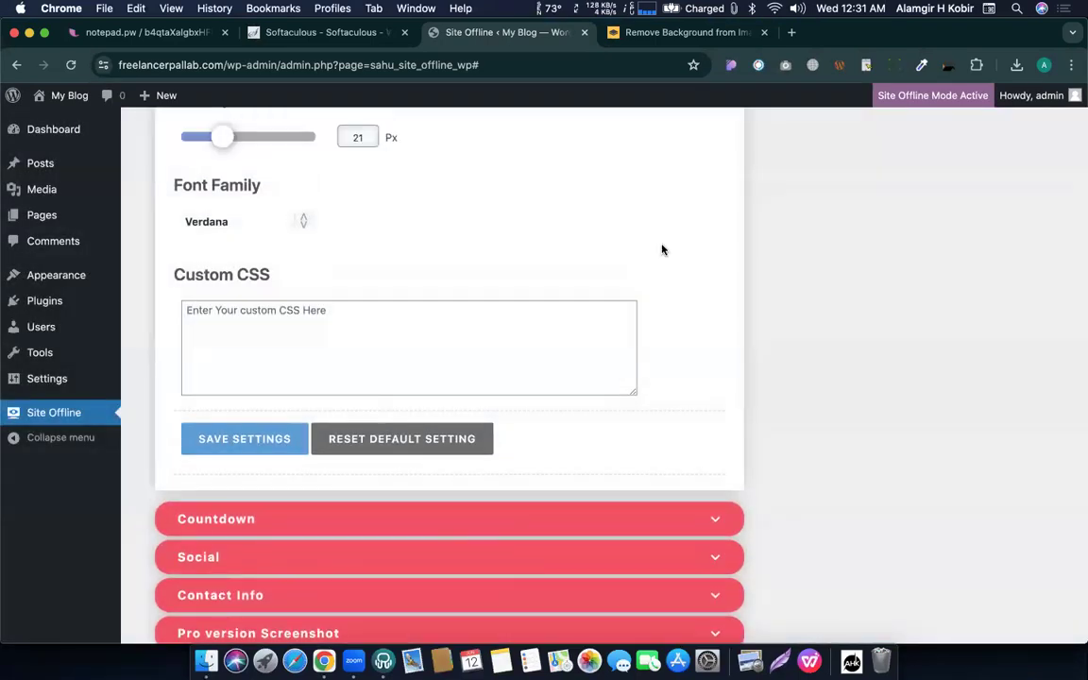
Choose Image Background and bring up the media library via Upload Image.
{"action": "scroll", "coordinate": [413, 327], "scroll_direction": "up", "scroll_amount": 1}
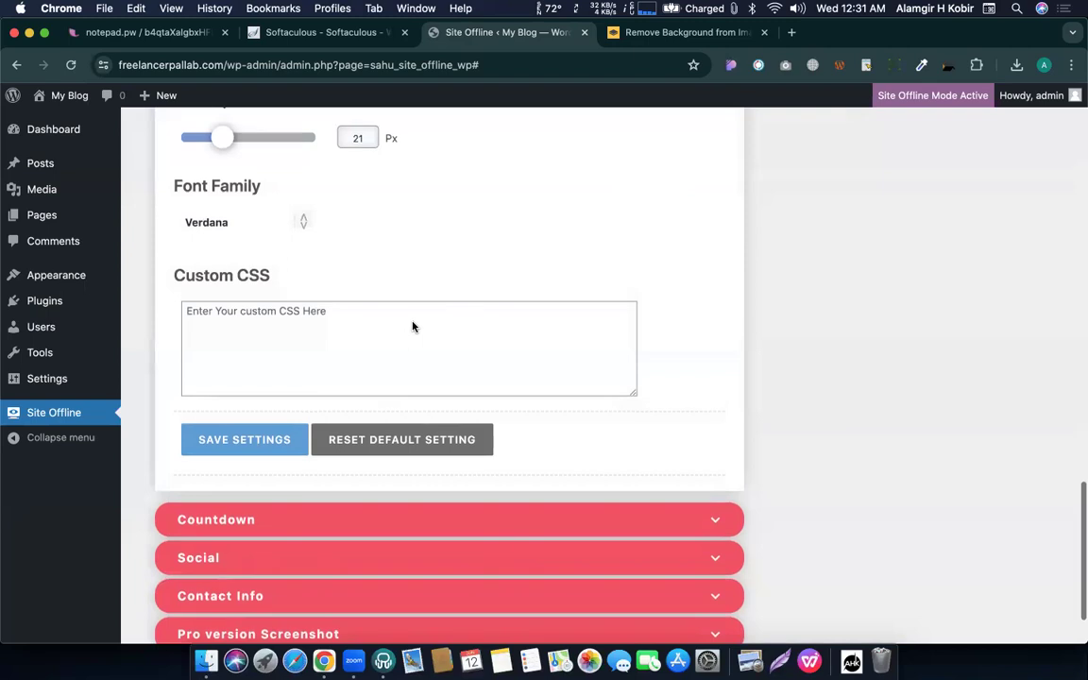
{"action": "scroll", "coordinate": [413, 327], "scroll_direction": "up", "scroll_amount": 15}
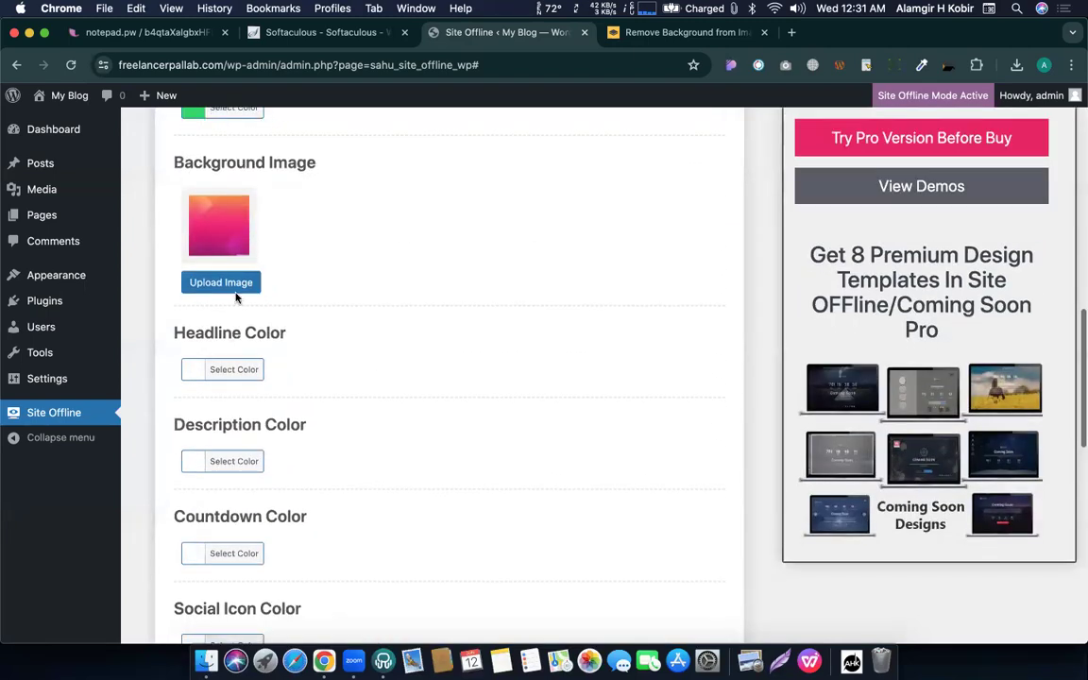
{"action": "scroll", "coordinate": [236, 298], "scroll_direction": "up", "scroll_amount": 3}
{"action": "left_click", "coordinate": [188, 189]}
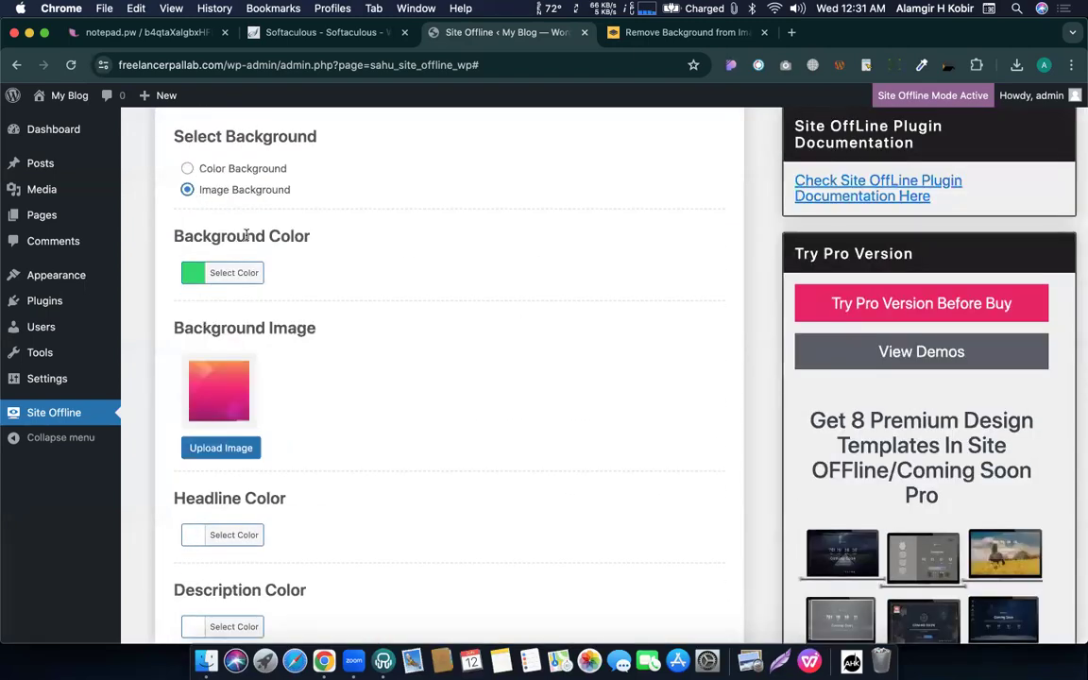
{"action": "scroll", "coordinate": [245, 237], "scroll_direction": "down", "scroll_amount": 3}
{"action": "left_click", "coordinate": [230, 309]}
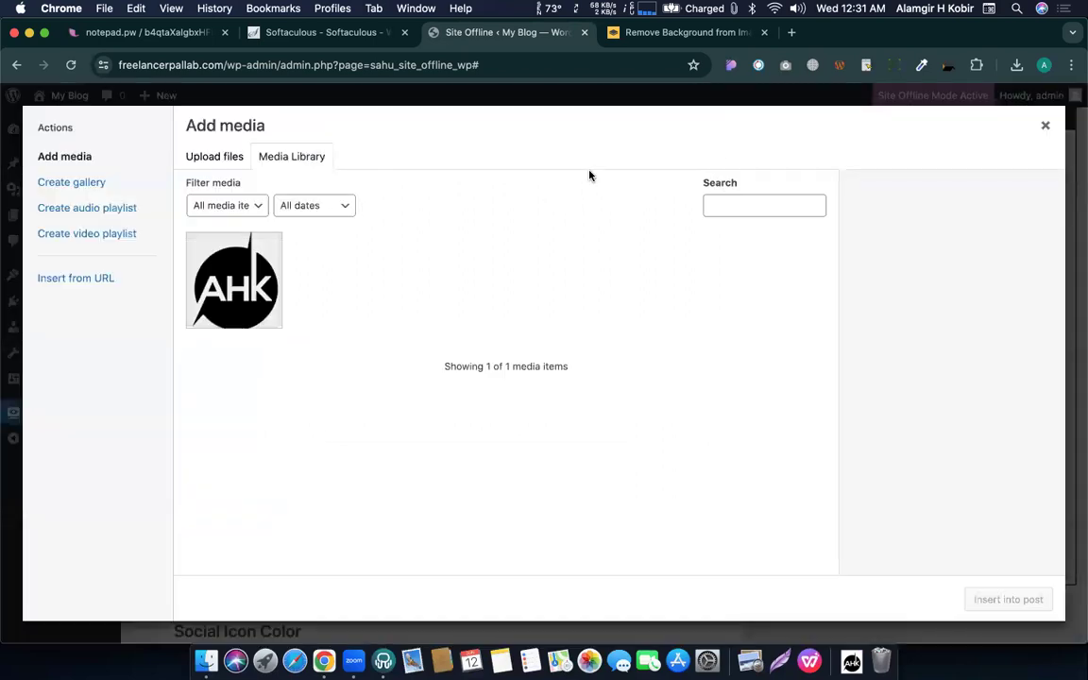
Search Google Images for 'gradient background' and preview the pink-to-blue Pexels photo.
{"action": "left_click", "coordinate": [790, 32]}
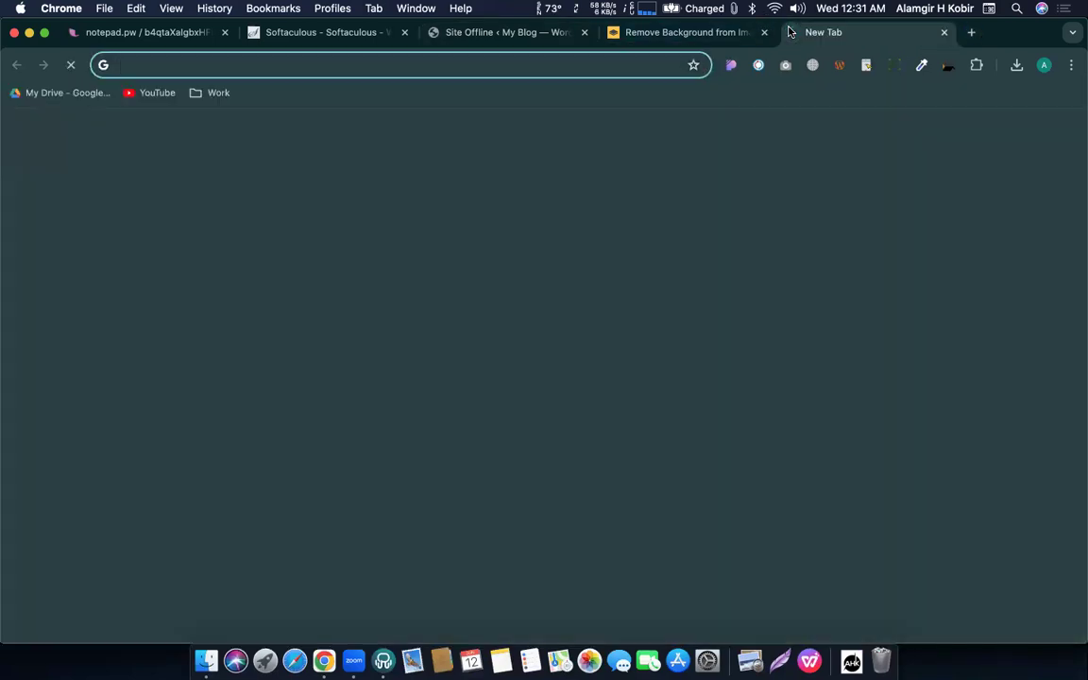
{"action": "type", "text": "gra"}
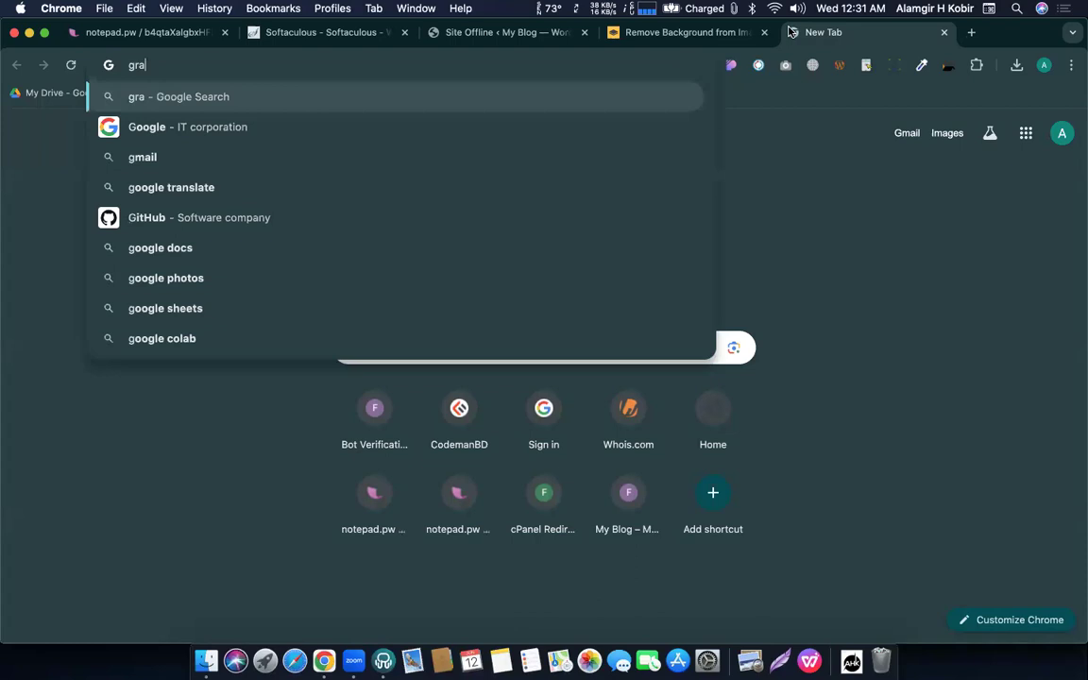
{"action": "type", "text": "di"}
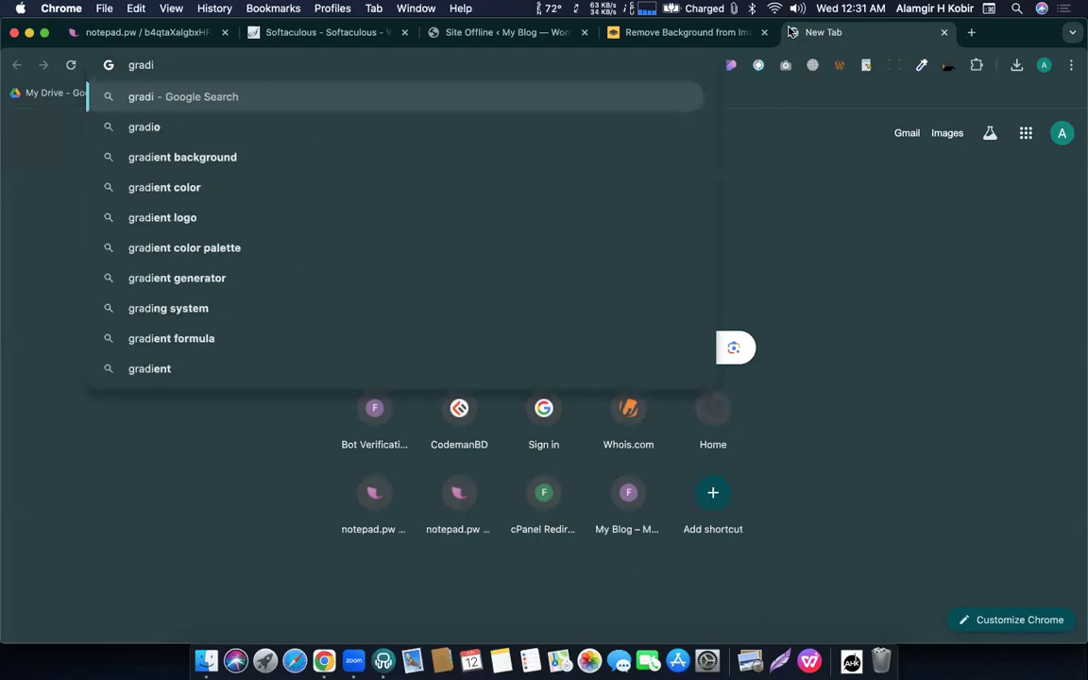
{"action": "type", "text": "ent"}
{"action": "key", "text": "Down"}
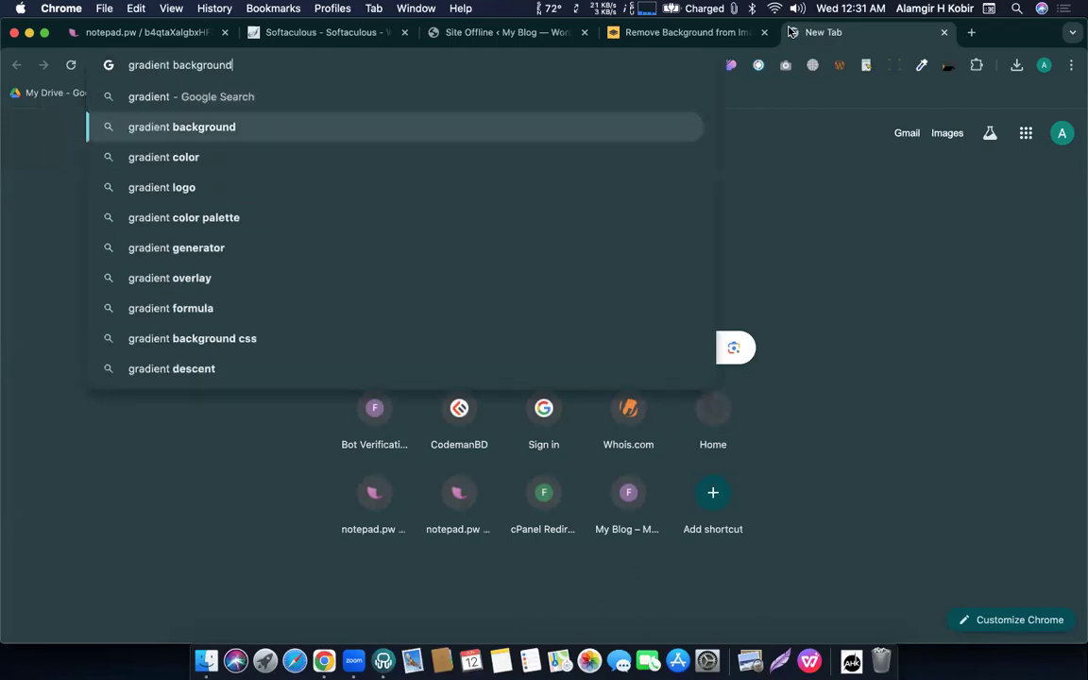
{"action": "key", "text": "Return"}
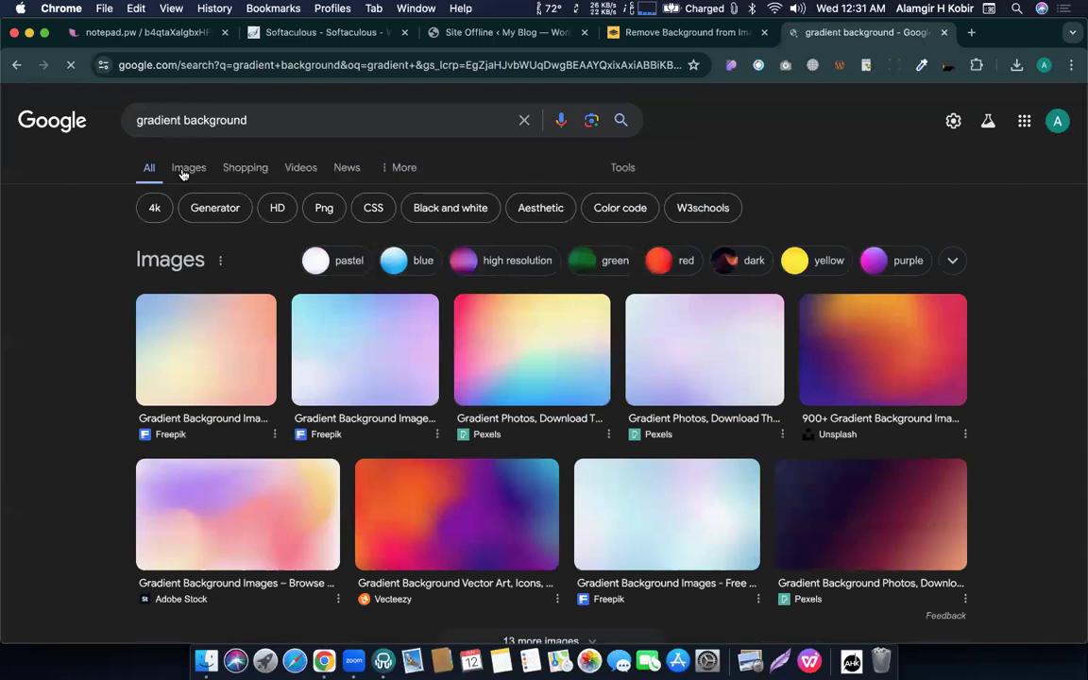
{"action": "left_click", "coordinate": [184, 173]}
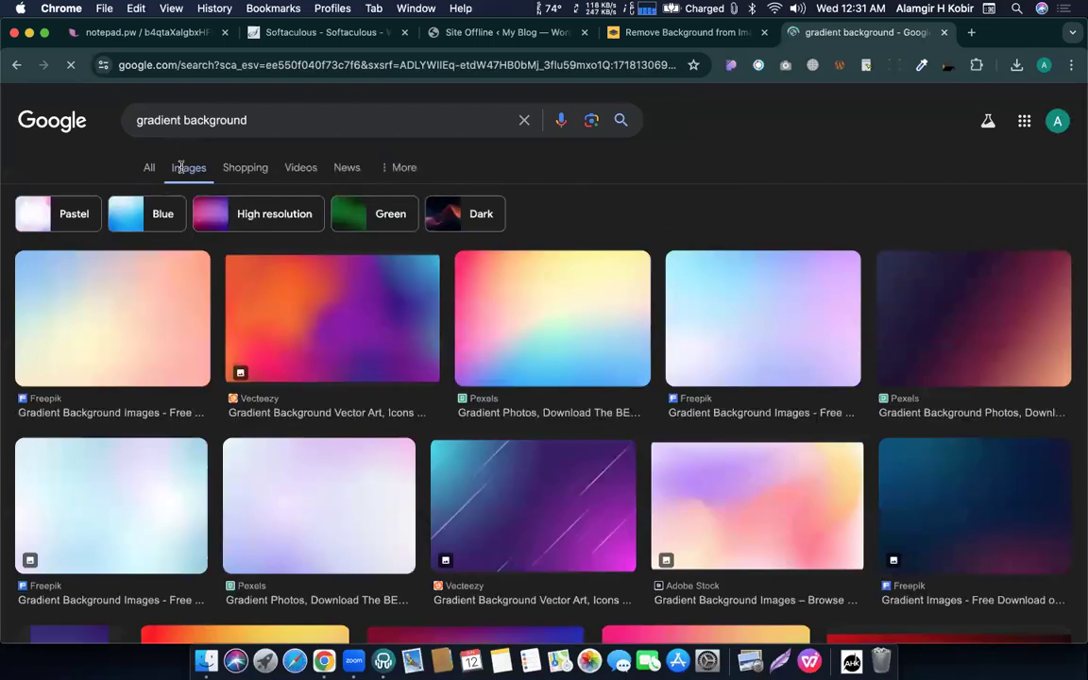
{"action": "left_click", "coordinate": [583, 328]}
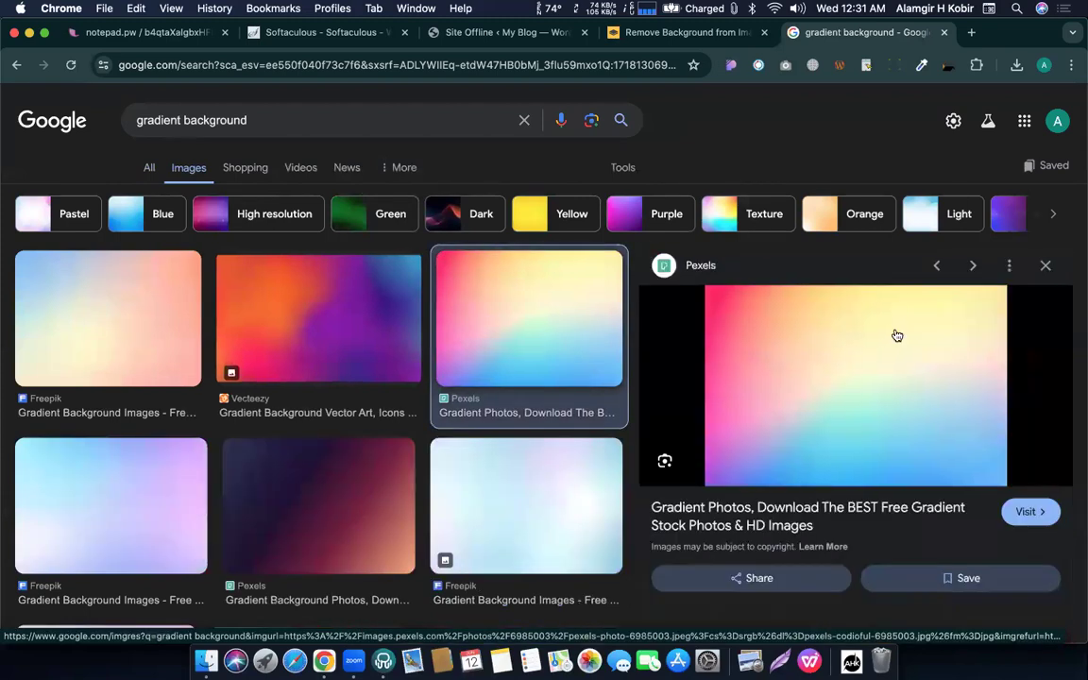
Save the 6,000 × 4,000 Pexels gradient image to the Downloads folder.
{"action": "scroll", "coordinate": [837, 350], "scroll_direction": "down", "scroll_amount": 2}
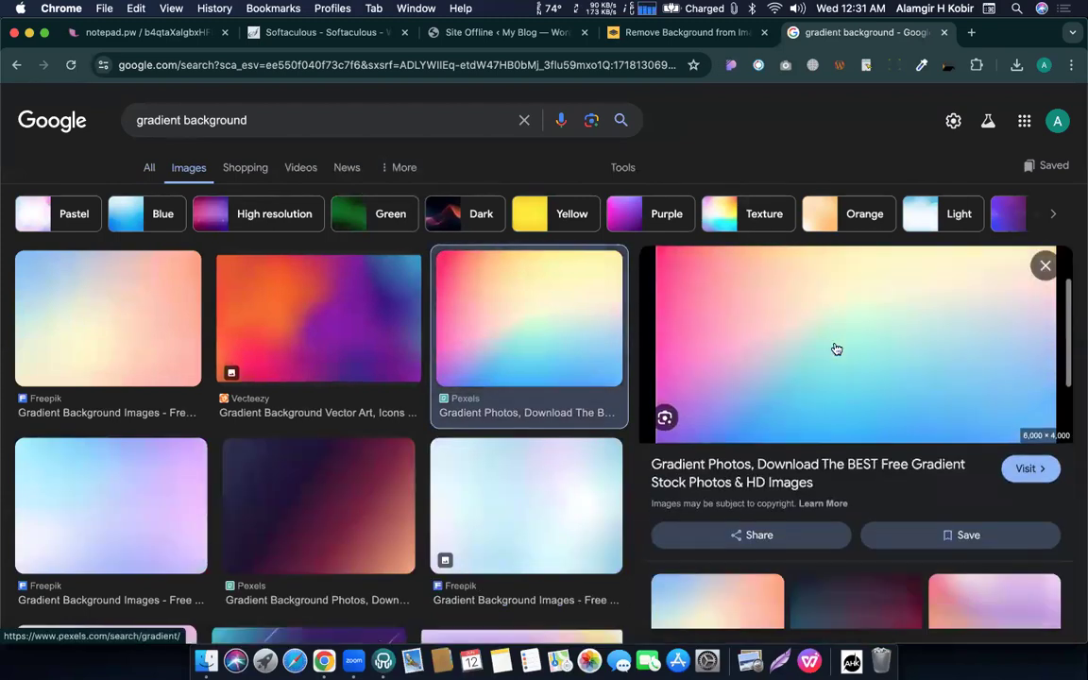
{"action": "scroll", "coordinate": [837, 350], "scroll_direction": "down", "scroll_amount": 4}
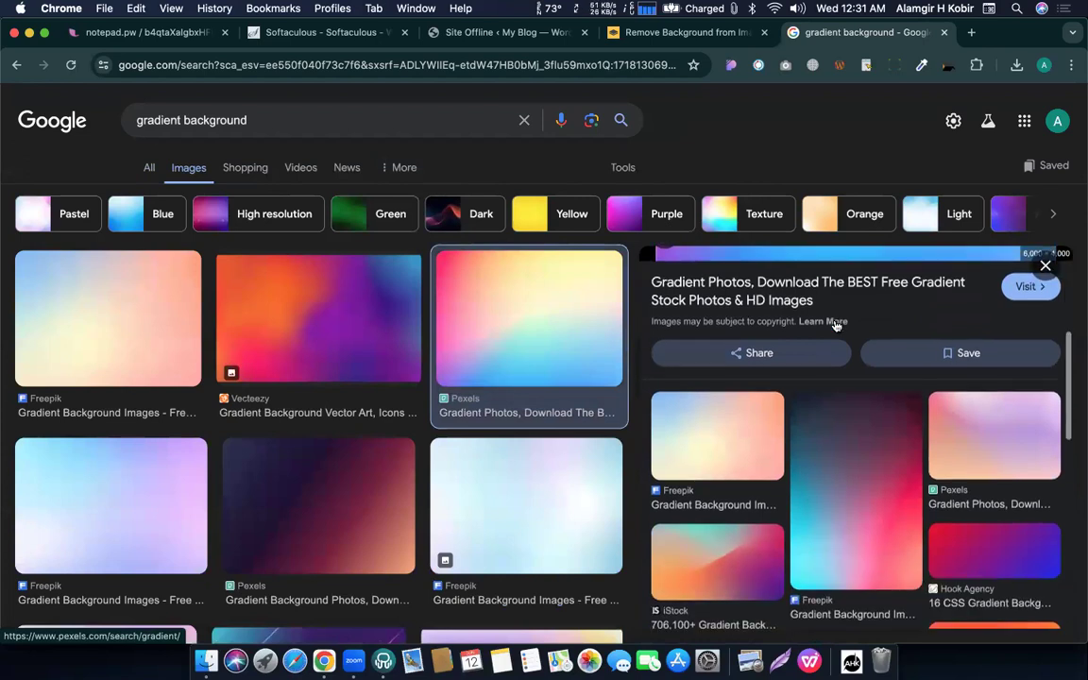
{"action": "scroll", "coordinate": [830, 340], "scroll_direction": "up", "scroll_amount": 5}
{"action": "right_click", "coordinate": [816, 360]}
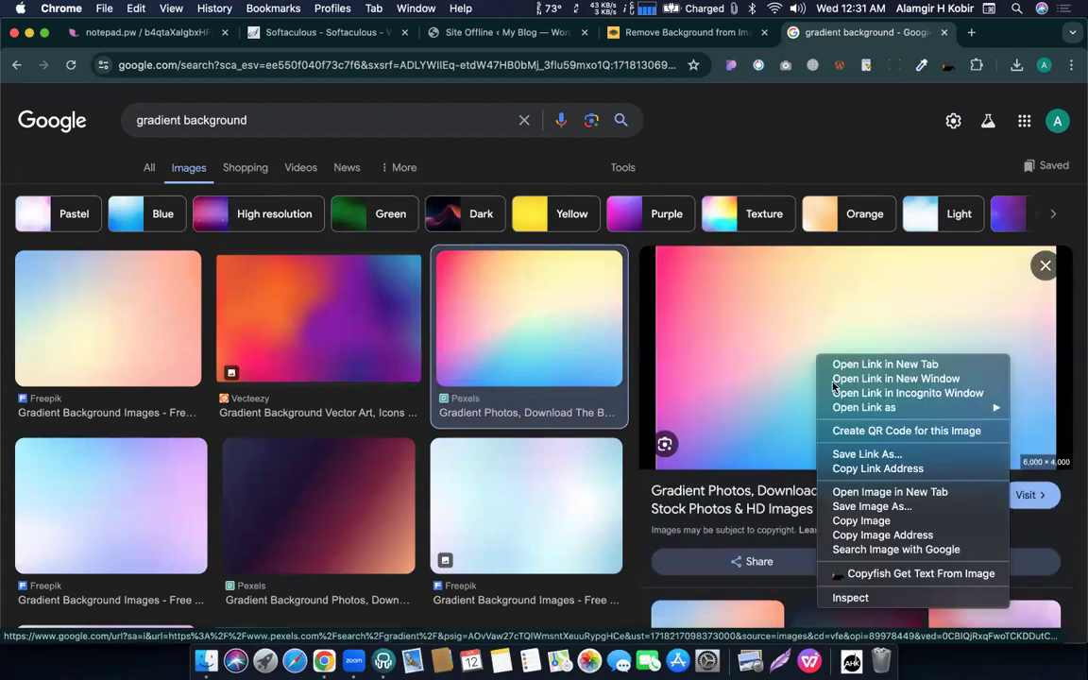
{"action": "left_click", "coordinate": [871, 508]}
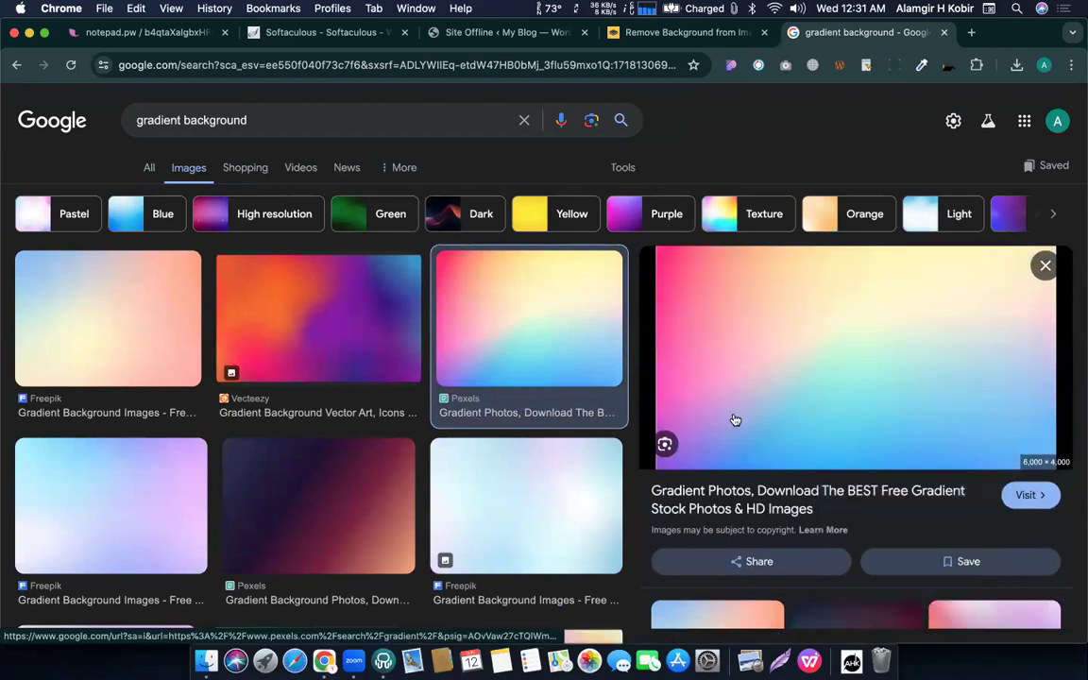
{"action": "key", "text": "super+alt+l"}
{"action": "key", "text": "Return"}
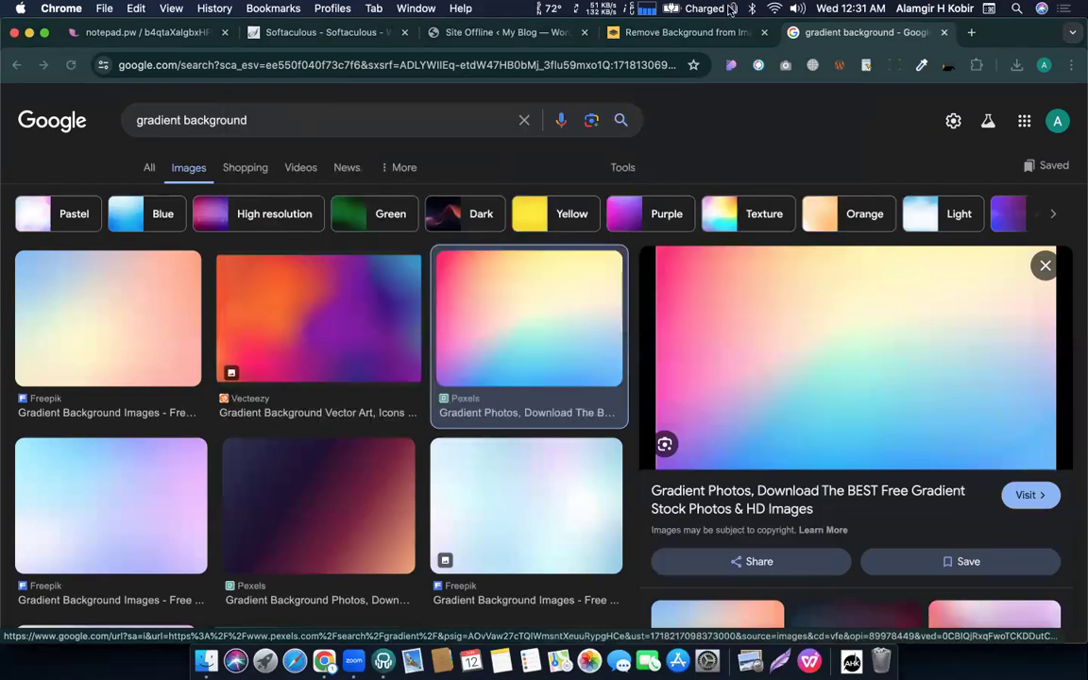
Upload pexels-codioful-6985003.jpeg from Chrome's downloads into the WordPress media library.
{"action": "left_click", "coordinate": [506, 32]}
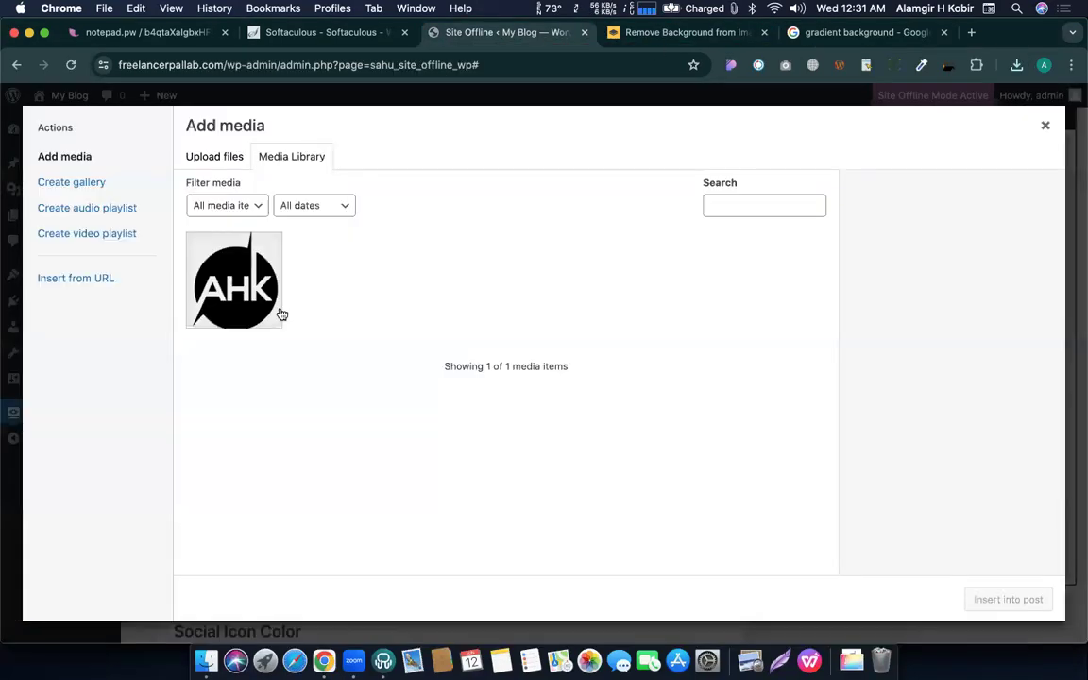
{"action": "left_click", "coordinate": [1016, 64]}
{"action": "left_click_drag", "start_coordinate": [863, 138], "coordinate": [612, 302]}
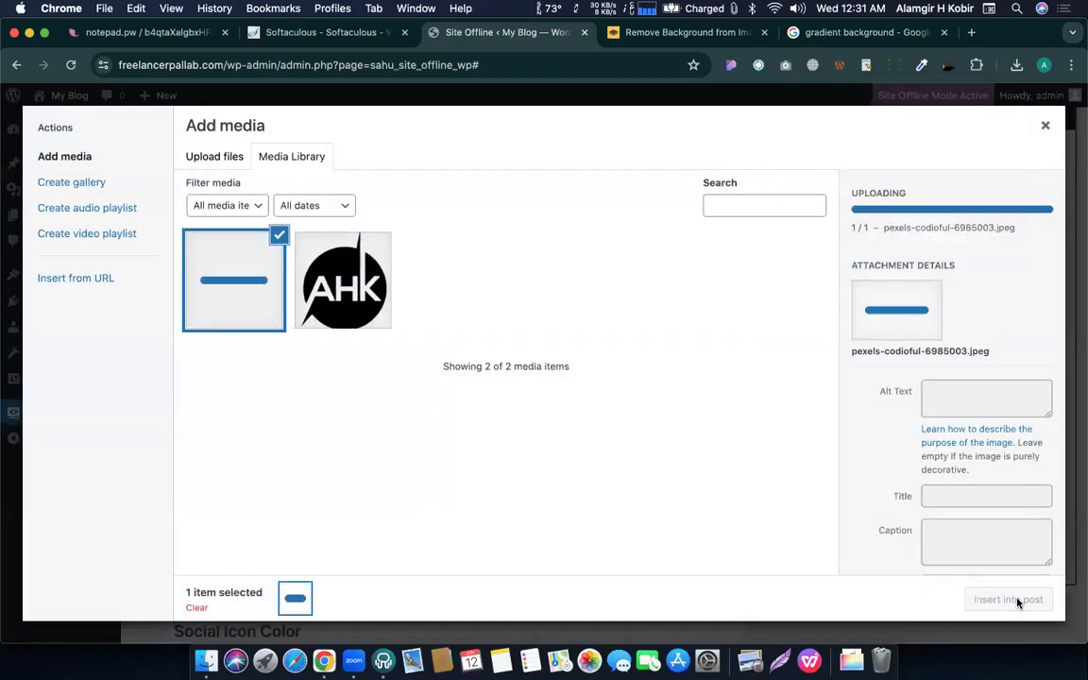
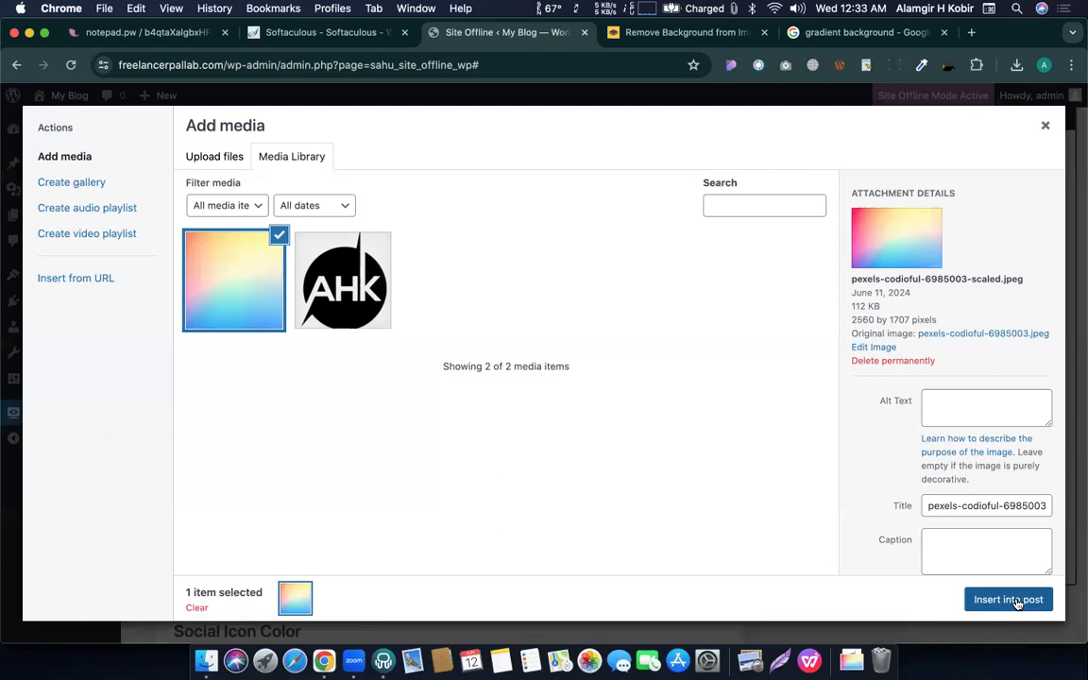
Insert the pastel gradient photo as the Site Offline background image and save the settings.
{"action": "left_click", "coordinate": [987, 605]}
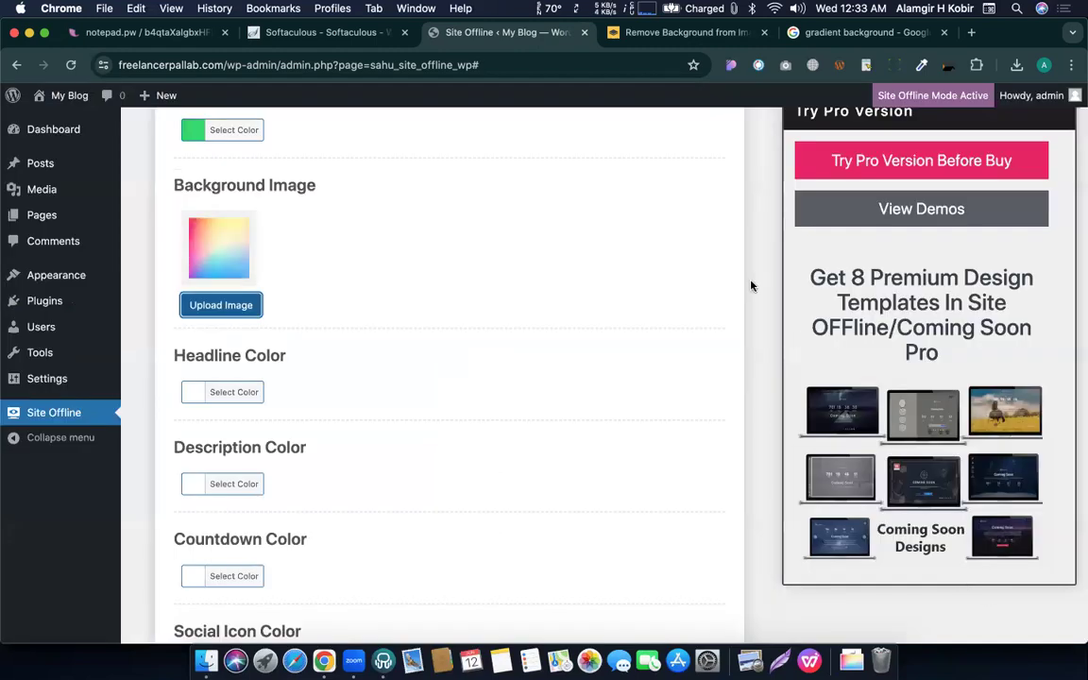
{"action": "scroll", "coordinate": [299, 372], "scroll_direction": "down", "scroll_amount": 6}
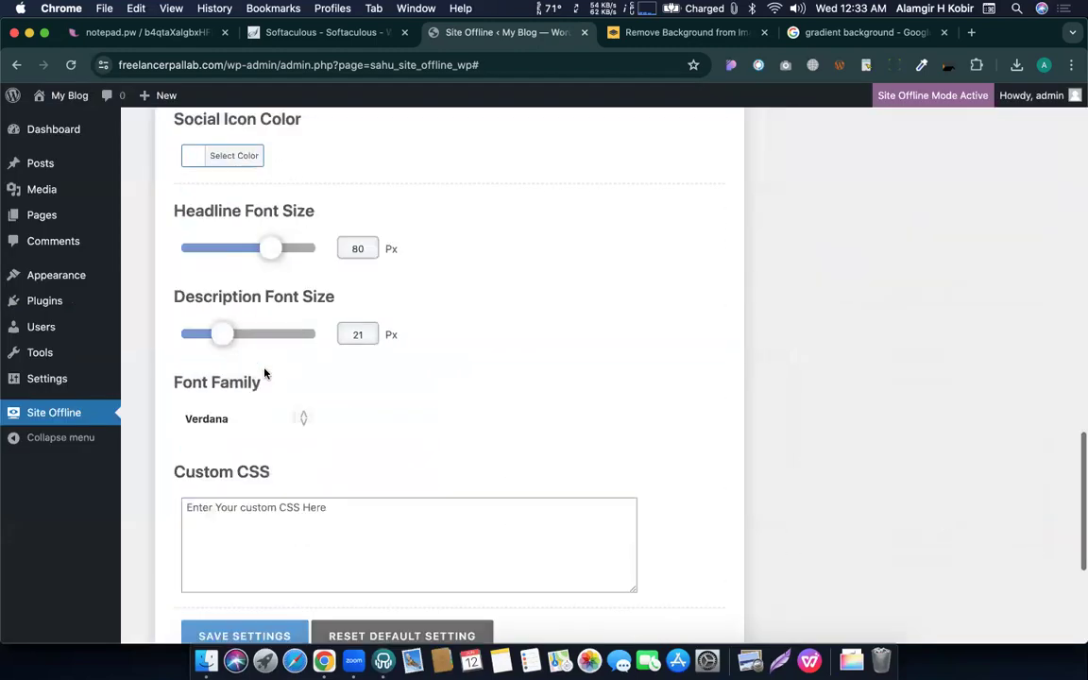
{"action": "scroll", "coordinate": [266, 374], "scroll_direction": "down", "scroll_amount": 5}
{"action": "left_click", "coordinate": [265, 427]}
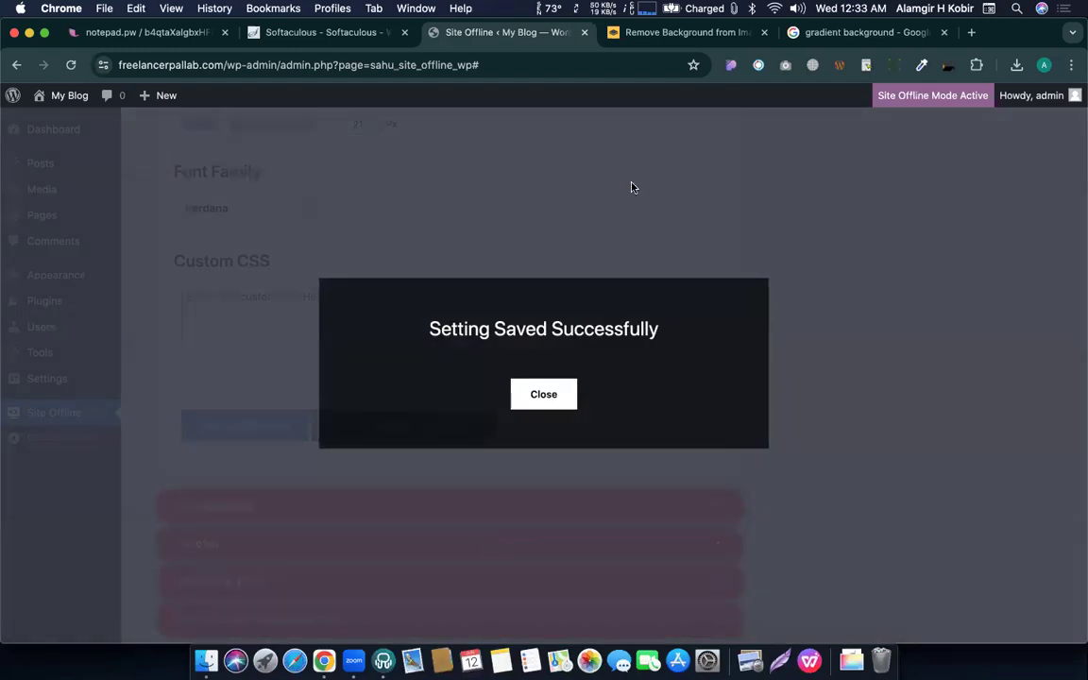
{"action": "key", "text": "ctrl+Up"}
Reload the coming-soon page and review it with the new pastel gradient background.
{"action": "left_click", "coordinate": [343, 340]}
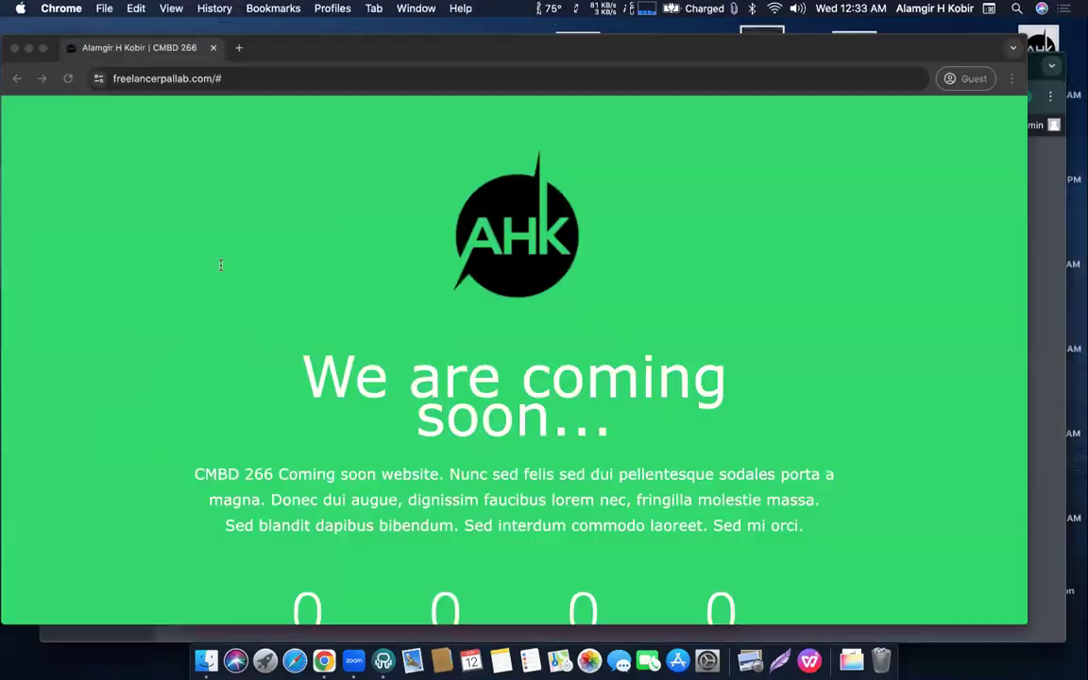
{"action": "key", "text": "super+r"}
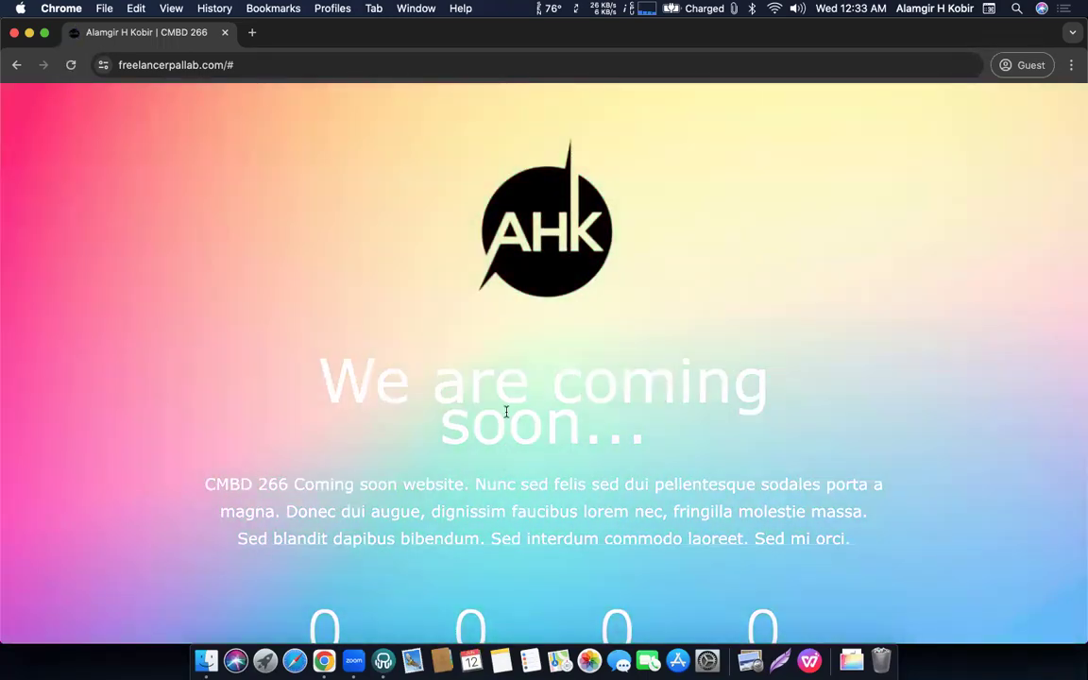
{"action": "scroll", "coordinate": [525, 301], "scroll_direction": "down", "scroll_amount": 3}
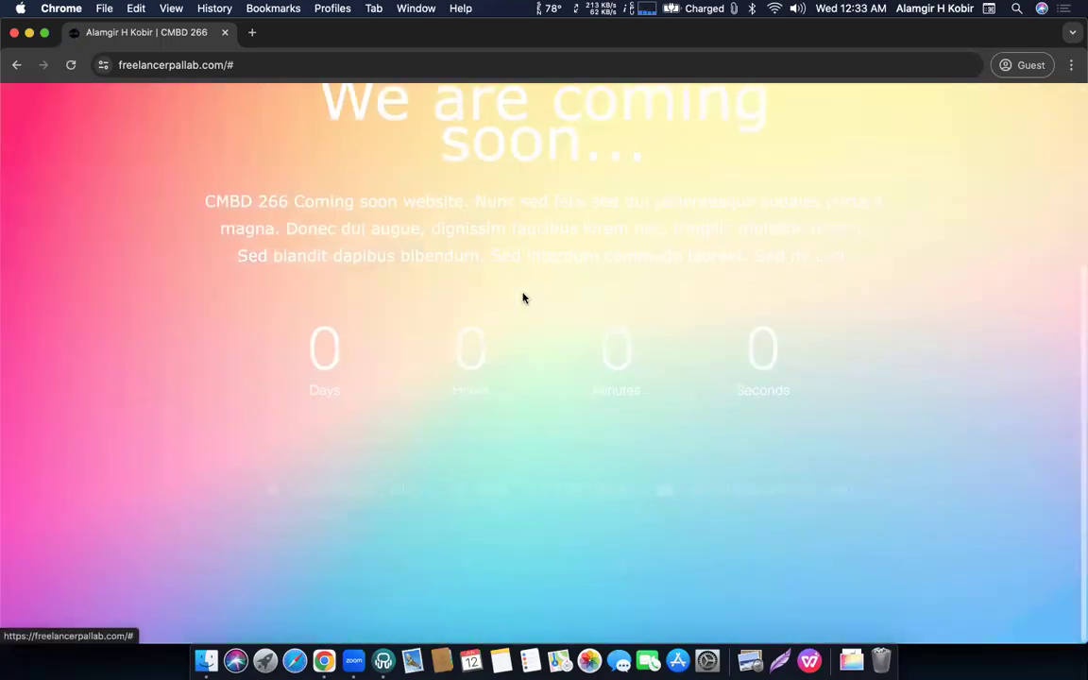
{"action": "scroll", "coordinate": [523, 298], "scroll_direction": "up", "scroll_amount": 3}
{"action": "scroll", "coordinate": [543, 359], "scroll_direction": "down", "scroll_amount": 3}
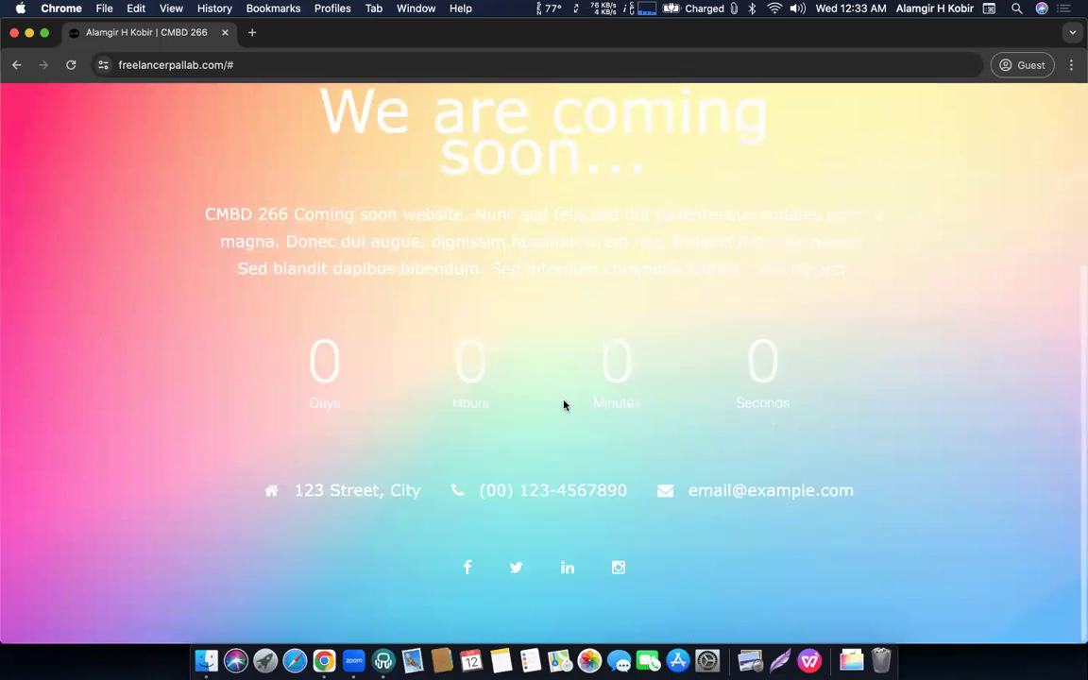
{"action": "scroll", "coordinate": [564, 401], "scroll_direction": "up", "scroll_amount": 3}
Return to the WordPress settings window and close the settings-saved confirmation.
{"action": "key", "text": "ctrl+Up"}
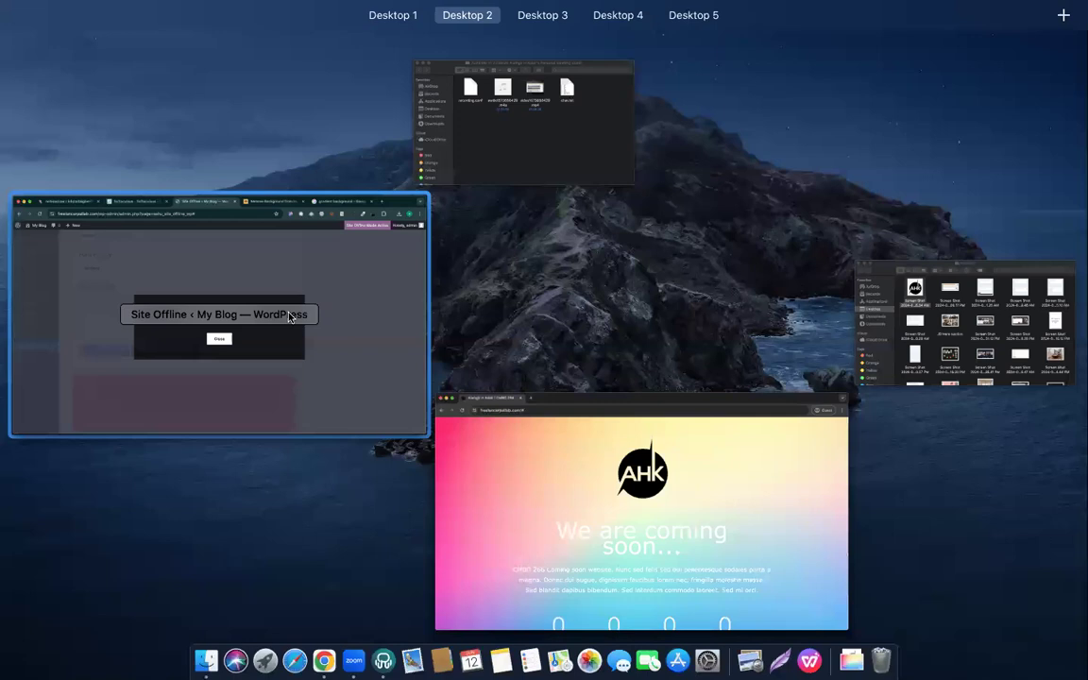
{"action": "left_click", "coordinate": [290, 318]}
{"action": "left_click", "coordinate": [538, 394]}
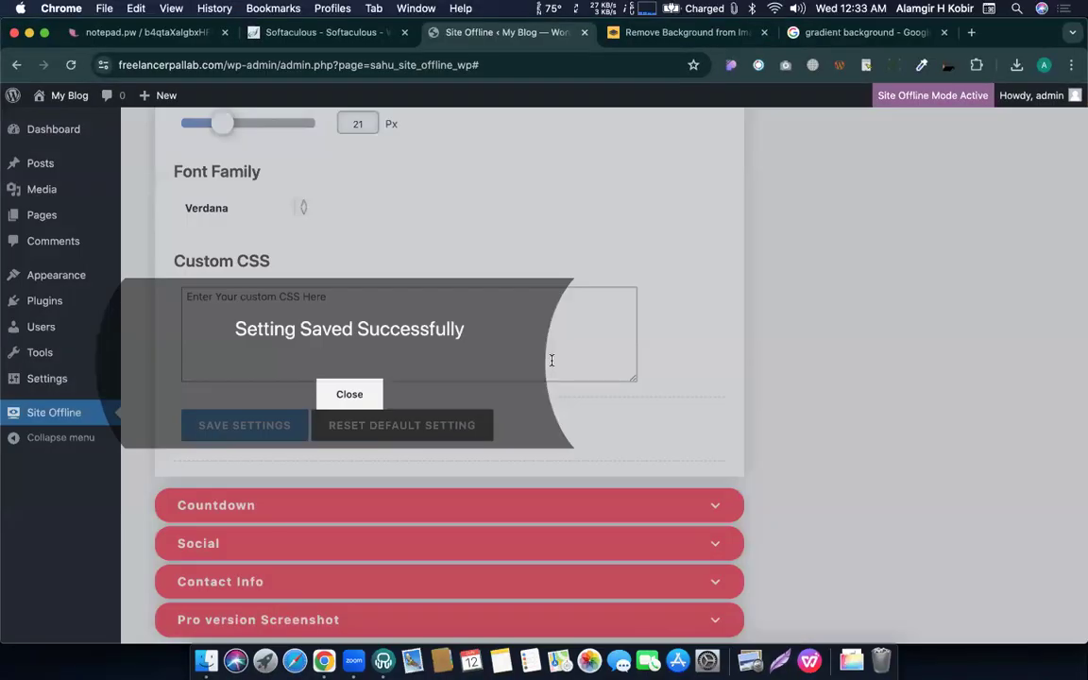
{"action": "scroll", "coordinate": [560, 335], "scroll_direction": "up", "scroll_amount": 5}
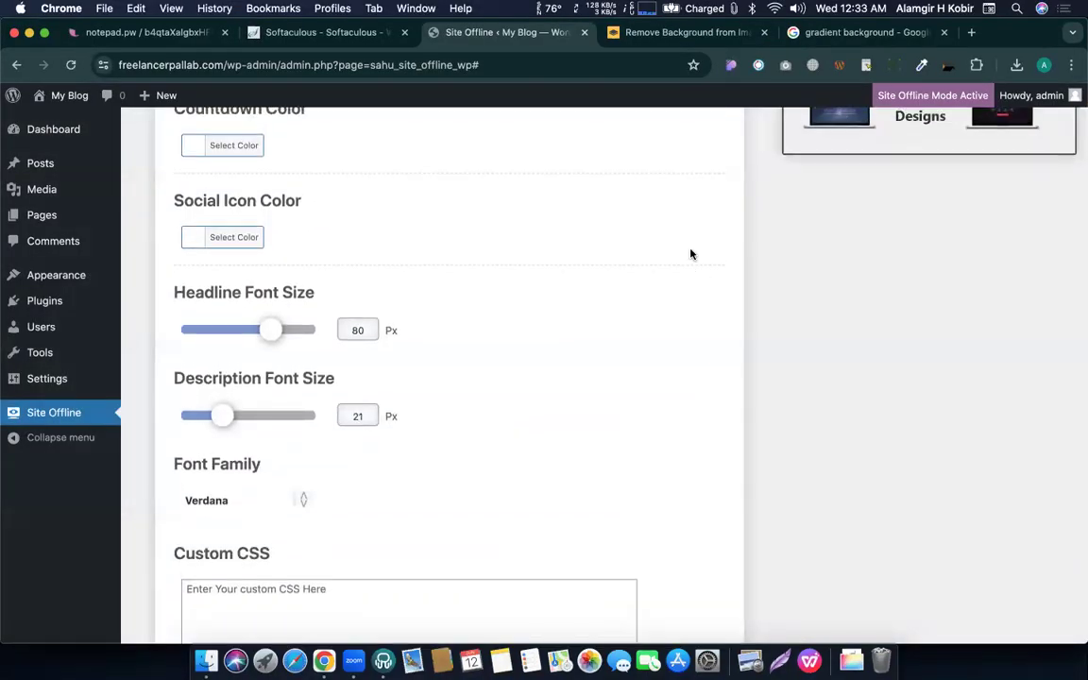
Find and preview the dark purple Everypixel gradient in the Google Images results.
{"action": "left_click", "coordinate": [799, 32]}
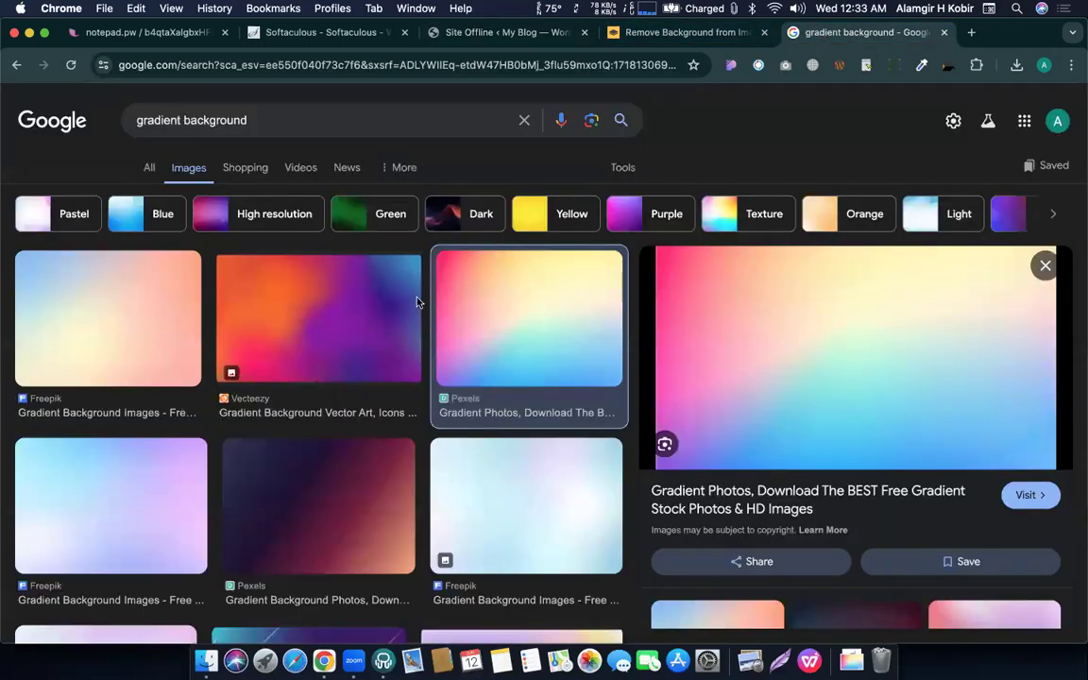
{"action": "scroll", "coordinate": [418, 303], "scroll_direction": "down", "scroll_amount": 6}
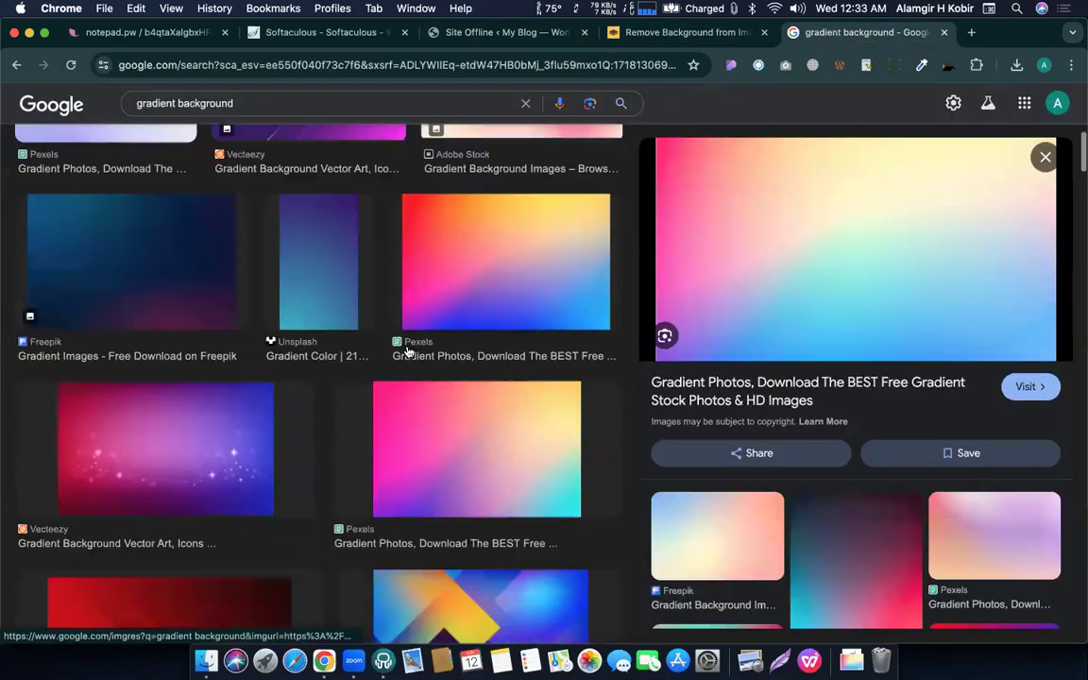
{"action": "scroll", "coordinate": [408, 352], "scroll_direction": "down", "scroll_amount": 5}
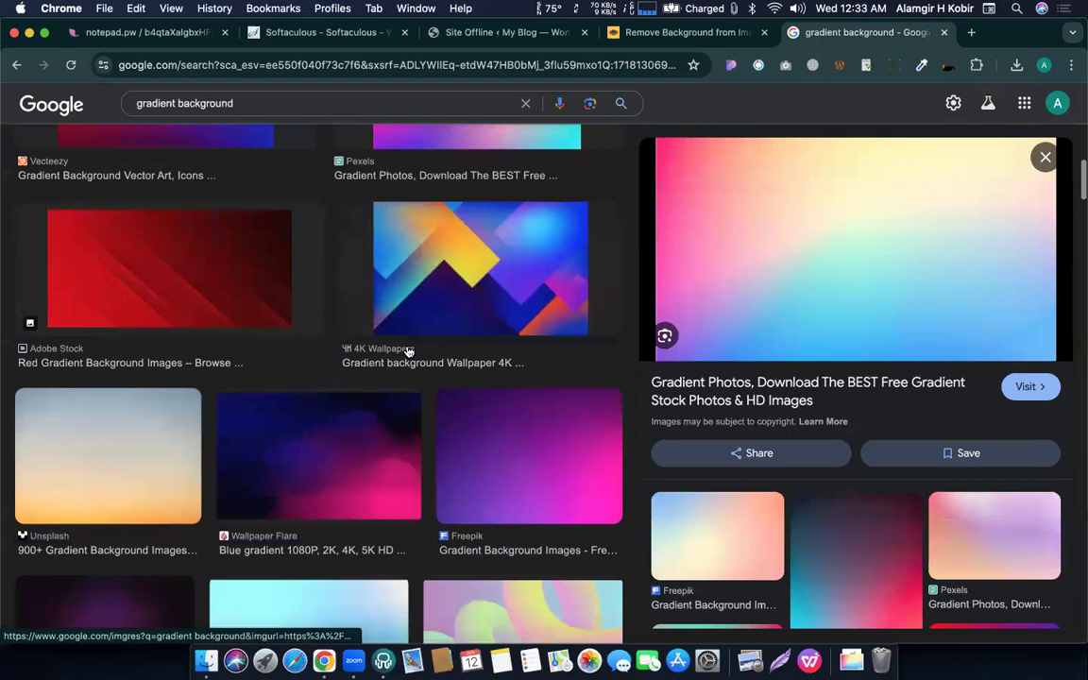
{"action": "scroll", "coordinate": [408, 352], "scroll_direction": "down", "scroll_amount": 3}
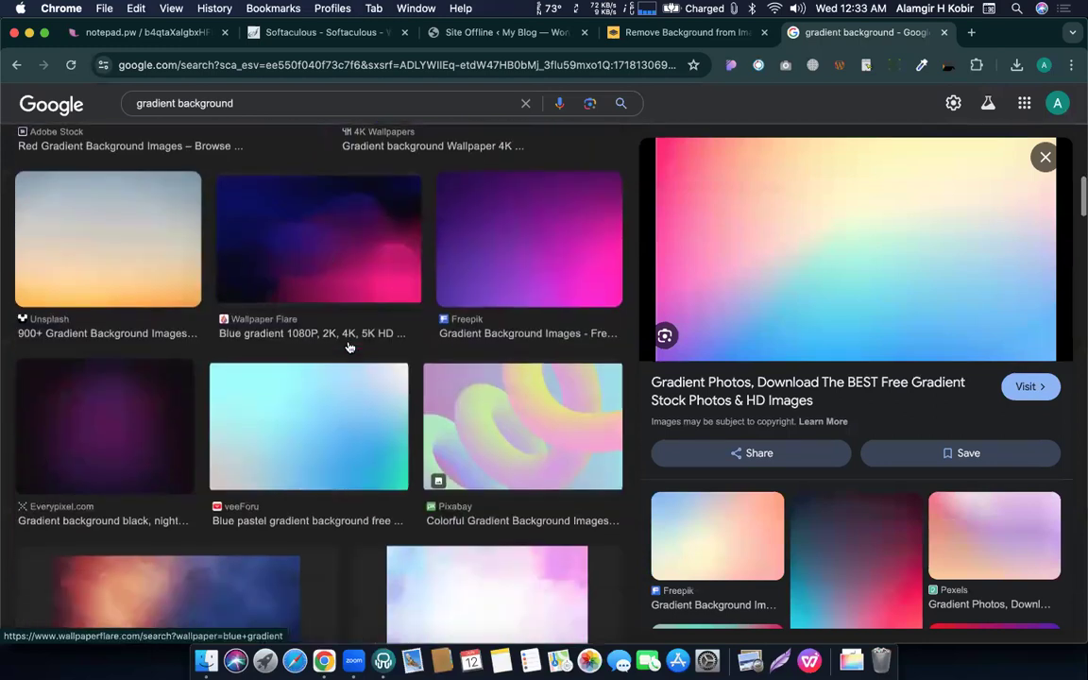
{"action": "scroll", "coordinate": [107, 351], "scroll_direction": "down", "scroll_amount": 1}
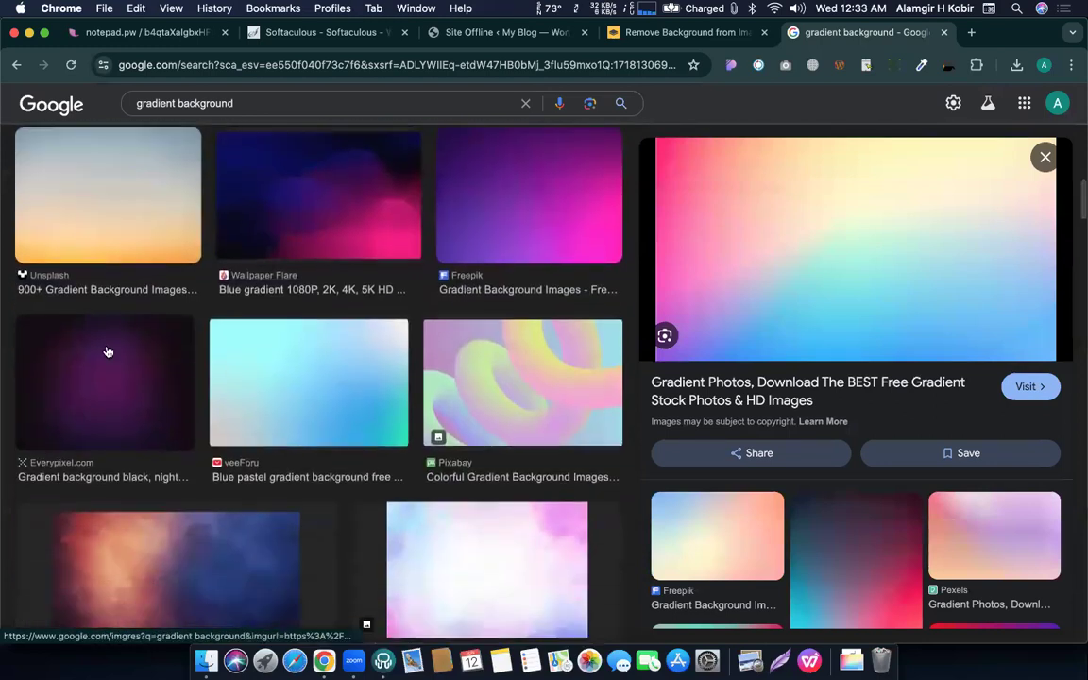
{"action": "left_click", "coordinate": [107, 351]}
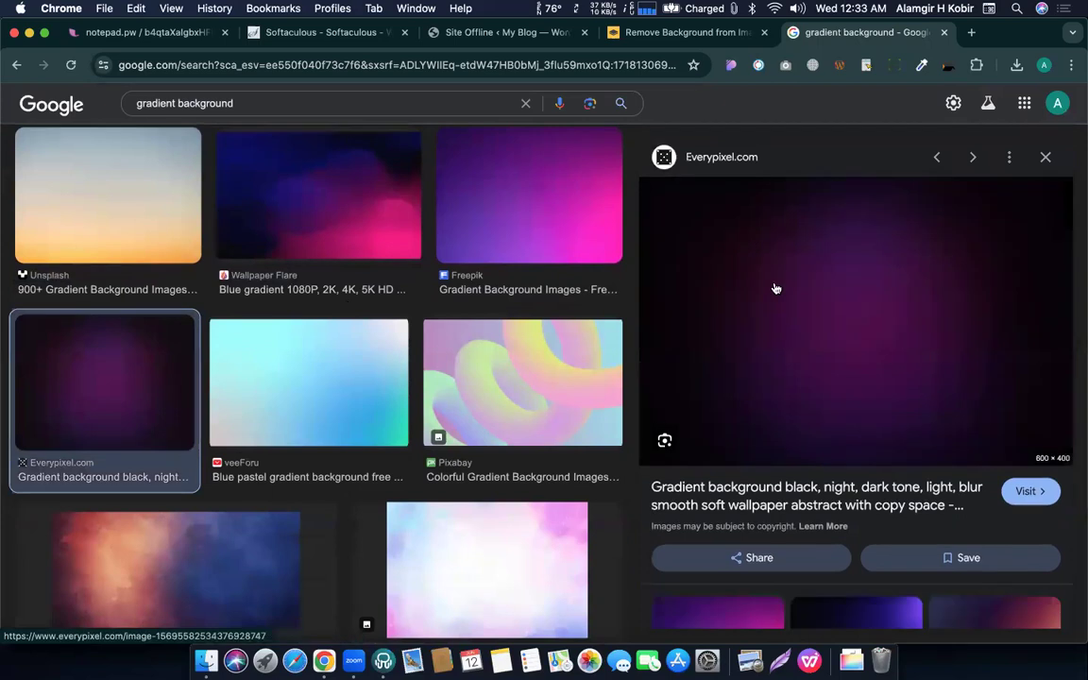
Save the dark purple gradient as a JPEG and go back to Site Offline settings.
{"action": "right_click", "coordinate": [776, 288]}
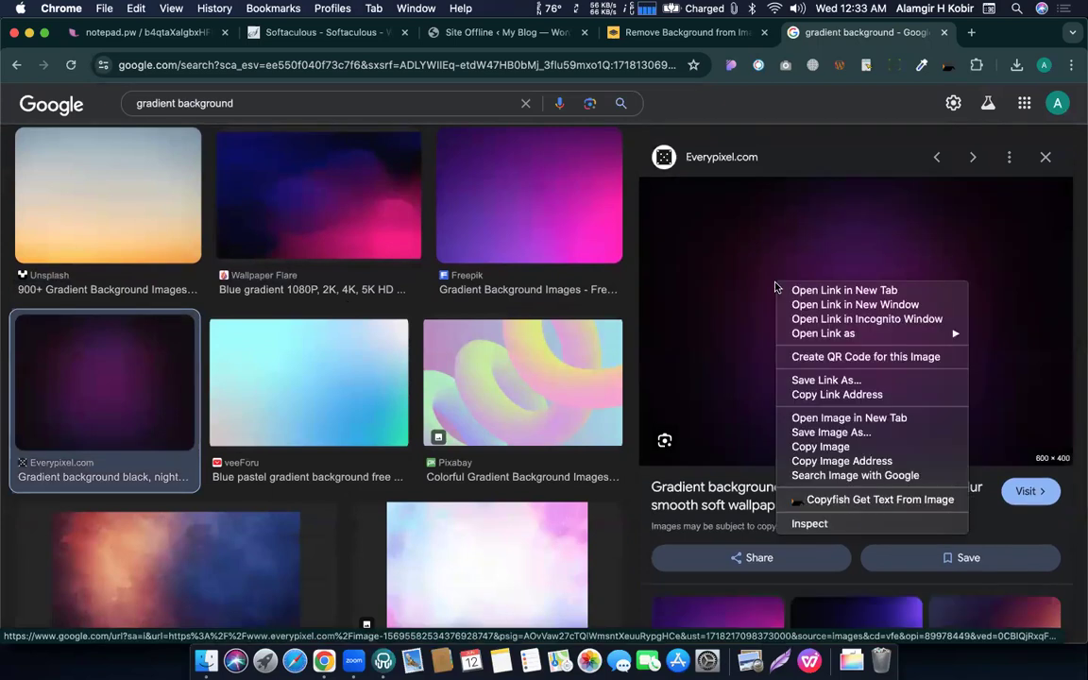
{"action": "left_click", "coordinate": [823, 432]}
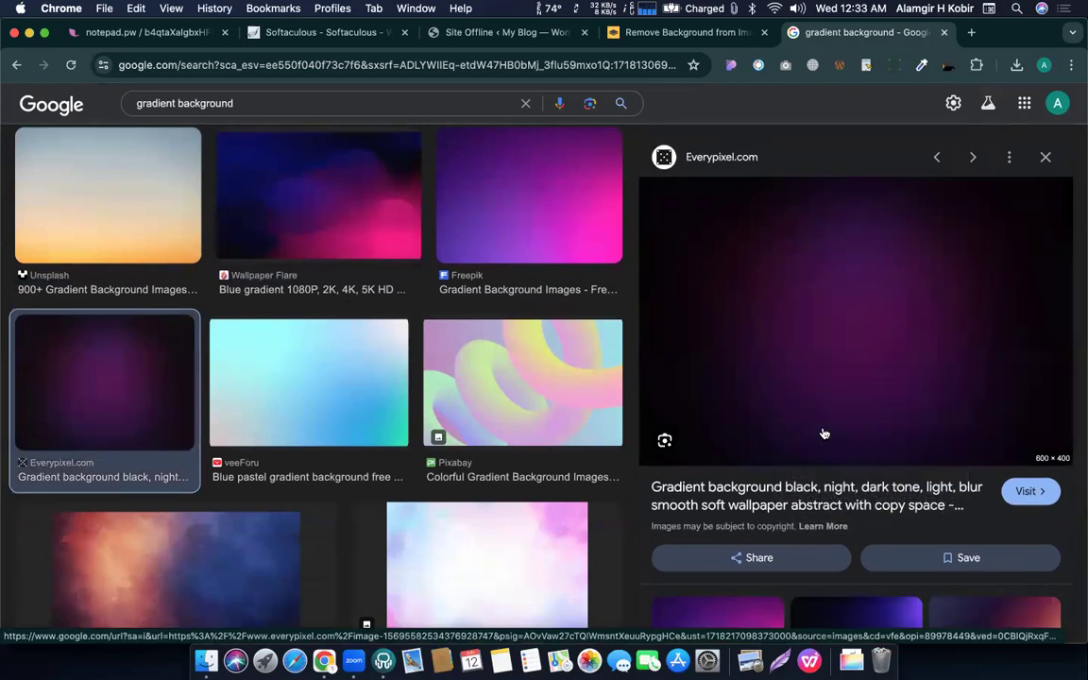
{"action": "key", "text": "Return"}
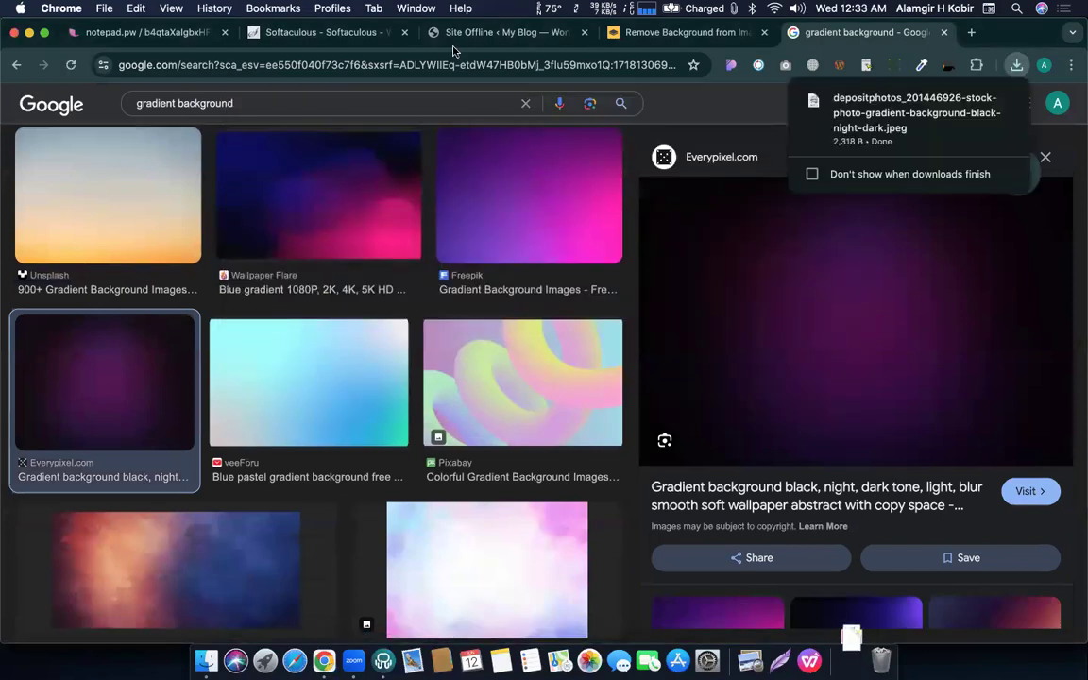
{"action": "left_click", "coordinate": [508, 32]}
{"action": "scroll", "coordinate": [307, 359], "scroll_direction": "up", "scroll_amount": 5}
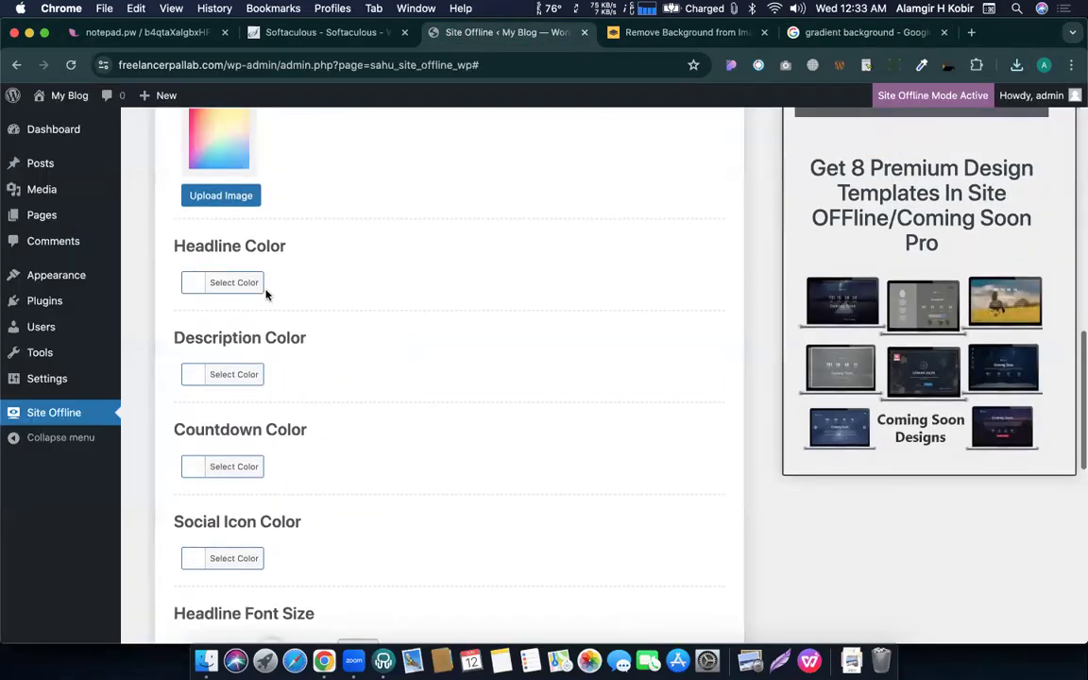
Upload the downloaded purple gradient, set it as the background, and save the settings.
{"action": "left_click", "coordinate": [230, 281]}
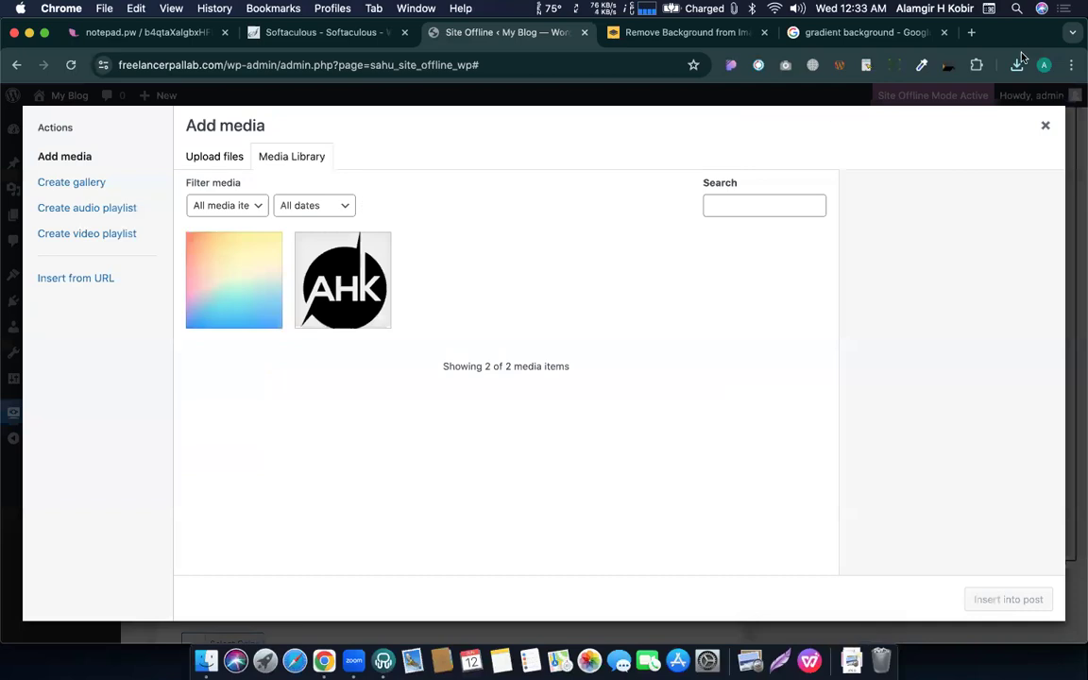
{"action": "left_click", "coordinate": [1016, 64]}
{"action": "left_click_drag", "start_coordinate": [874, 151], "coordinate": [724, 357]}
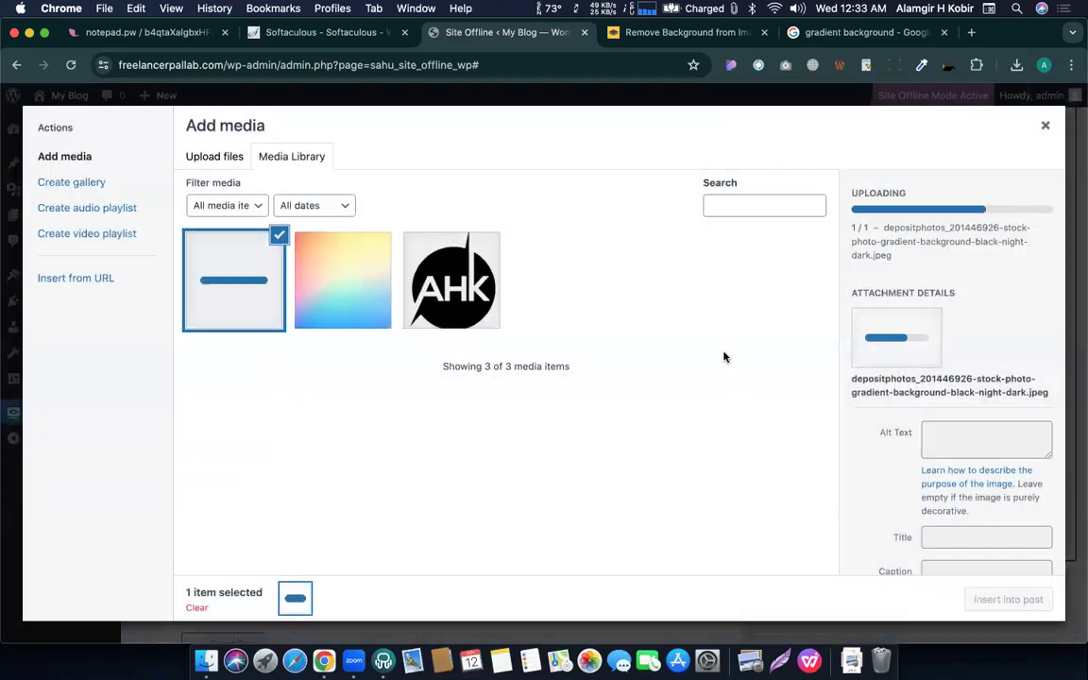
{"action": "left_click", "coordinate": [1009, 599]}
{"action": "scroll", "coordinate": [413, 388], "scroll_direction": "down", "scroll_amount": 10}
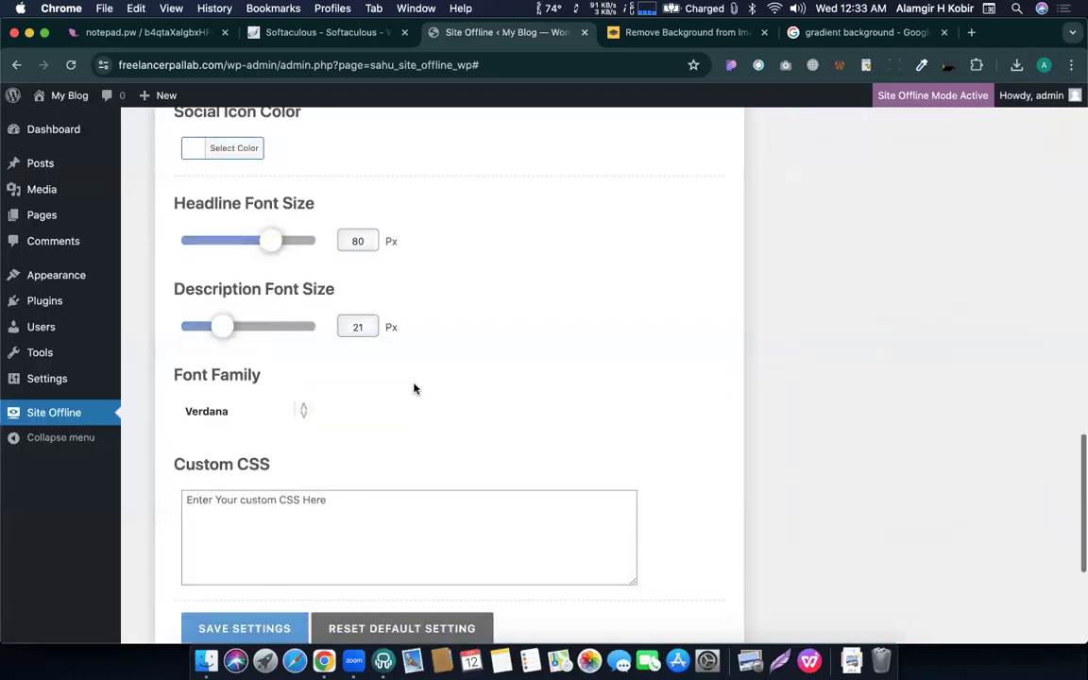
{"action": "left_click", "coordinate": [208, 441]}
Reload the coming-soon page and review the logo, purple background and countdown.
{"action": "key", "text": "ctrl+Up"}
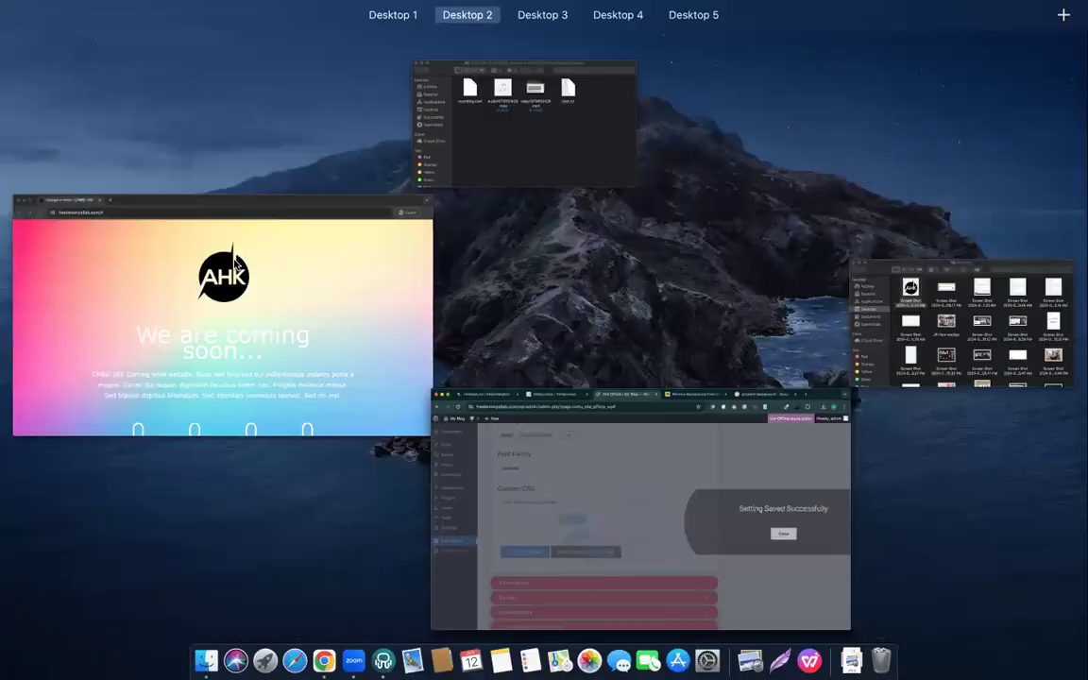
{"action": "left_click", "coordinate": [274, 295]}
{"action": "left_click", "coordinate": [70, 66]}
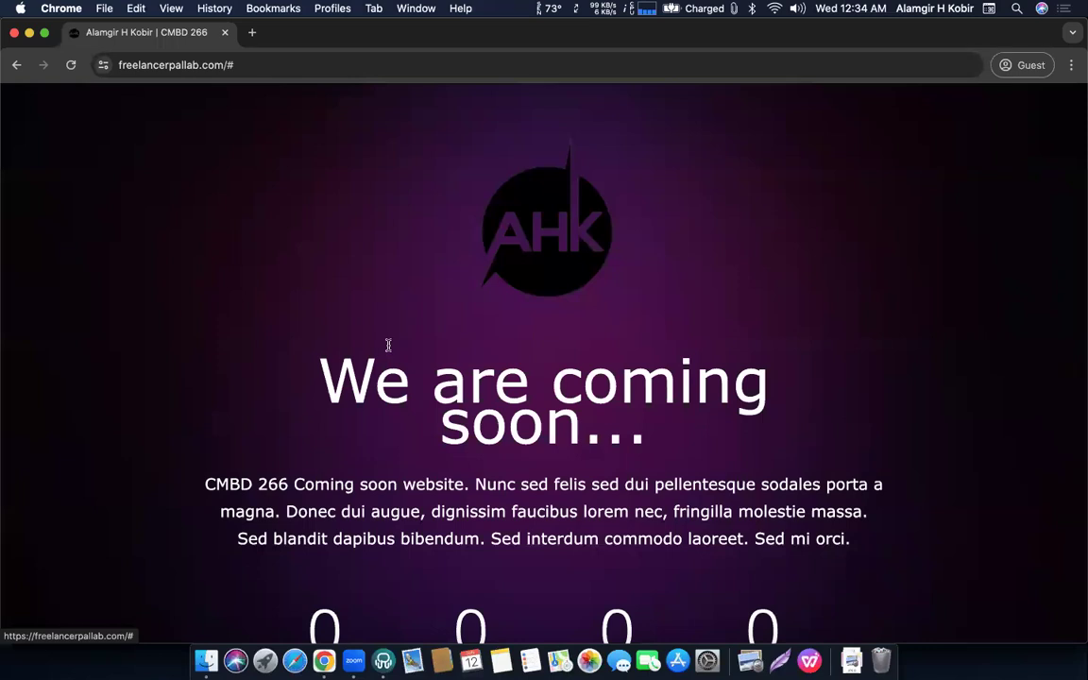
{"action": "scroll", "coordinate": [388, 347], "scroll_direction": "down", "scroll_amount": 5}
{"action": "scroll", "coordinate": [389, 348], "scroll_direction": "up", "scroll_amount": 5}
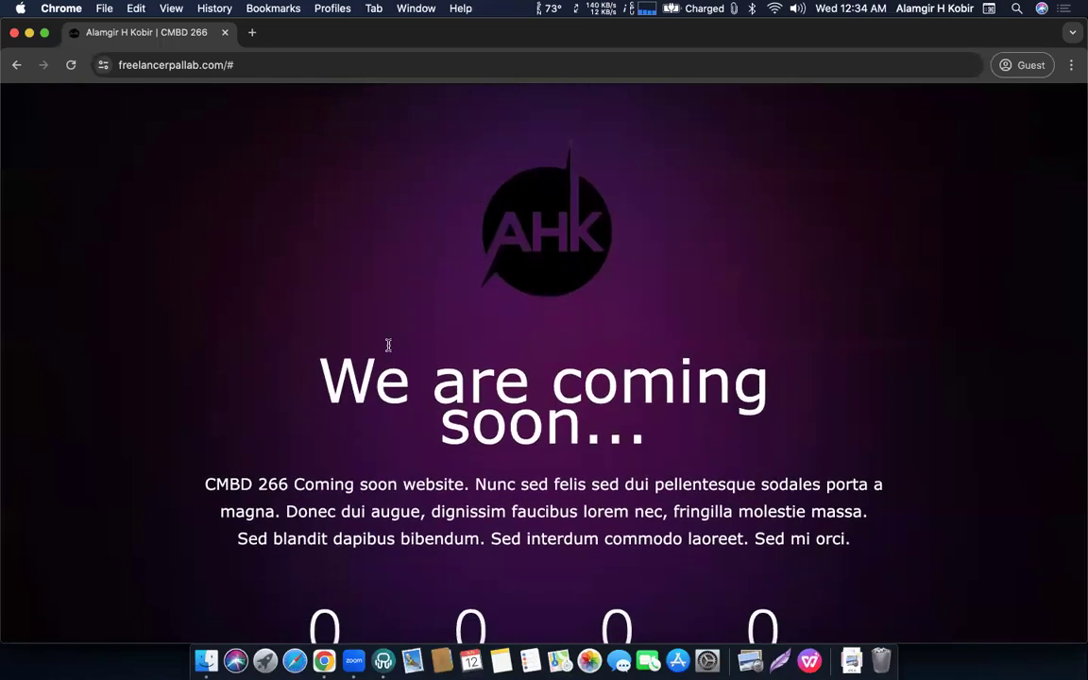
{"action": "scroll", "coordinate": [388, 346], "scroll_direction": "down", "scroll_amount": 3}
{"action": "scroll", "coordinate": [389, 348], "scroll_direction": "up", "scroll_amount": 3}
{"action": "scroll", "coordinate": [389, 348], "scroll_direction": "down", "scroll_amount": 3}
{"action": "scroll", "coordinate": [388, 348], "scroll_direction": "up", "scroll_amount": 4}
{"action": "scroll", "coordinate": [554, 269], "scroll_direction": "down", "scroll_amount": 1}
Return to the WordPress admin window and close the Setting Saved Successfully dialog.
{"action": "key", "text": "ctrl+Up"}
{"action": "left_click", "coordinate": [355, 317]}
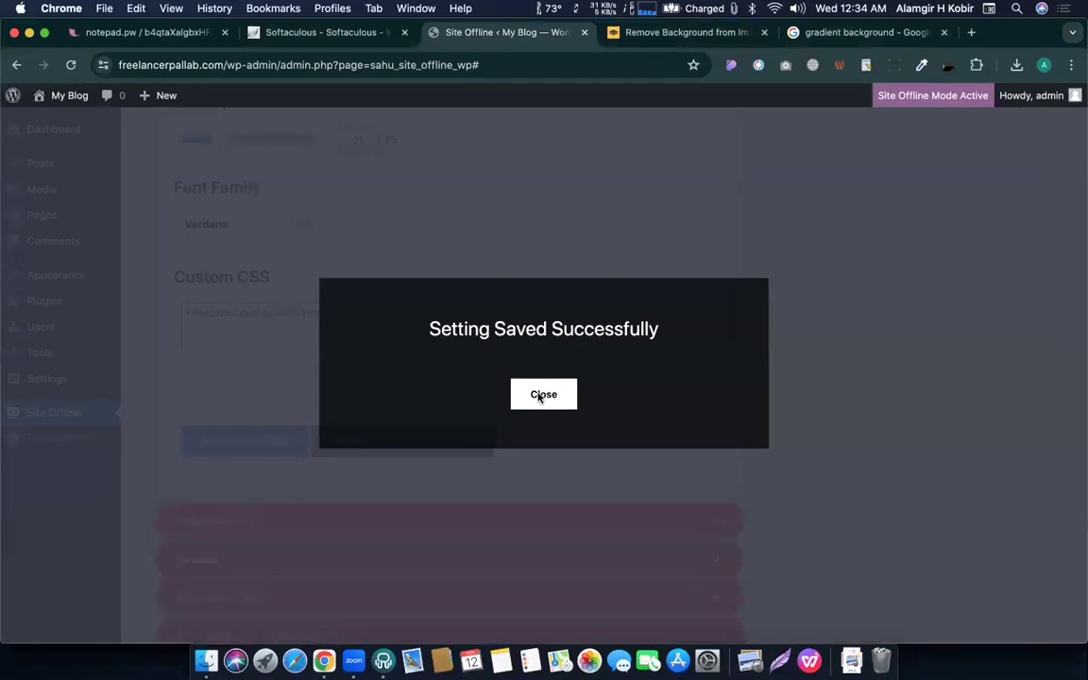
{"action": "left_click", "coordinate": [525, 387]}
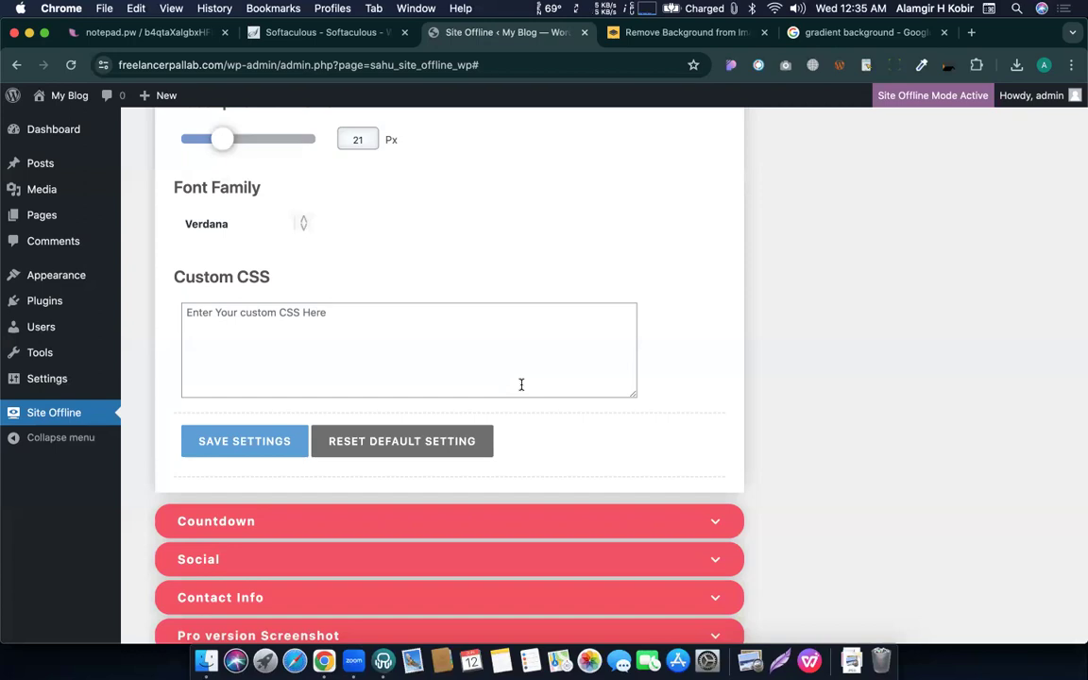
Set the Headline Color to yellow.
{"action": "scroll", "coordinate": [391, 347], "scroll_direction": "up", "scroll_amount": 10}
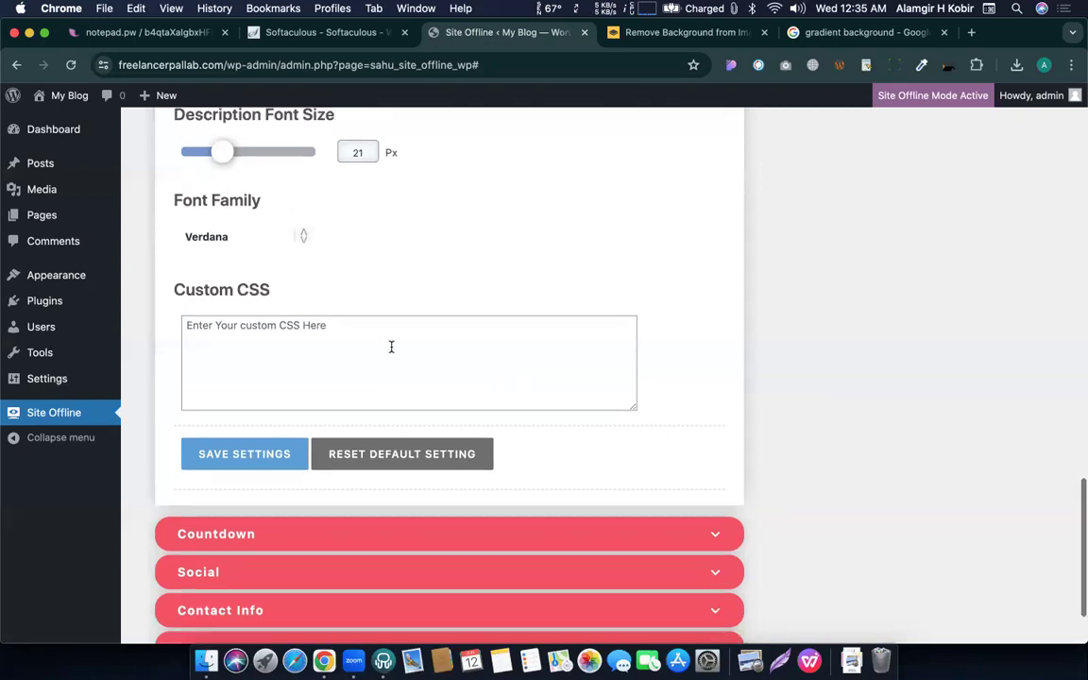
{"action": "scroll", "coordinate": [391, 351], "scroll_direction": "up", "scroll_amount": 5}
{"action": "scroll", "coordinate": [387, 331], "scroll_direction": "down", "scroll_amount": 3}
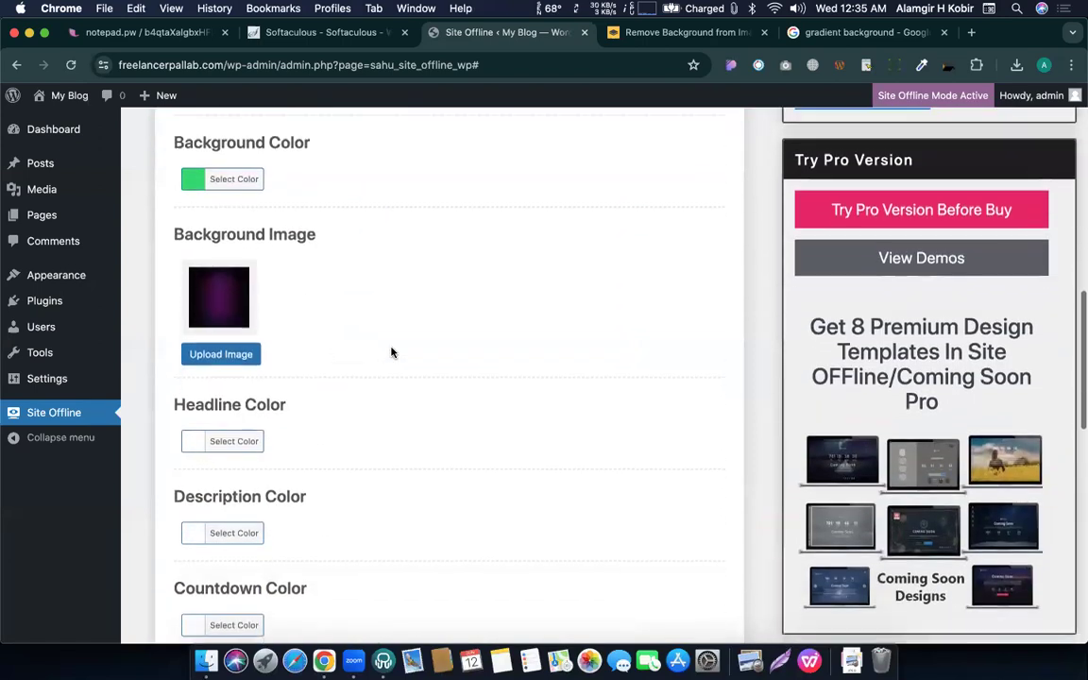
{"action": "scroll", "coordinate": [359, 335], "scroll_direction": "down", "scroll_amount": 1}
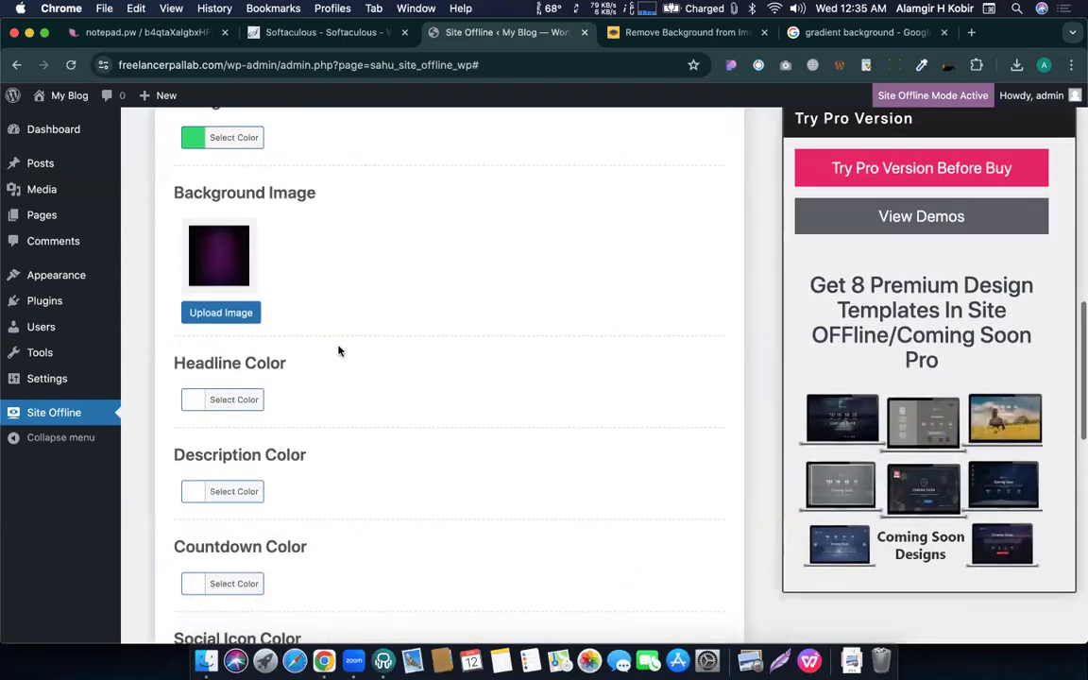
{"action": "left_click", "coordinate": [220, 399]}
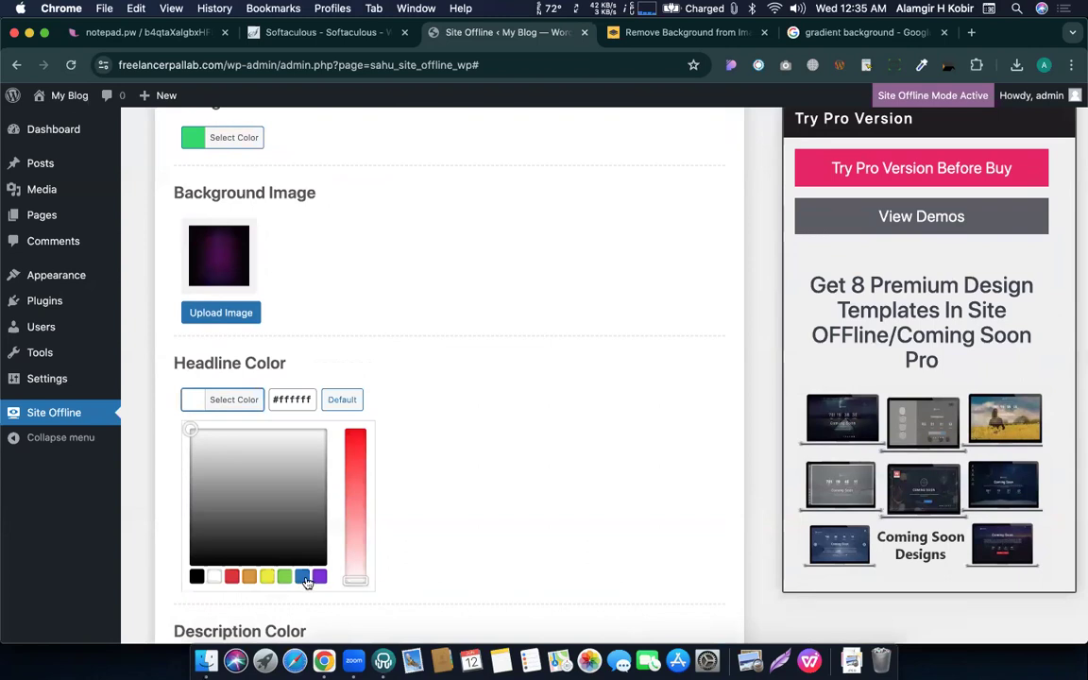
{"action": "left_click", "coordinate": [267, 577]}
{"action": "left_click", "coordinate": [450, 439]}
Set the Description Color to blue #1e73be and the Countdown Color to purple.
{"action": "left_click", "coordinate": [255, 492]}
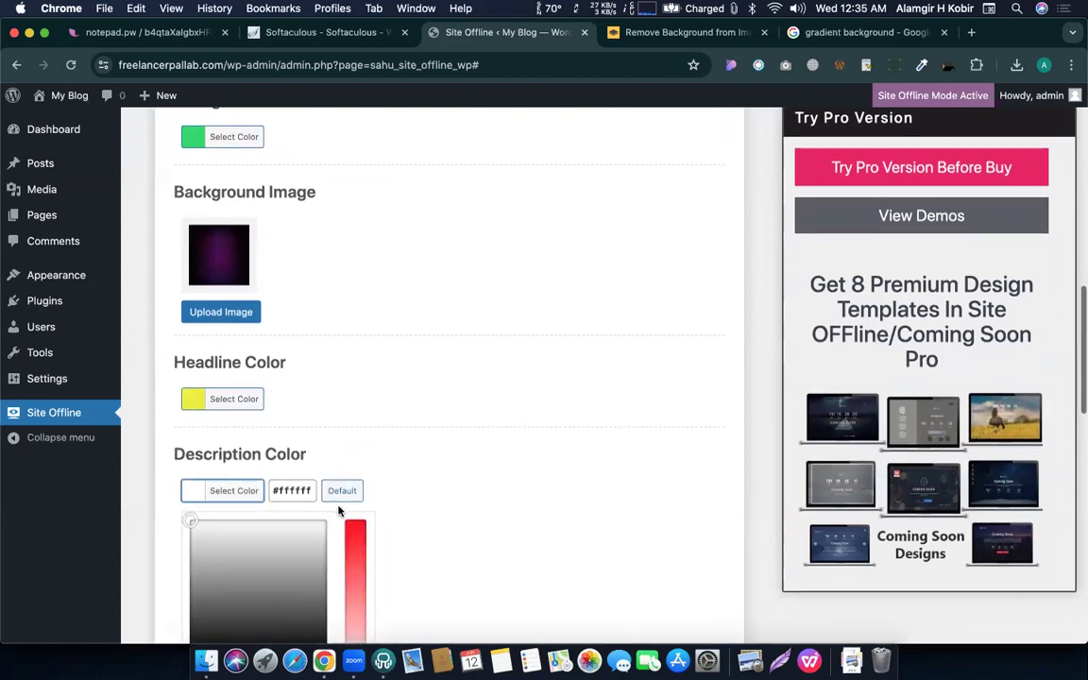
{"action": "scroll", "coordinate": [326, 444], "scroll_direction": "down", "scroll_amount": 5}
{"action": "left_click", "coordinate": [297, 368]}
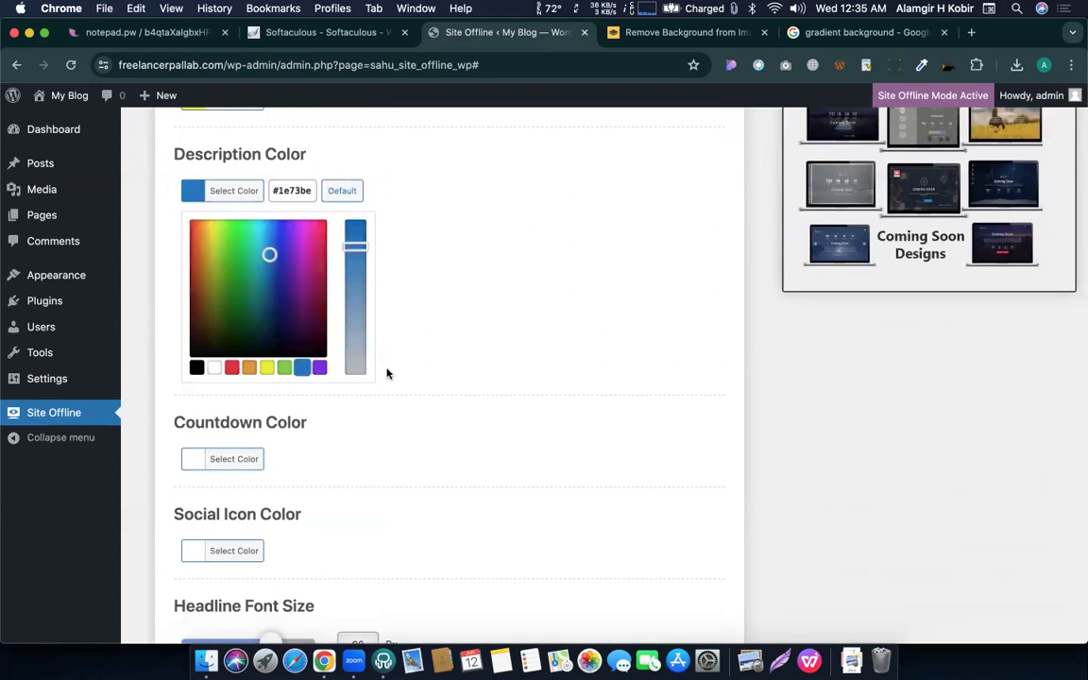
{"action": "left_click", "coordinate": [387, 372]}
{"action": "left_click", "coordinate": [225, 285]}
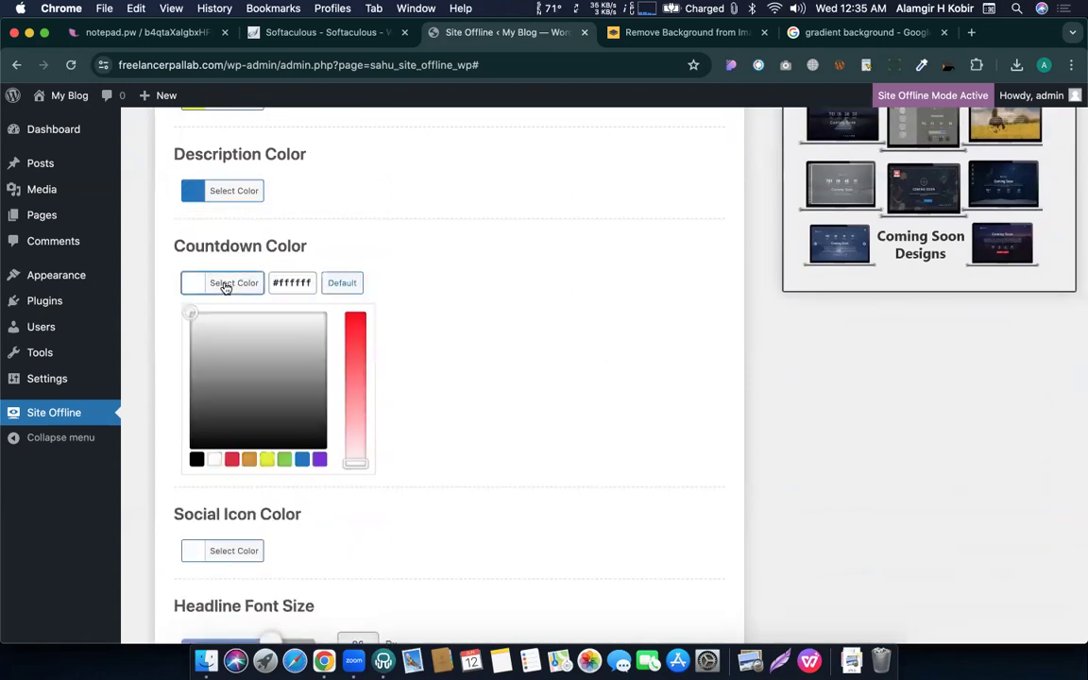
{"action": "left_click", "coordinate": [319, 459]}
{"action": "left_click", "coordinate": [439, 382]}
Leave the social icon colour unchanged and save the Site Offline settings.
{"action": "left_click", "coordinate": [233, 376]}
{"action": "scroll", "coordinate": [257, 453], "scroll_direction": "down", "scroll_amount": 3}
{"action": "left_click", "coordinate": [558, 315]}
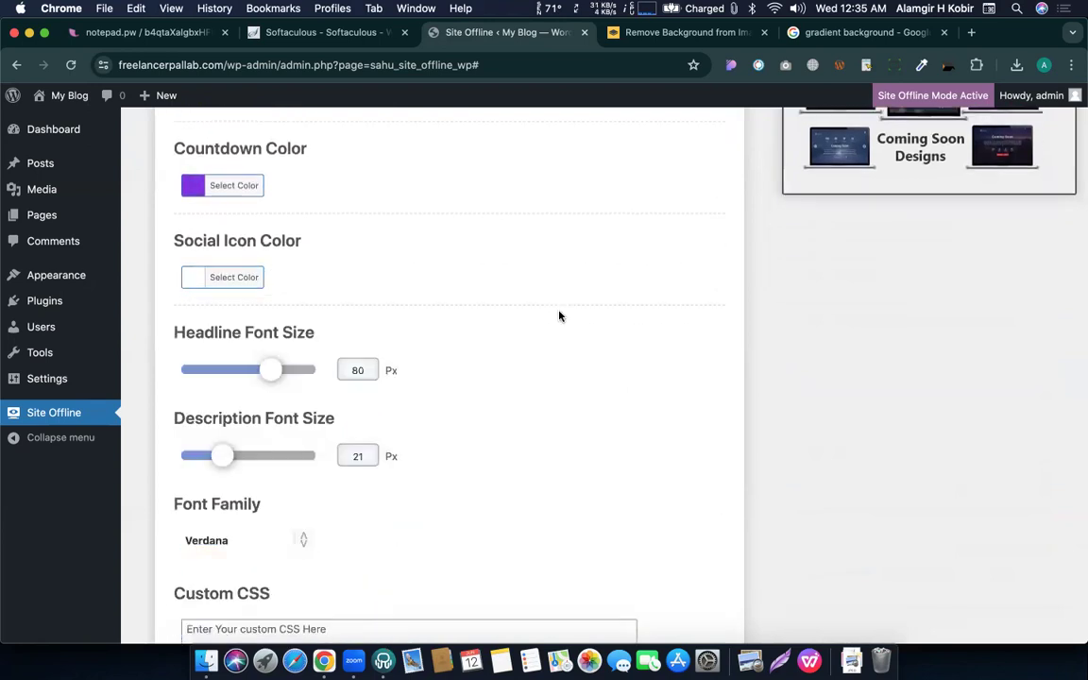
{"action": "scroll", "coordinate": [464, 357], "scroll_direction": "down", "scroll_amount": 5}
{"action": "left_click", "coordinate": [242, 374]}
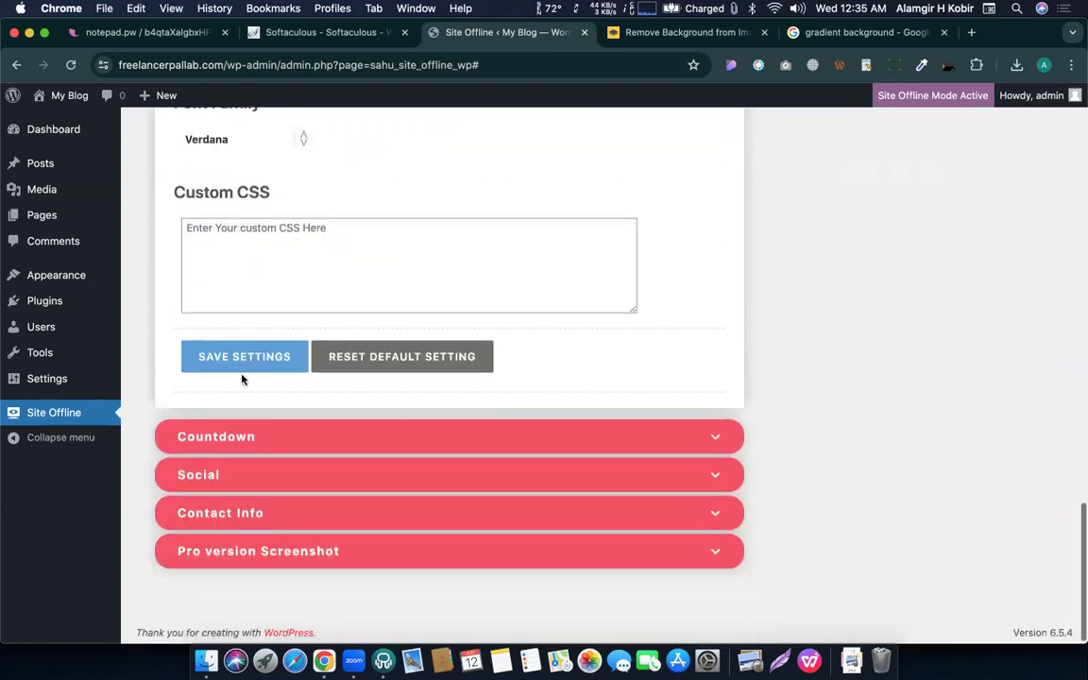
{"action": "key", "text": "ctrl+Up"}
Reload the live page and check the yellow headline, blue description and purple countdown.
{"action": "left_click", "coordinate": [250, 295]}
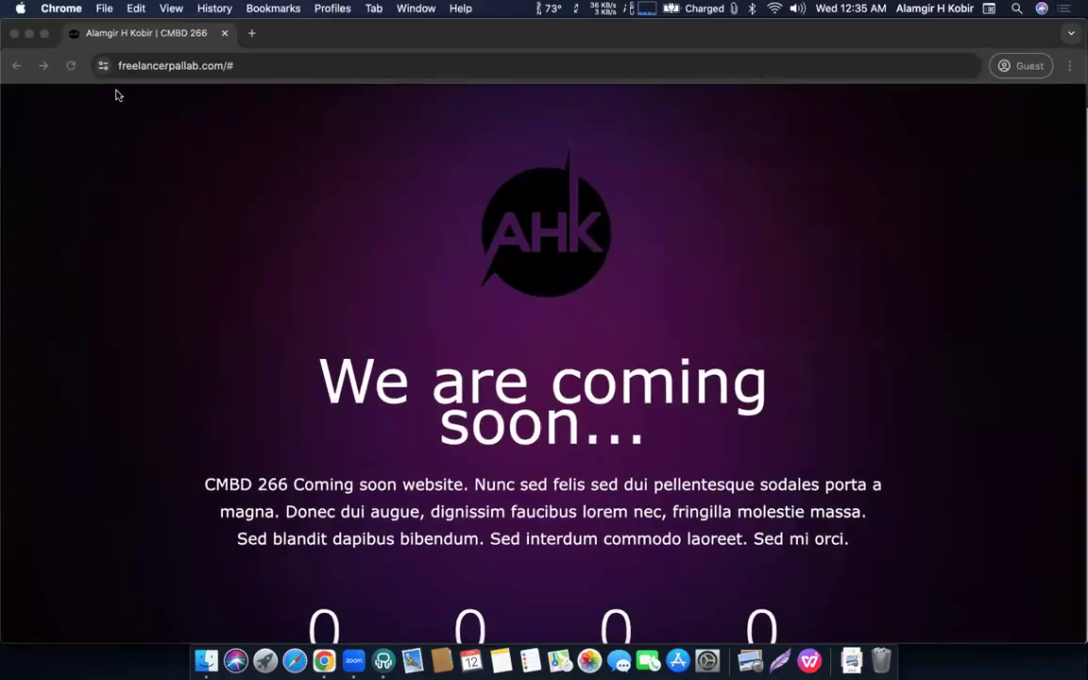
{"action": "left_click", "coordinate": [92, 56]}
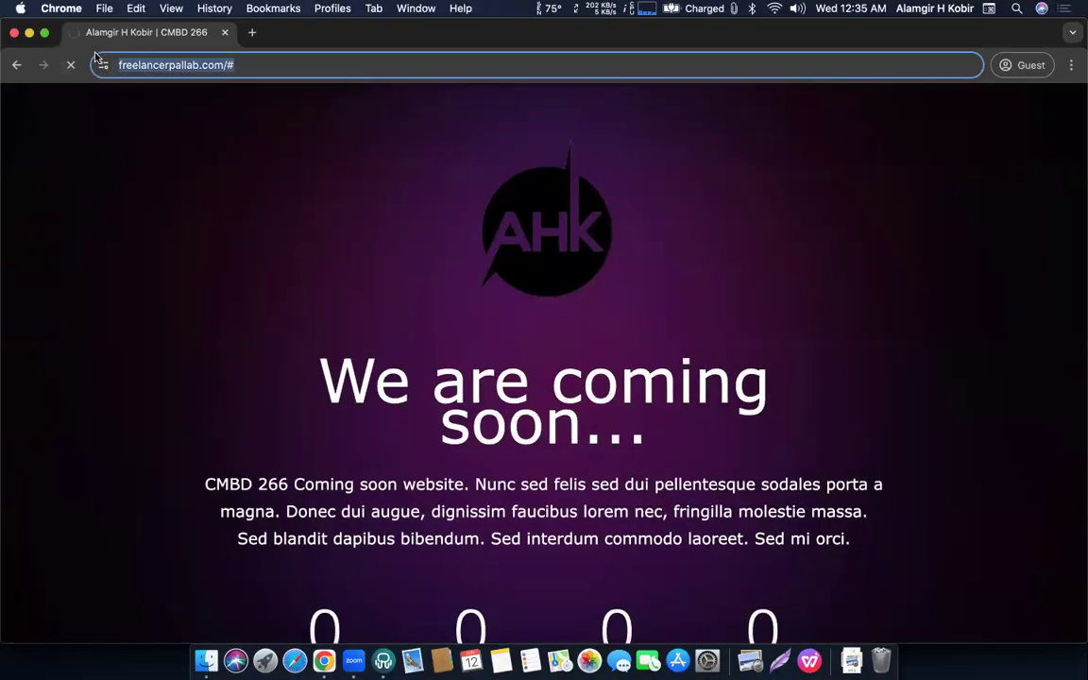
{"action": "key", "text": "Return"}
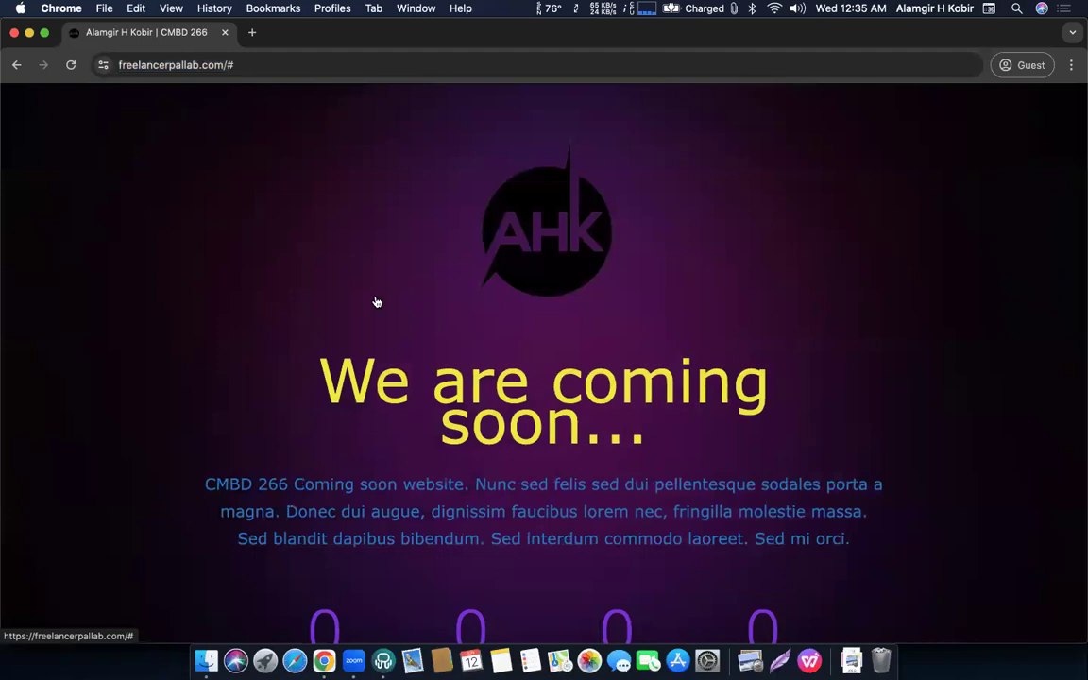
{"action": "scroll", "coordinate": [377, 303], "scroll_direction": "down", "scroll_amount": 3}
{"action": "scroll", "coordinate": [375, 301], "scroll_direction": "up", "scroll_amount": 3}
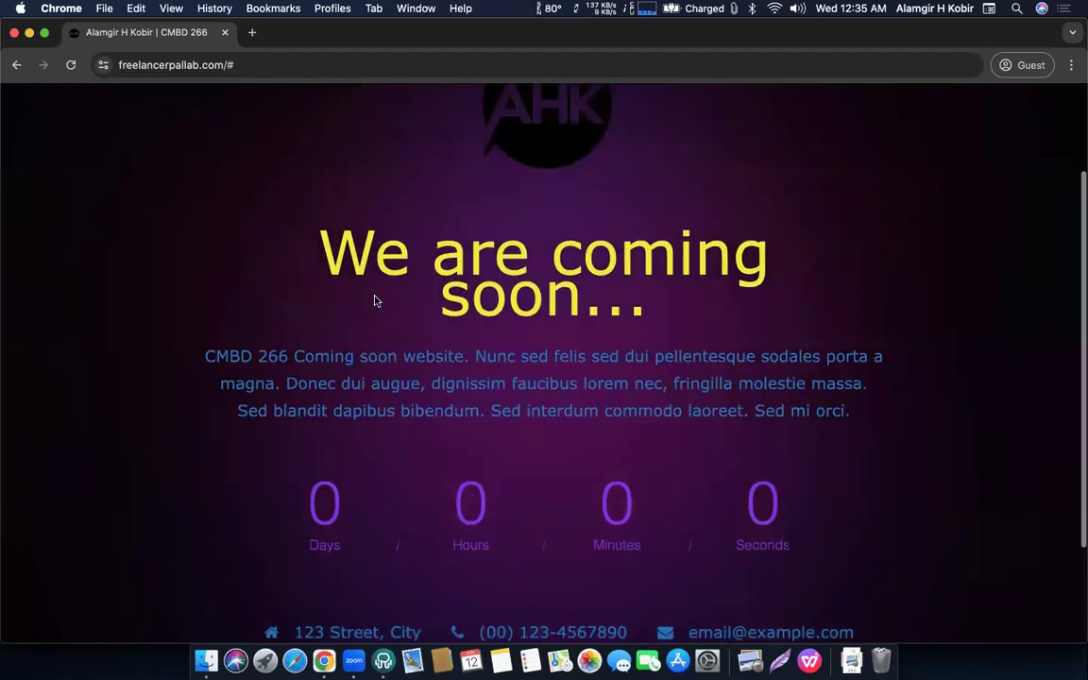
{"action": "scroll", "coordinate": [375, 301], "scroll_direction": "down", "scroll_amount": 3}
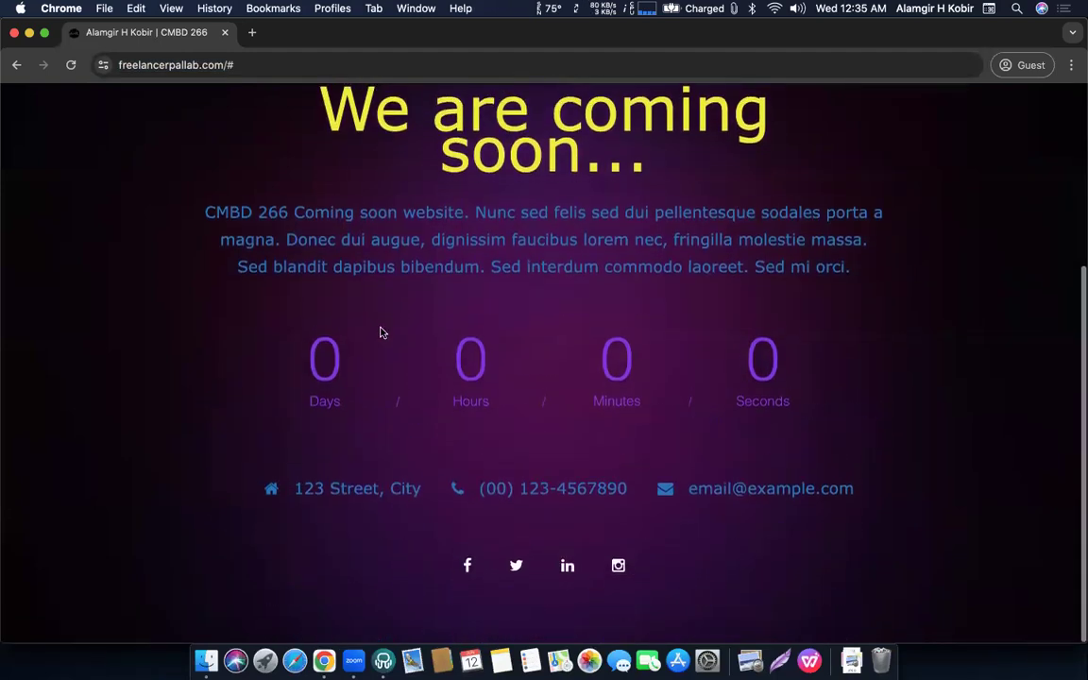
{"action": "scroll", "coordinate": [382, 332], "scroll_direction": "up", "scroll_amount": 3}
Switch back to the WordPress settings and dismiss the settings-saved confirmation.
{"action": "key", "text": "ctrl+Up"}
{"action": "left_click", "coordinate": [257, 285]}
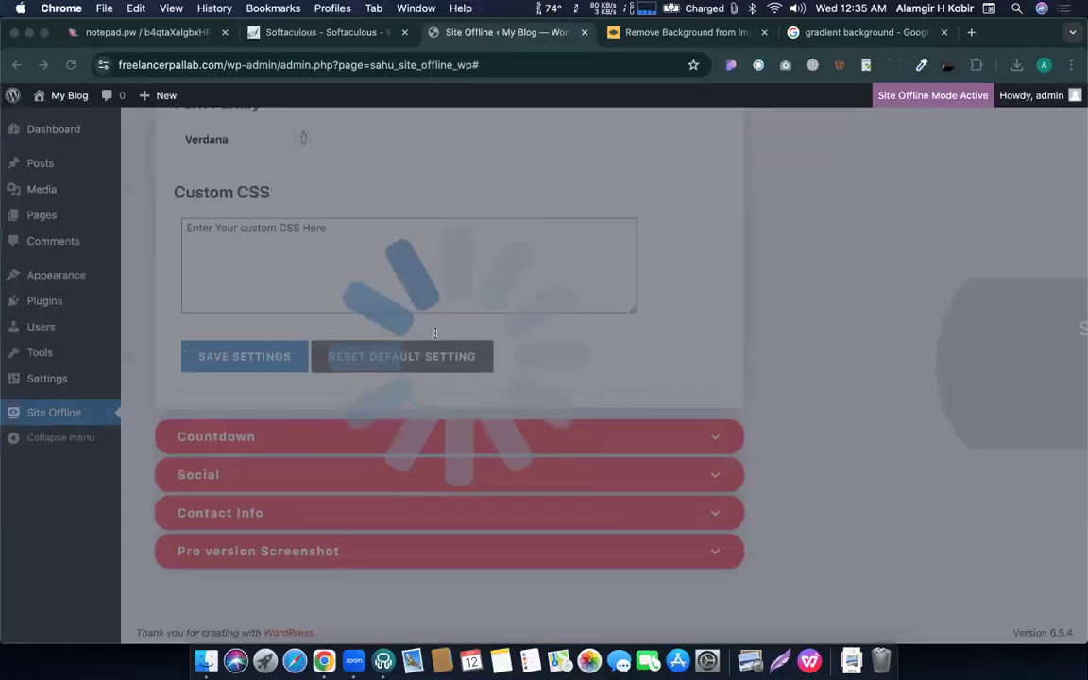
{"action": "left_click", "coordinate": [544, 395]}
{"action": "scroll", "coordinate": [439, 303], "scroll_direction": "up", "scroll_amount": 5}
{"action": "scroll", "coordinate": [439, 303], "scroll_direction": "up", "scroll_amount": 4}
Inspect the headline text on the live coming-soon page.
{"action": "scroll", "coordinate": [439, 303], "scroll_direction": "down", "scroll_amount": 3}
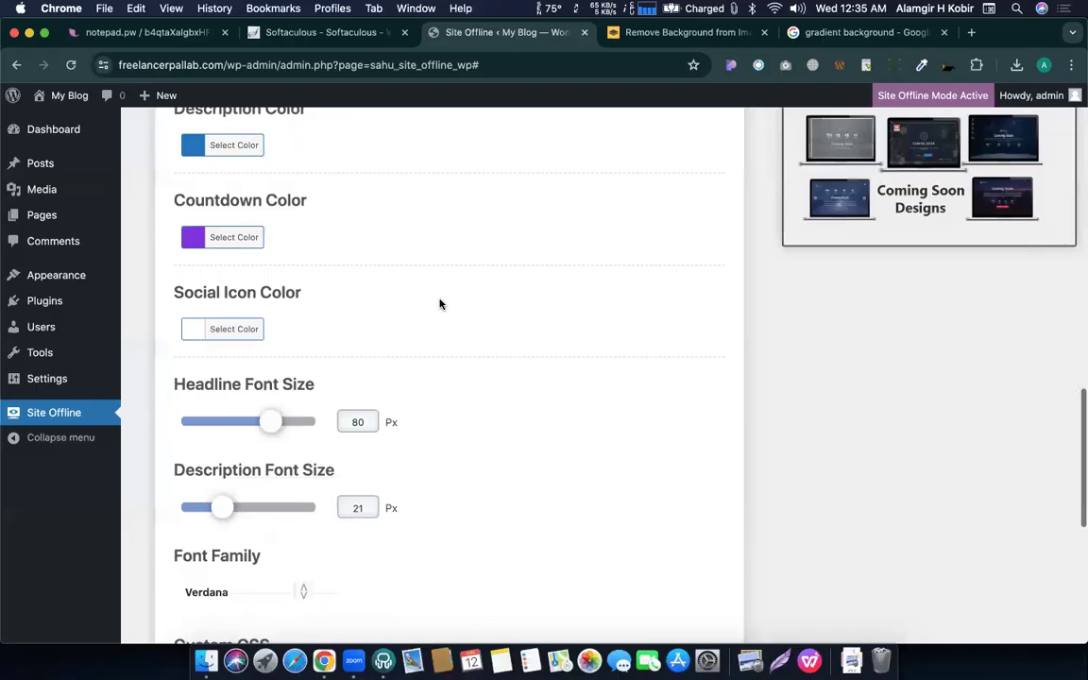
{"action": "key", "text": "ctrl+Up"}
{"action": "left_click", "coordinate": [317, 298]}
{"action": "triple_click", "coordinate": [422, 430]}
{"action": "left_click", "coordinate": [429, 434]}
Reduce the headline font size to 52 Px and save the settings.
{"action": "key", "text": "ctrl+Up"}
{"action": "left_click", "coordinate": [267, 360]}
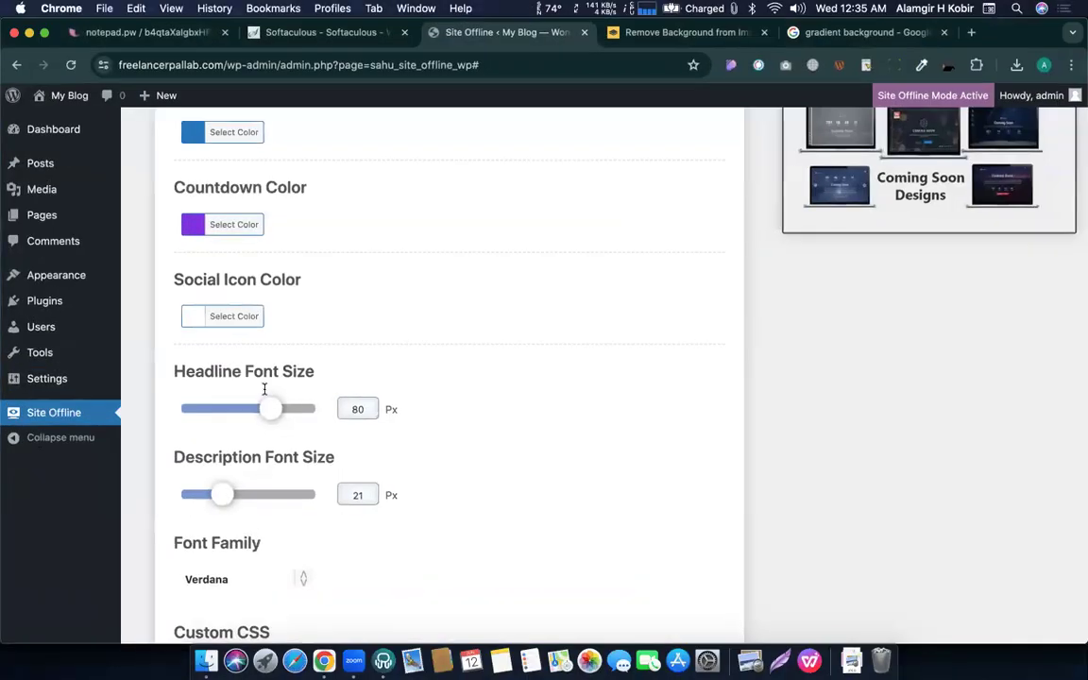
{"action": "left_click_drag", "start_coordinate": [241, 409], "coordinate": [233, 413]}
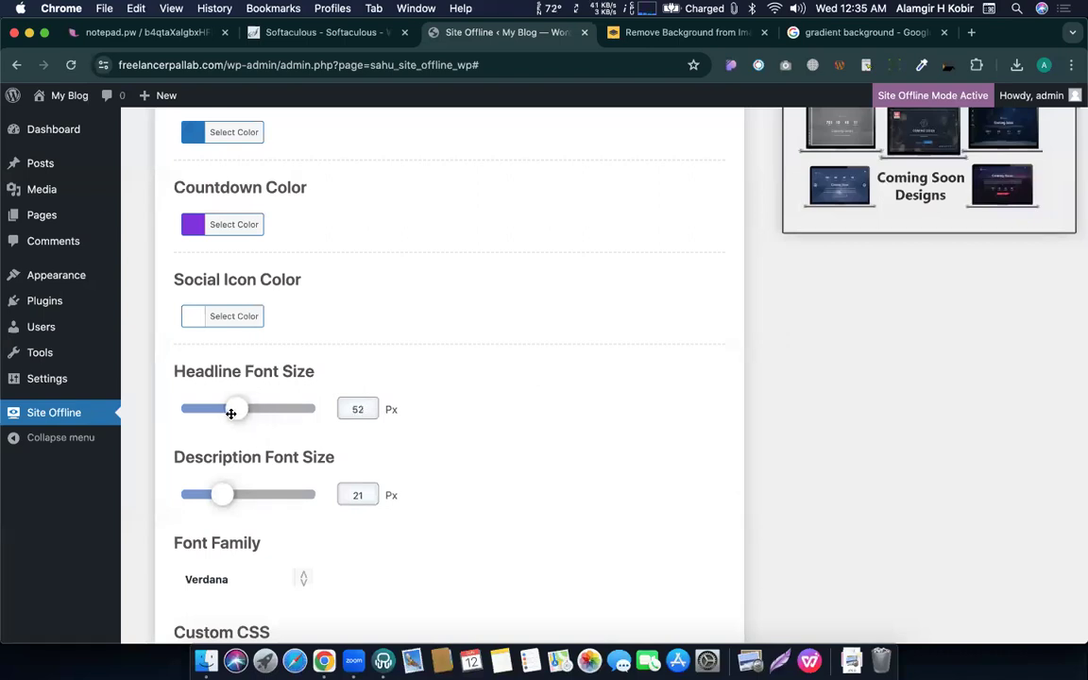
{"action": "scroll", "coordinate": [195, 415], "scroll_direction": "down", "scroll_amount": 8}
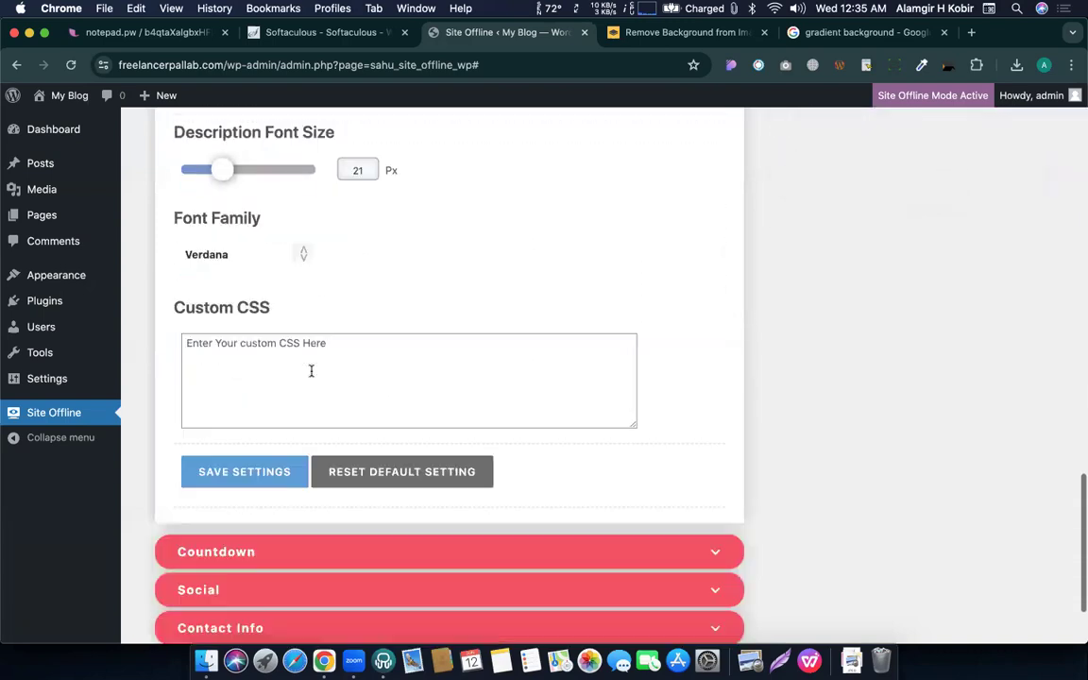
{"action": "left_click", "coordinate": [253, 443]}
Reload the live page to confirm the headline now fits on one line.
{"action": "key", "text": "ctrl+Up"}
{"action": "left_click", "coordinate": [146, 283]}
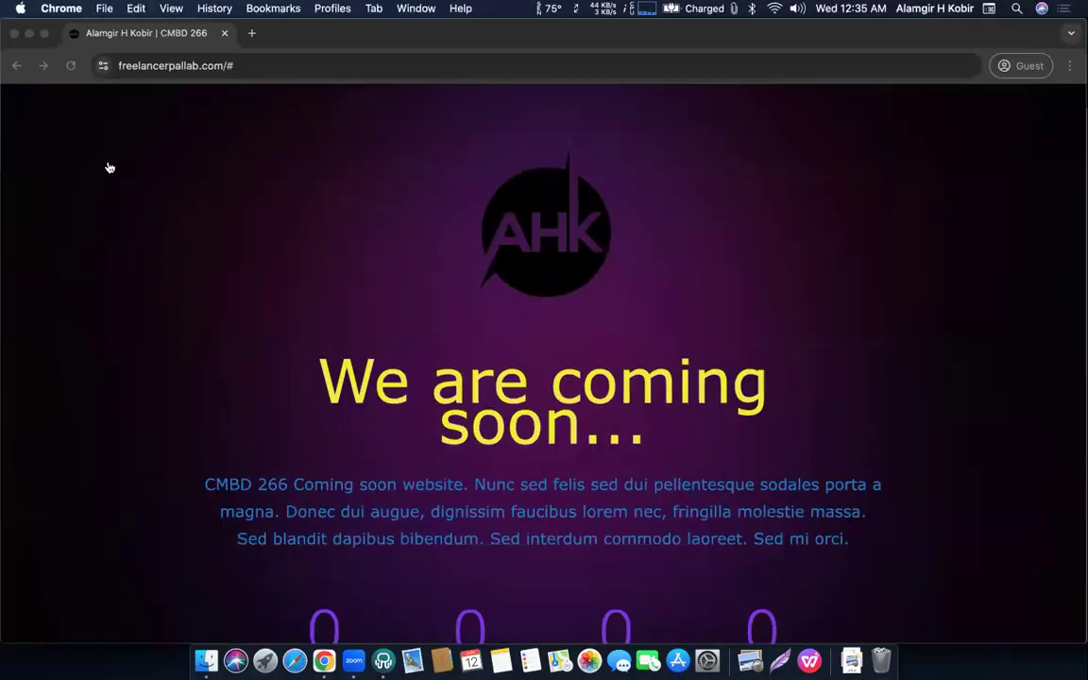
{"action": "left_click", "coordinate": [70, 67]}
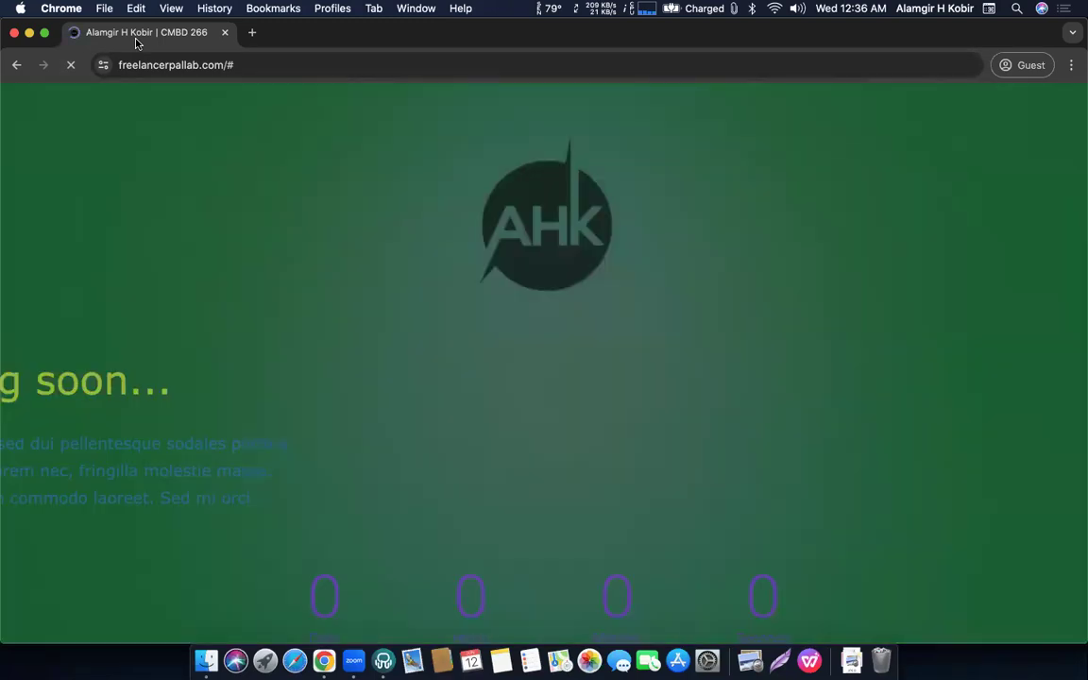
{"action": "scroll", "coordinate": [228, 357], "scroll_direction": "down", "scroll_amount": 5}
{"action": "scroll", "coordinate": [229, 357], "scroll_direction": "up", "scroll_amount": 5}
{"action": "scroll", "coordinate": [229, 357], "scroll_direction": "down", "scroll_amount": 5}
{"action": "scroll", "coordinate": [228, 357], "scroll_direction": "up", "scroll_amount": 4}
Dismiss the save confirmation, recheck the headline text, and return to Site Offline settings.
{"action": "key", "text": "ctrl+Up"}
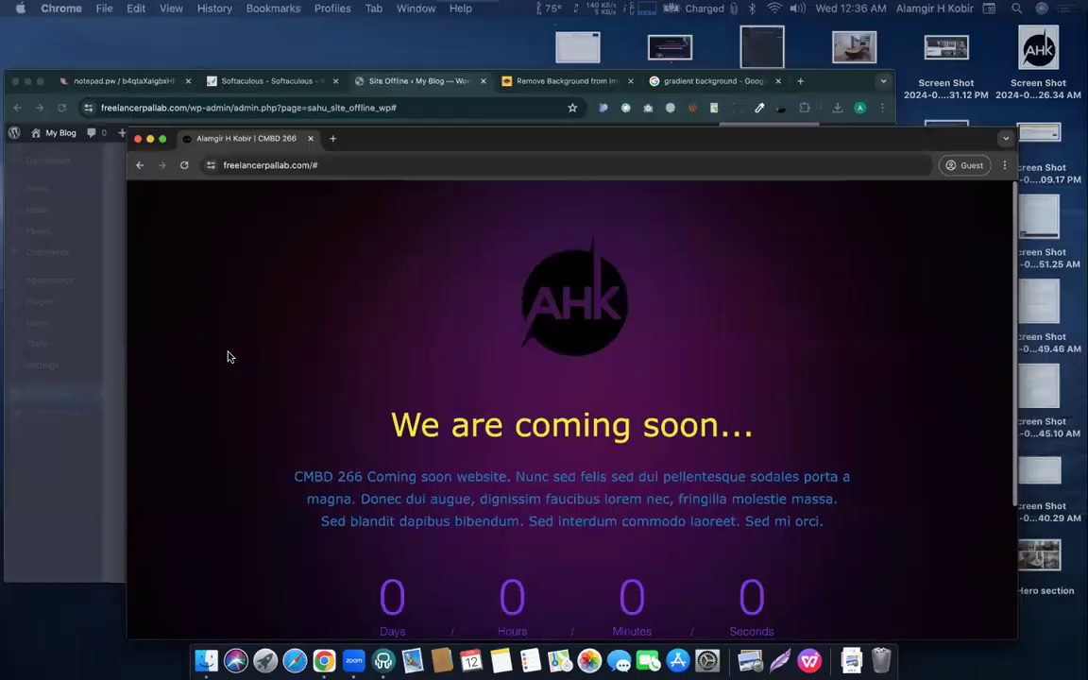
{"action": "left_click", "coordinate": [186, 314]}
{"action": "left_click", "coordinate": [518, 394]}
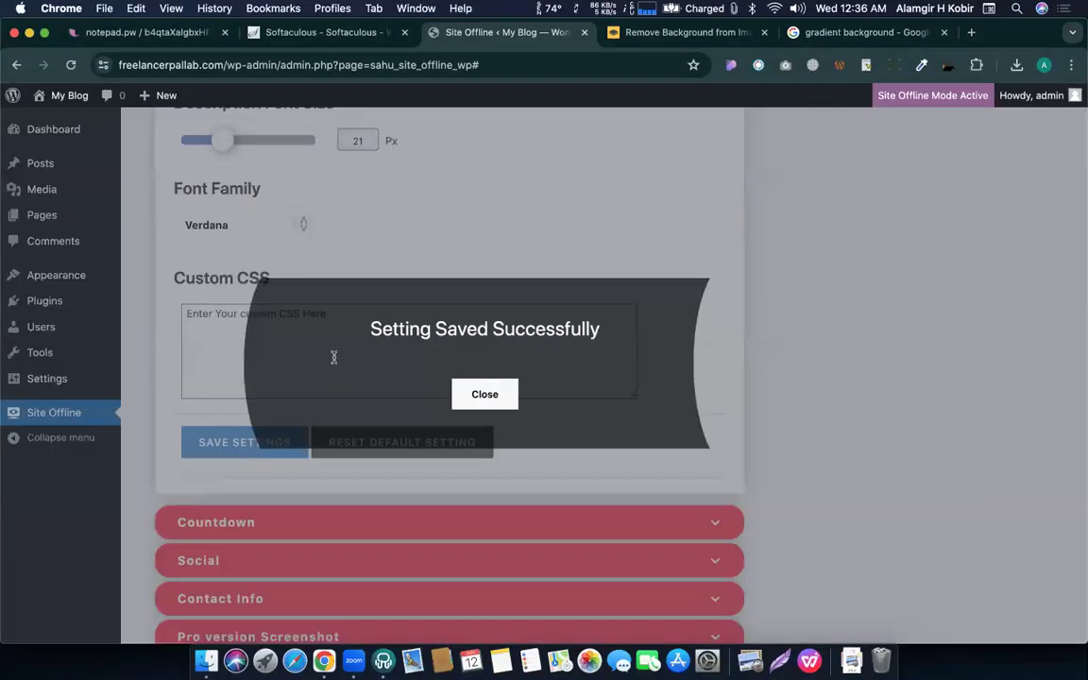
{"action": "key", "text": "ctrl+Up"}
{"action": "left_click", "coordinate": [335, 361]}
{"action": "left_click_drag", "start_coordinate": [321, 380], "coordinate": [586, 386]}
{"action": "key", "text": "ctrl+Up"}
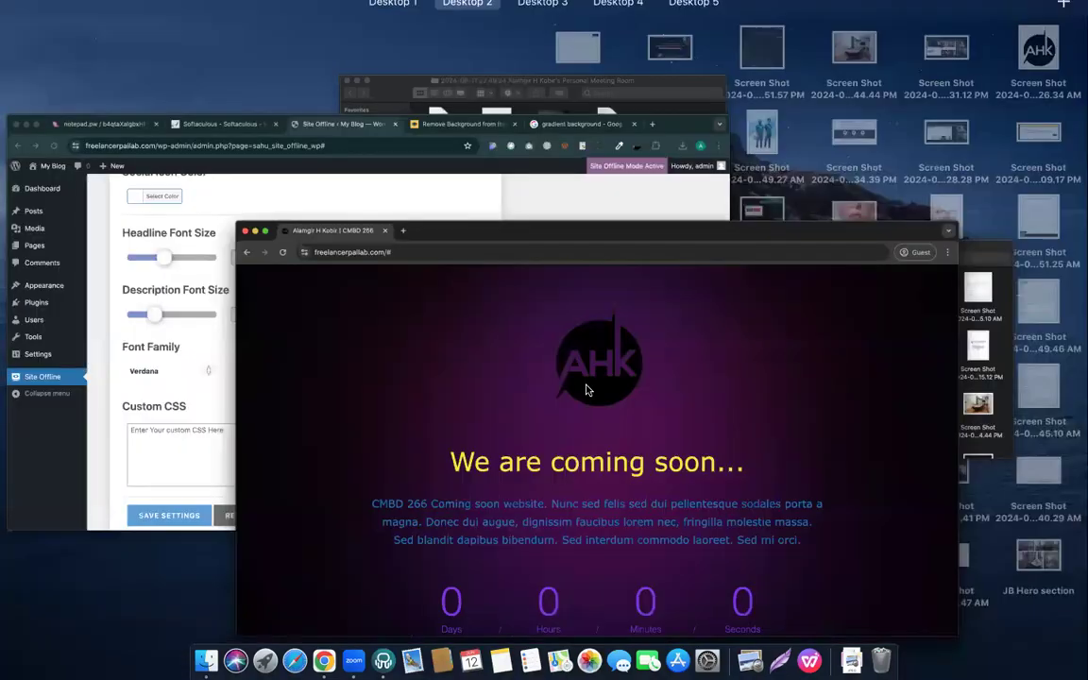
{"action": "left_click", "coordinate": [269, 316]}
Change the font family to Impact and save the settings.
{"action": "scroll", "coordinate": [245, 485], "scroll_direction": "down", "scroll_amount": 3}
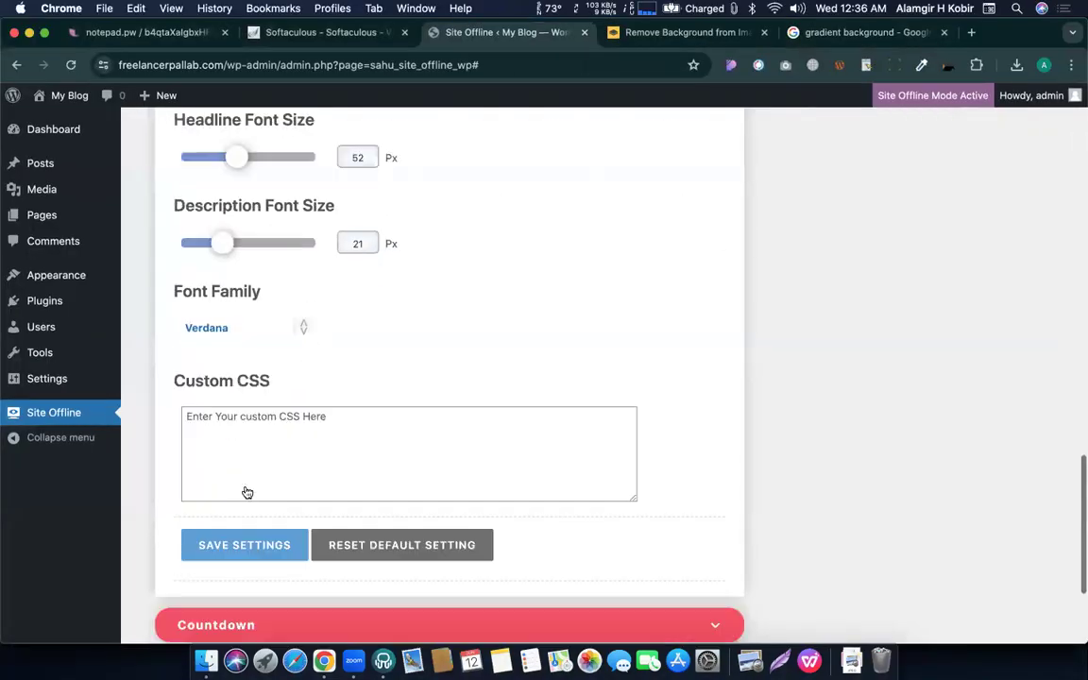
{"action": "left_click", "coordinate": [302, 279]}
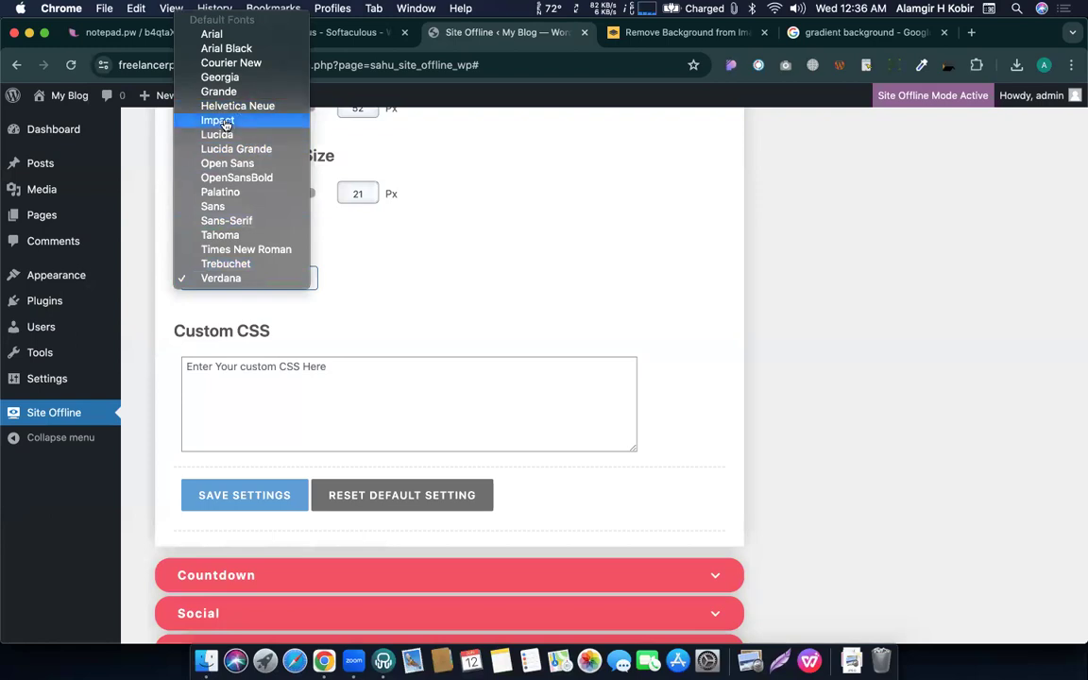
{"action": "left_click", "coordinate": [290, 461]}
{"action": "left_click", "coordinate": [267, 493]}
Reload the coming-soon page to check the Impact text, then dismiss the save confirmation.
{"action": "key", "text": "ctrl+Up"}
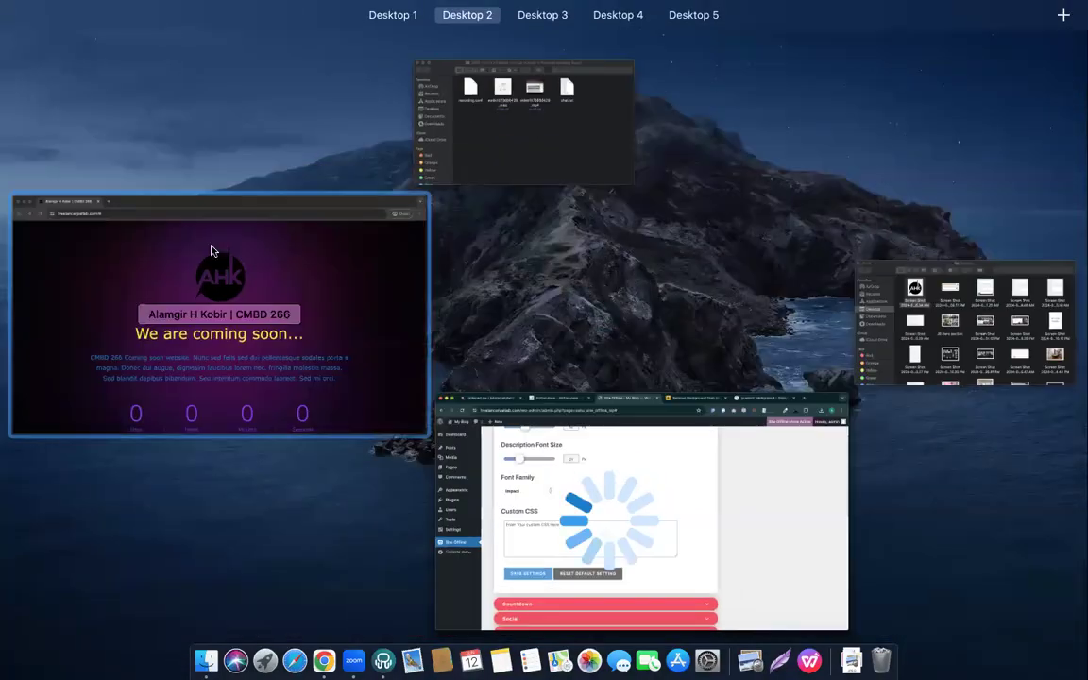
{"action": "left_click", "coordinate": [185, 174]}
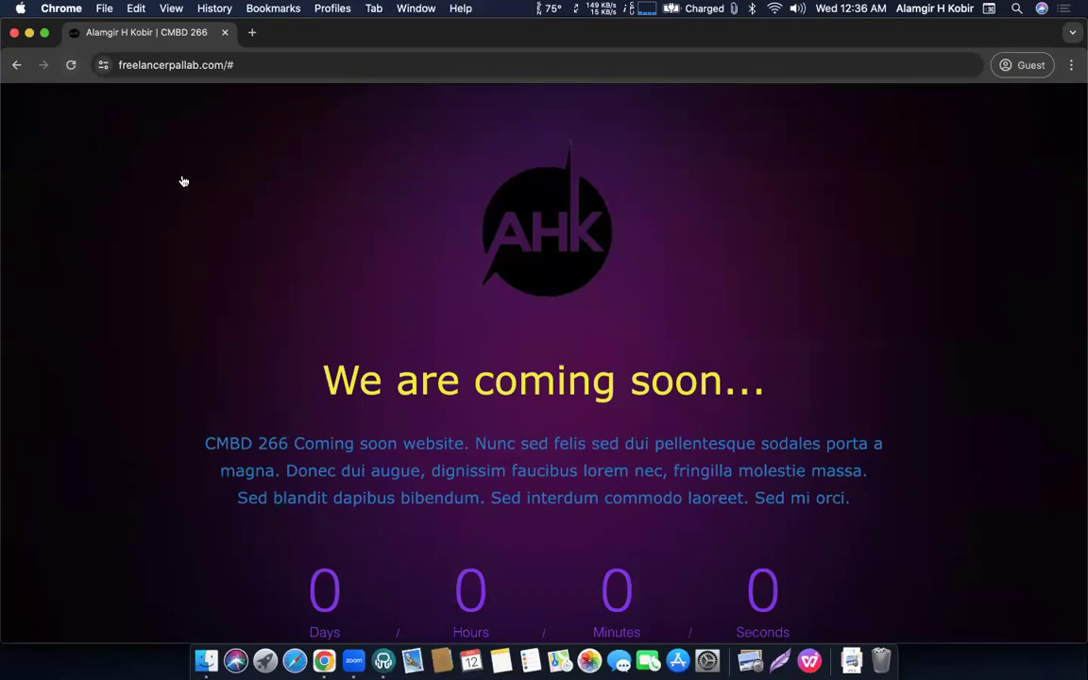
{"action": "left_click", "coordinate": [69, 65]}
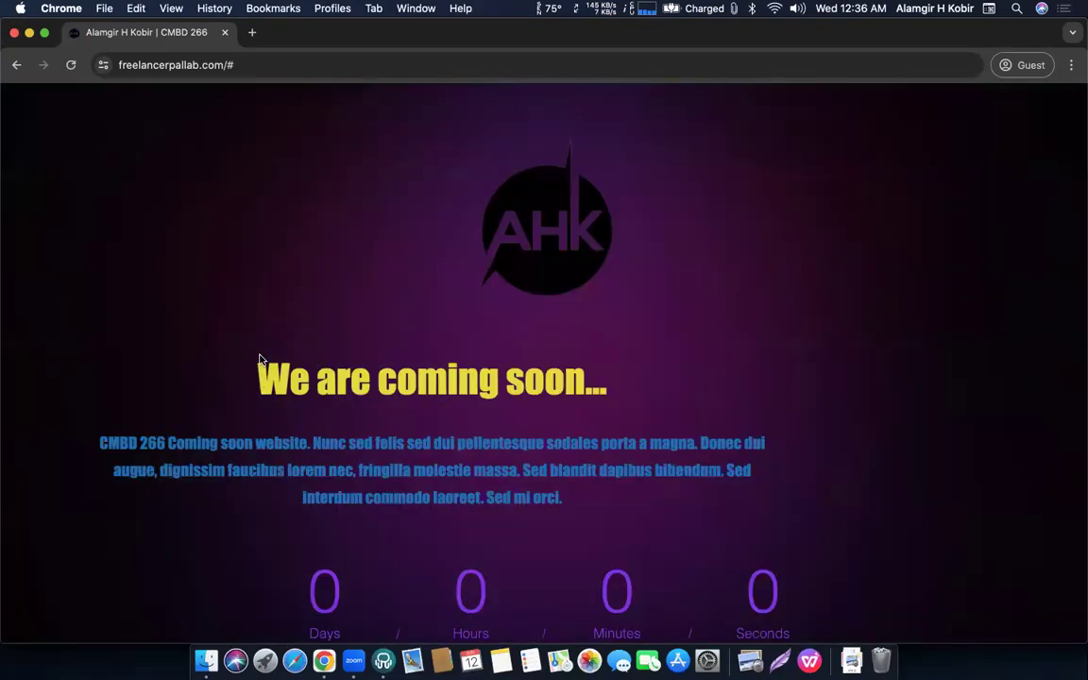
{"action": "left_click_drag", "start_coordinate": [346, 379], "coordinate": [682, 442]}
{"action": "left_click", "coordinate": [242, 286]}
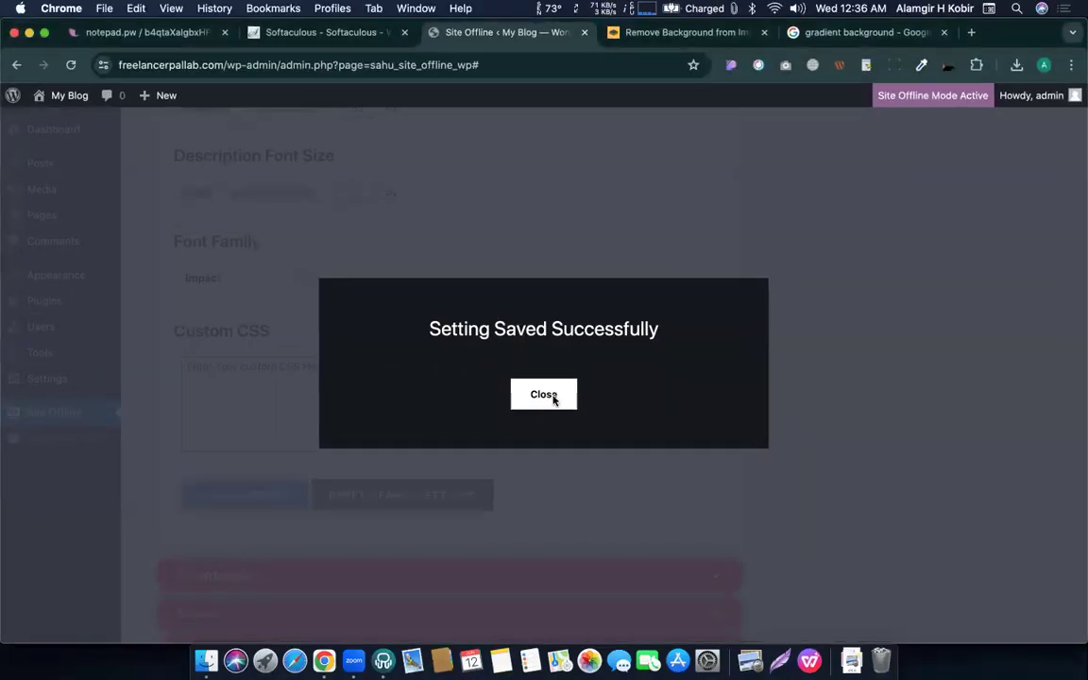
{"action": "left_click", "coordinate": [401, 400]}
Switch the font family to Palatino, save, and reload the page to confirm serif text.
{"action": "left_click", "coordinate": [238, 280]}
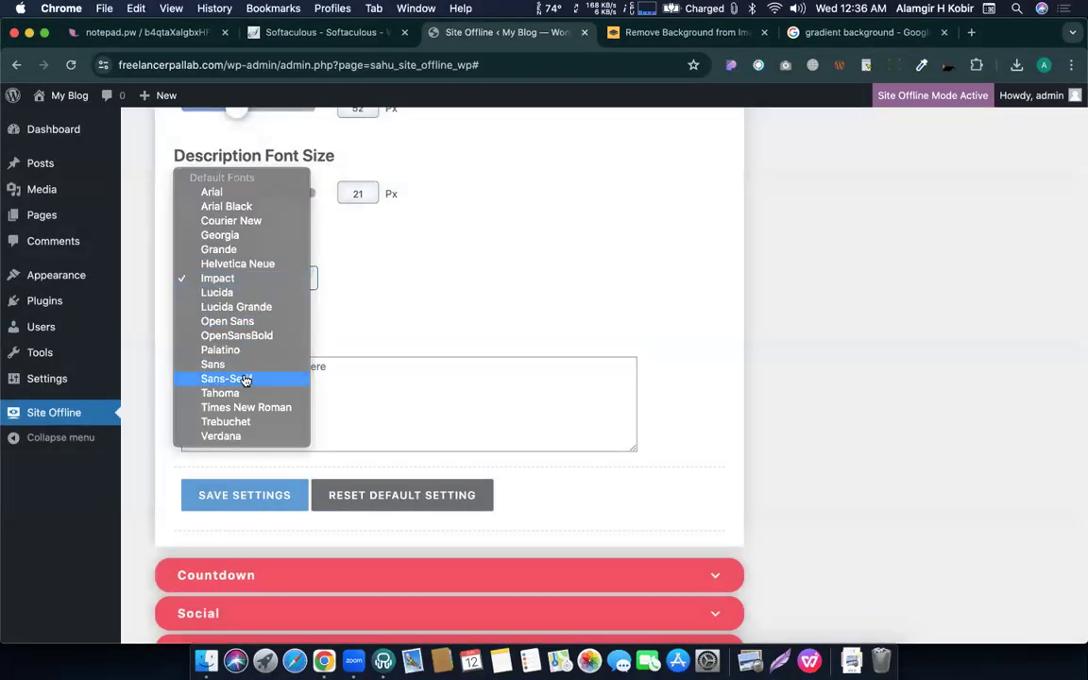
{"action": "left_click", "coordinate": [222, 351]}
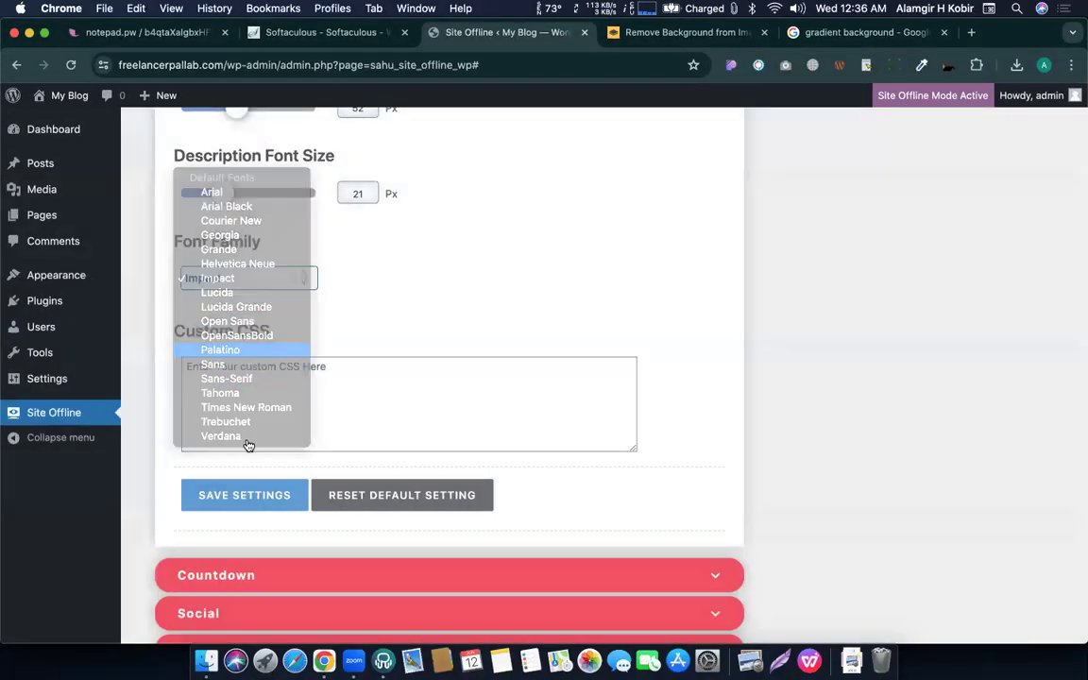
{"action": "left_click", "coordinate": [255, 493]}
{"action": "key", "text": "ctrl+Up"}
{"action": "key", "text": "ctrl+Up"}
{"action": "key", "text": "ctrl+Up"}
{"action": "left_click", "coordinate": [71, 296]}
{"action": "left_click", "coordinate": [70, 66]}
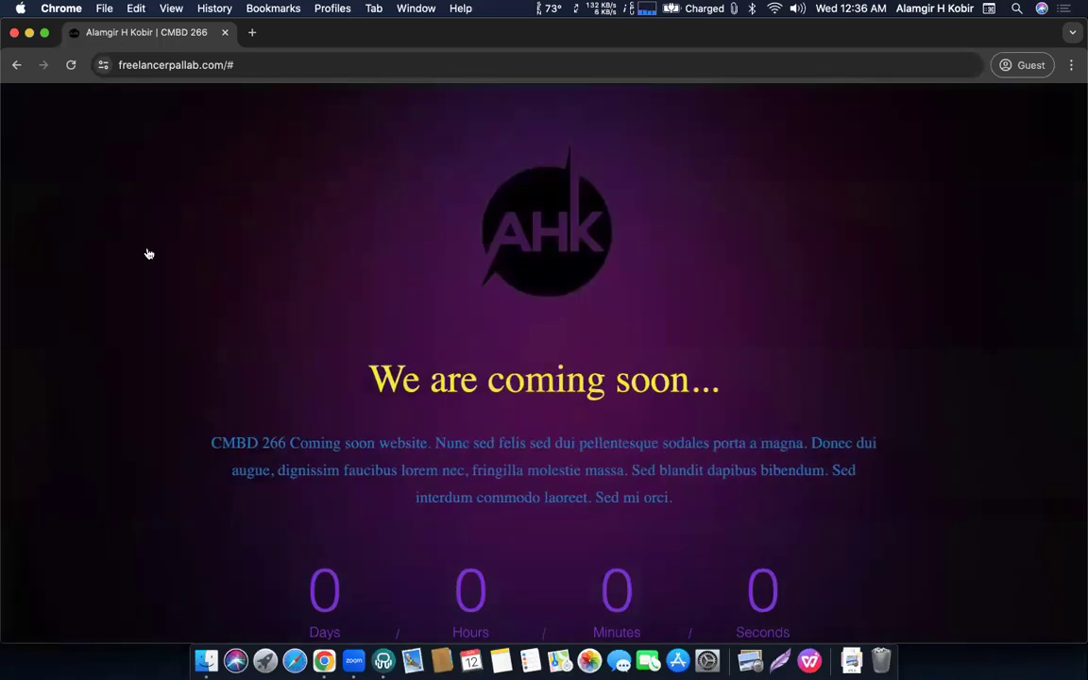
{"action": "key", "text": "ctrl+Up"}
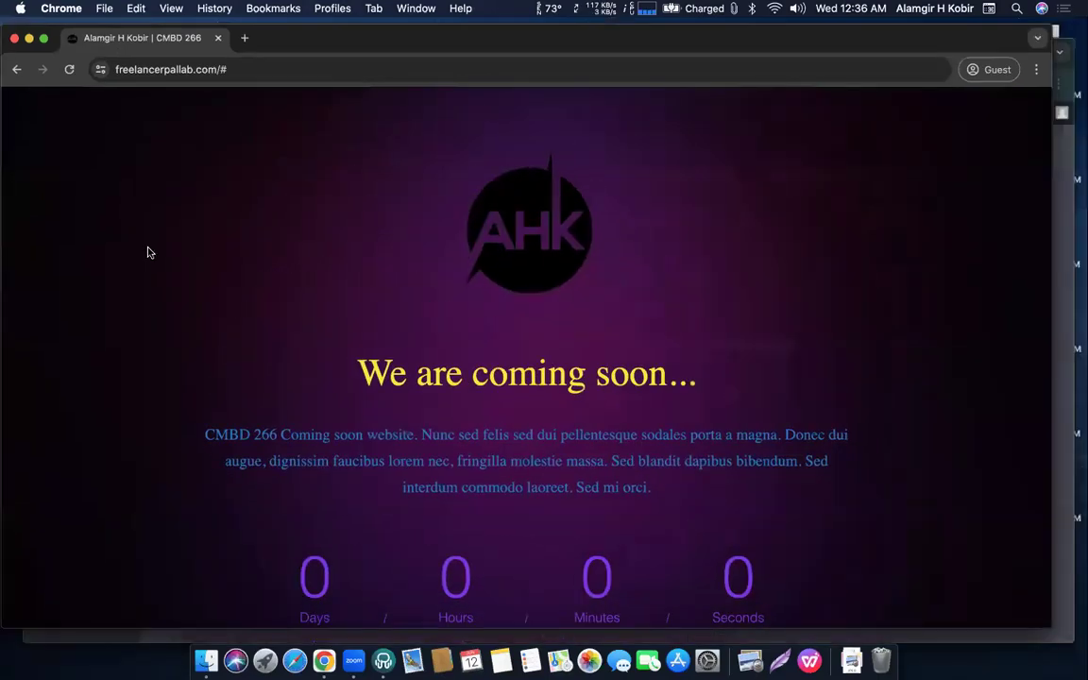
{"action": "left_click", "coordinate": [558, 471]}
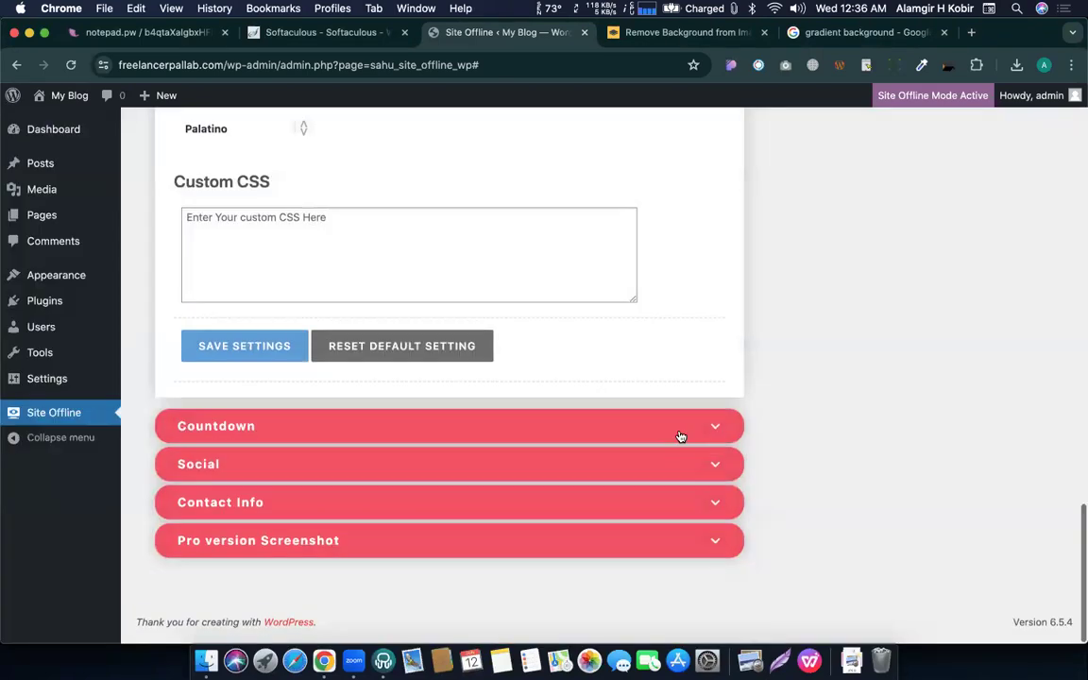
Change the countdown end date from 2022/11/25 to 2024/06/17 and save.
{"action": "left_click", "coordinate": [680, 437]}
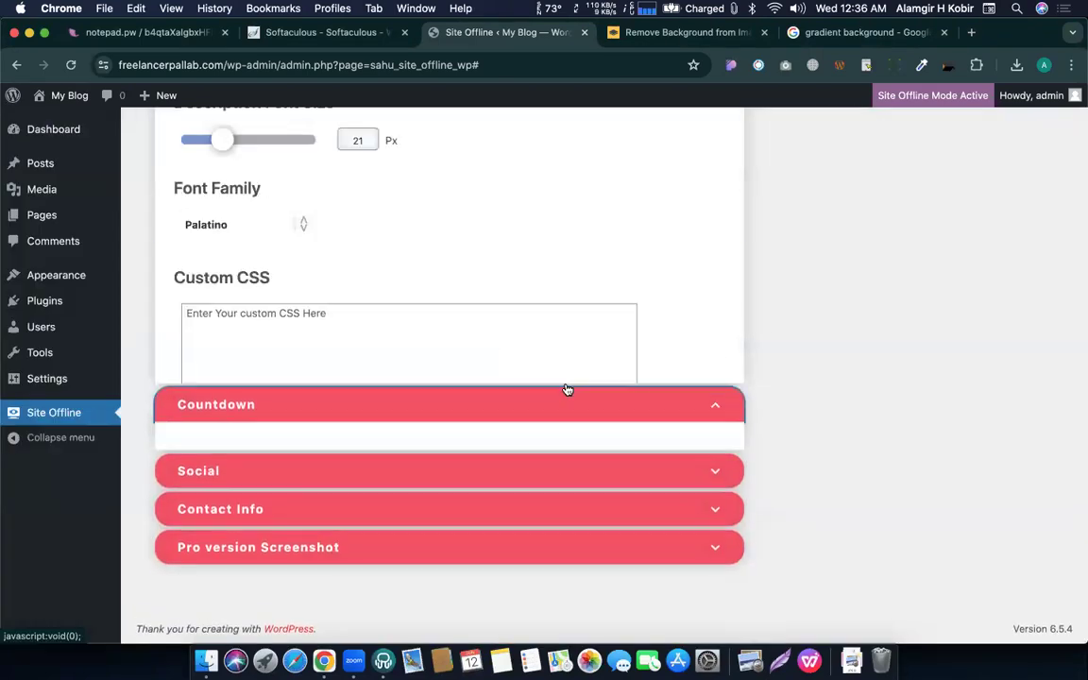
{"action": "scroll", "coordinate": [567, 388], "scroll_direction": "up", "scroll_amount": 3}
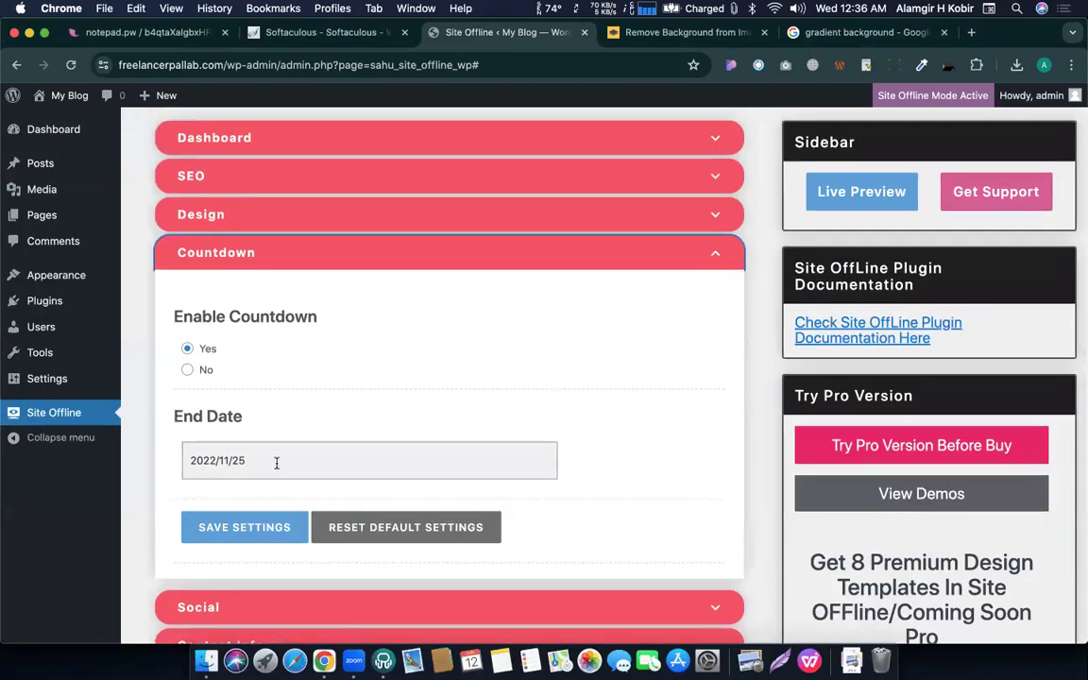
{"action": "left_click", "coordinate": [277, 462]}
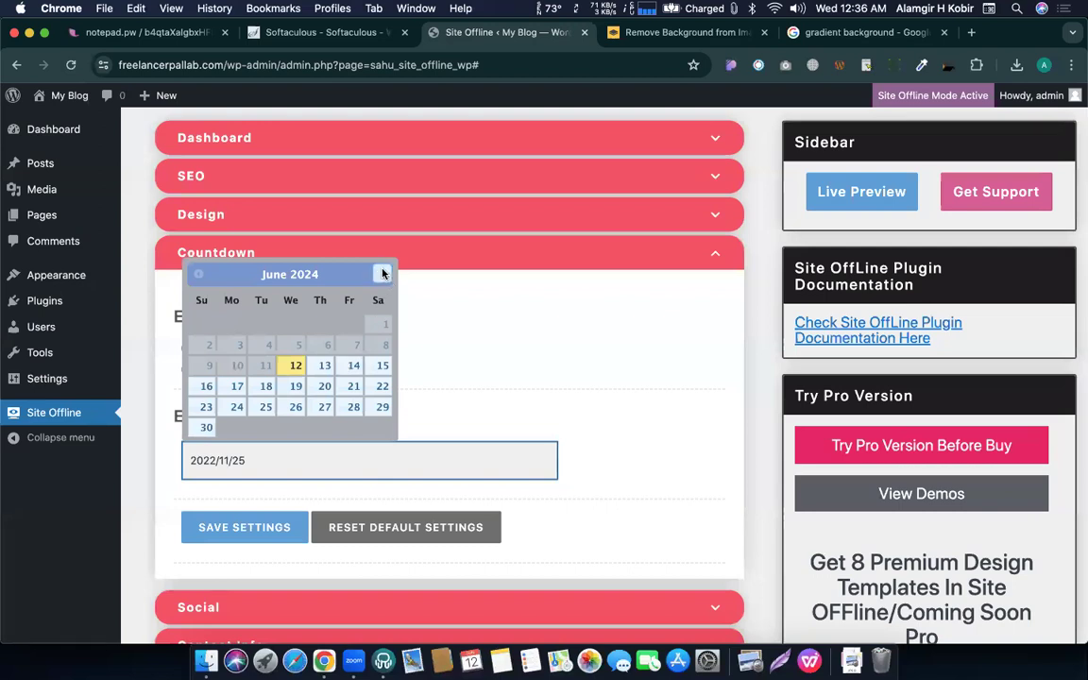
{"action": "left_click", "coordinate": [238, 387]}
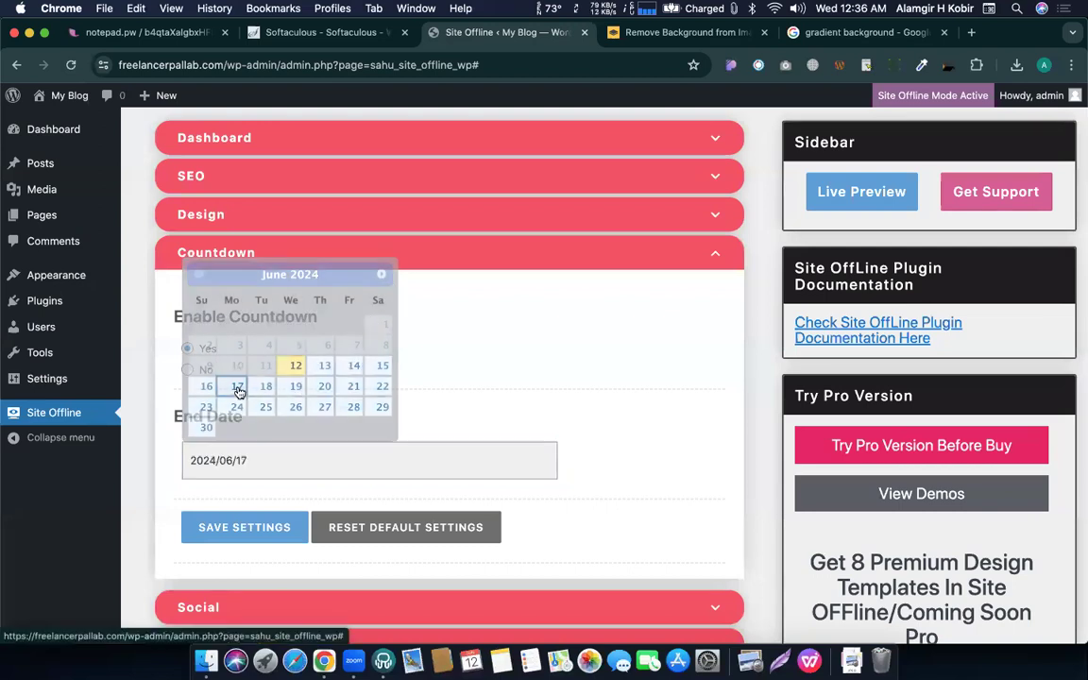
{"action": "left_click", "coordinate": [263, 541]}
Reload the coming-soon preview and check the countdown ticking down from about 4 days 23 hours.
{"action": "key", "text": "ctrl+Up"}
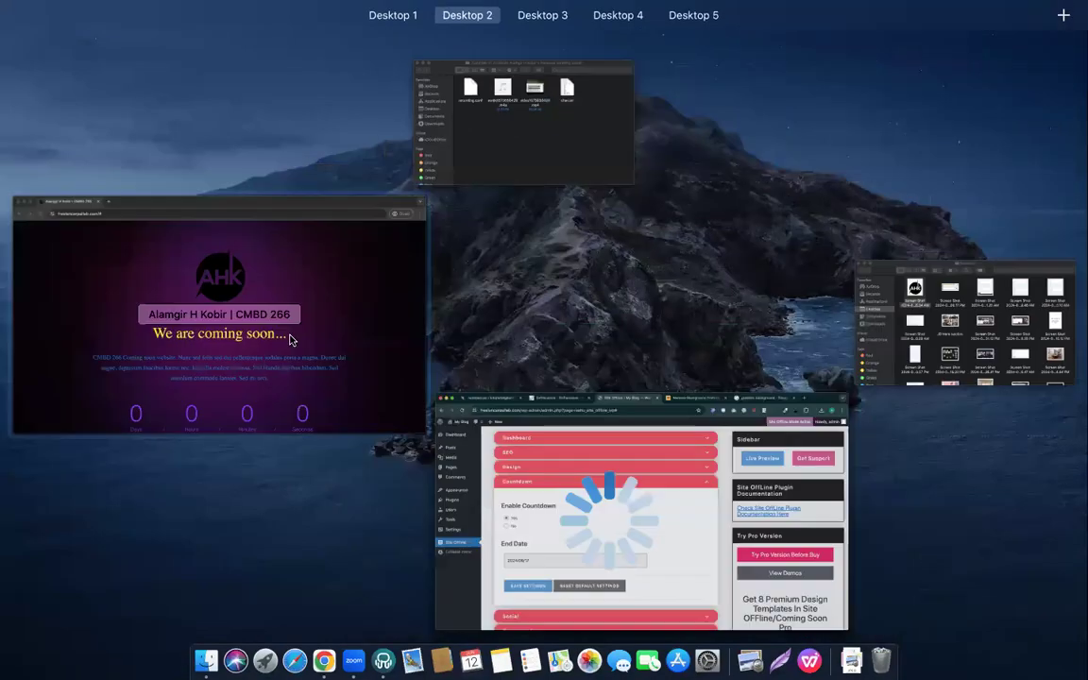
{"action": "left_click", "coordinate": [292, 336]}
{"action": "left_click", "coordinate": [71, 64]}
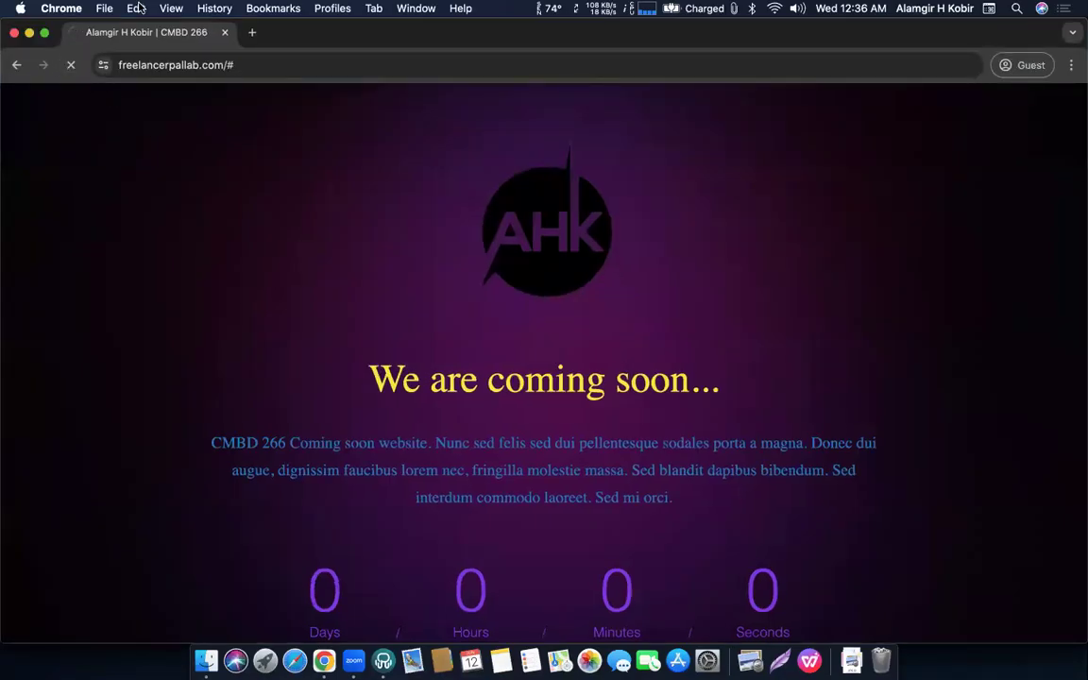
{"action": "scroll", "coordinate": [240, 394], "scroll_direction": "down", "scroll_amount": 5}
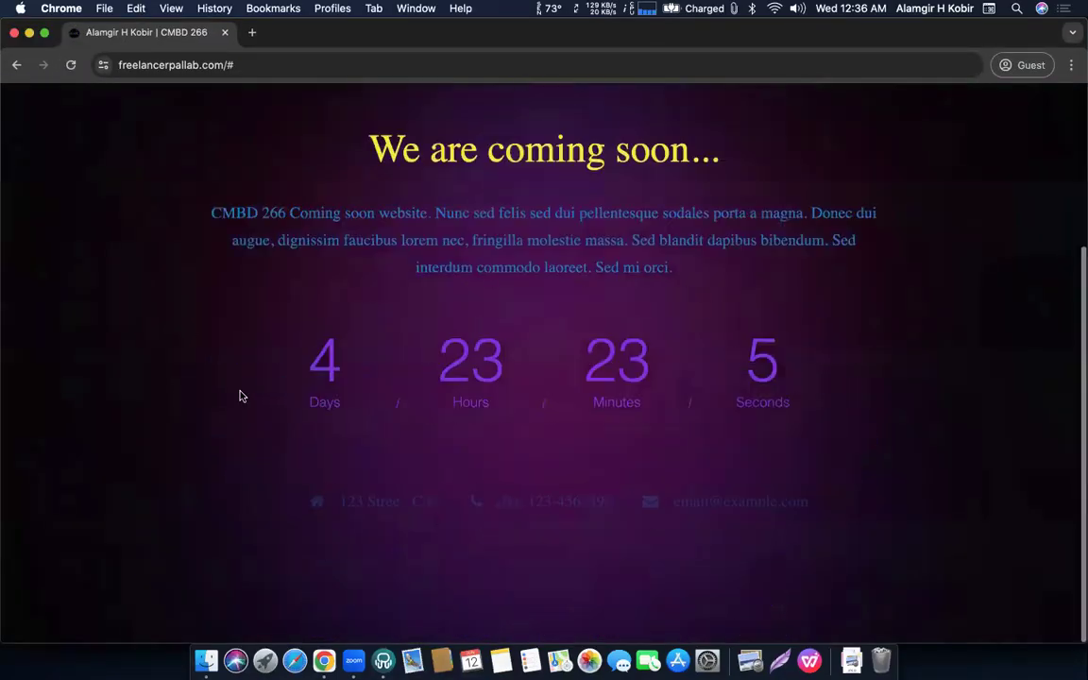
{"action": "scroll", "coordinate": [240, 391], "scroll_direction": "up", "scroll_amount": 3}
{"action": "scroll", "coordinate": [240, 391], "scroll_direction": "down", "scroll_amount": 3}
{"action": "left_click_drag", "start_coordinate": [773, 377], "coordinate": [313, 360]}
{"action": "left_click", "coordinate": [312, 360]}
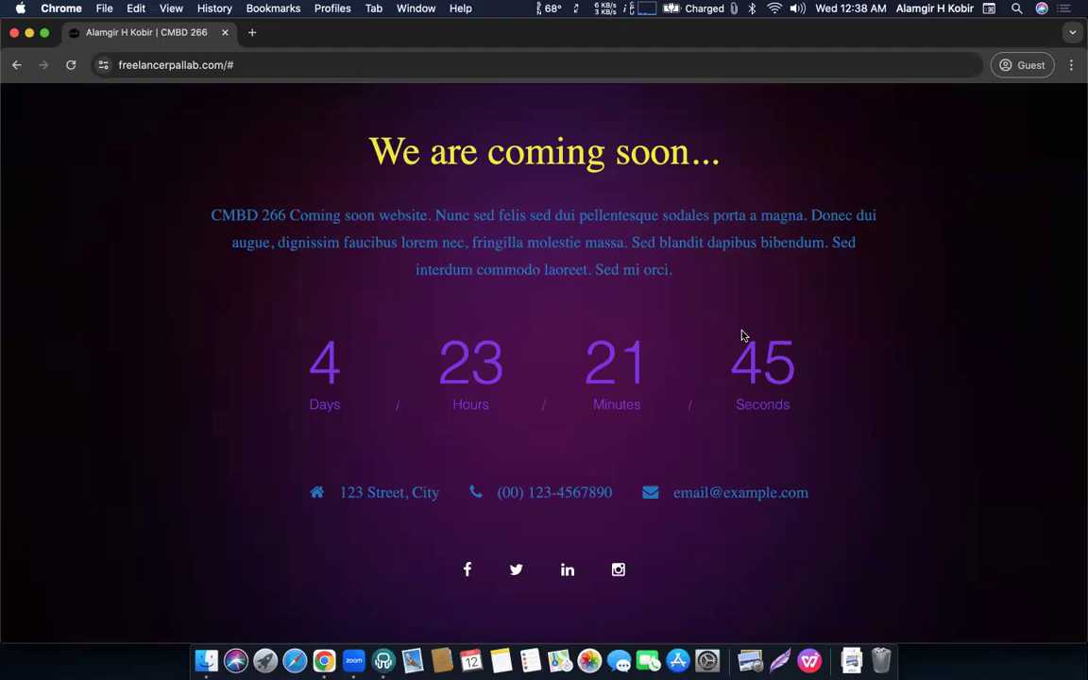
Return to the WordPress admin, dismiss the settings-saved notice and go to the installed plugins list.
{"action": "key", "text": "ctrl+Up"}
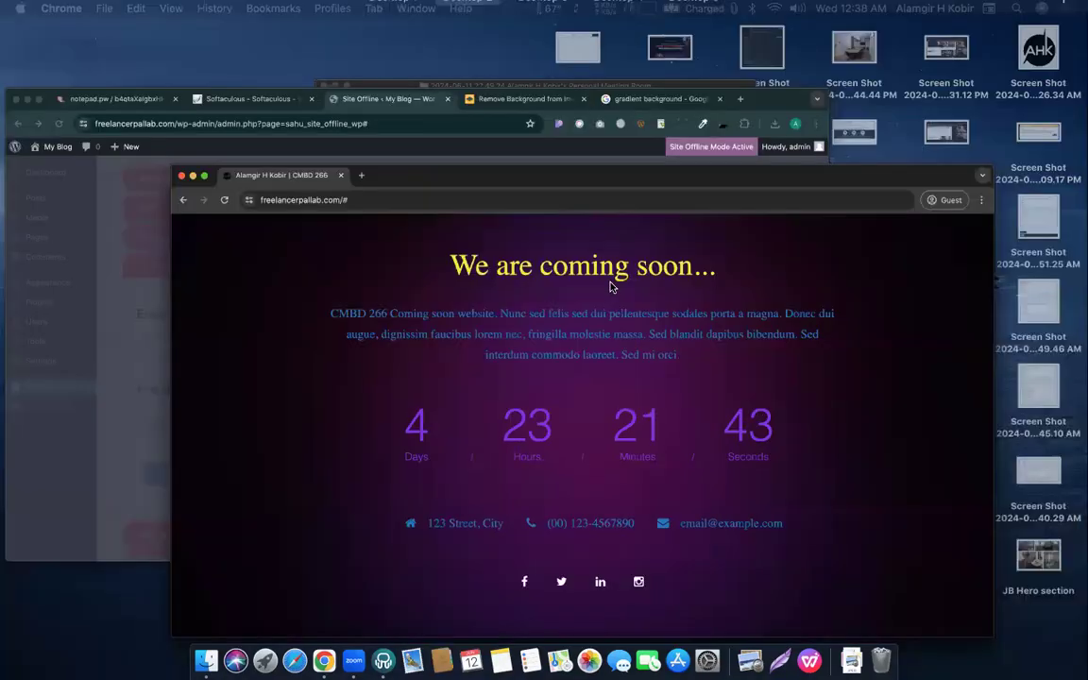
{"action": "left_click", "coordinate": [531, 394]}
{"action": "left_click", "coordinate": [533, 394]}
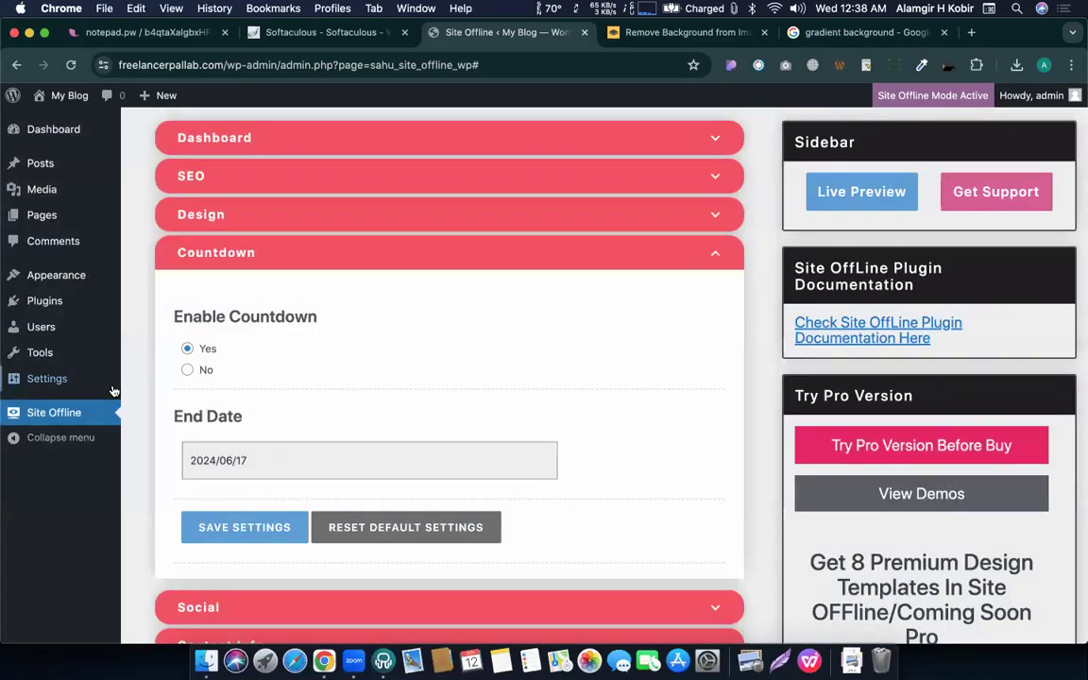
{"action": "left_click", "coordinate": [33, 309]}
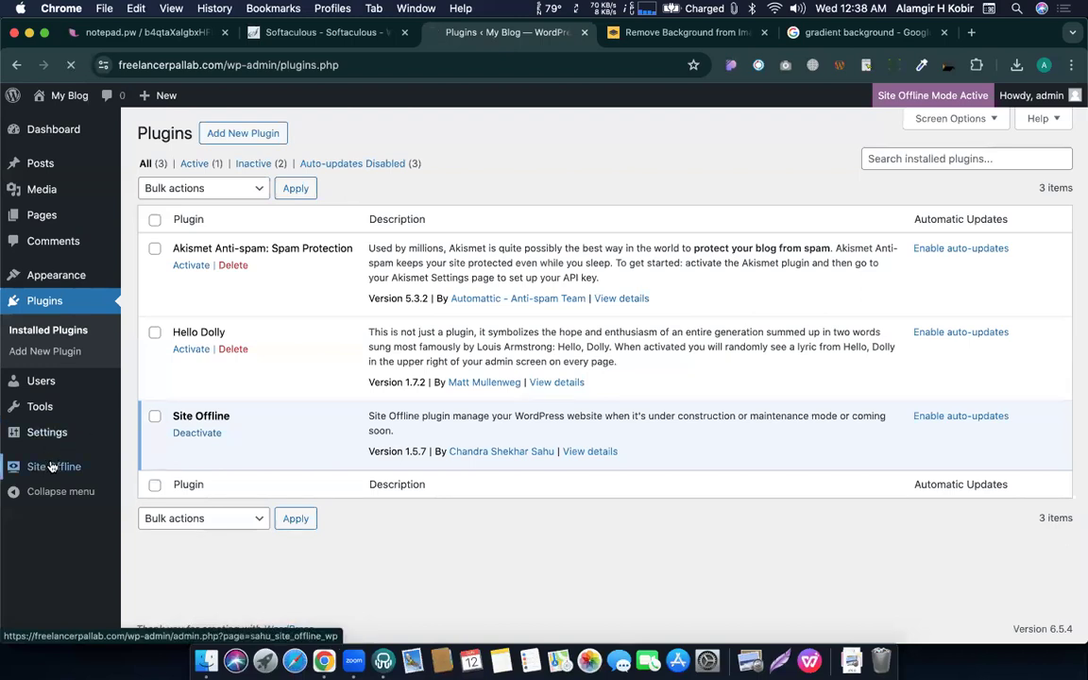
{"action": "scroll", "coordinate": [365, 267], "scroll_direction": "down", "scroll_amount": 5}
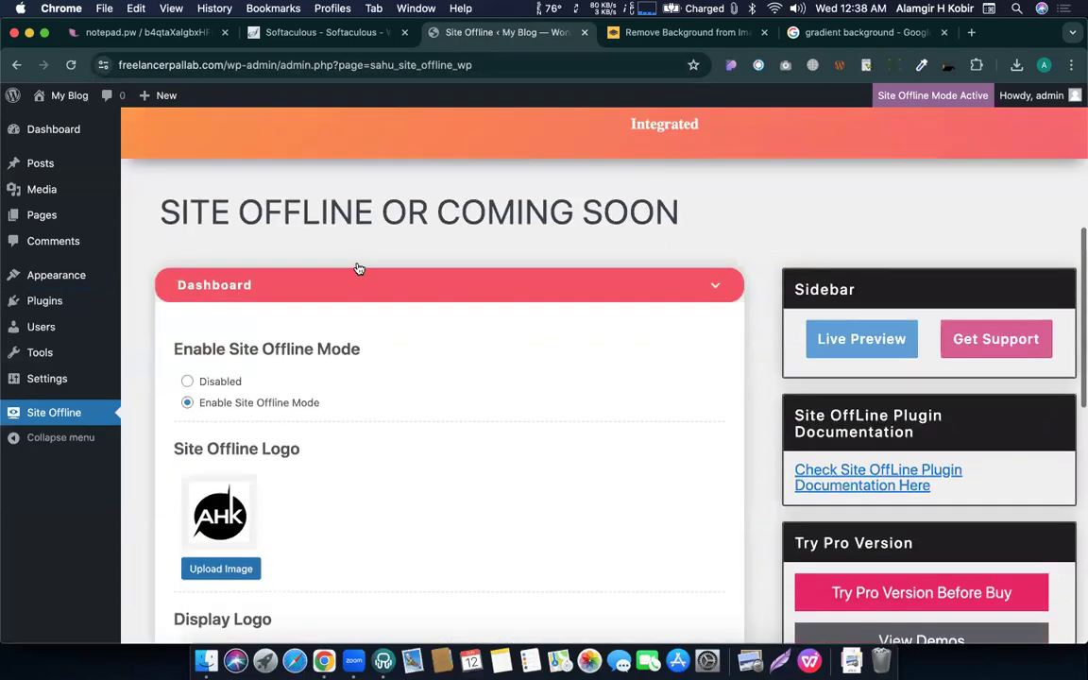
{"action": "scroll", "coordinate": [359, 270], "scroll_direction": "down", "scroll_amount": 1}
{"action": "scroll", "coordinate": [193, 373], "scroll_direction": "down", "scroll_amount": 10}
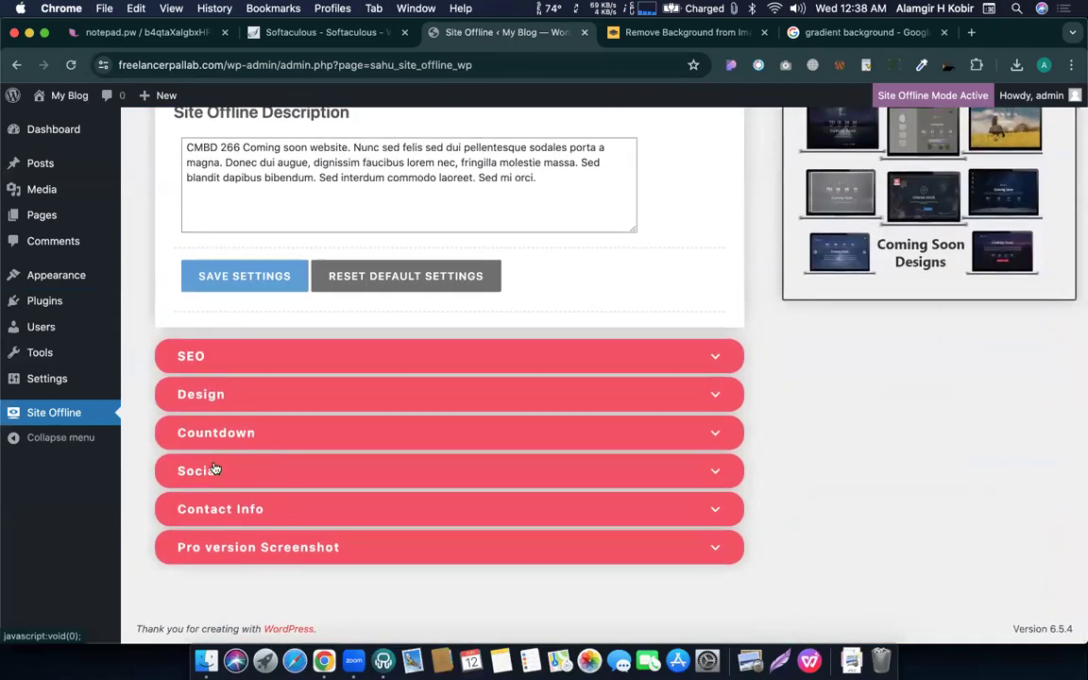
Expand the Social link settings, review the Facebook and Twitter fields, then view the live preview.
{"action": "left_click", "coordinate": [213, 467]}
{"action": "double_click", "coordinate": [271, 274]}
{"action": "left_click", "coordinate": [214, 382]}
{"action": "scroll", "coordinate": [217, 397], "scroll_direction": "down", "scroll_amount": 5}
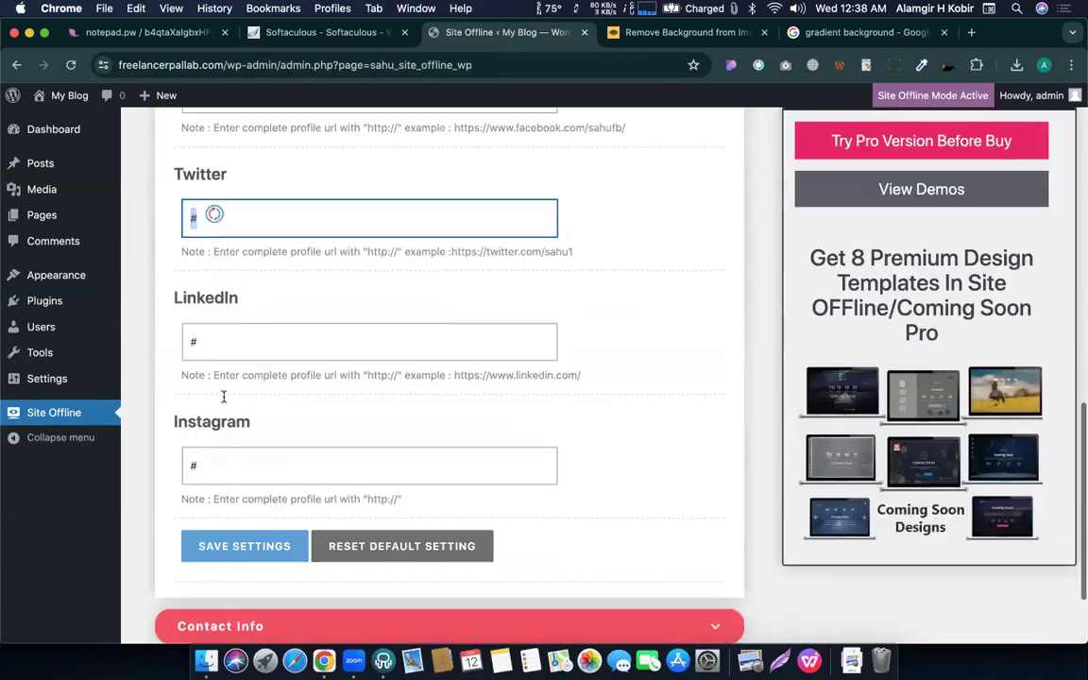
{"action": "key", "text": "ctrl+Up"}
{"action": "left_click", "coordinate": [316, 354]}
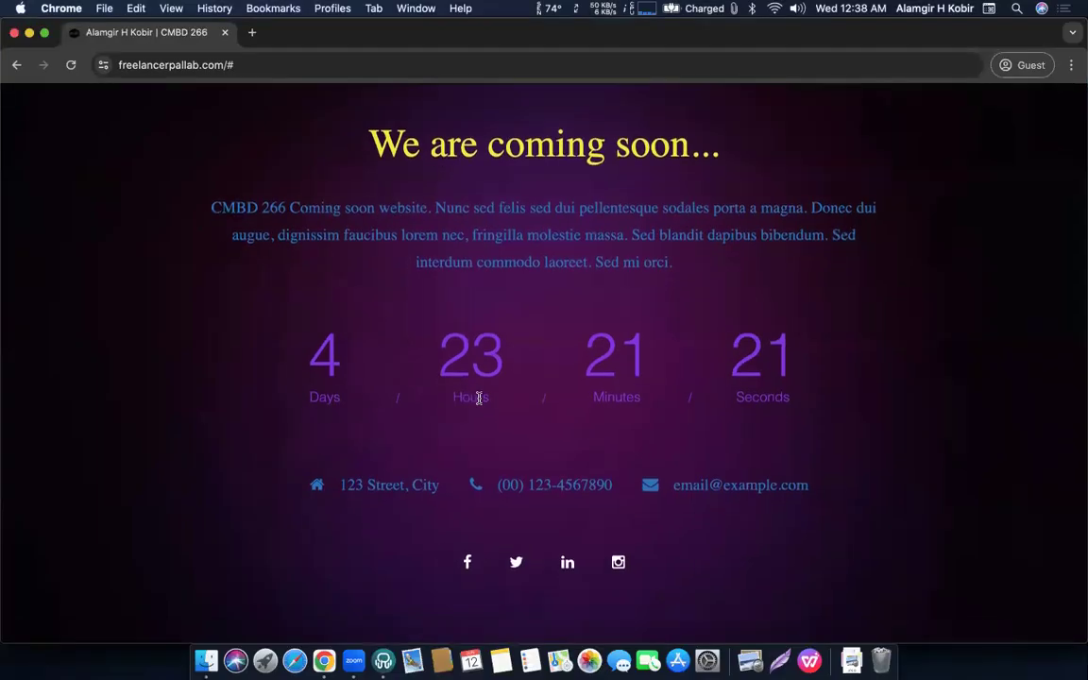
Clear the Instagram link field in the Social settings and save.
{"action": "scroll", "coordinate": [479, 399], "scroll_direction": "down", "scroll_amount": 1}
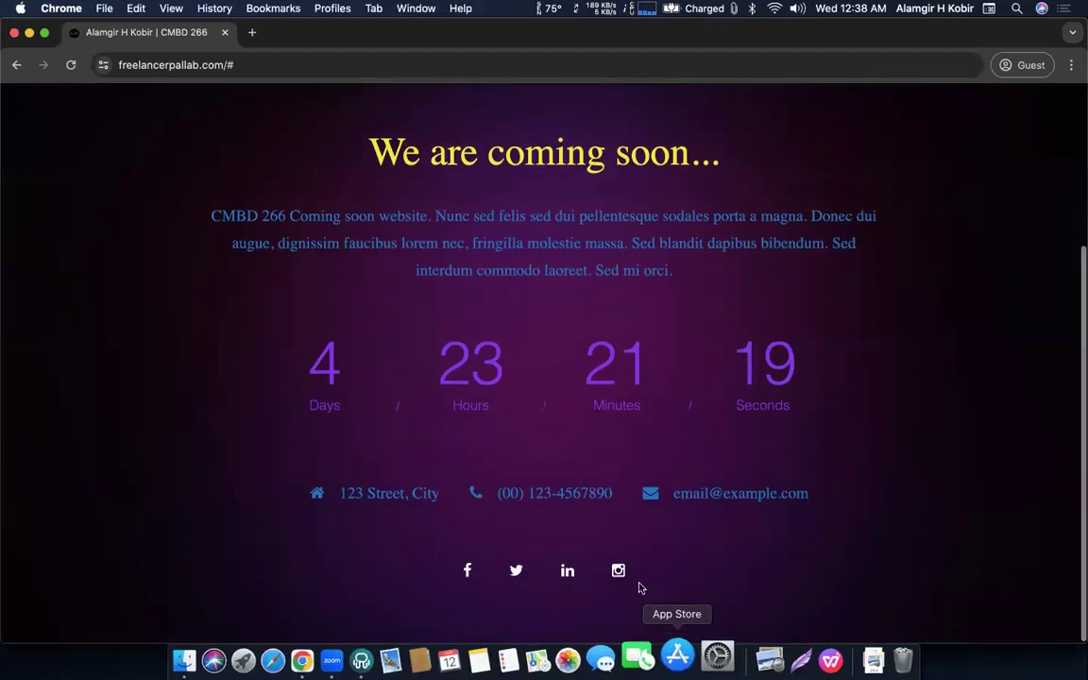
{"action": "key", "text": "ctrl+Up"}
{"action": "left_click", "coordinate": [243, 425]}
{"action": "left_click", "coordinate": [281, 388]}
{"action": "key", "text": "BackSpace"}
{"action": "left_click", "coordinate": [227, 465]}
Reload the coming-soon page to show only the Facebook, Twitter and LinkedIn icons.
{"action": "key", "text": "ctrl+Up"}
{"action": "left_click", "coordinate": [182, 376]}
{"action": "key", "text": "super+r"}
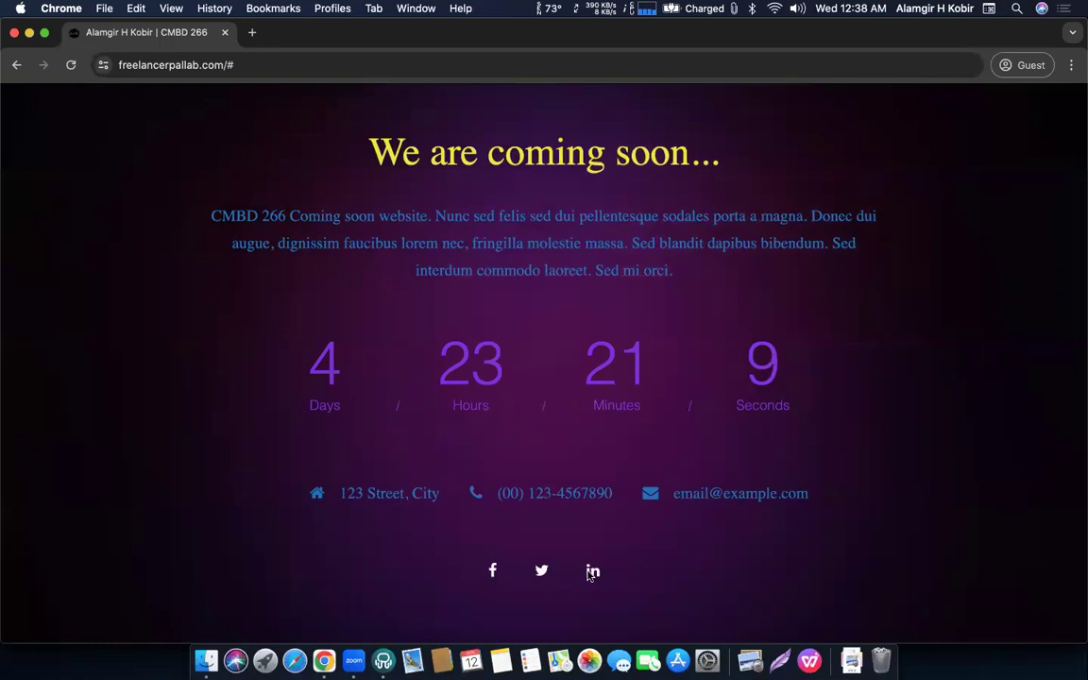
Put the '#' placeholder back in the Instagram link field and save the settings.
{"action": "key", "text": "ctrl+Up"}
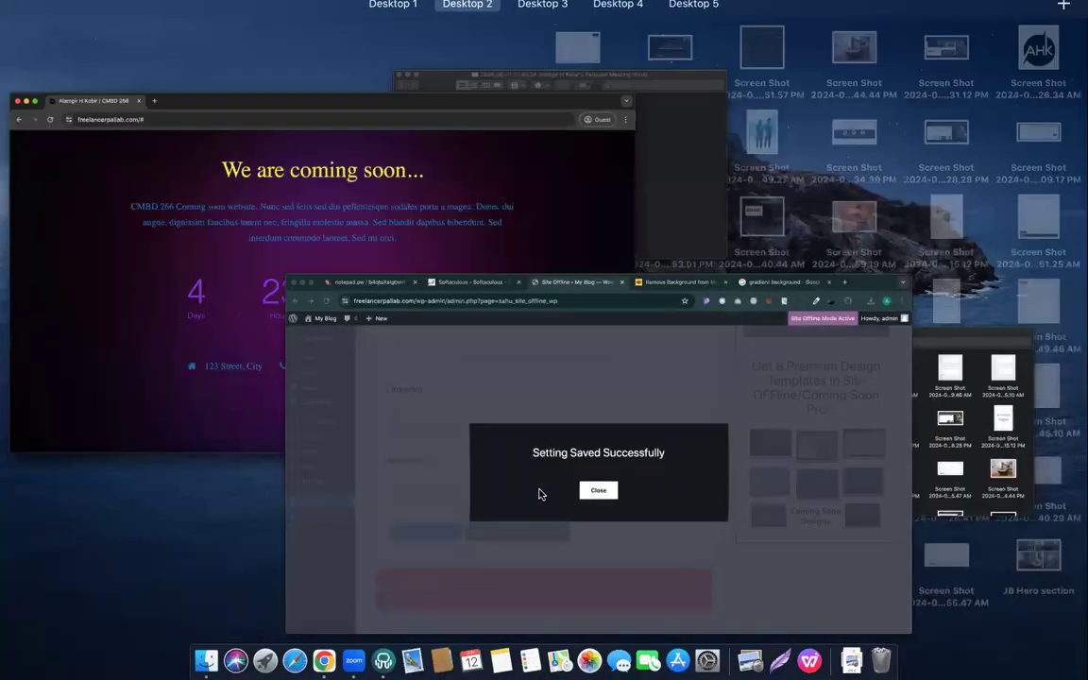
{"action": "left_click", "coordinate": [539, 494]}
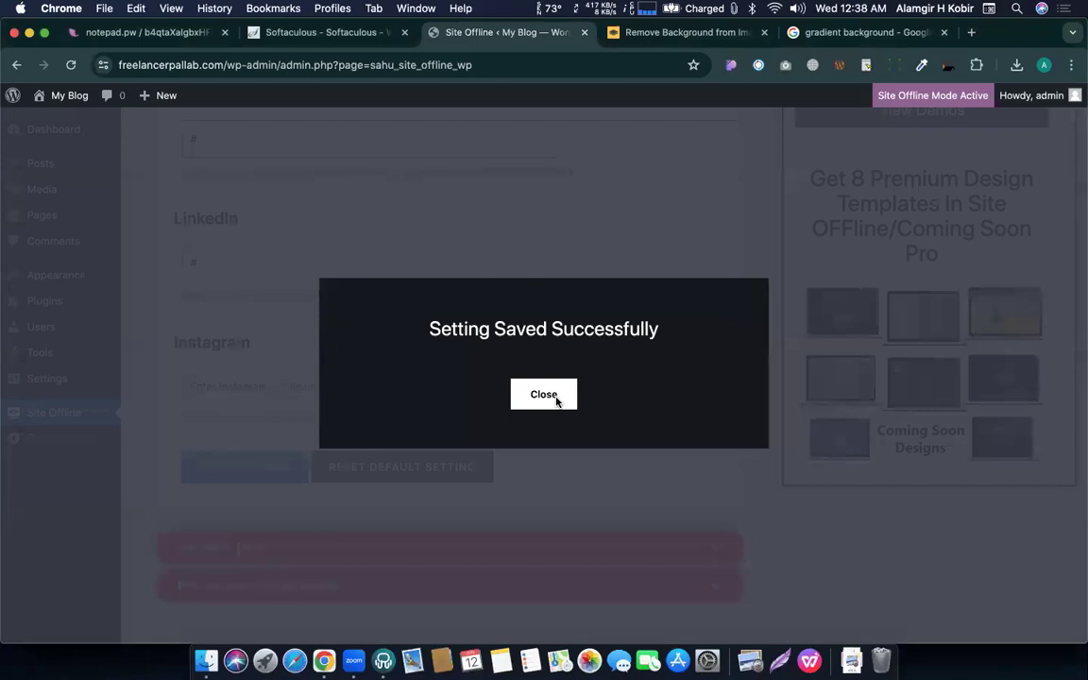
{"action": "left_click", "coordinate": [555, 402]}
{"action": "left_click", "coordinate": [243, 387]}
{"action": "type", "text": "#"}
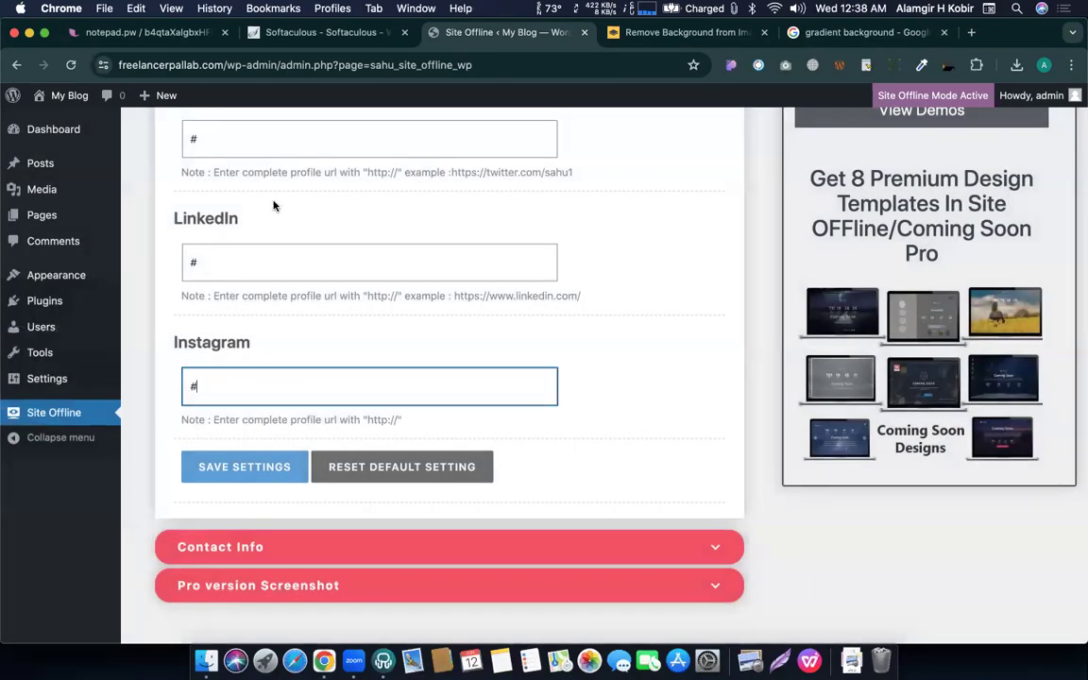
{"action": "scroll", "coordinate": [235, 493], "scroll_direction": "up", "scroll_amount": 1}
{"action": "left_click", "coordinate": [237, 492]}
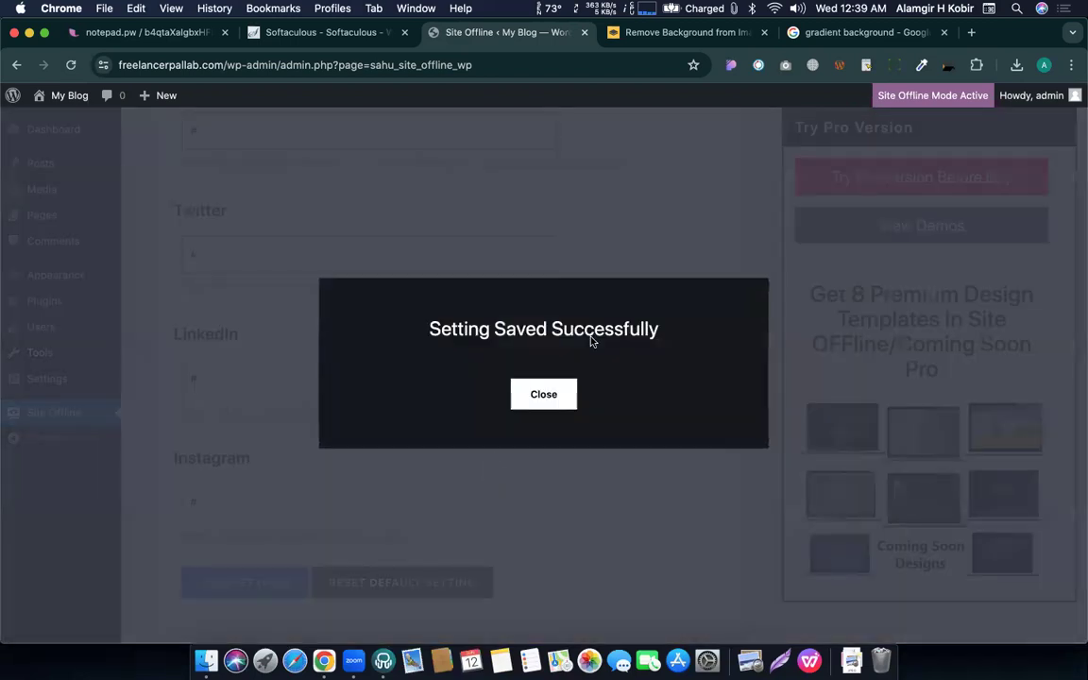
{"action": "left_click", "coordinate": [538, 404]}
Review the LinkedIn and Instagram link fields in the Social settings.
{"action": "scroll", "coordinate": [380, 444], "scroll_direction": "down", "scroll_amount": 3}
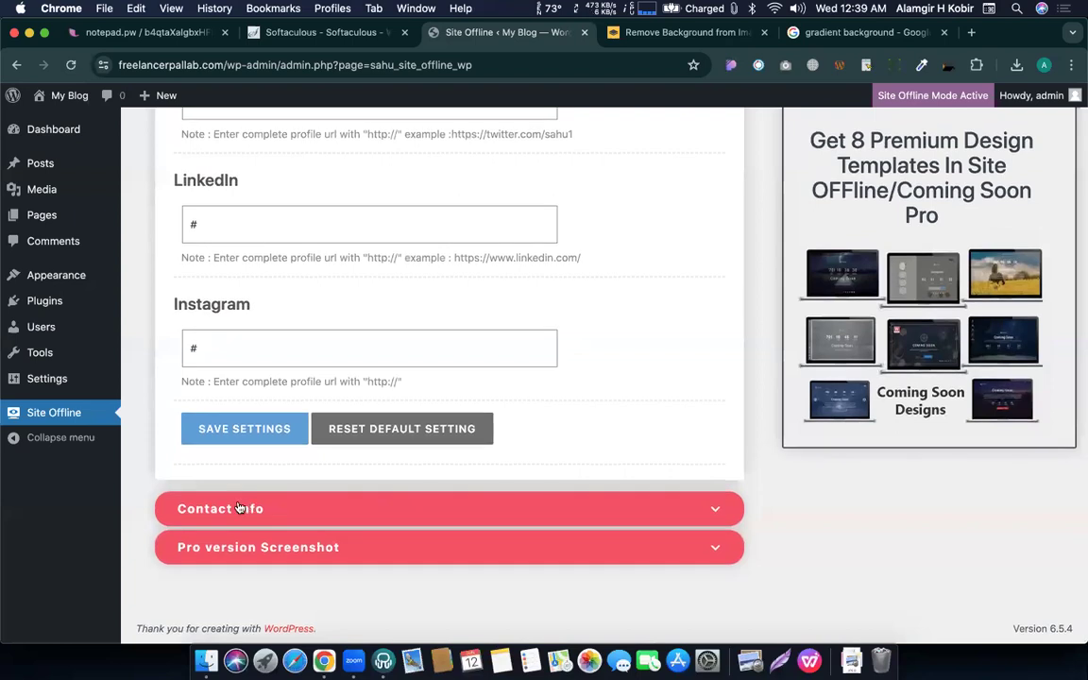
{"action": "scroll", "coordinate": [280, 304], "scroll_direction": "up", "scroll_amount": 1}
{"action": "scroll", "coordinate": [280, 304], "scroll_direction": "down", "scroll_amount": 1}
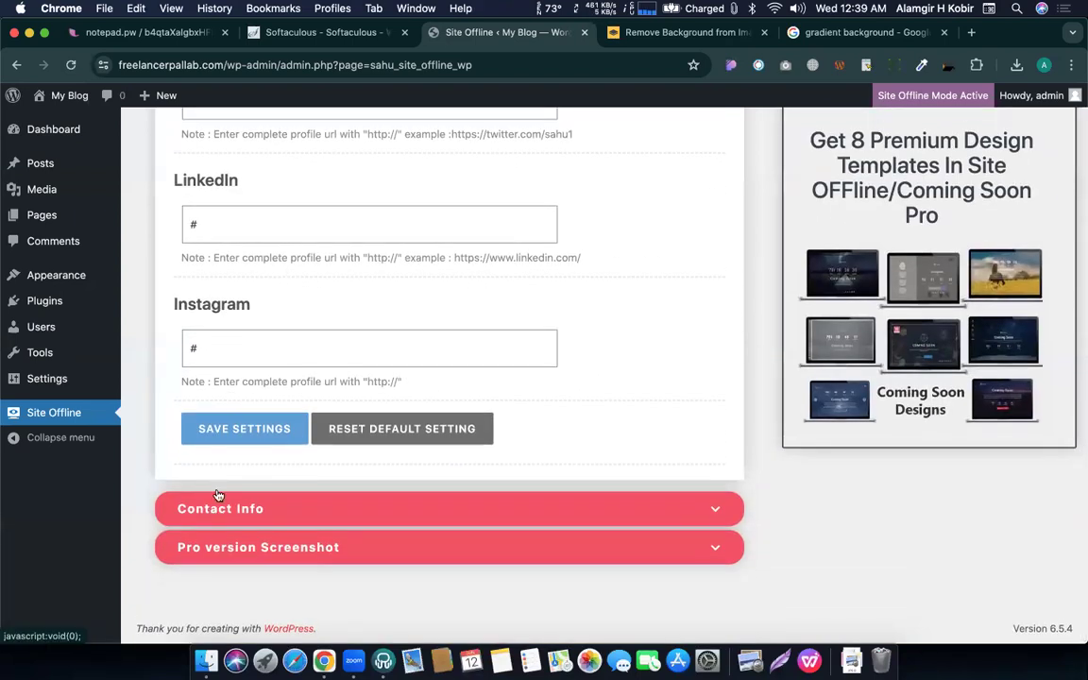
{"action": "scroll", "coordinate": [297, 337], "scroll_direction": "up", "scroll_amount": 5}
{"action": "scroll", "coordinate": [243, 342], "scroll_direction": "down", "scroll_amount": 3}
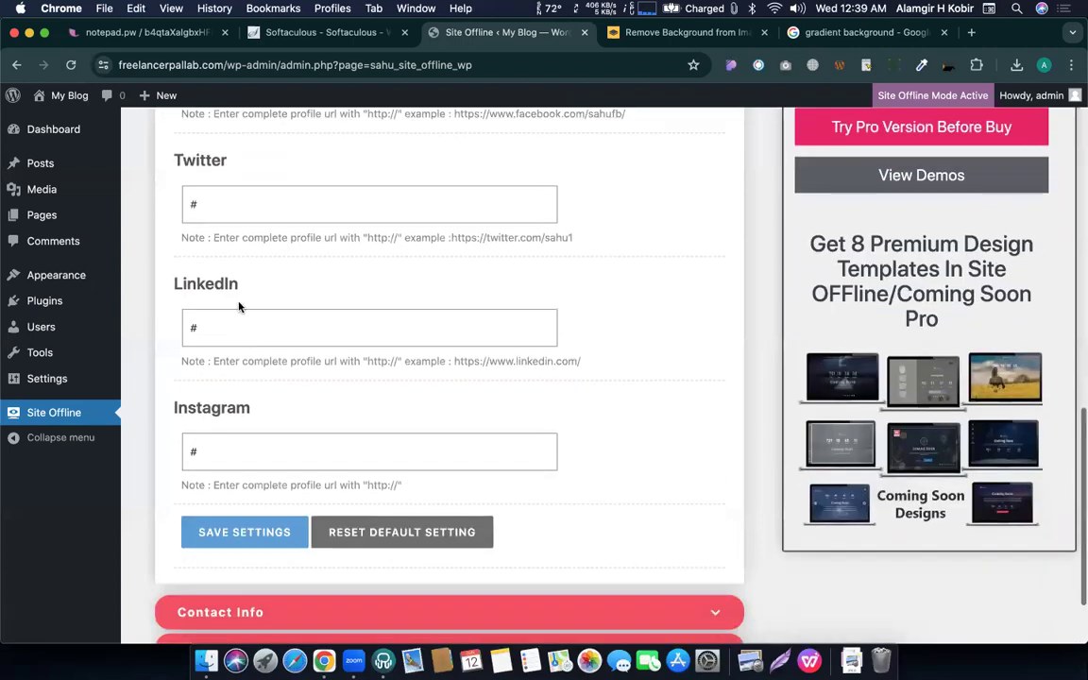
{"action": "double_click", "coordinate": [209, 318]}
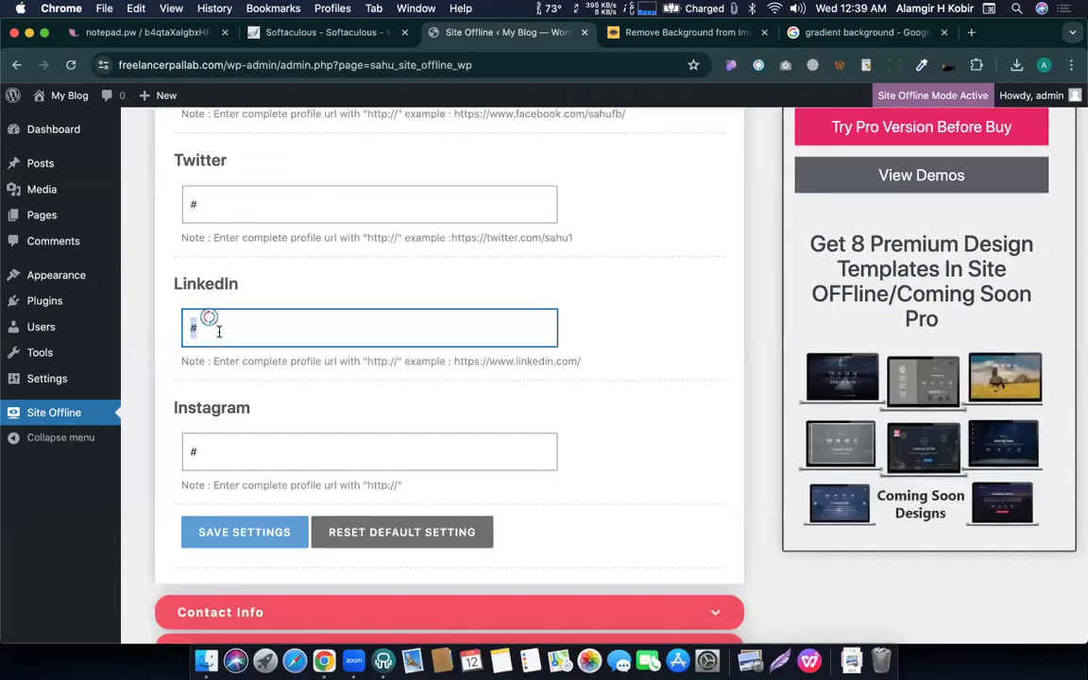
{"action": "scroll", "coordinate": [253, 275], "scroll_direction": "up", "scroll_amount": 1}
{"action": "scroll", "coordinate": [238, 341], "scroll_direction": "down", "scroll_amount": 2}
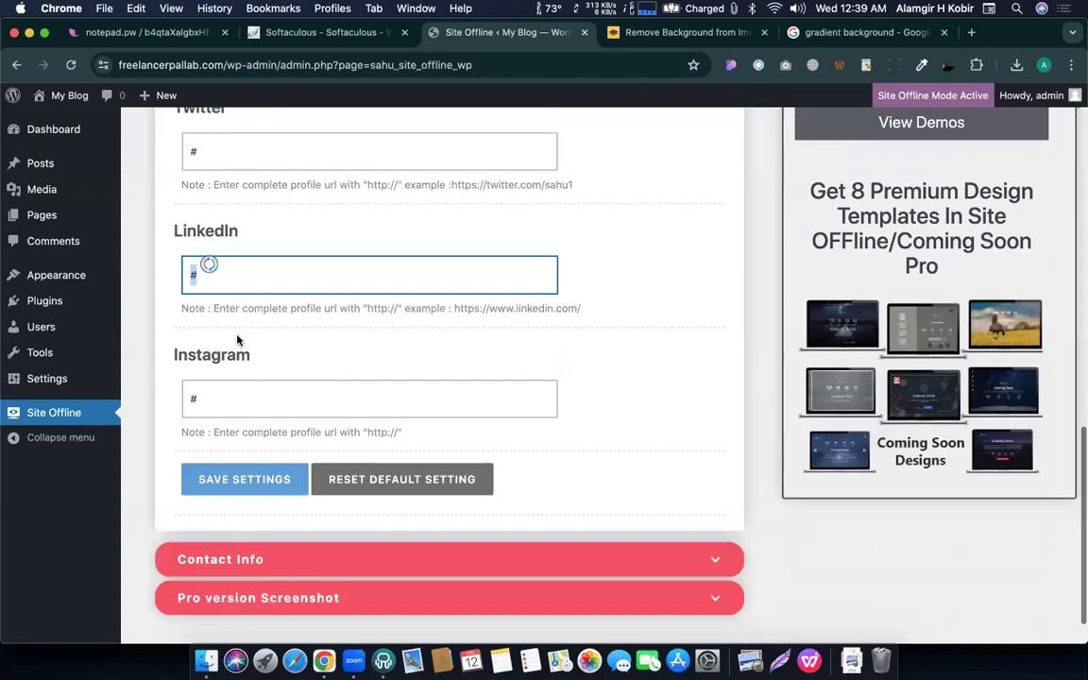
{"action": "left_click", "coordinate": [225, 397]}
{"action": "scroll", "coordinate": [279, 353], "scroll_direction": "down", "scroll_amount": 1}
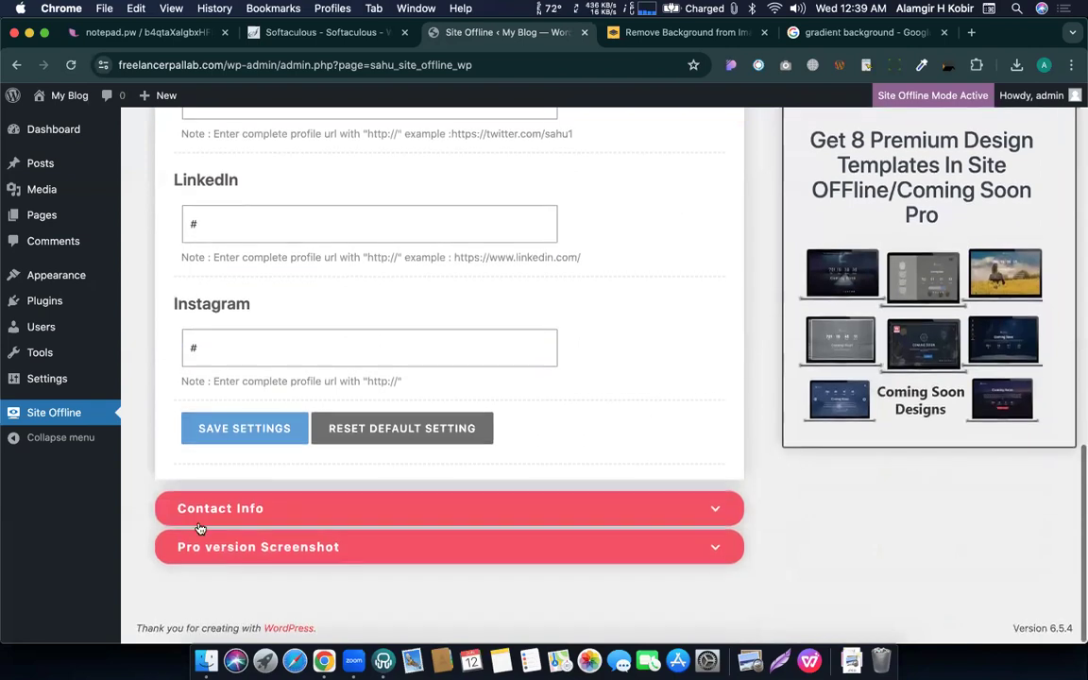
Expand Contact Info and check the address '123 Street, City', phone number and email values.
{"action": "left_click", "coordinate": [191, 512]}
{"action": "scroll", "coordinate": [244, 452], "scroll_direction": "up", "scroll_amount": 2}
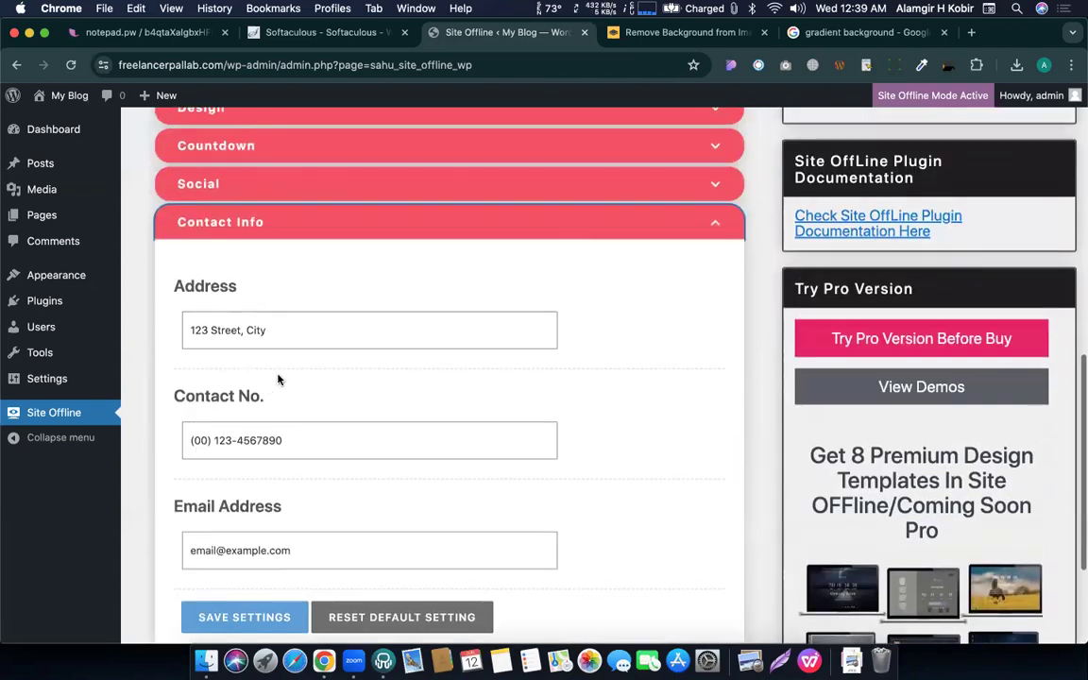
{"action": "triple_click", "coordinate": [304, 321]}
{"action": "triple_click", "coordinate": [300, 439]}
{"action": "triple_click", "coordinate": [314, 543]}
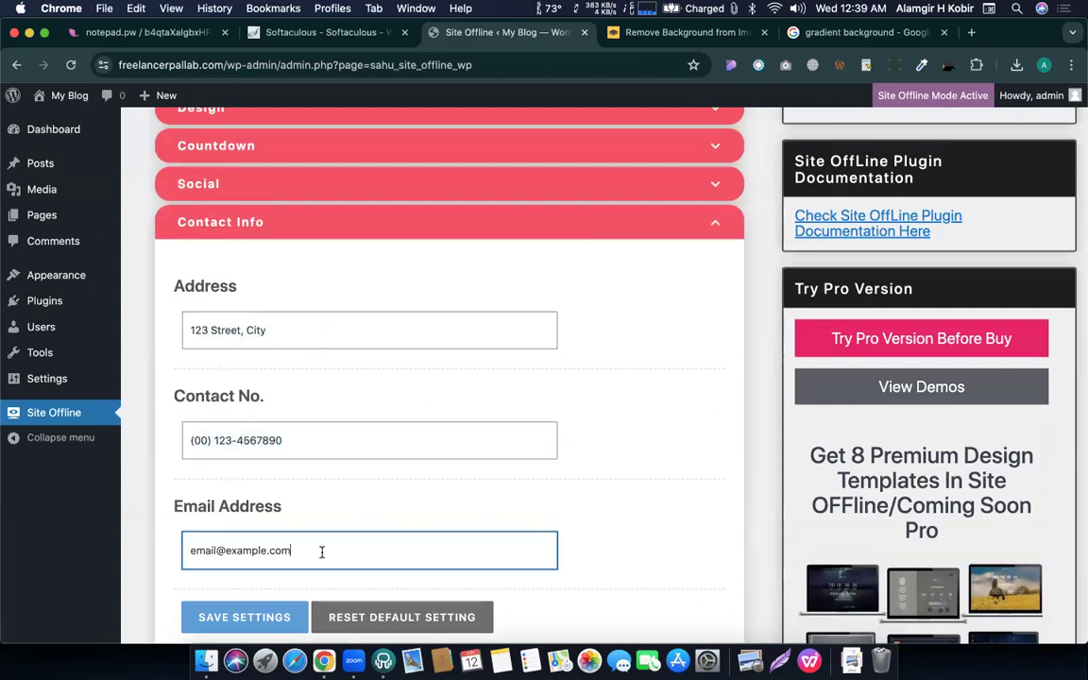
{"action": "scroll", "coordinate": [313, 546], "scroll_direction": "down", "scroll_amount": 4}
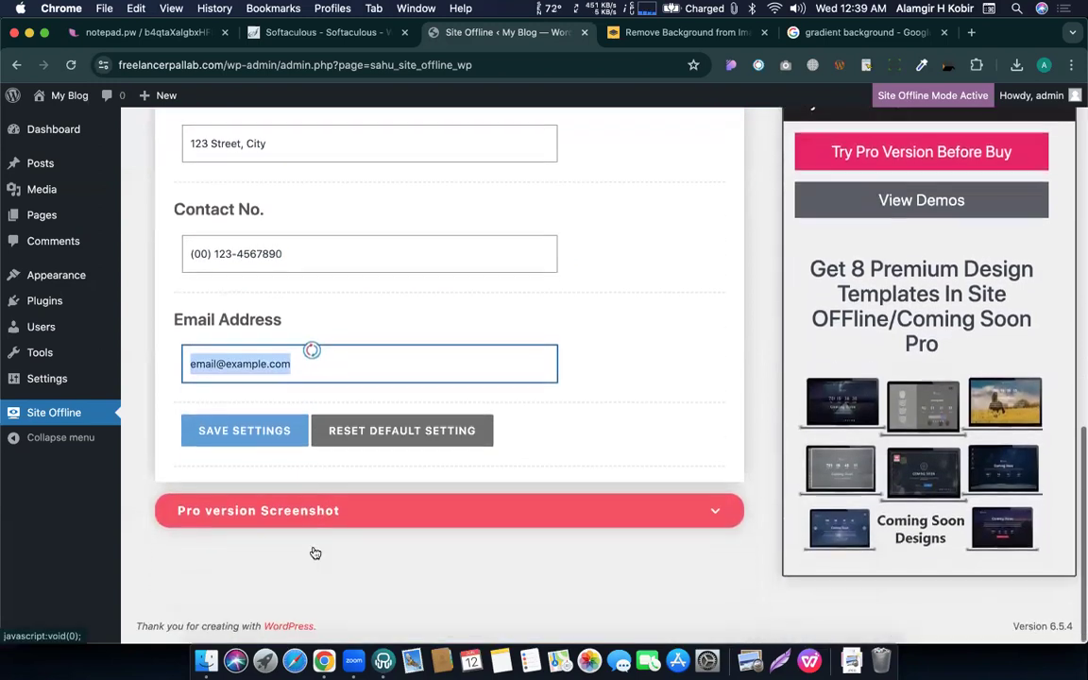
{"action": "scroll", "coordinate": [319, 473], "scroll_direction": "up", "scroll_amount": 6}
{"action": "key", "text": "ctrl+Down"}
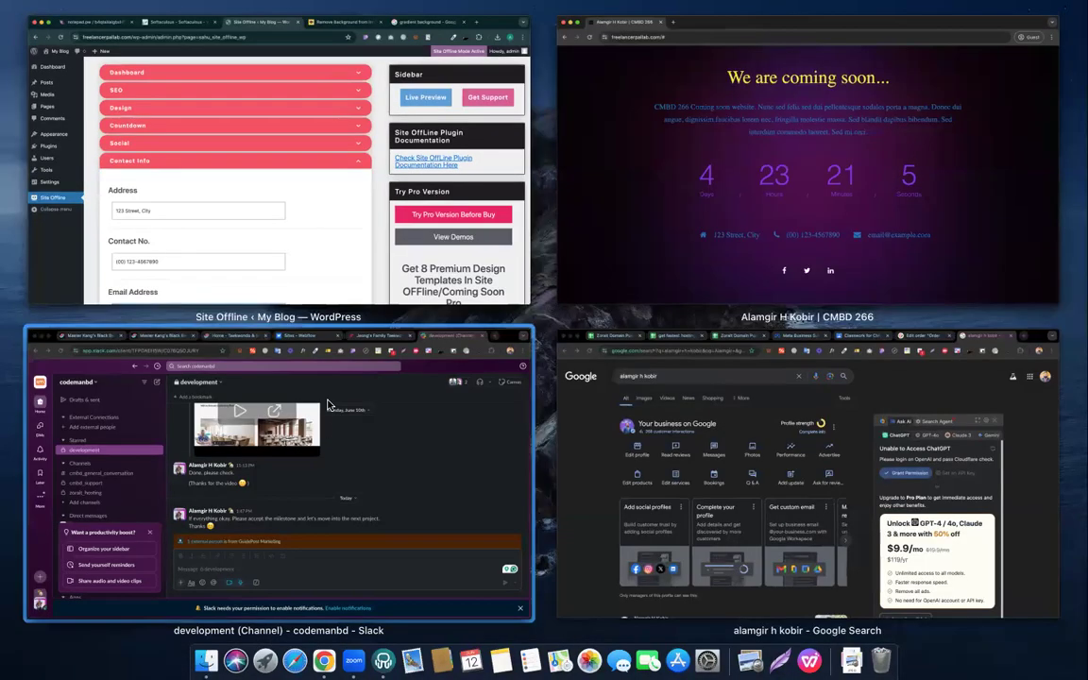
Remove the trailing '#' from the preview URL and reload so the AHK logo appears.
{"action": "key", "text": "ctrl+Up"}
{"action": "key", "text": "ctrl+Up"}
{"action": "left_click", "coordinate": [304, 295]}
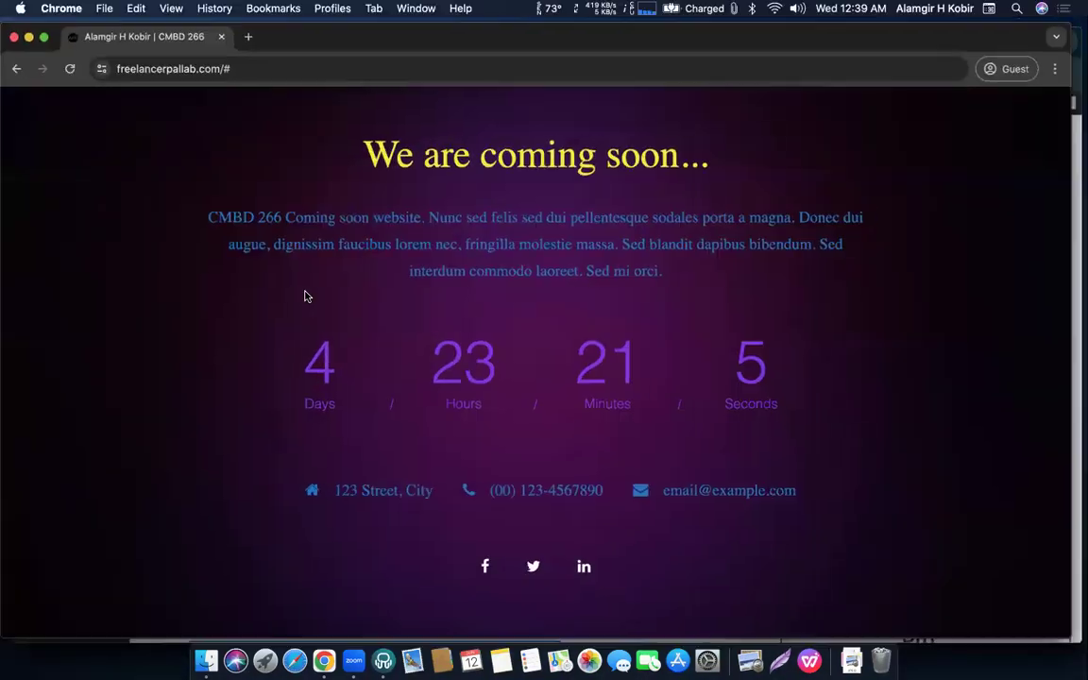
{"action": "left_click", "coordinate": [238, 66]}
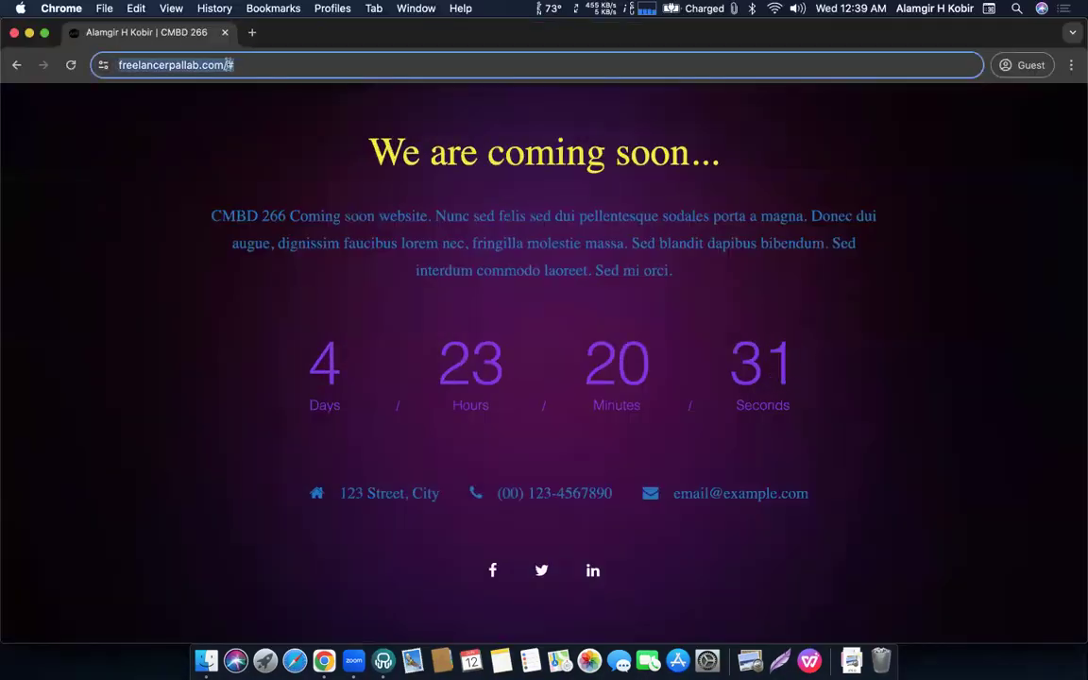
{"action": "left_click", "coordinate": [236, 63]}
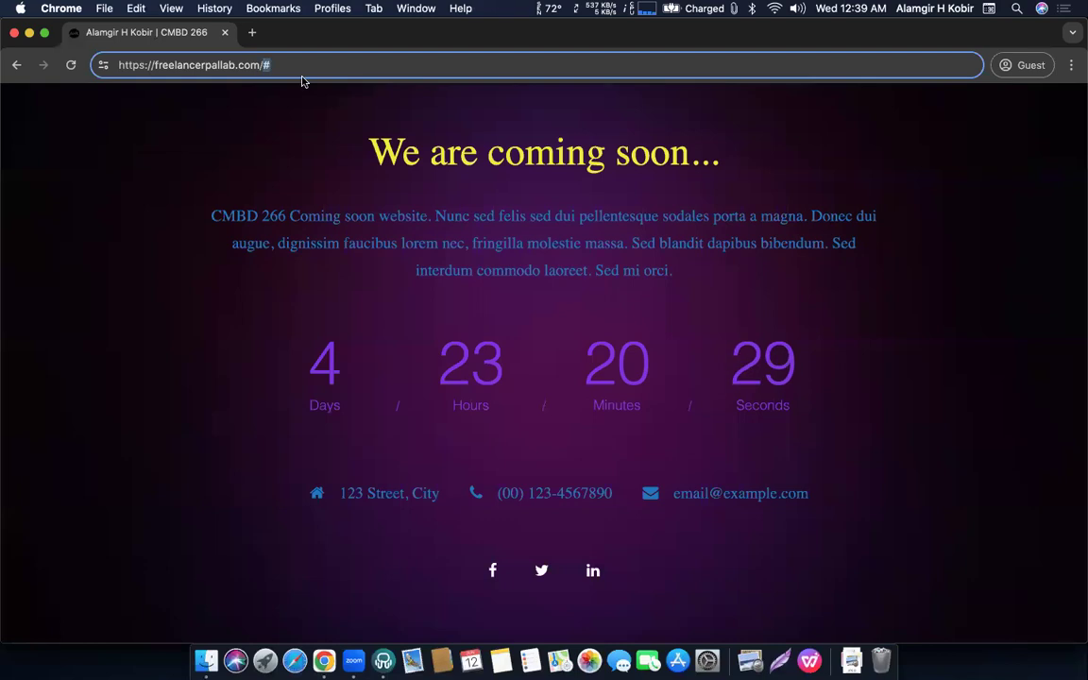
{"action": "key", "text": "BackSpace"}
{"action": "key", "text": "Return"}
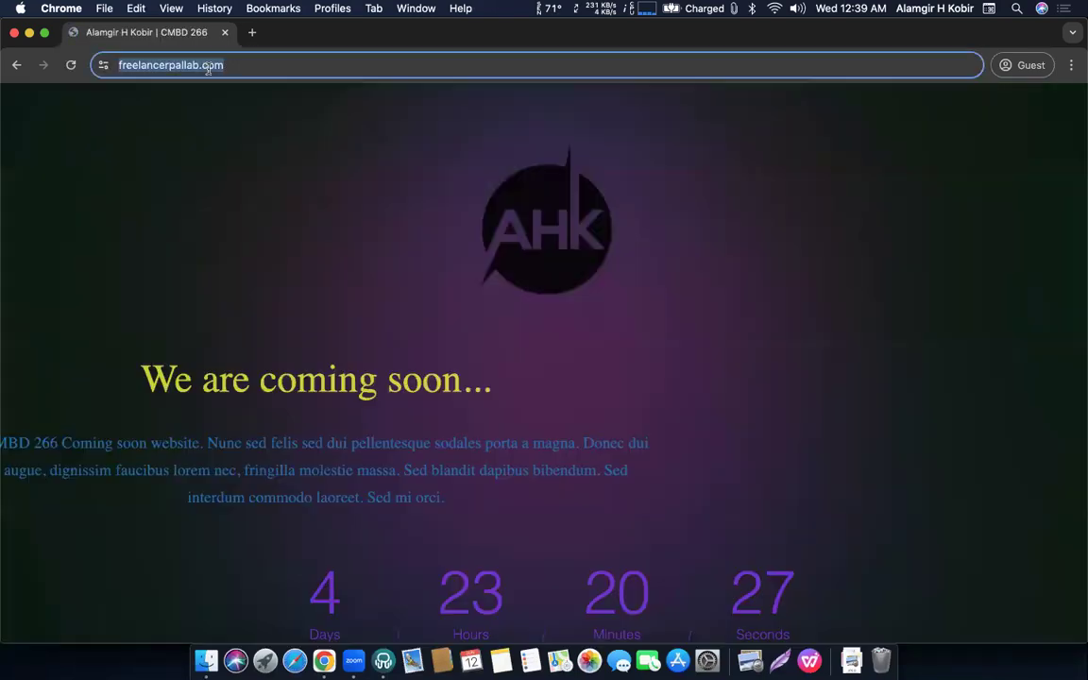
{"action": "scroll", "coordinate": [351, 293], "scroll_direction": "down", "scroll_amount": 2}
{"action": "scroll", "coordinate": [352, 292], "scroll_direction": "down", "scroll_amount": 2}
{"action": "scroll", "coordinate": [491, 359], "scroll_direction": "up", "scroll_amount": 5}
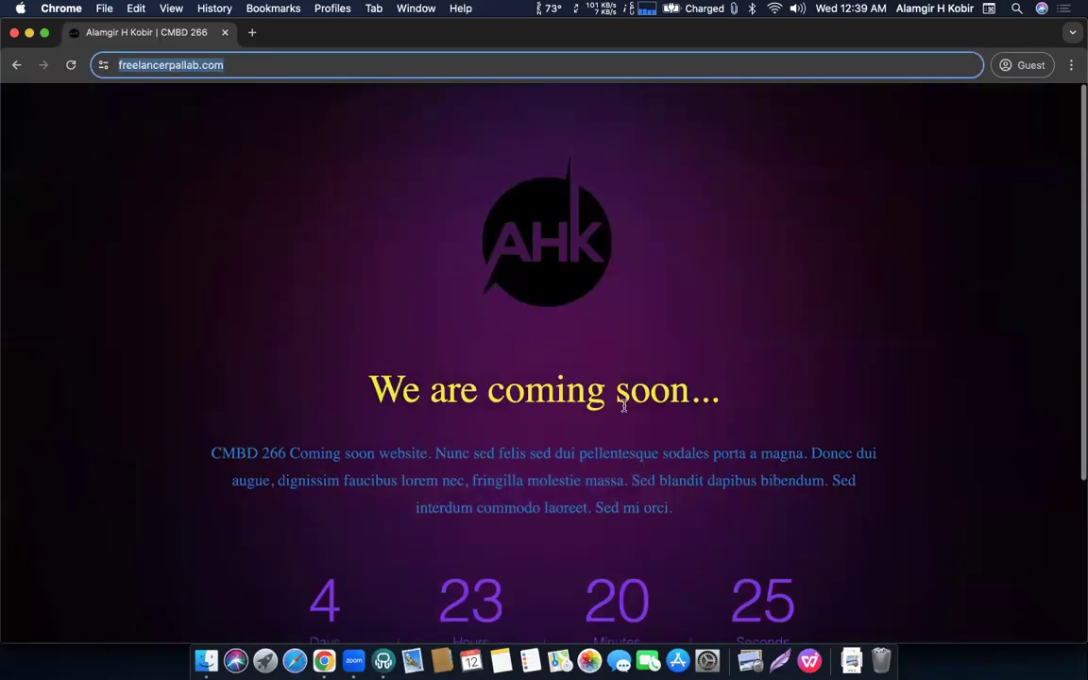